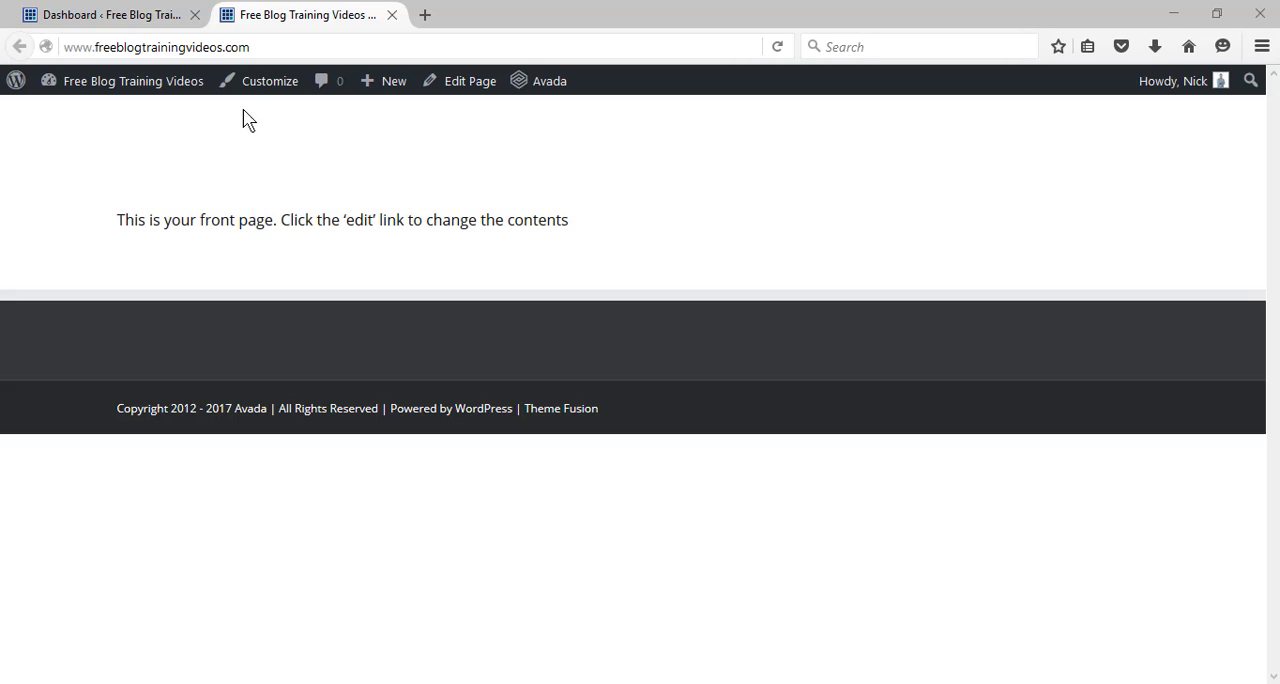
Open the dashboard's menu editor and add the Contact Us, Blog, Home page, Start Here and About pages to Menu 1.
{"action": "left_click", "coordinate": [146, 14]}
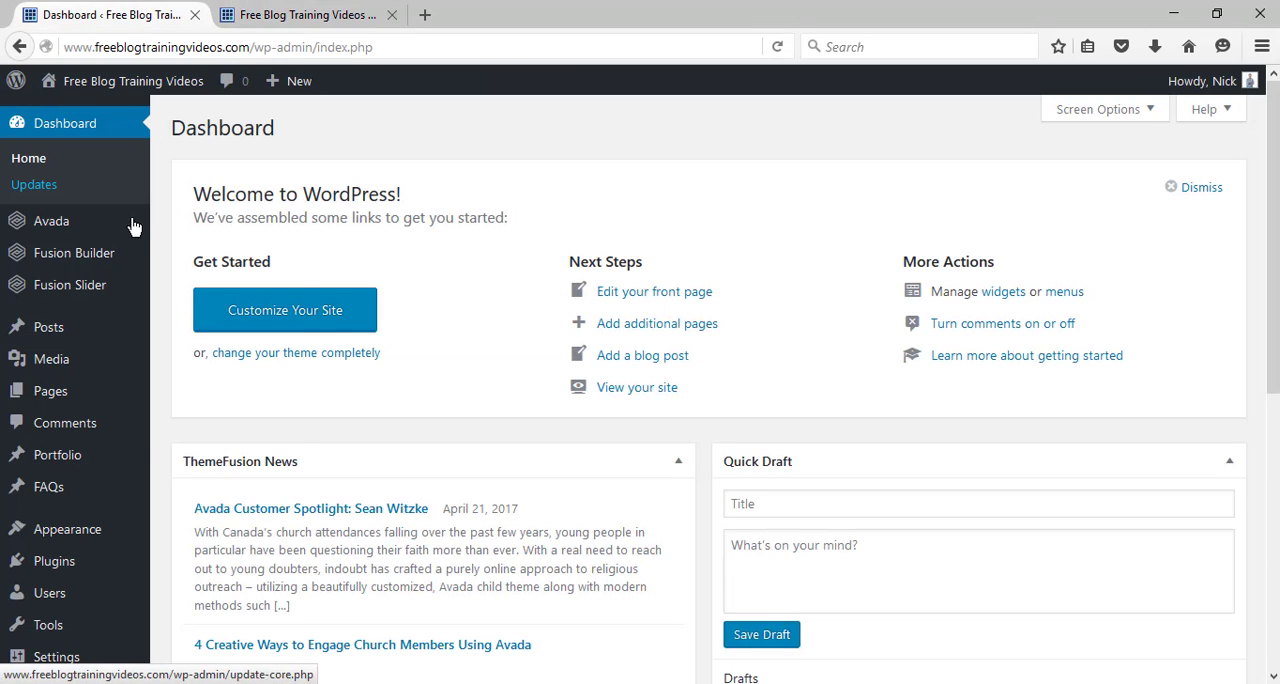
{"action": "mouse_move", "coordinate": [119, 534]}
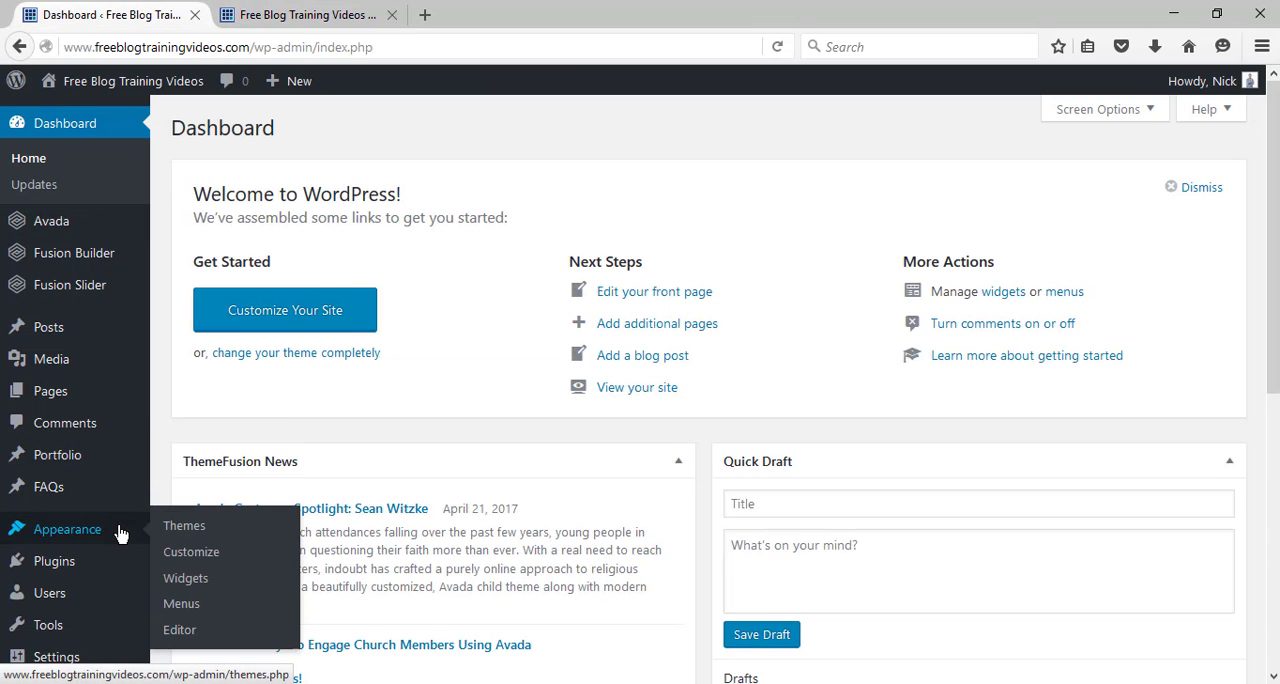
{"action": "left_click", "coordinate": [195, 610]}
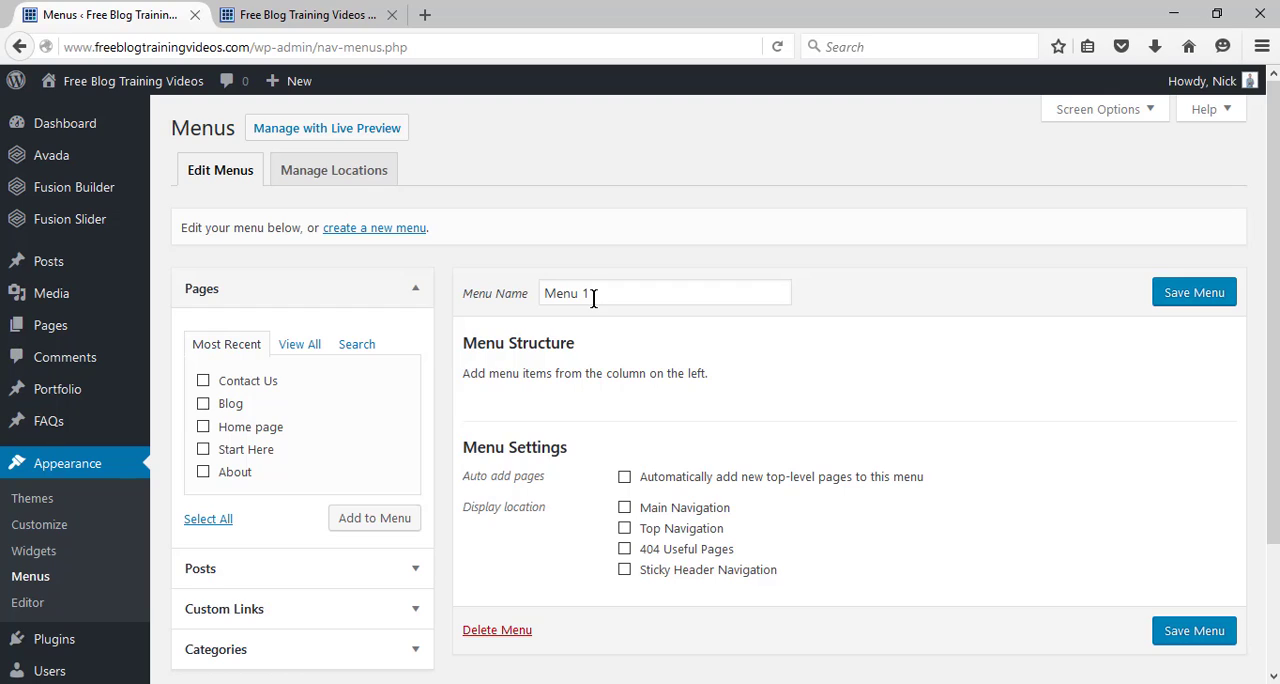
{"action": "left_click", "coordinate": [203, 383]}
{"action": "left_click", "coordinate": [203, 404]}
{"action": "left_click", "coordinate": [203, 449]}
{"action": "left_click", "coordinate": [361, 531]}
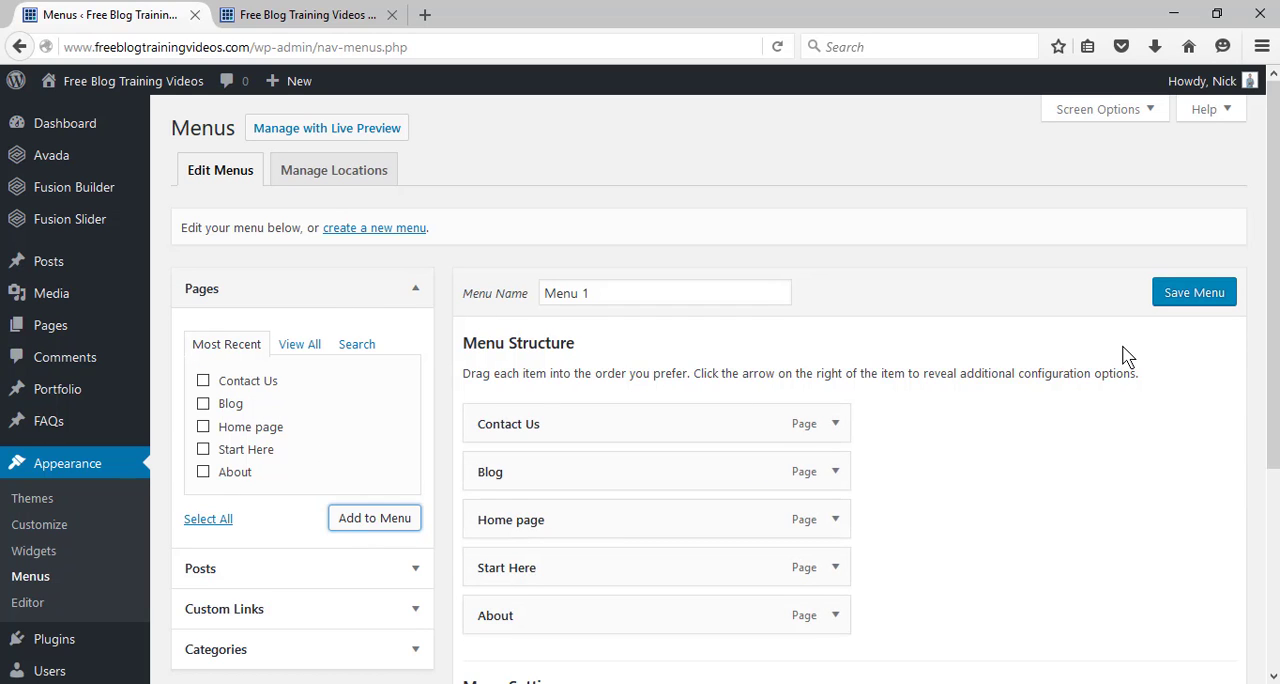
Reorder the items of Menu 1 to Home page, About, Start Here, Blog, Contact Us.
{"action": "left_click_drag", "start_coordinate": [1271, 335], "coordinate": [1271, 448]}
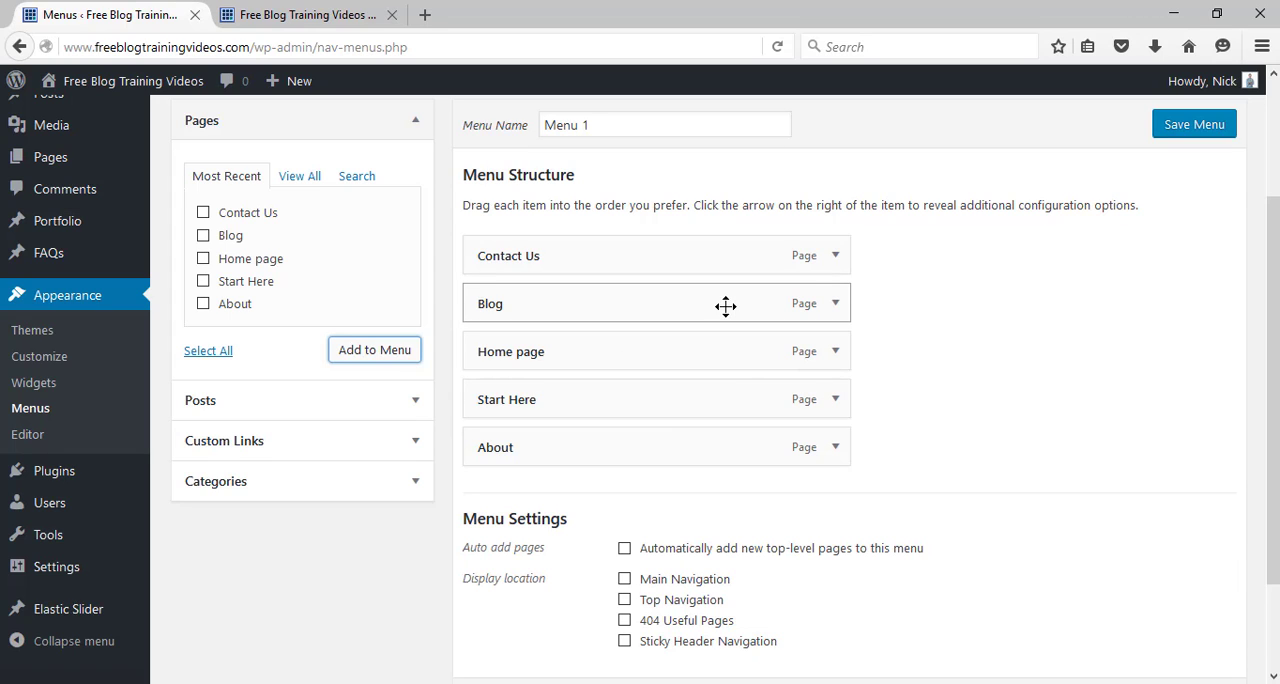
{"action": "left_click_drag", "start_coordinate": [1273, 390], "coordinate": [1273, 344]}
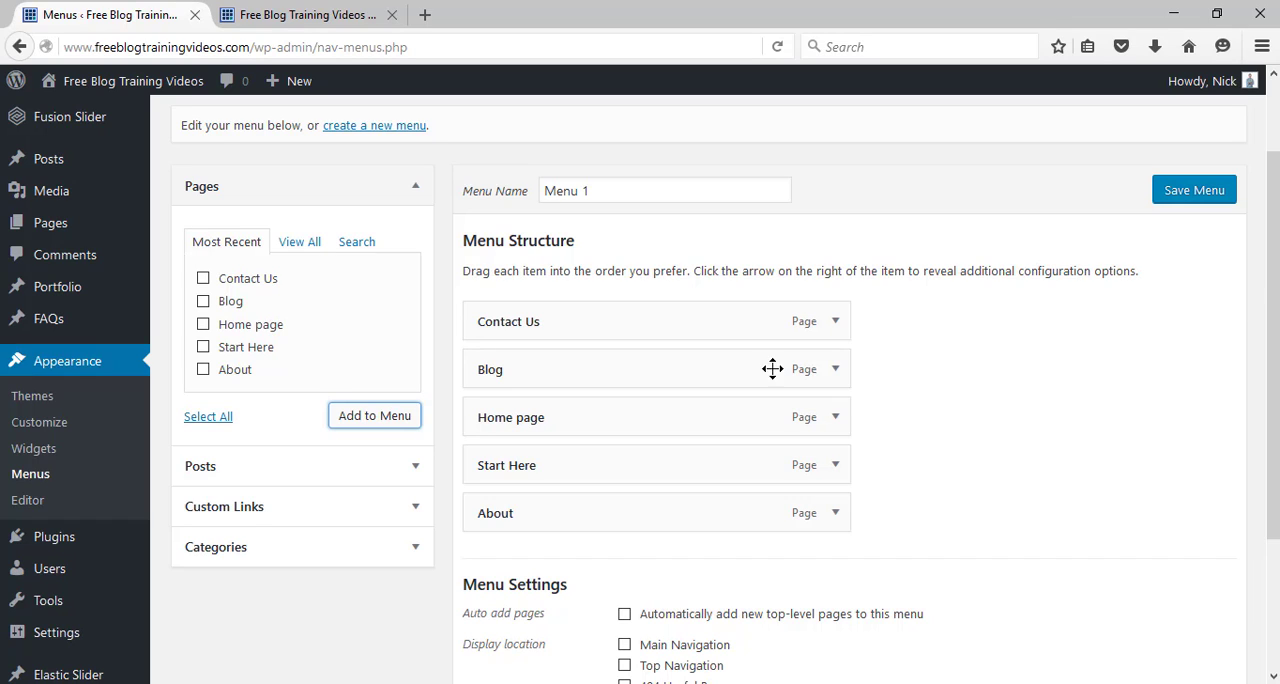
{"action": "left_click_drag", "start_coordinate": [565, 425], "coordinate": [558, 333]}
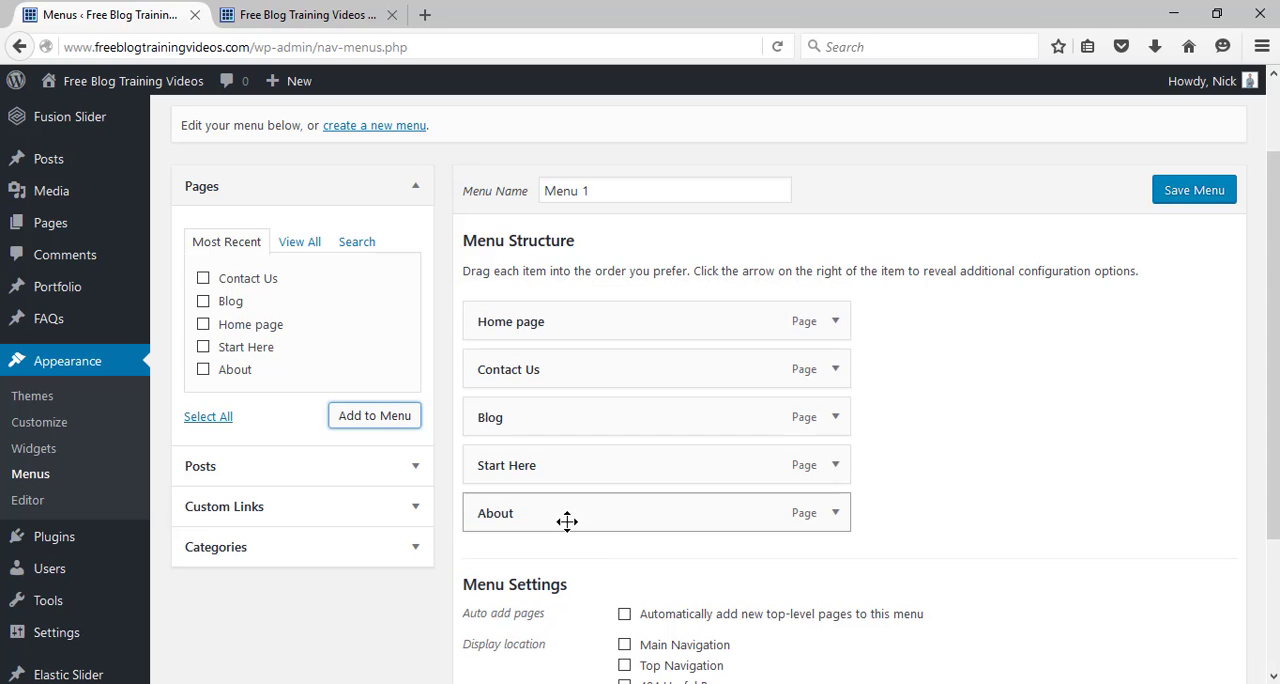
{"action": "left_click_drag", "start_coordinate": [566, 518], "coordinate": [560, 373]}
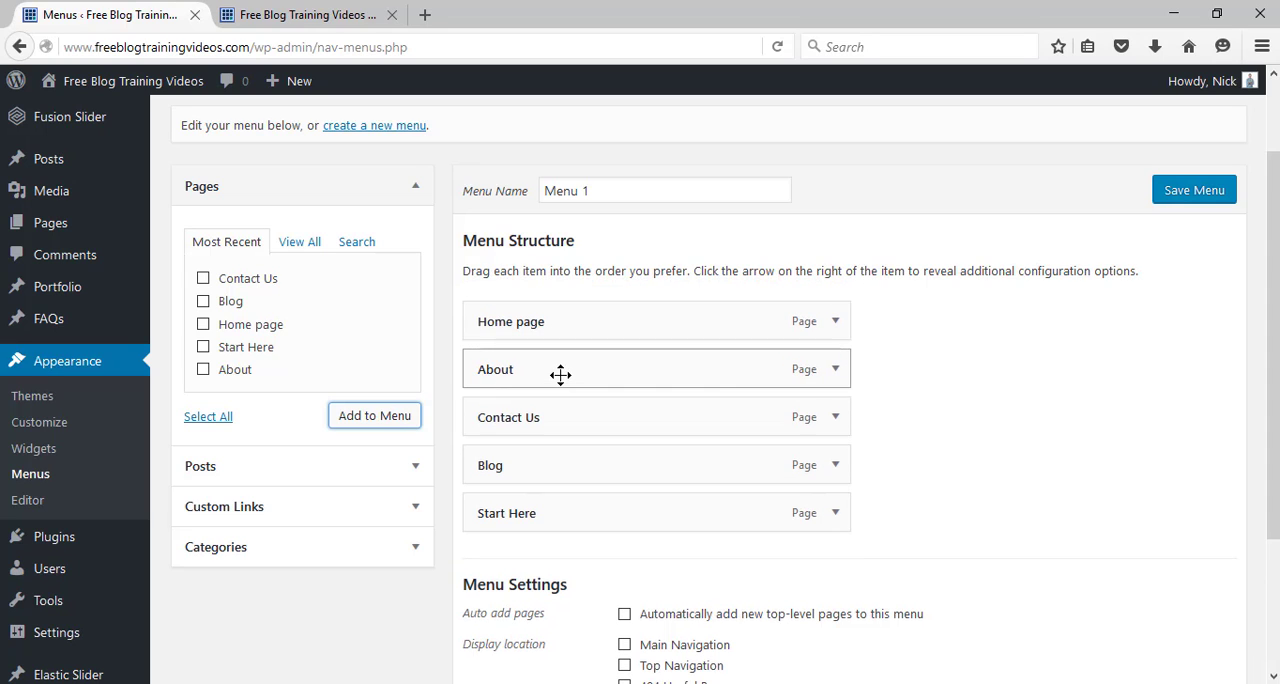
{"action": "left_click_drag", "start_coordinate": [573, 506], "coordinate": [569, 414]}
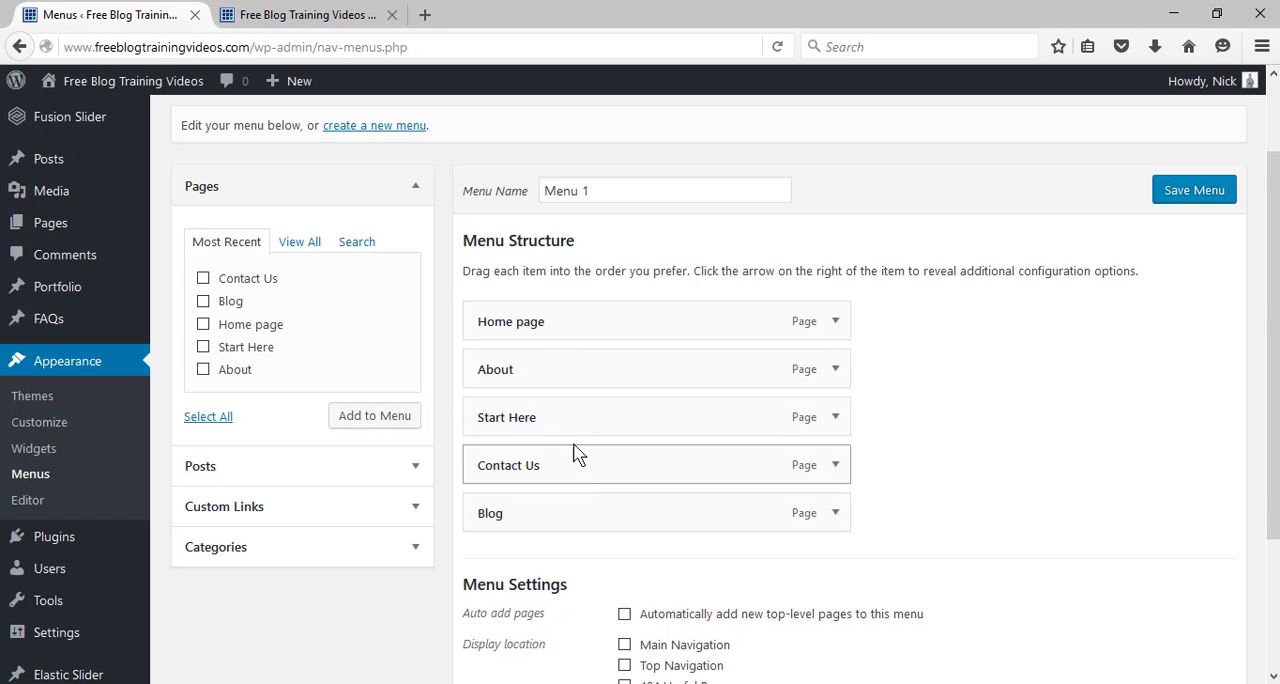
{"action": "right_click", "coordinate": [573, 449]}
{"action": "left_click_drag", "start_coordinate": [569, 464], "coordinate": [557, 500]}
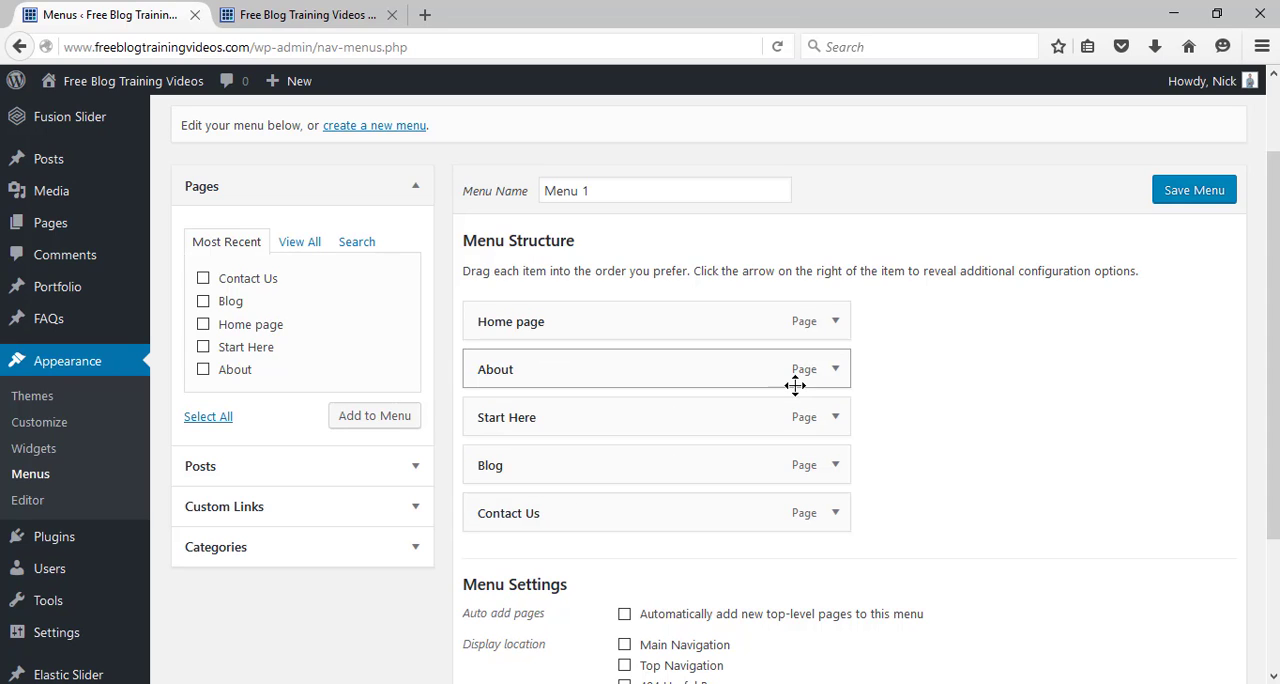
Change the navigation label of the Home page menu item to "Home" and collapse its settings.
{"action": "left_click", "coordinate": [835, 323]}
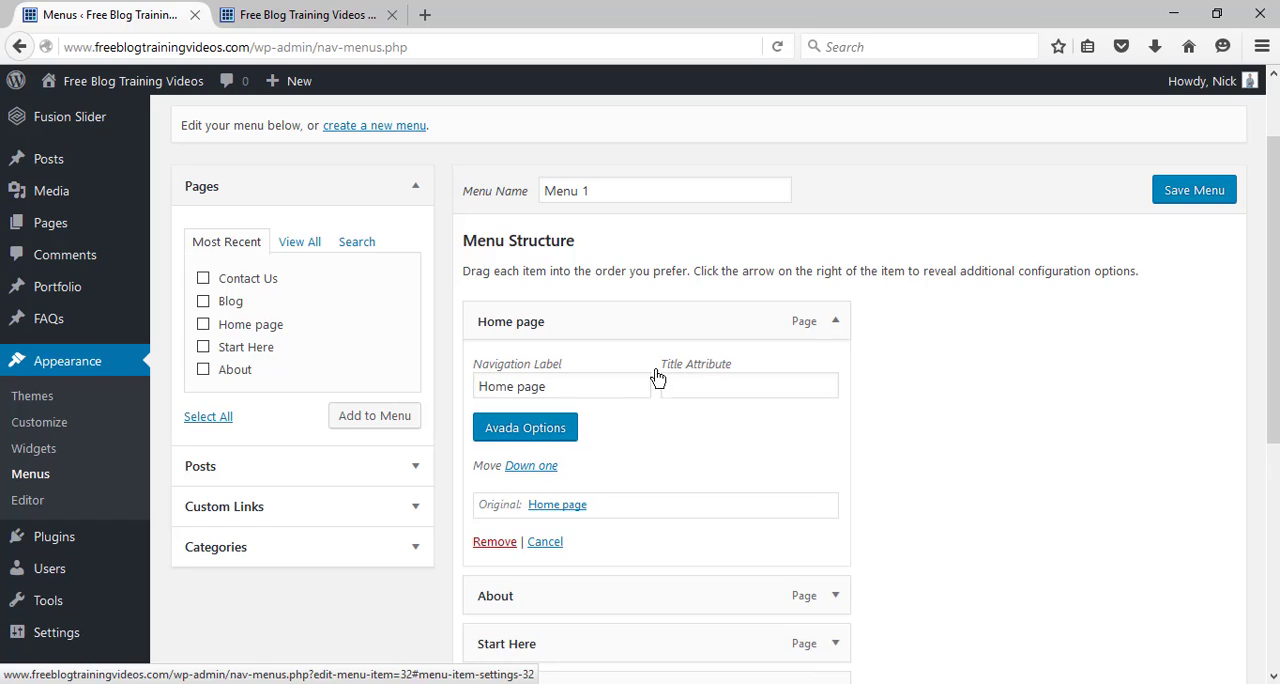
{"action": "left_click", "coordinate": [605, 387]}
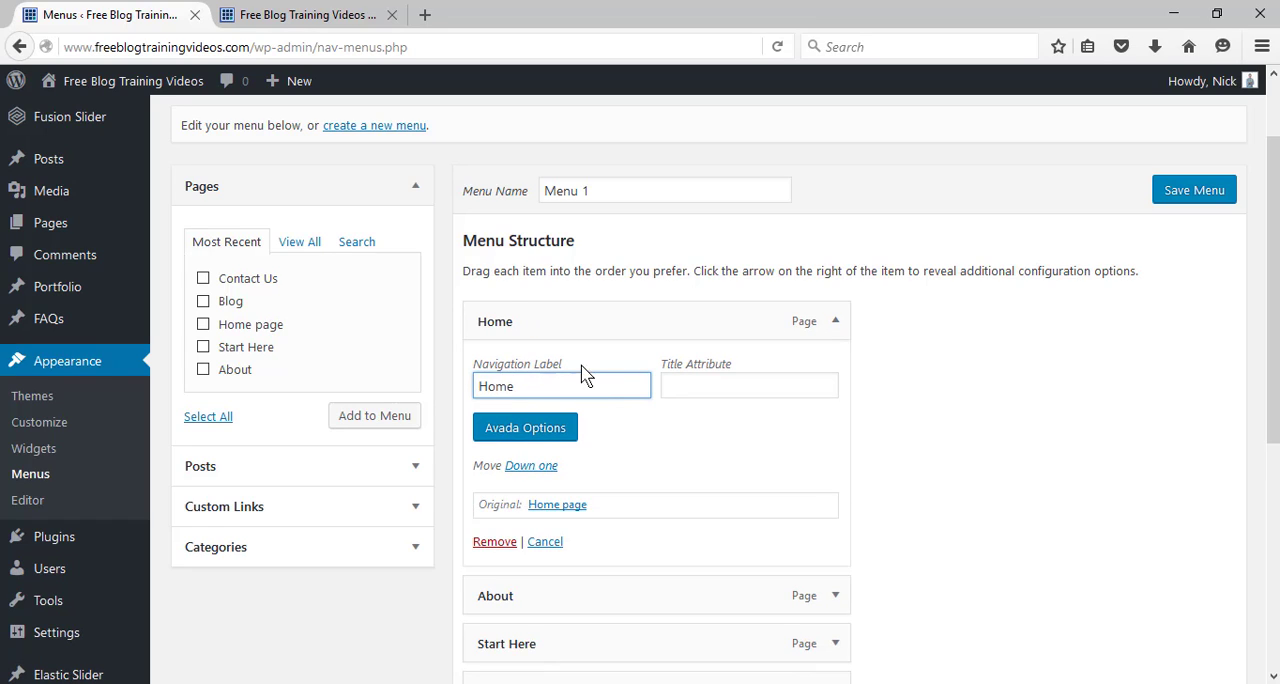
{"action": "left_click", "coordinate": [829, 330]}
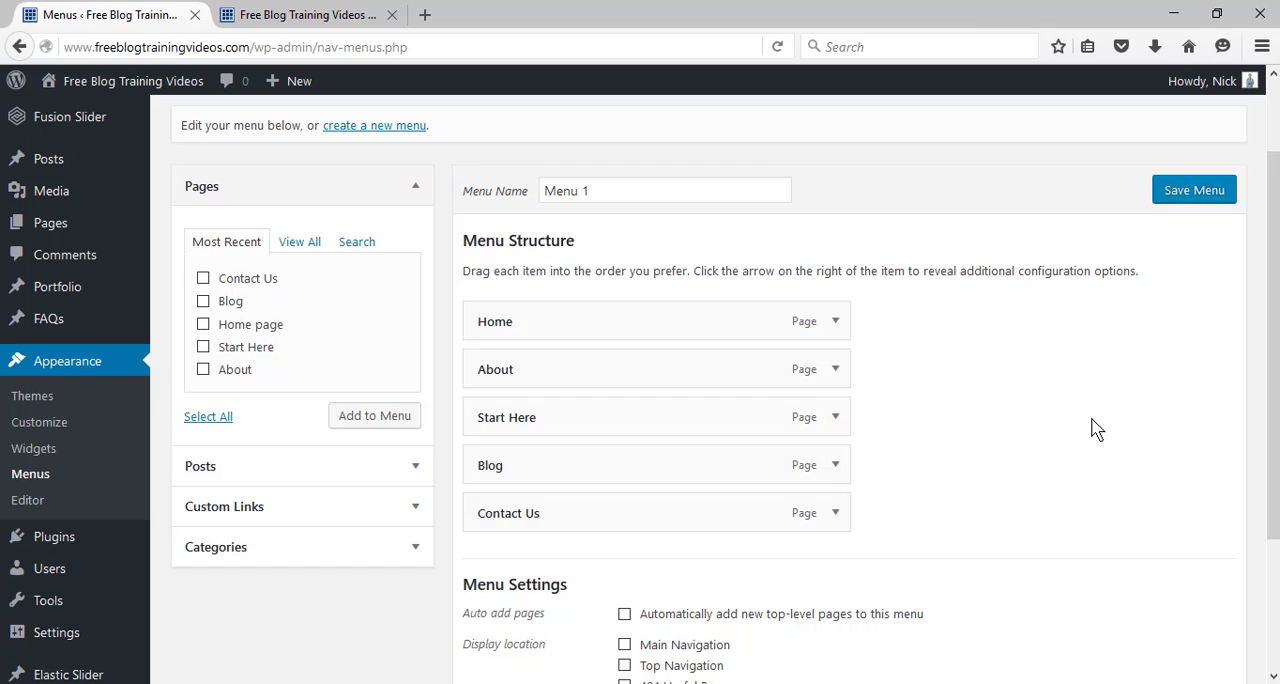
Assign Menu 1 to the Main Navigation display location and save the menu.
{"action": "scroll", "coordinate": [640, 389], "scroll_direction": "down", "scroll_amount": 2}
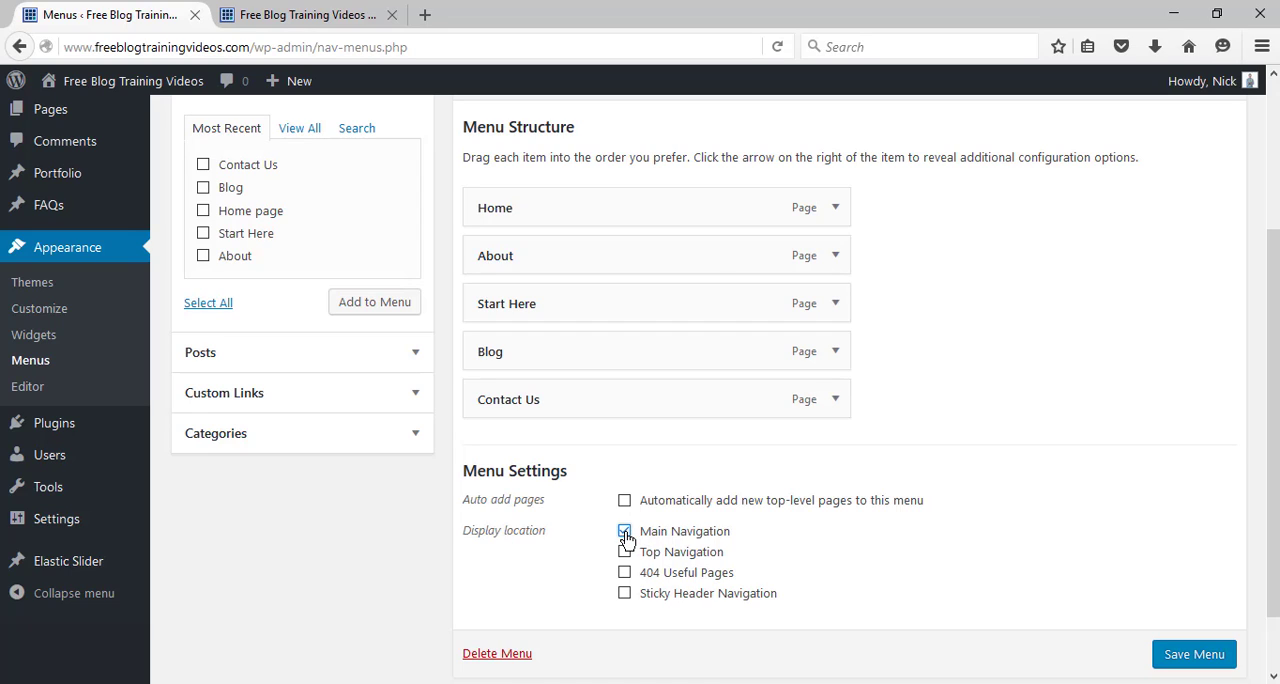
{"action": "left_click", "coordinate": [1181, 659]}
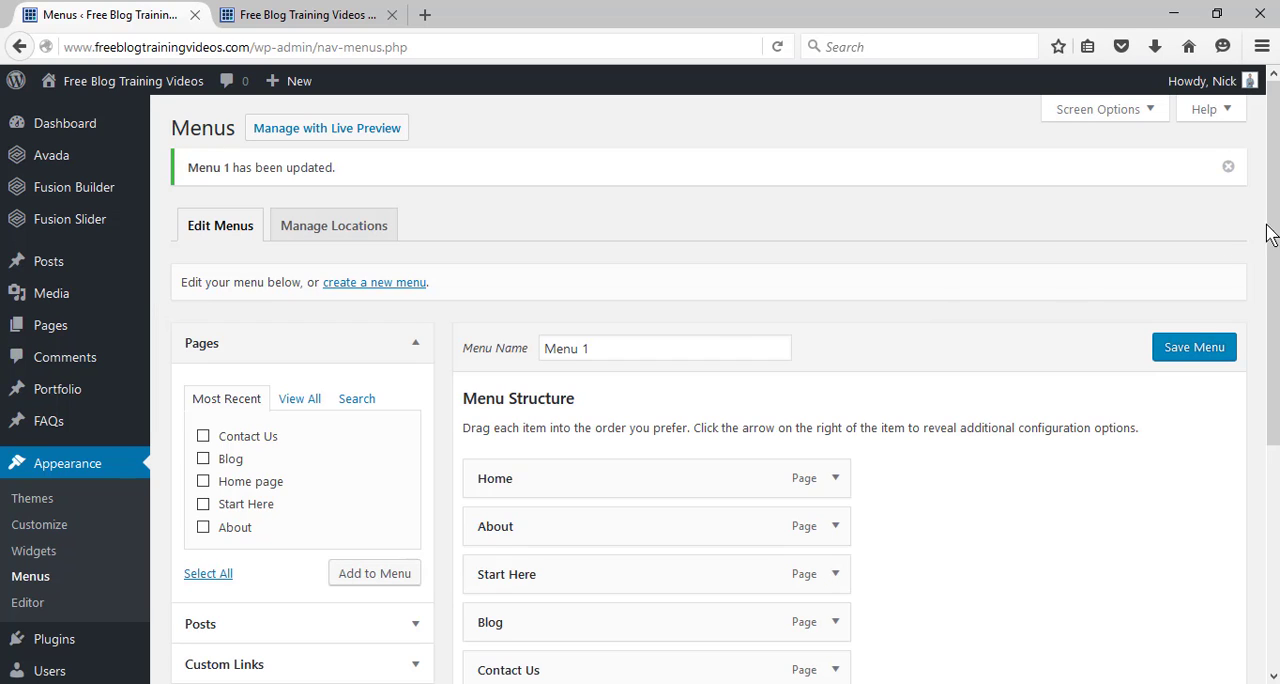
Reload the site's front page to check the navigation menu in the header.
{"action": "scroll", "coordinate": [1272, 230], "scroll_direction": "down", "scroll_amount": 1}
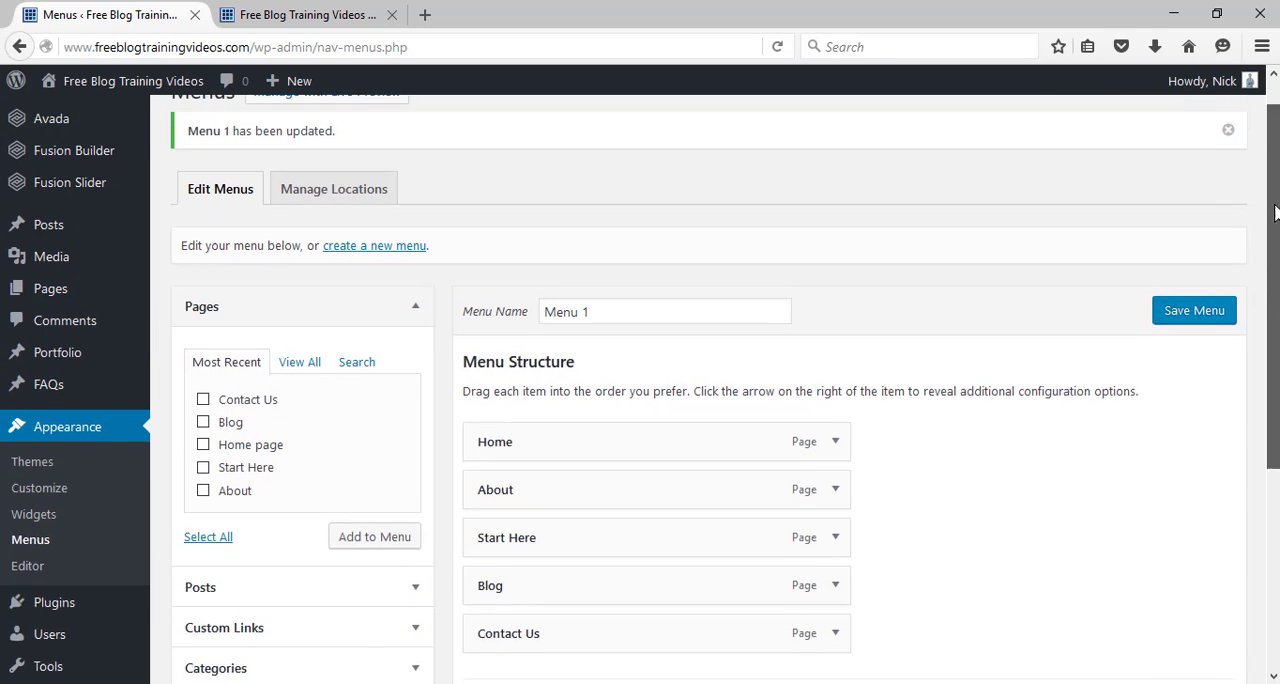
{"action": "scroll", "coordinate": [1272, 230], "scroll_direction": "up", "scroll_amount": 1}
{"action": "left_click", "coordinate": [286, 18]}
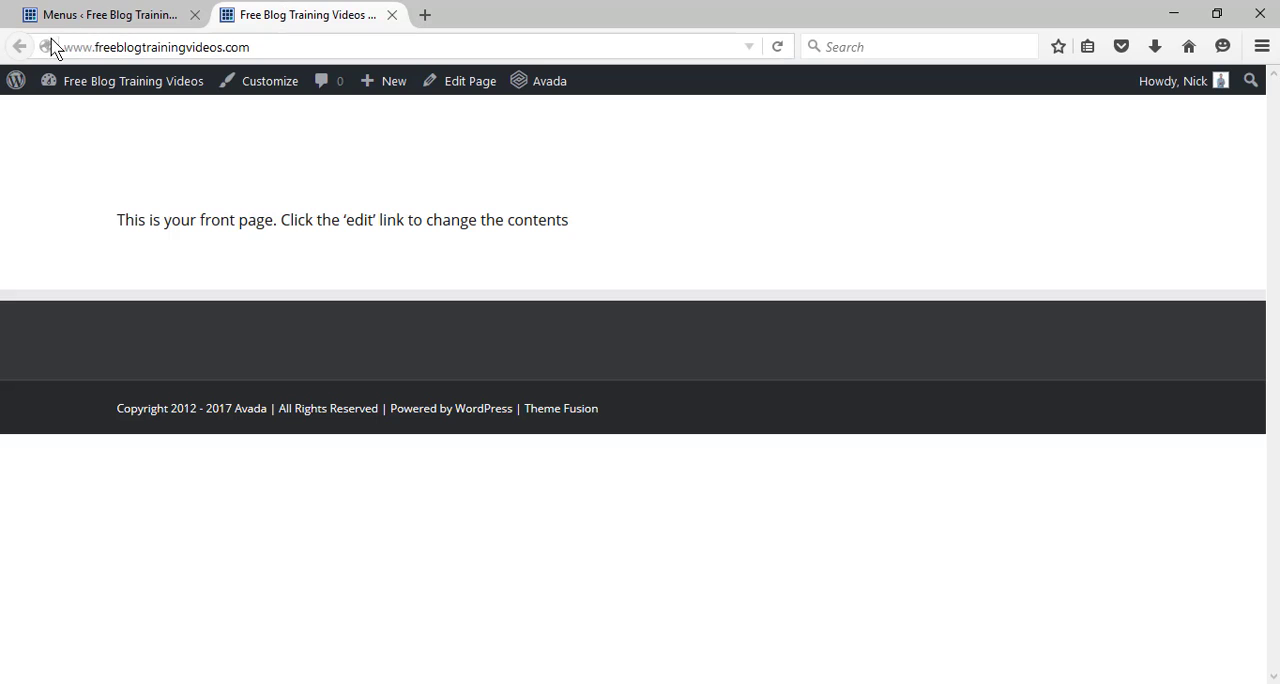
{"action": "left_click", "coordinate": [777, 47]}
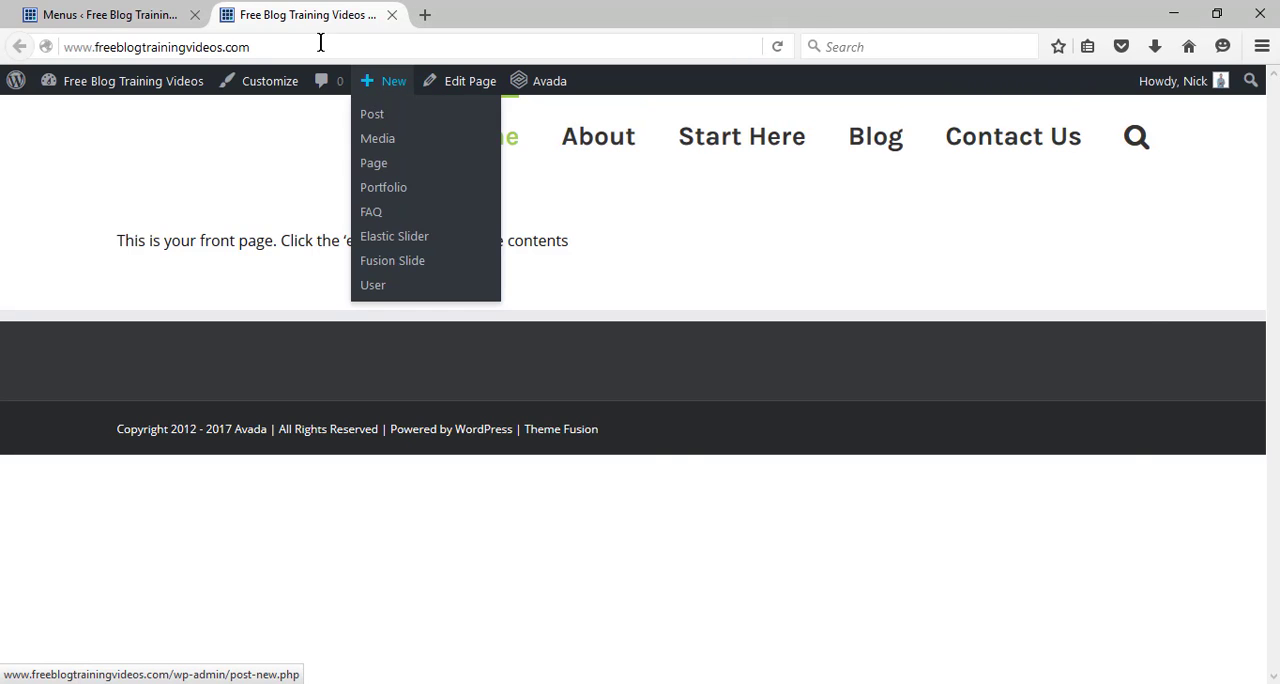
Return to the dashboard and open the Main Menu settings in Avada's Theme Options.
{"action": "left_click", "coordinate": [129, 14]}
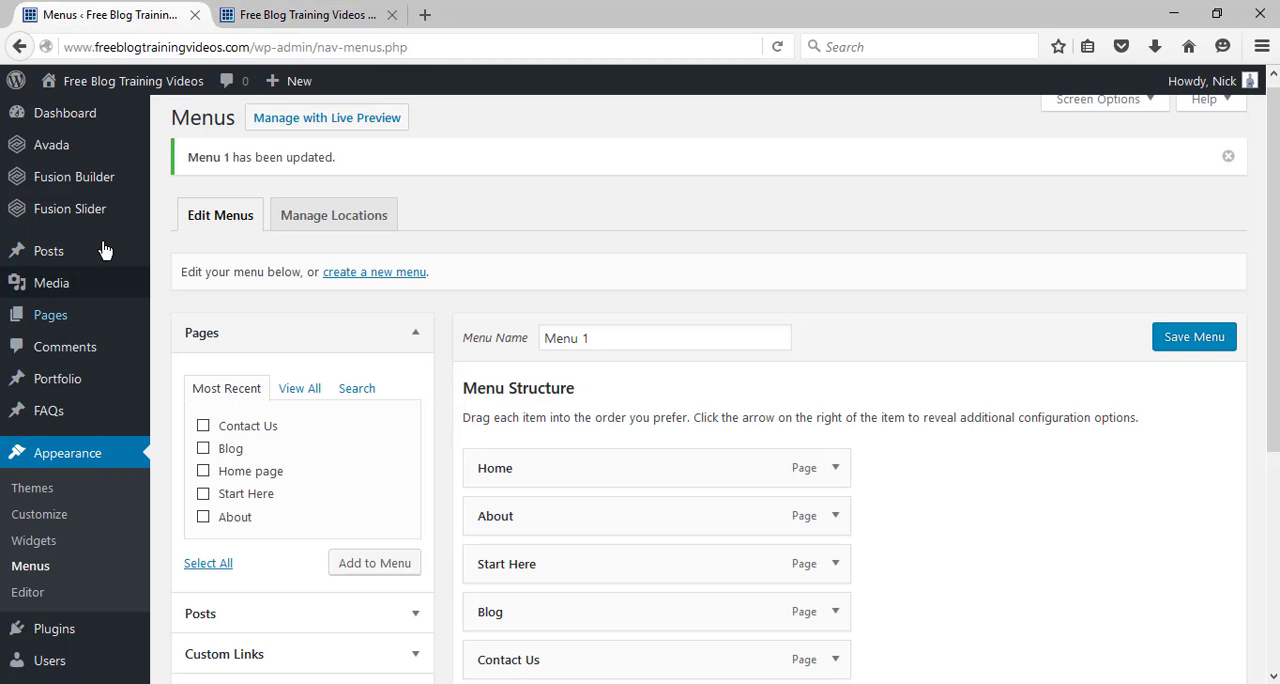
{"action": "mouse_move", "coordinate": [100, 152]}
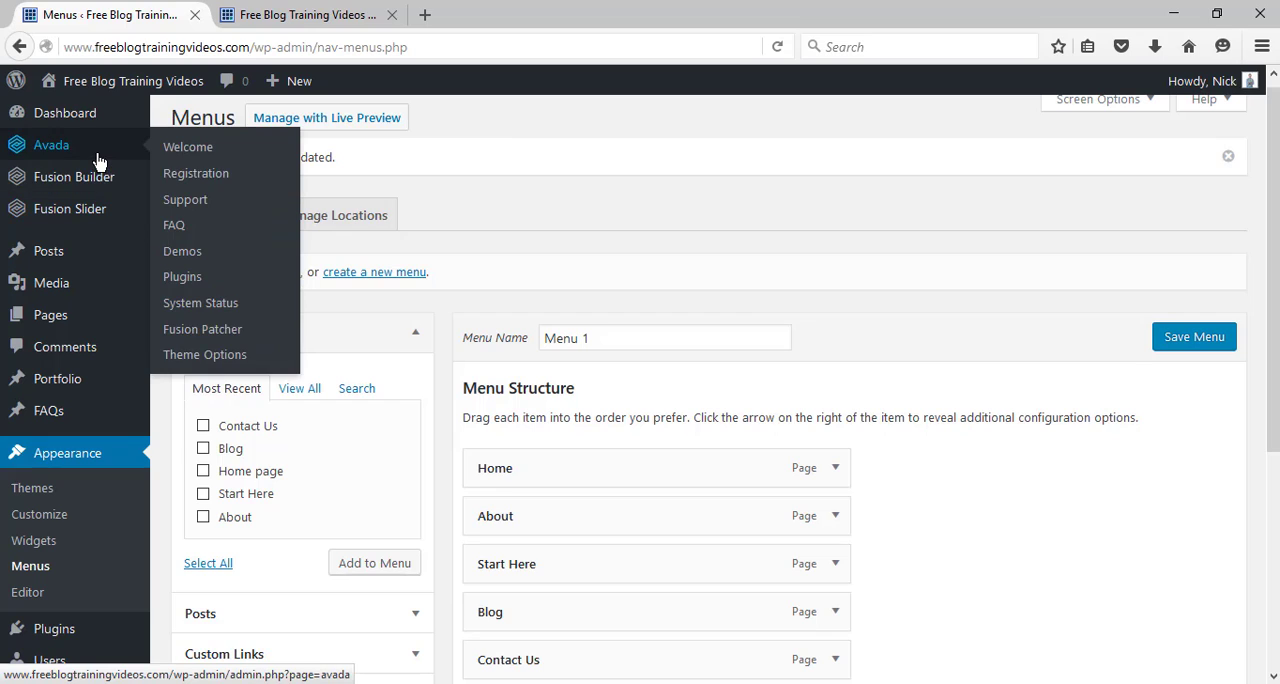
{"action": "left_click", "coordinate": [217, 362]}
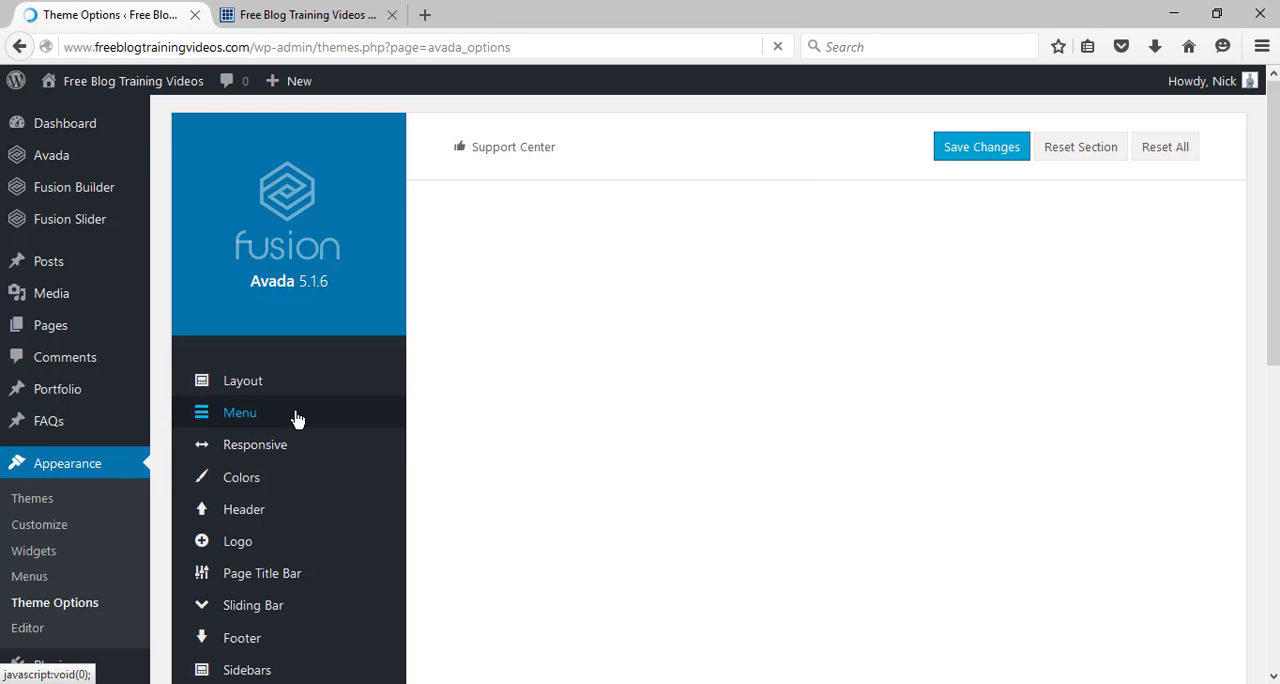
{"action": "mouse_move", "coordinate": [303, 417]}
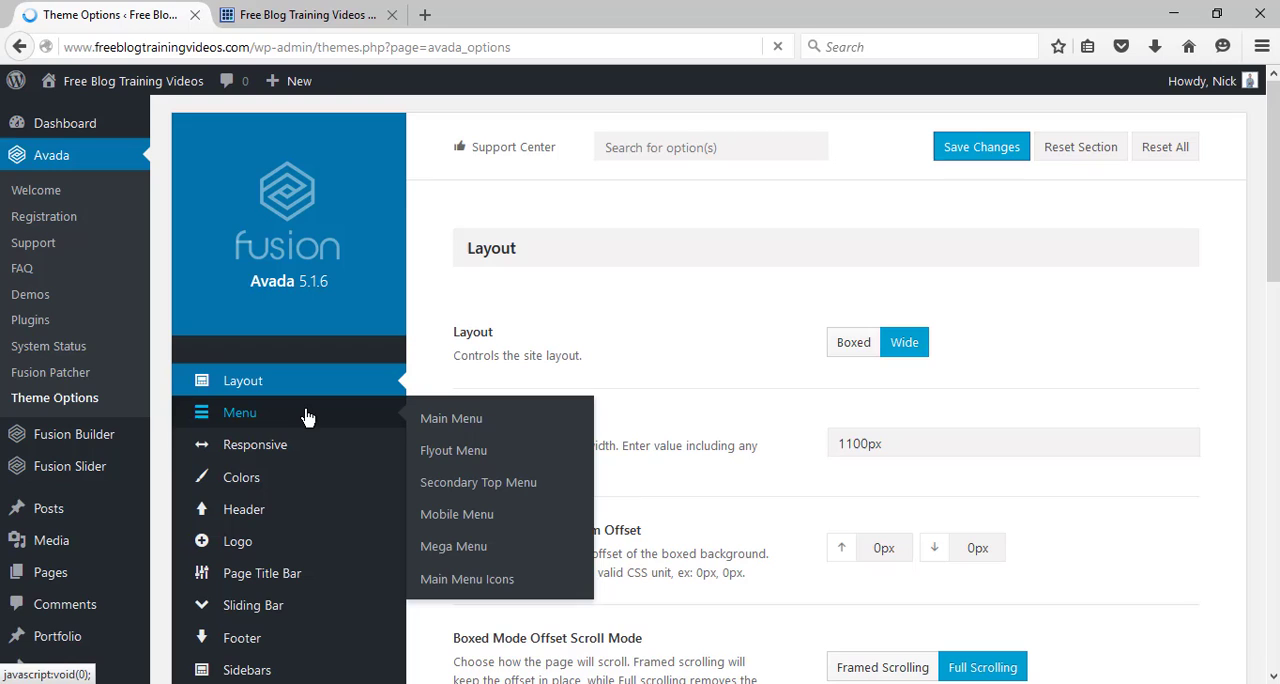
{"action": "left_click", "coordinate": [443, 420]}
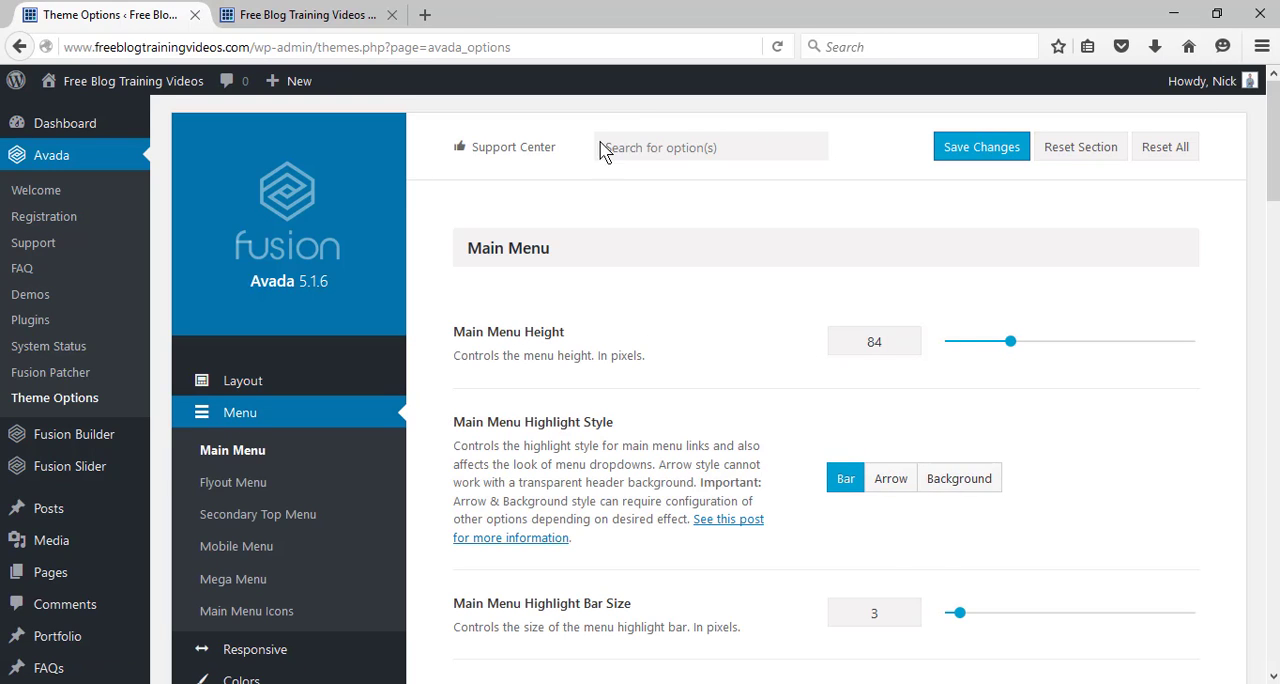
Compare the highlight style with the menu on the live front page and set the Main Menu Highlight Bar Size to 2 pixels.
{"action": "left_click", "coordinate": [310, 14]}
{"action": "left_click", "coordinate": [150, 14]}
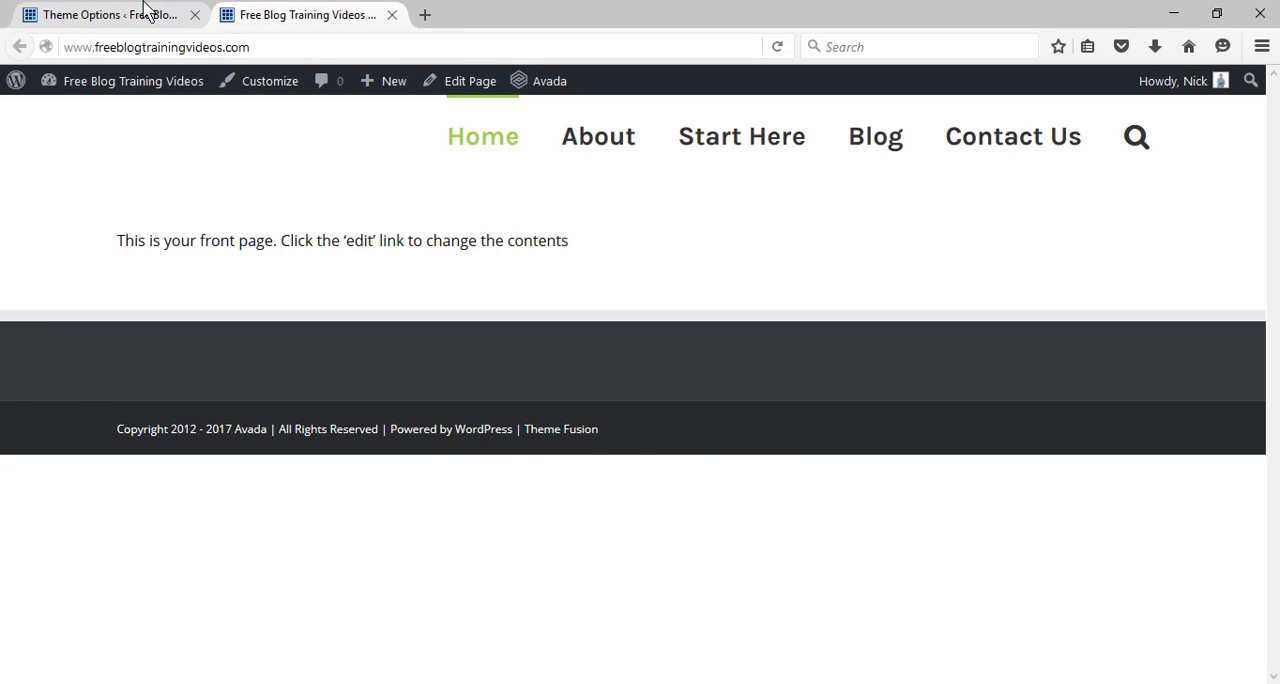
{"action": "left_click_drag", "start_coordinate": [1276, 173], "coordinate": [1276, 218]}
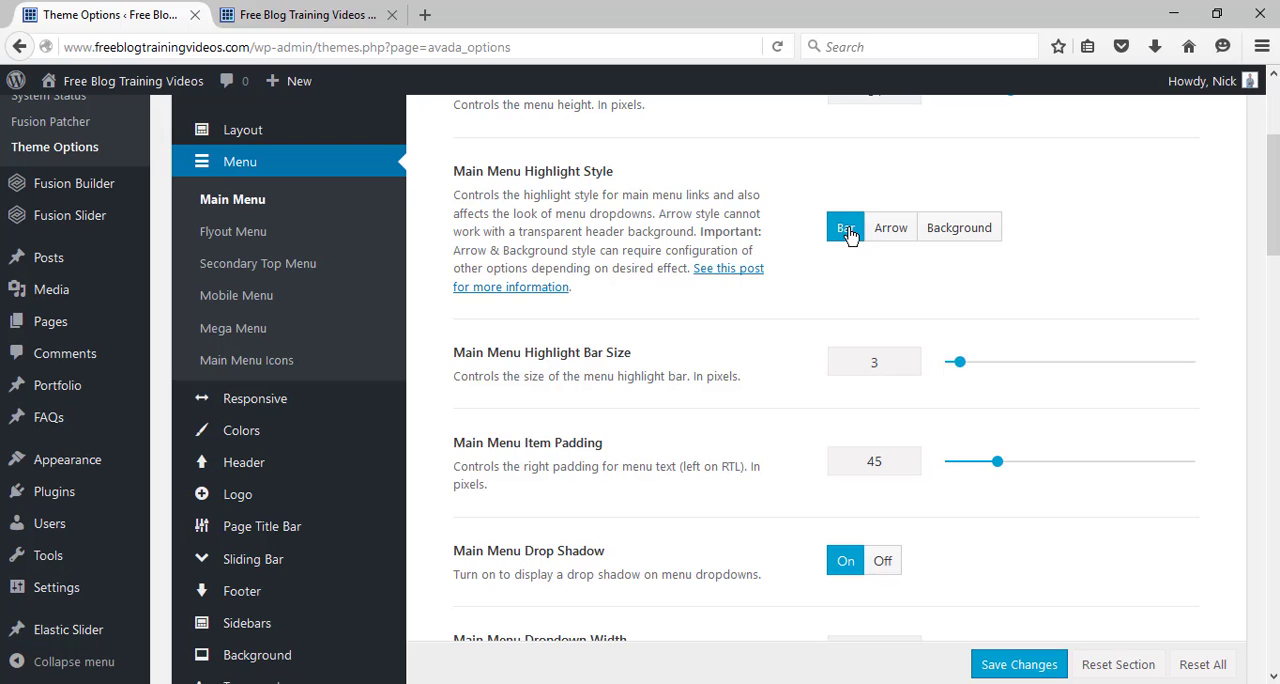
{"action": "left_click", "coordinate": [318, 12]}
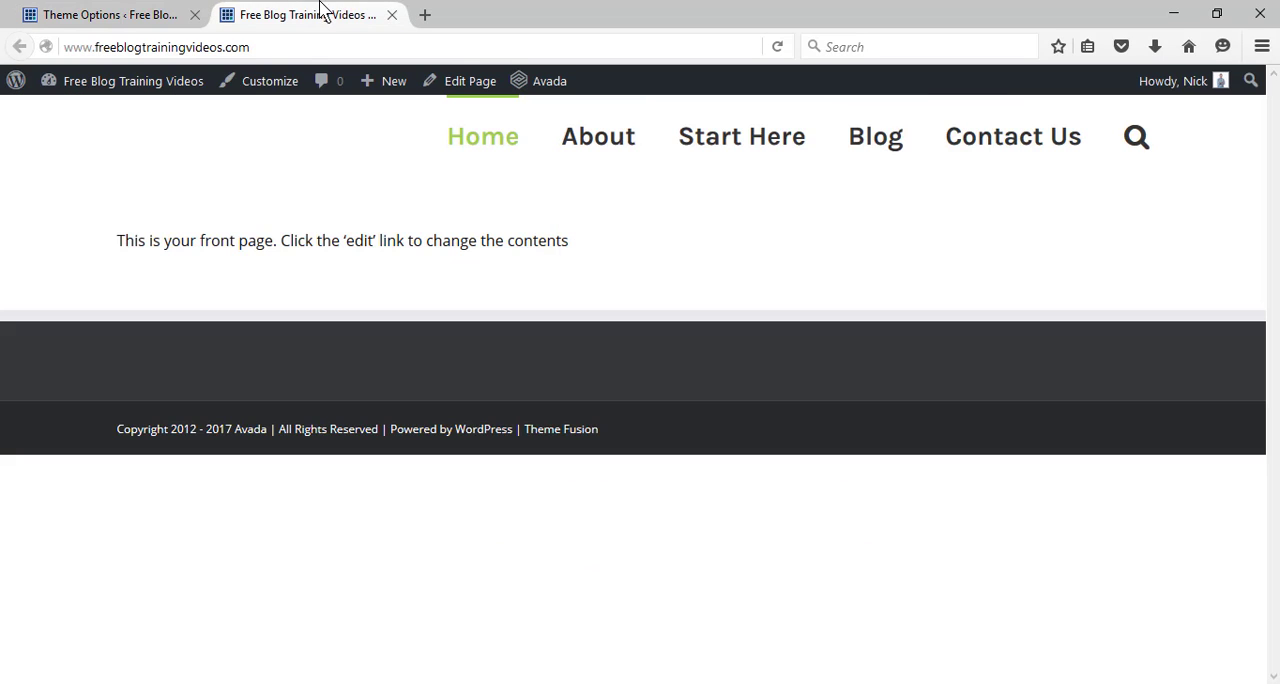
{"action": "left_click", "coordinate": [119, 18]}
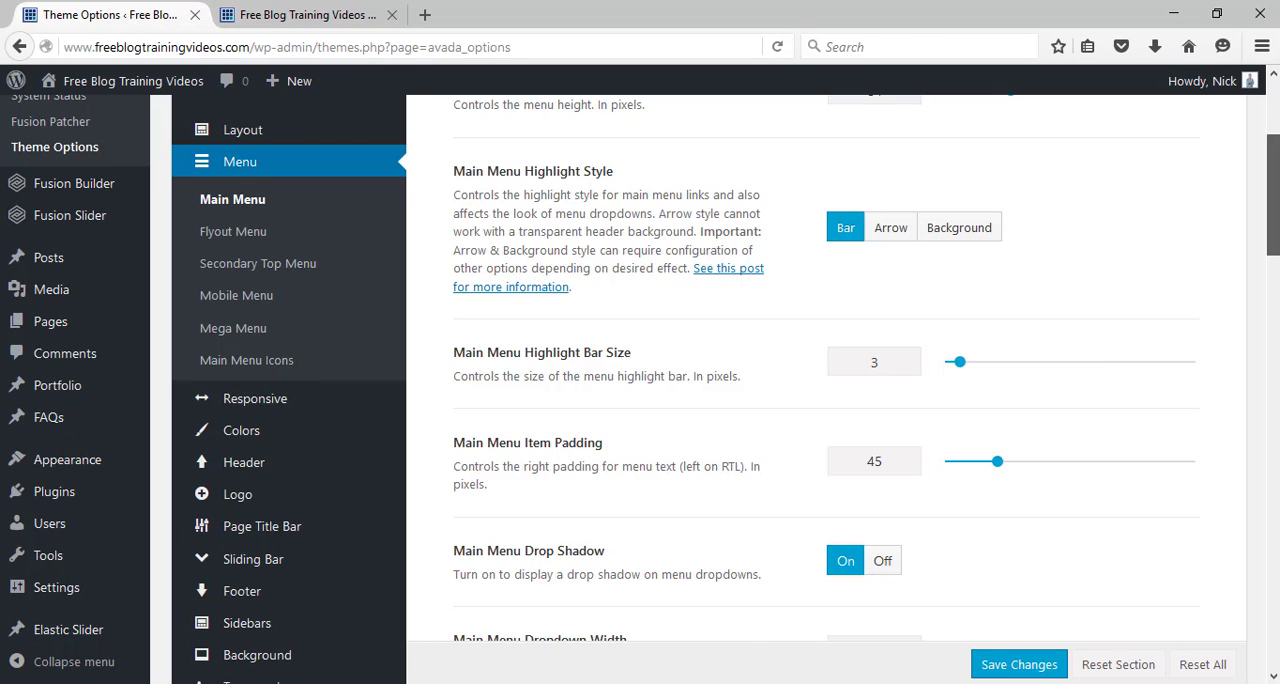
{"action": "scroll", "coordinate": [1022, 247], "scroll_direction": "down", "scroll_amount": 3}
{"action": "left_click_drag", "start_coordinate": [959, 216], "coordinate": [952, 216]}
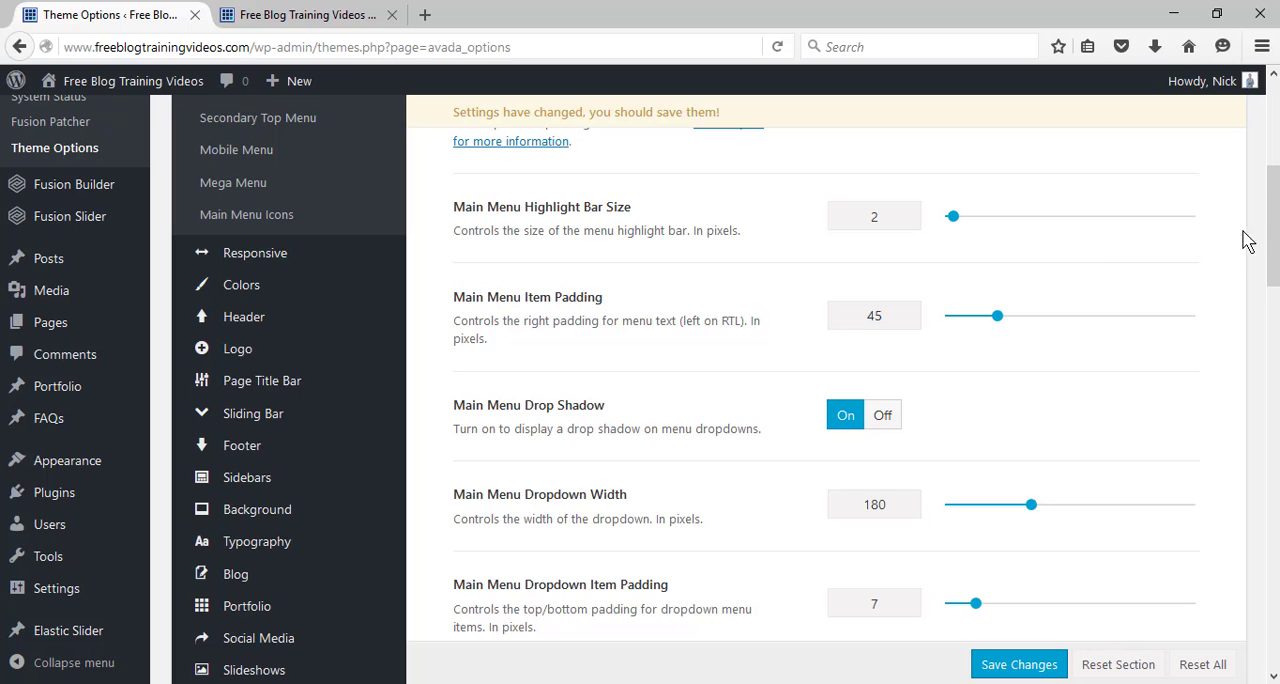
Review the item padding against the live menu, then examine the dropdown, search icon and typography options of the main menu.
{"action": "left_click_drag", "start_coordinate": [1276, 233], "coordinate": [1278, 255]}
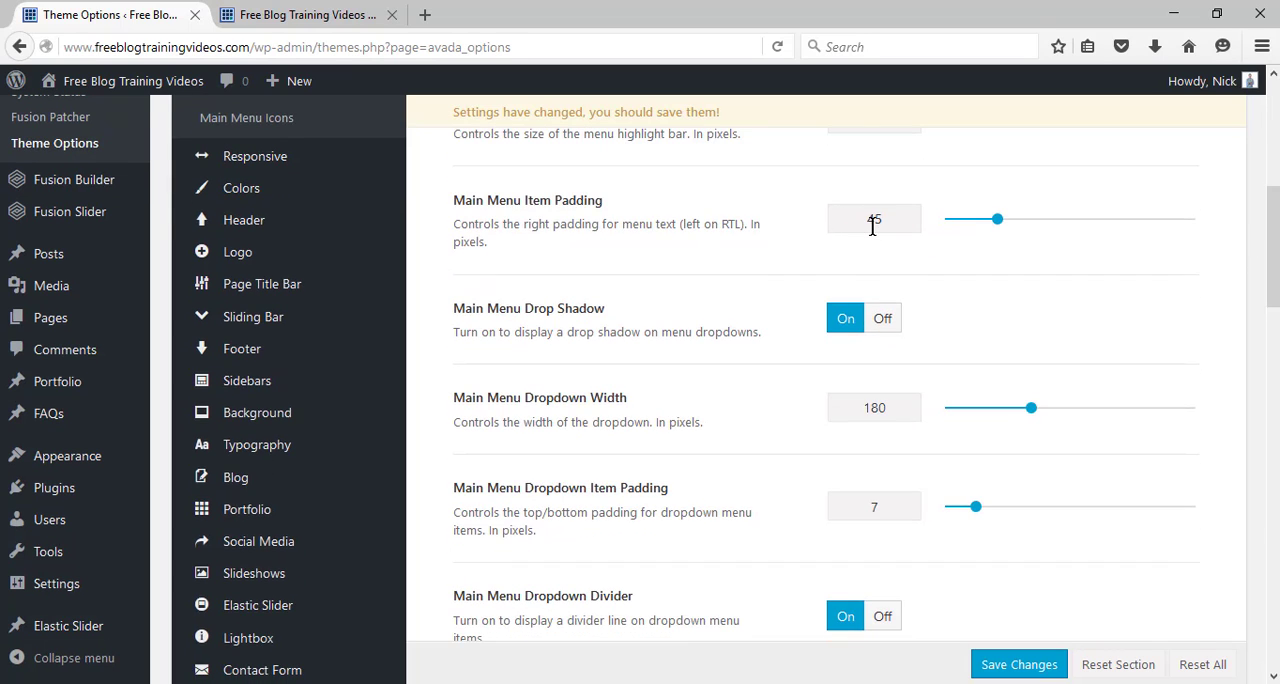
{"action": "left_click", "coordinate": [368, 14]}
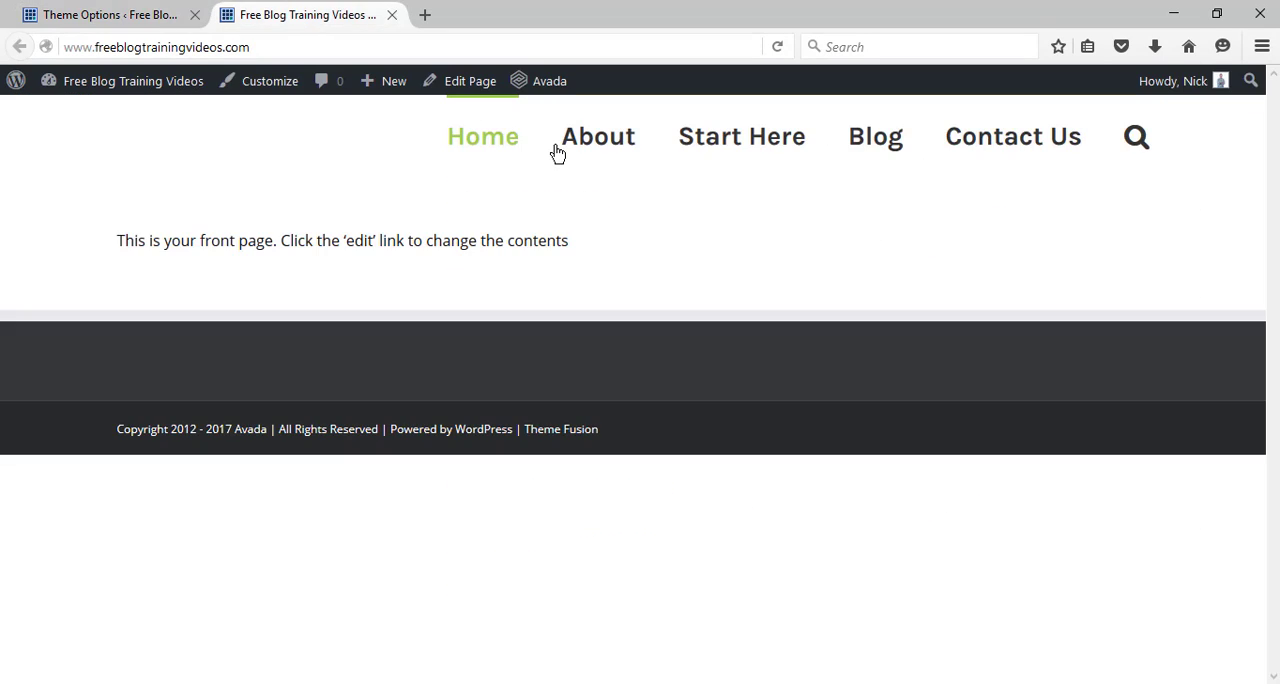
{"action": "left_click", "coordinate": [116, 17]}
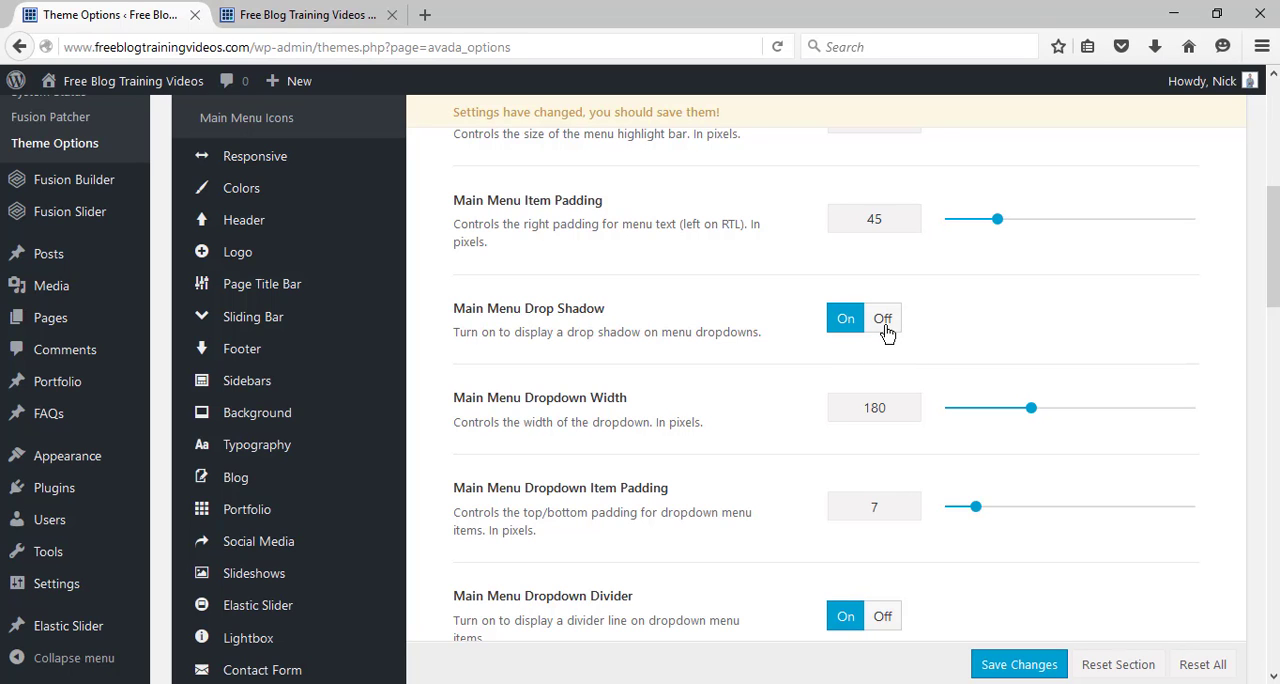
{"action": "scroll", "coordinate": [886, 333], "scroll_direction": "down", "scroll_amount": 2}
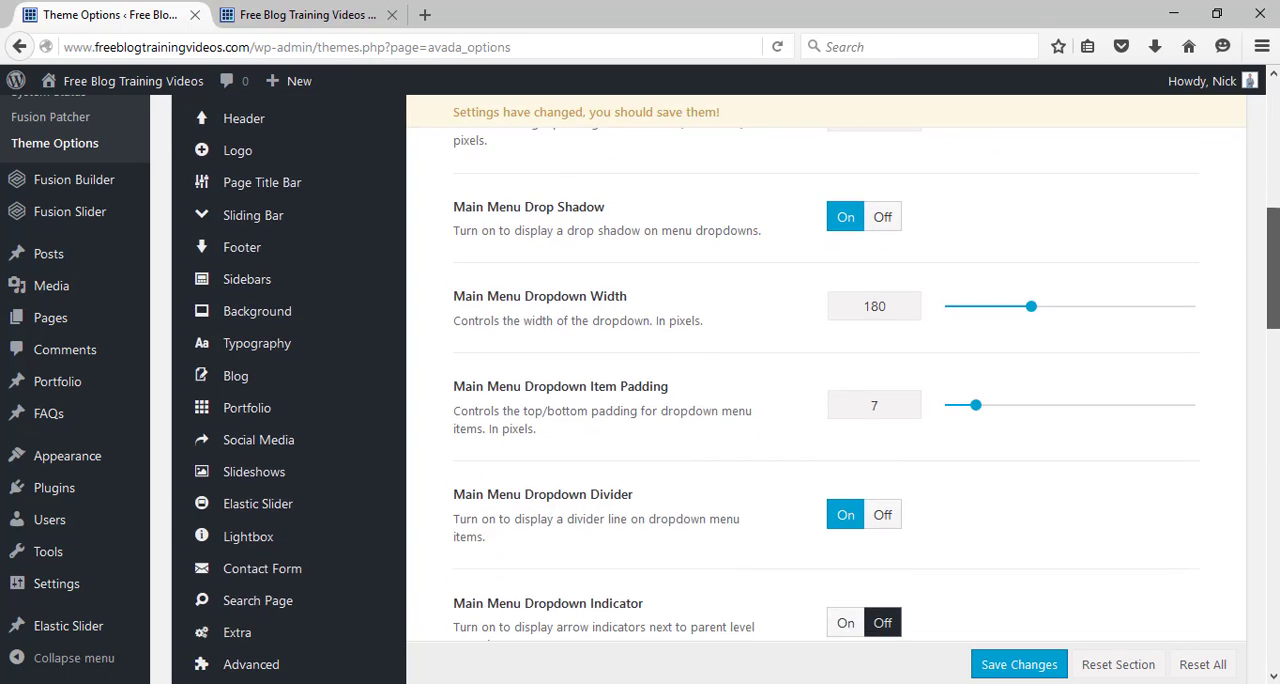
{"action": "scroll", "coordinate": [897, 223], "scroll_direction": "up", "scroll_amount": 1}
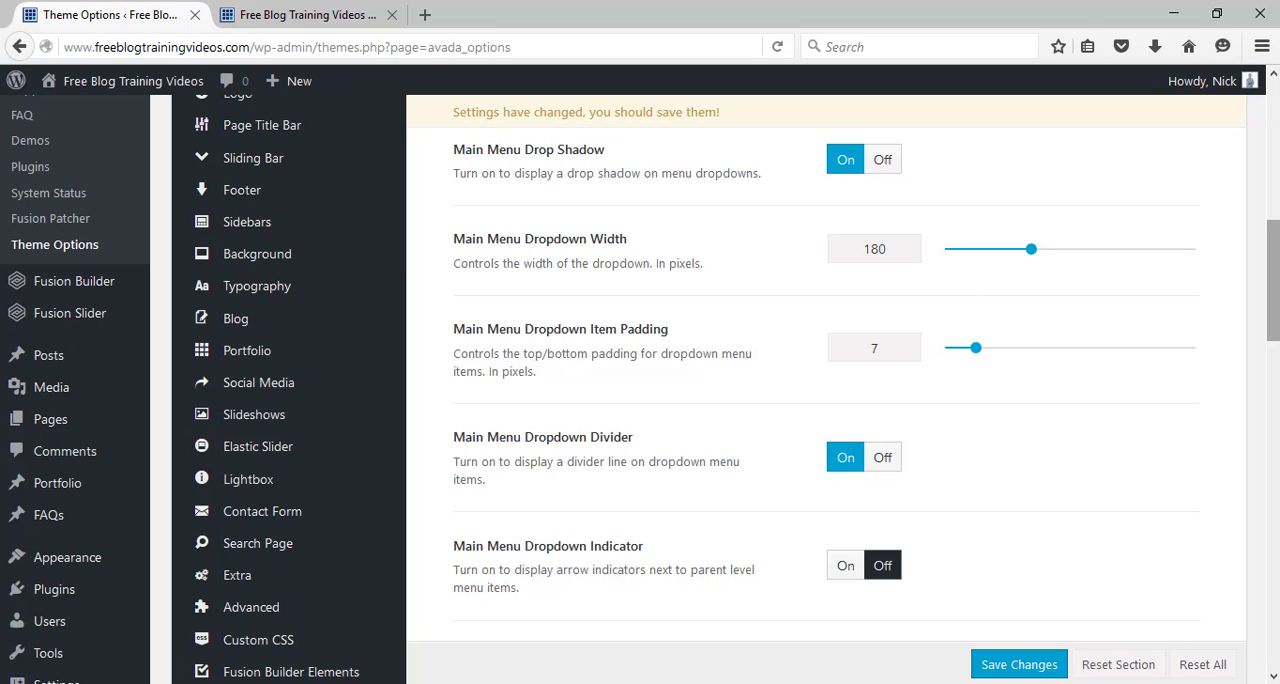
{"action": "scroll", "coordinate": [1276, 281], "scroll_direction": "down", "scroll_amount": 3}
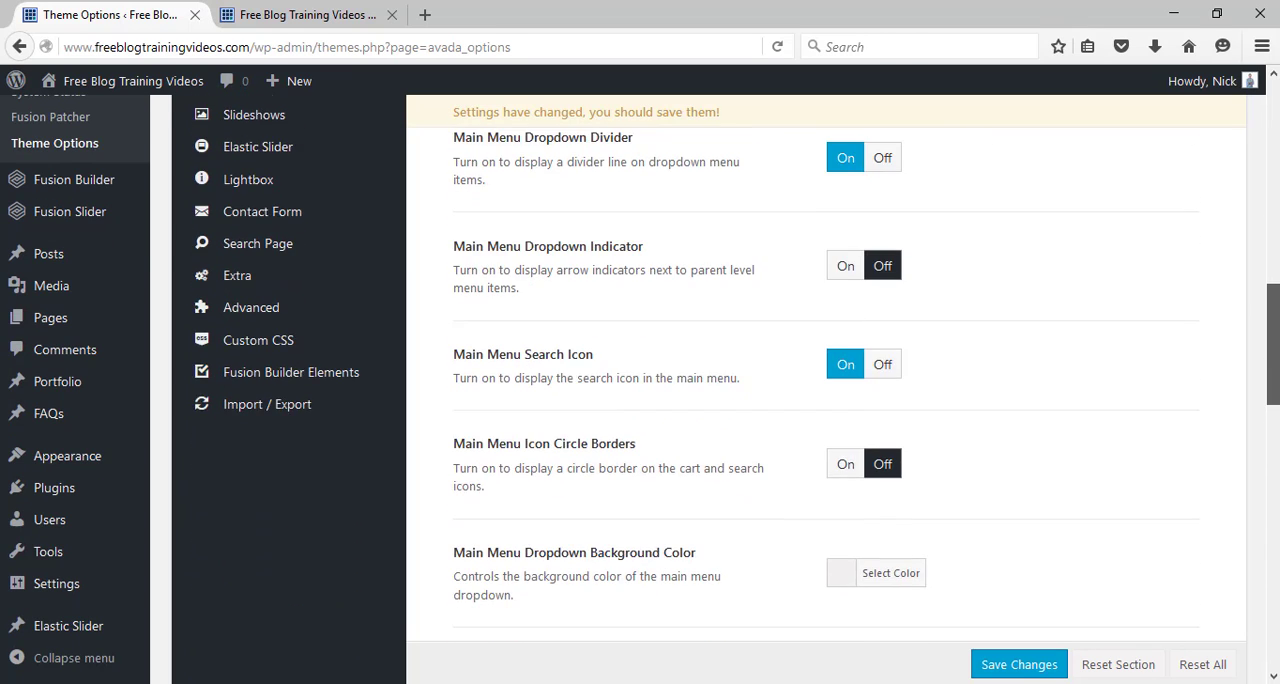
{"action": "scroll", "coordinate": [1272, 300], "scroll_direction": "down", "scroll_amount": 7}
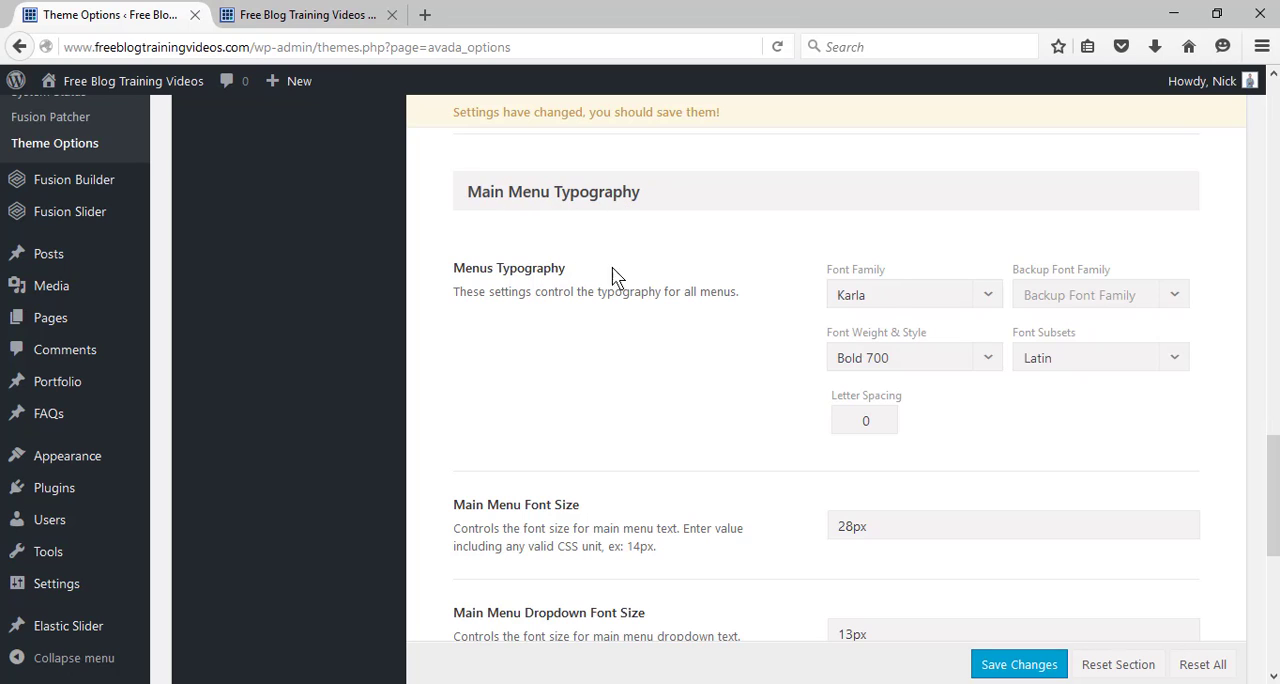
Set the Main Menu Font Size to 17px, save the change and check the menu on the reloaded front page.
{"action": "left_click", "coordinate": [893, 297]}
{"action": "left_click", "coordinate": [893, 297]}
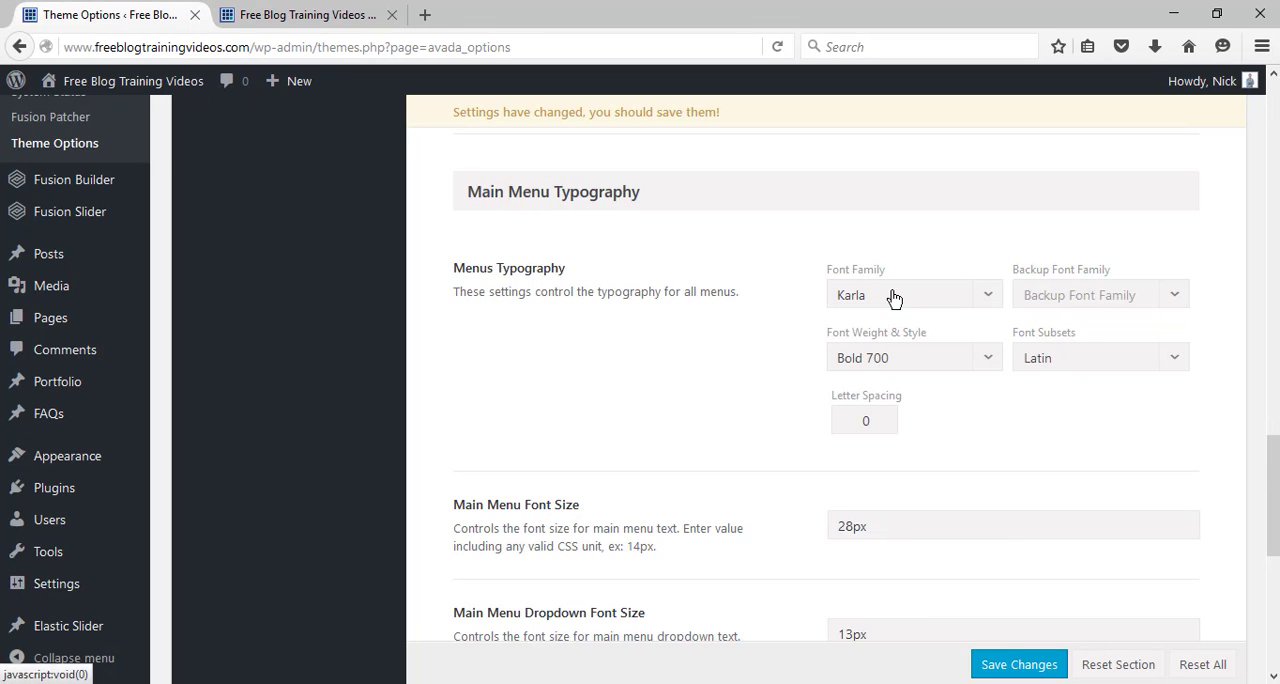
{"action": "scroll", "coordinate": [835, 459], "scroll_direction": "down", "scroll_amount": 1}
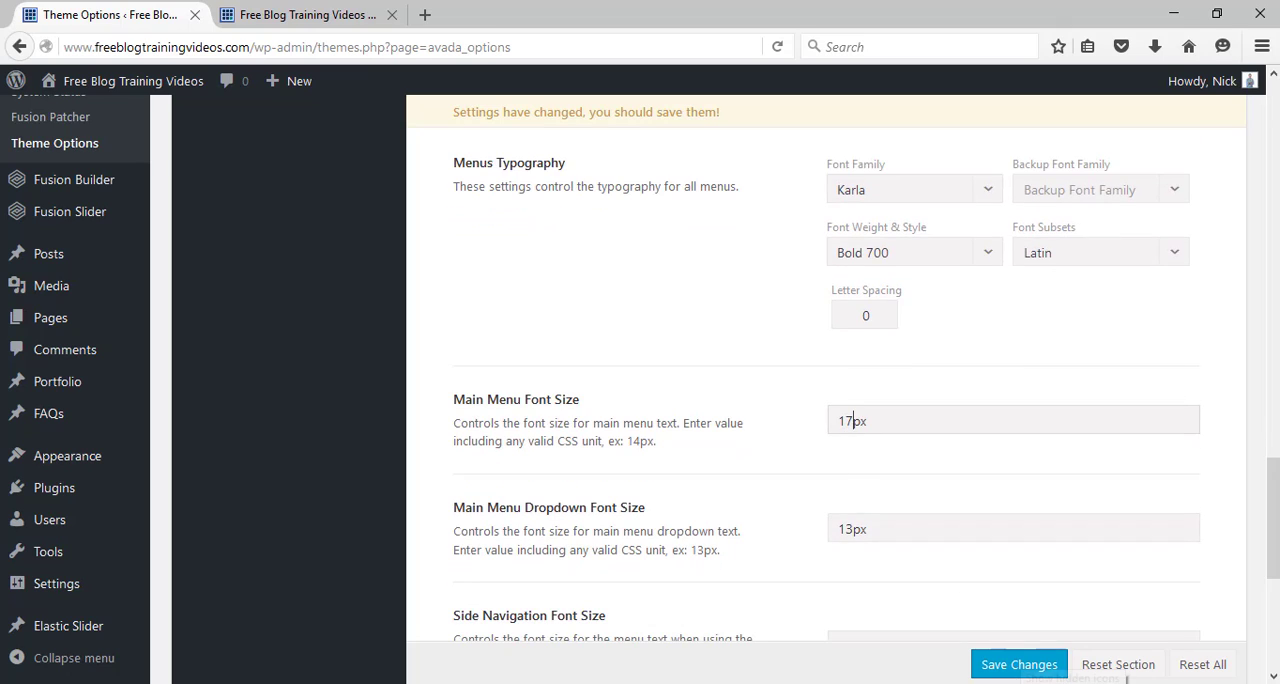
{"action": "left_click", "coordinate": [1016, 667]}
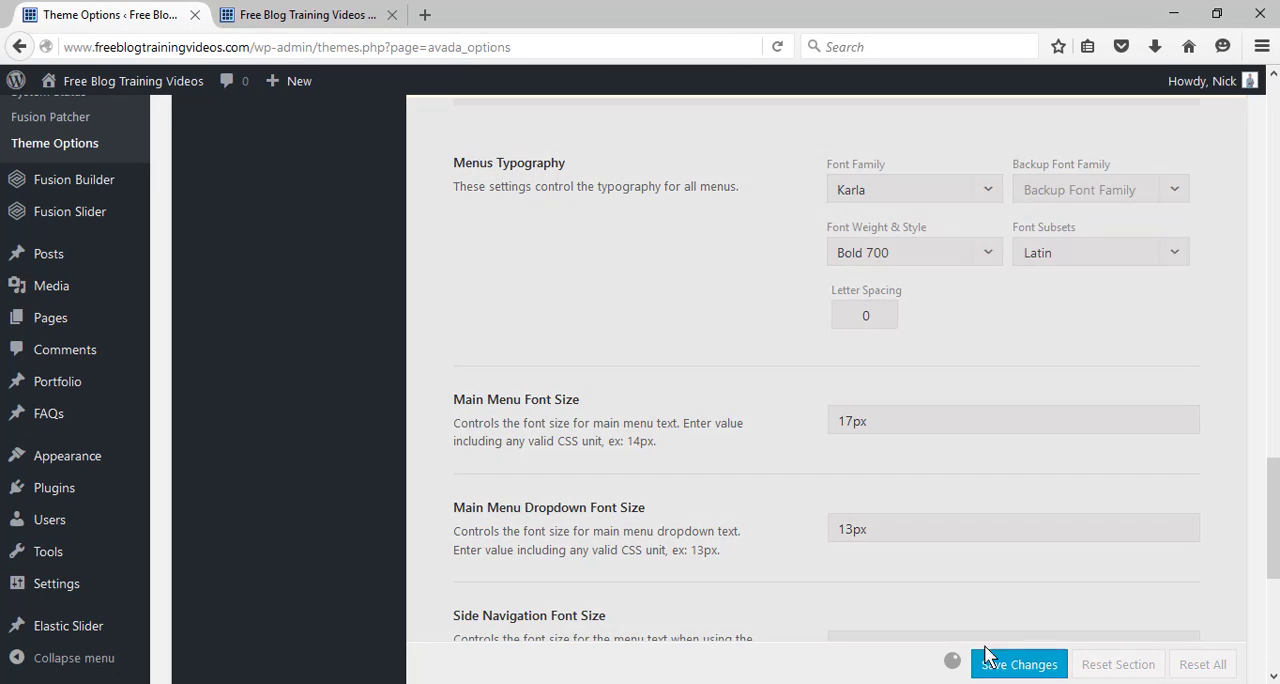
{"action": "left_click", "coordinate": [296, 10]}
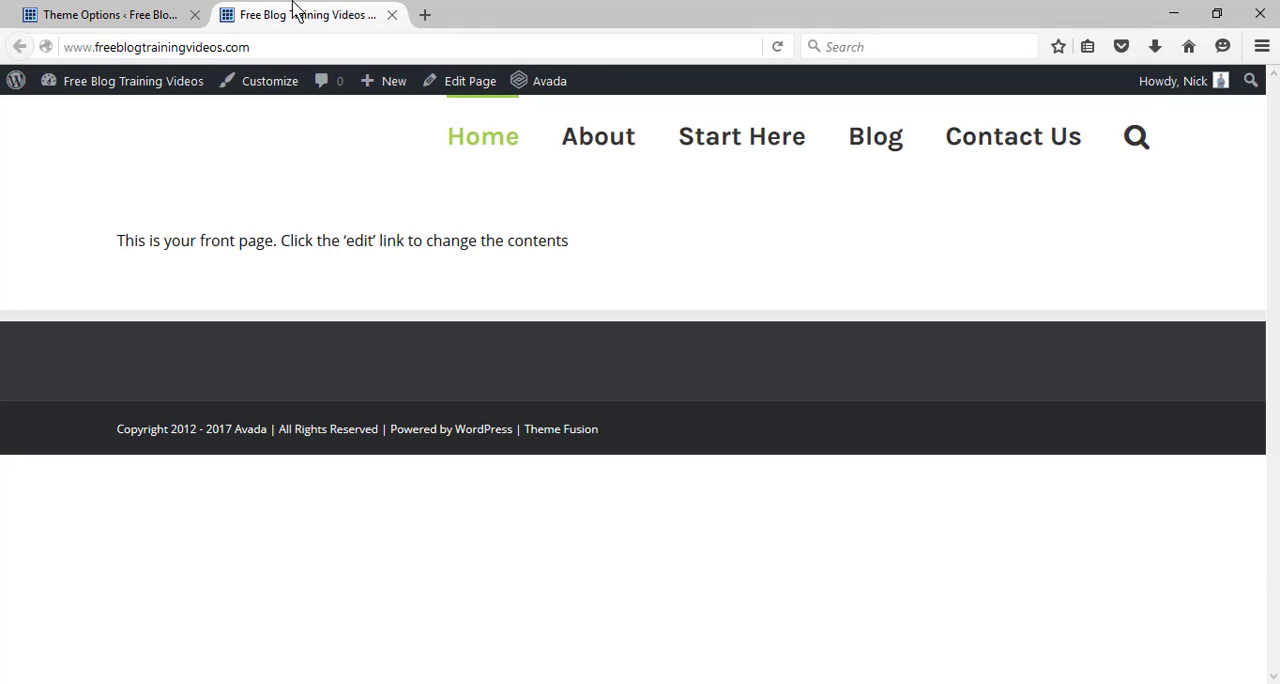
{"action": "left_click", "coordinate": [779, 47]}
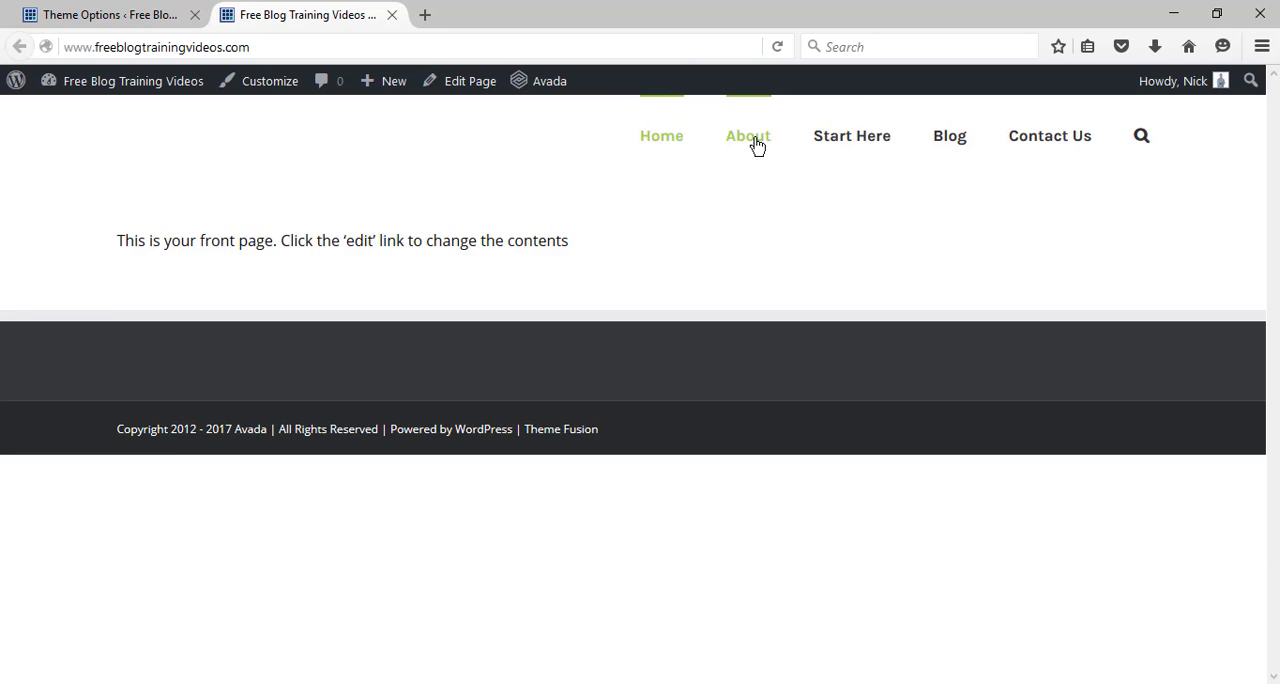
Return to the Theme Options, set the Main Menu Font Hover Color to the blue #60a2ff and save the change.
{"action": "left_click", "coordinate": [91, 20]}
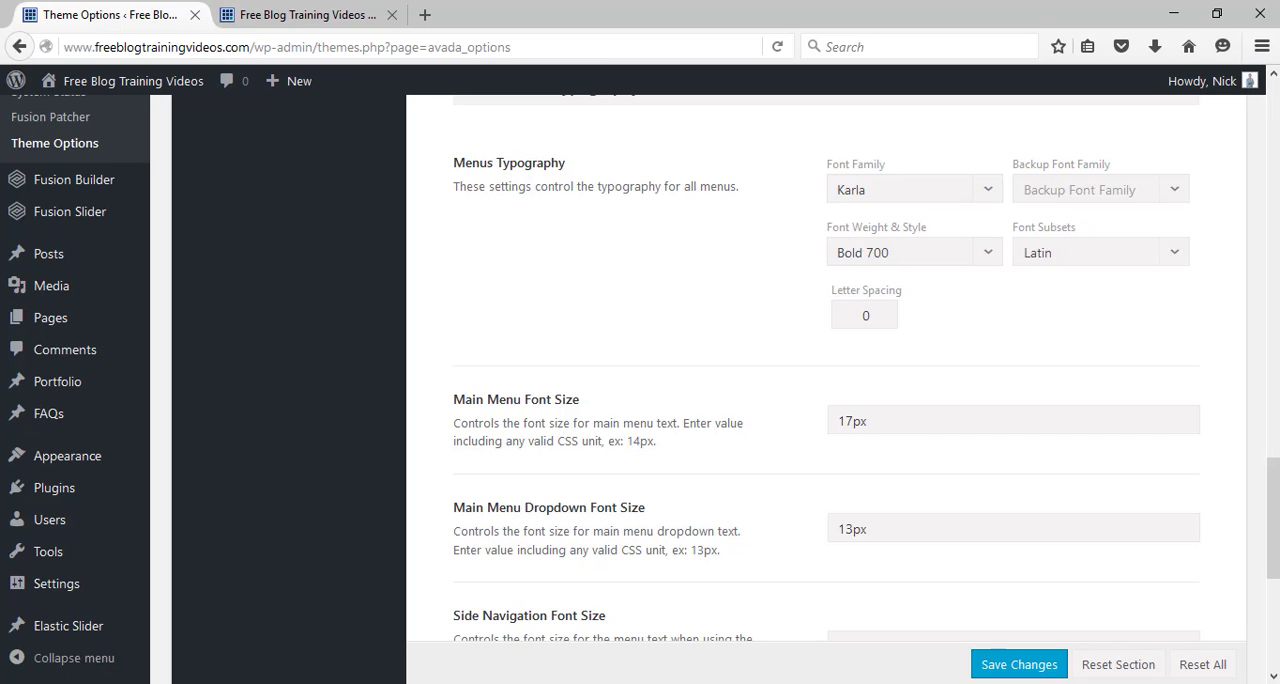
{"action": "scroll", "coordinate": [826, 380], "scroll_direction": "up", "scroll_amount": 10}
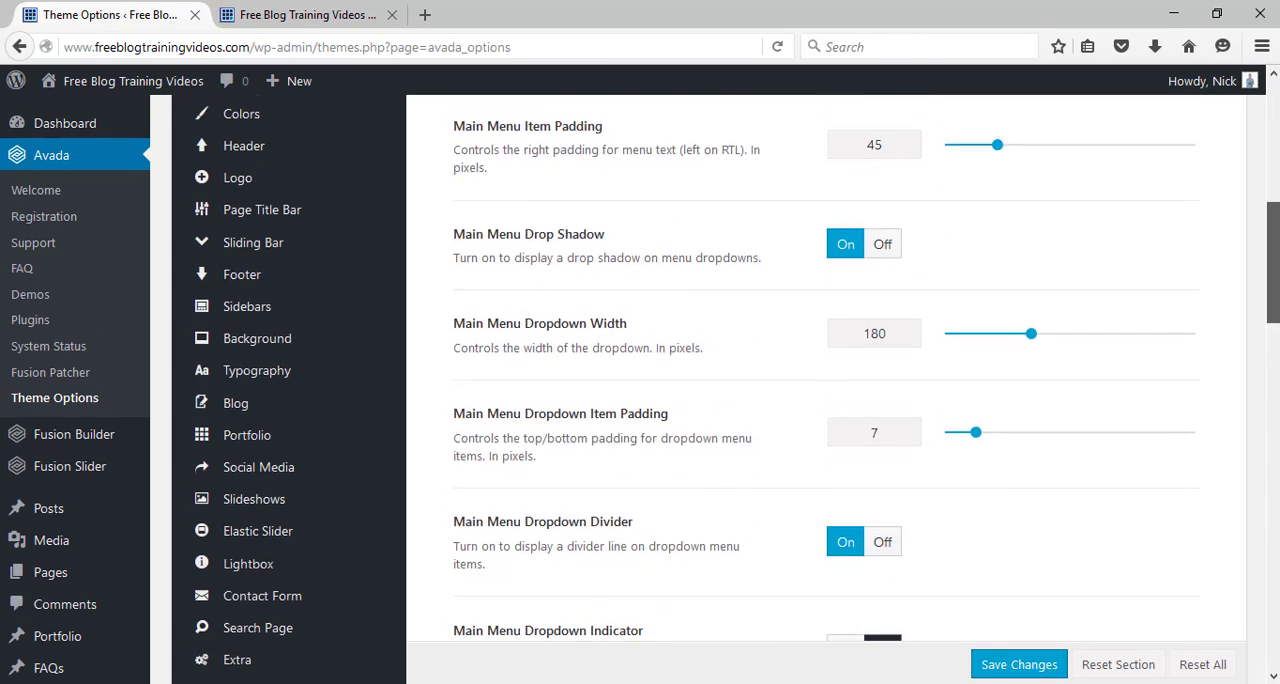
{"action": "scroll", "coordinate": [826, 380], "scroll_direction": "up", "scroll_amount": 3}
{"action": "scroll", "coordinate": [826, 380], "scroll_direction": "down", "scroll_amount": 1}
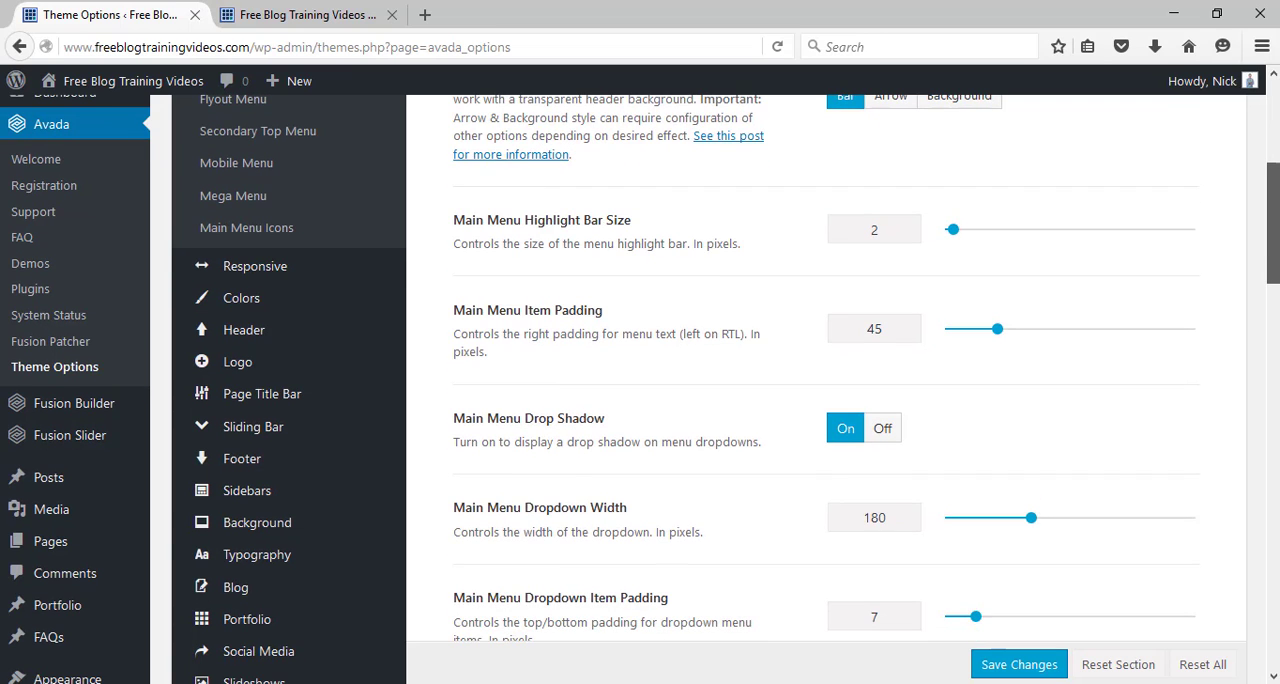
{"action": "scroll", "coordinate": [1263, 578], "scroll_direction": "down", "scroll_amount": 15}
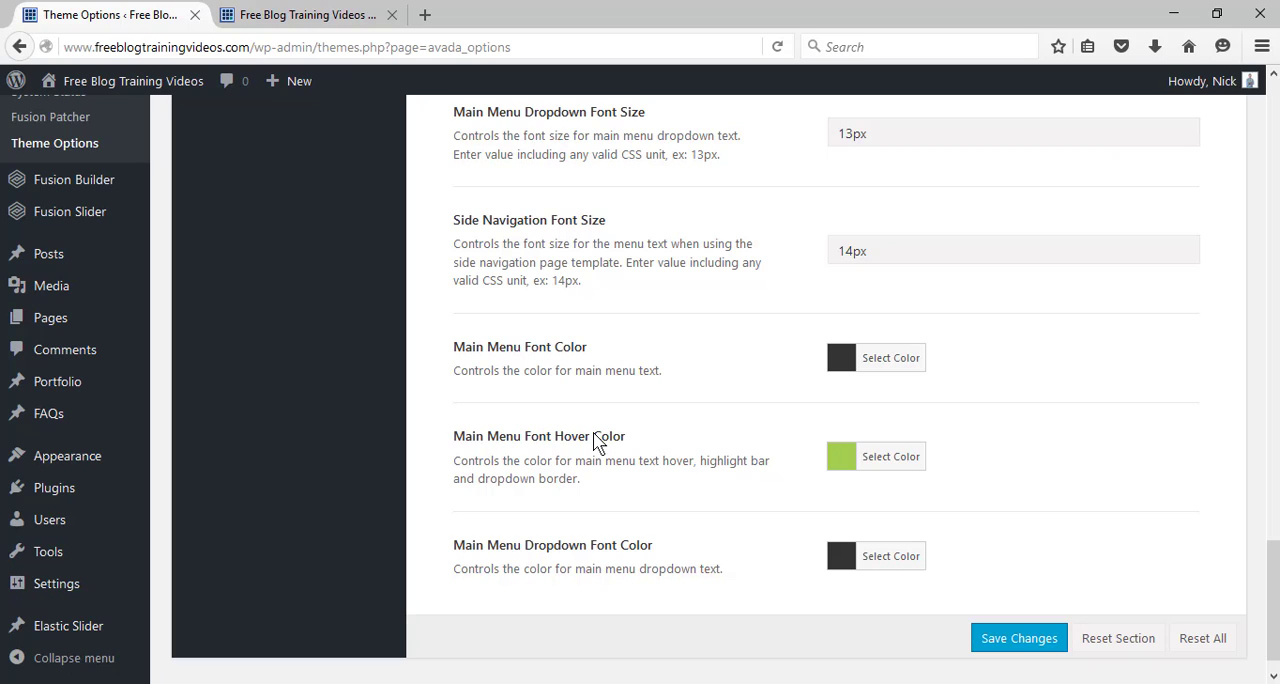
{"action": "left_click", "coordinate": [893, 460]}
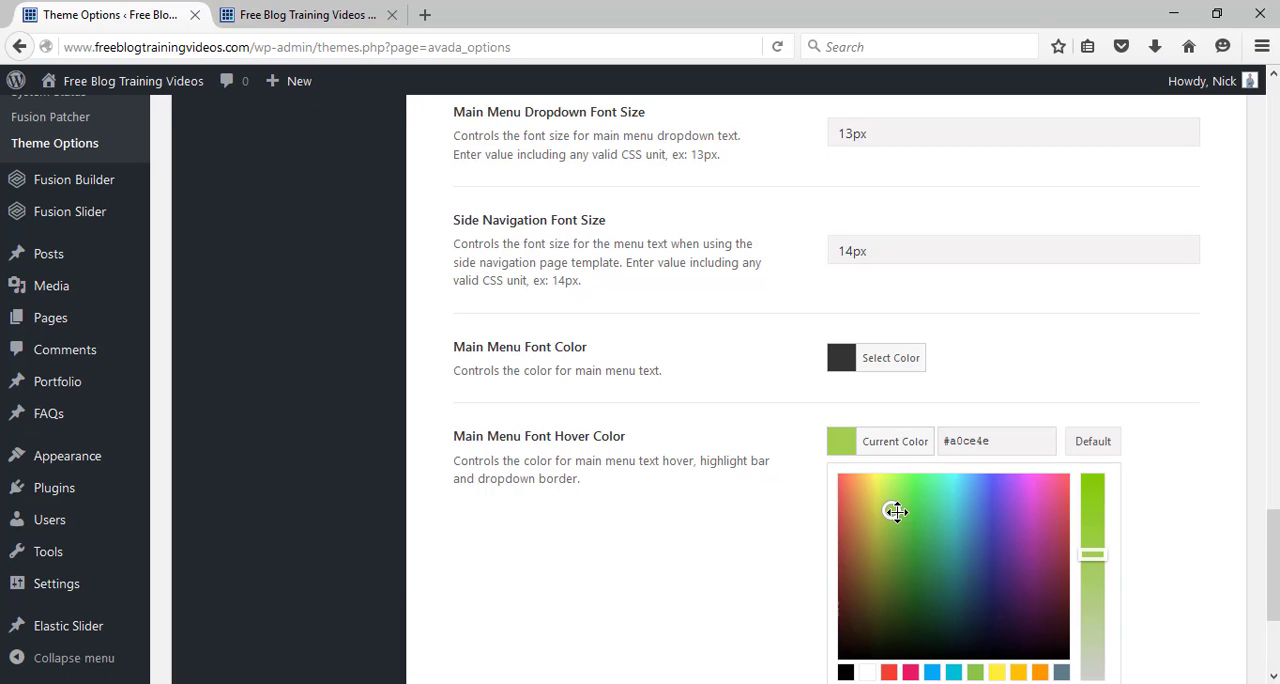
{"action": "right_click", "coordinate": [926, 494]}
{"action": "left_click_drag", "start_coordinate": [890, 506], "coordinate": [974, 466]}
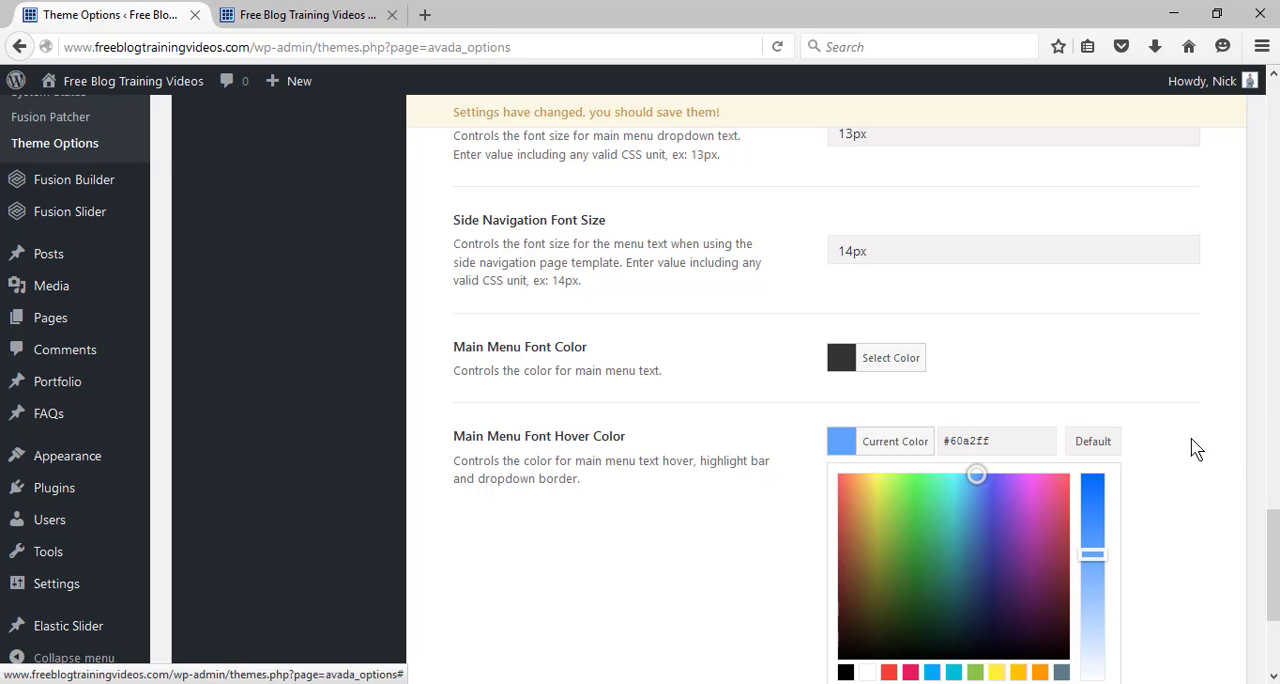
{"action": "left_click", "coordinate": [1234, 446]}
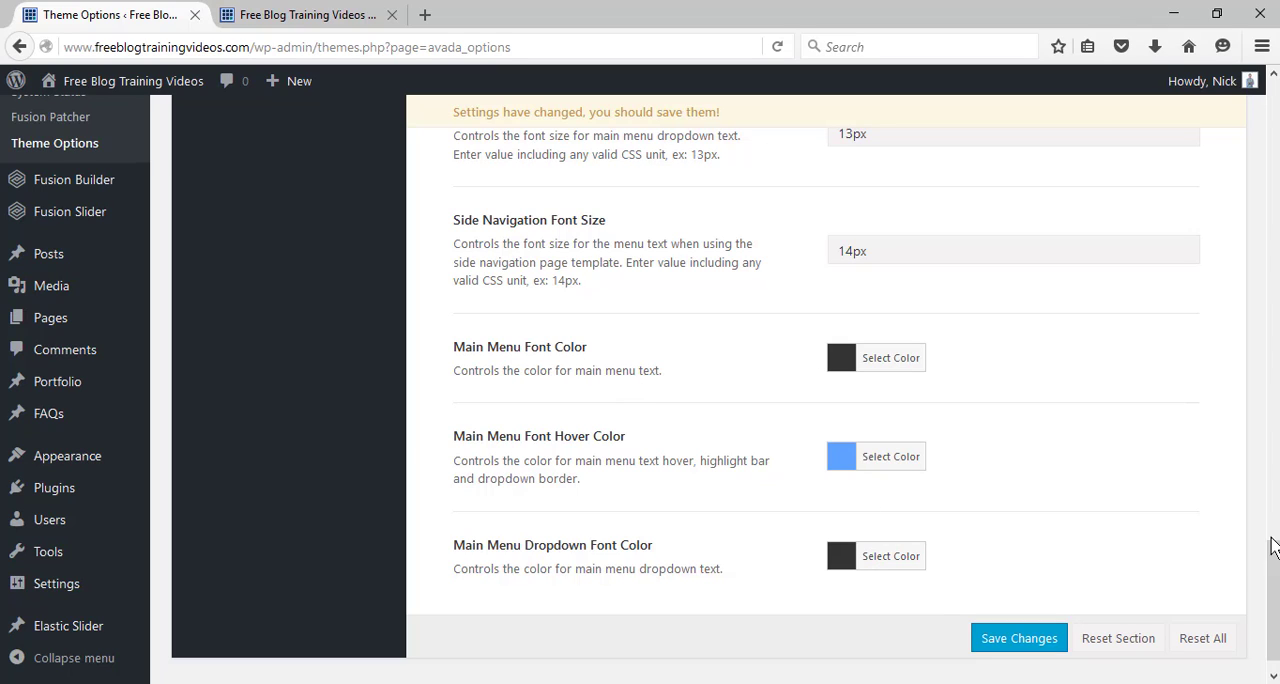
{"action": "right_click", "coordinate": [1267, 564]}
{"action": "left_click", "coordinate": [1002, 650]}
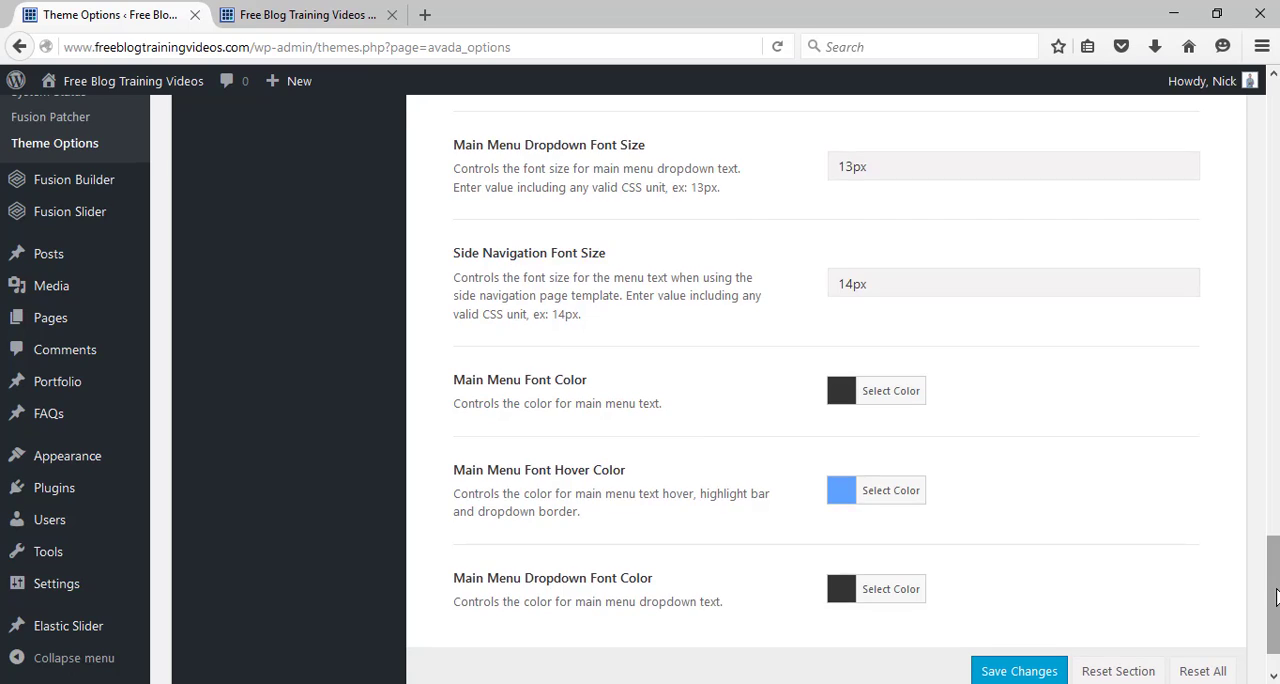
Look at the logo area in the live front page's header and open the Logo settings in the Theme Options.
{"action": "scroll", "coordinate": [838, 561], "scroll_direction": "up", "scroll_amount": 6}
{"action": "scroll", "coordinate": [826, 380], "scroll_direction": "up", "scroll_amount": 10}
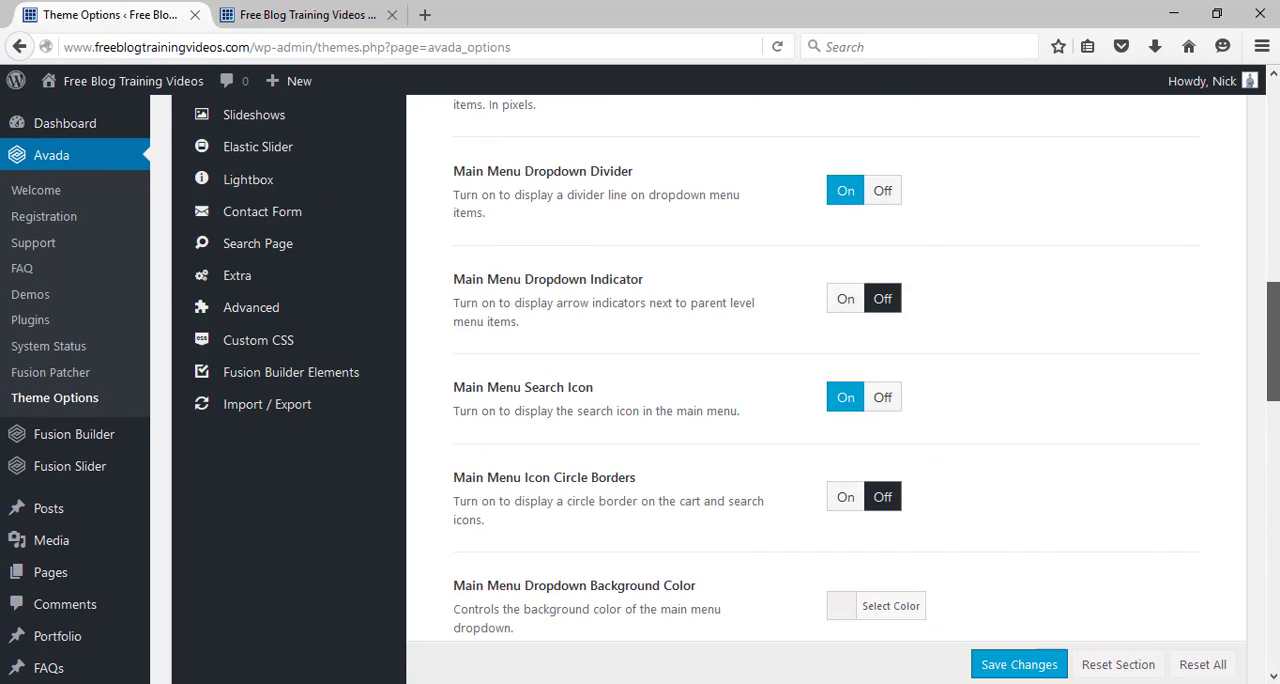
{"action": "scroll", "coordinate": [826, 380], "scroll_direction": "up", "scroll_amount": 3}
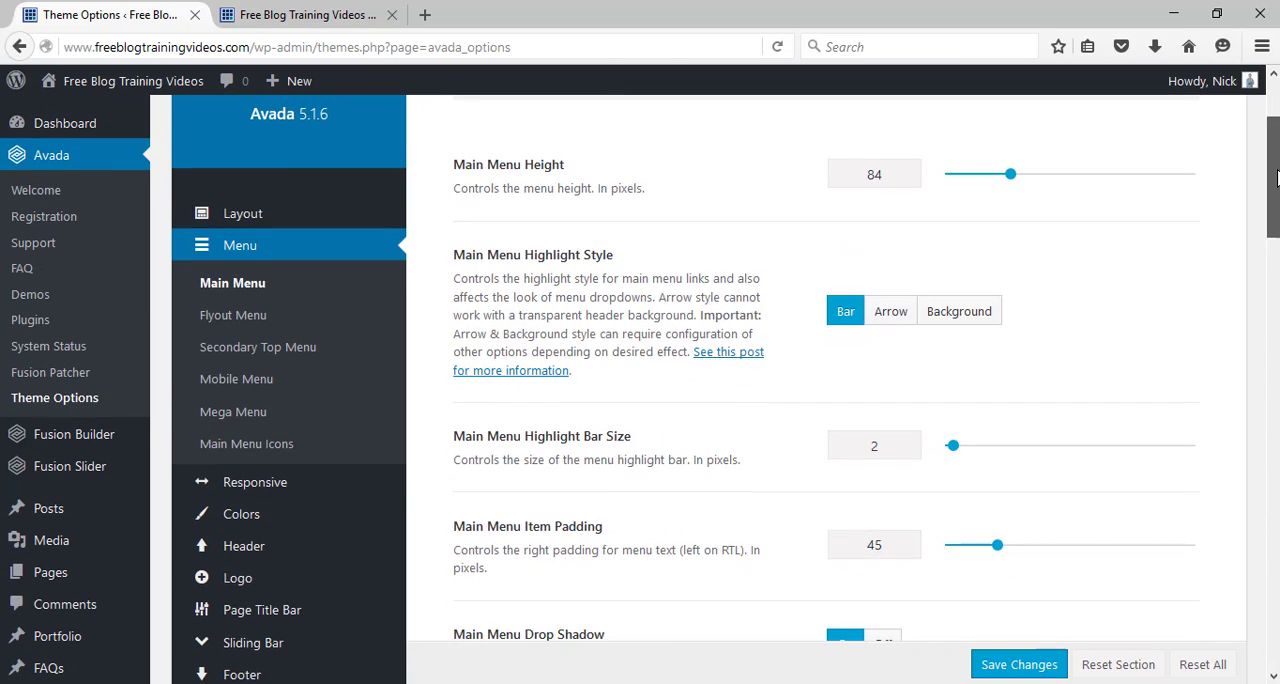
{"action": "left_click", "coordinate": [330, 12]}
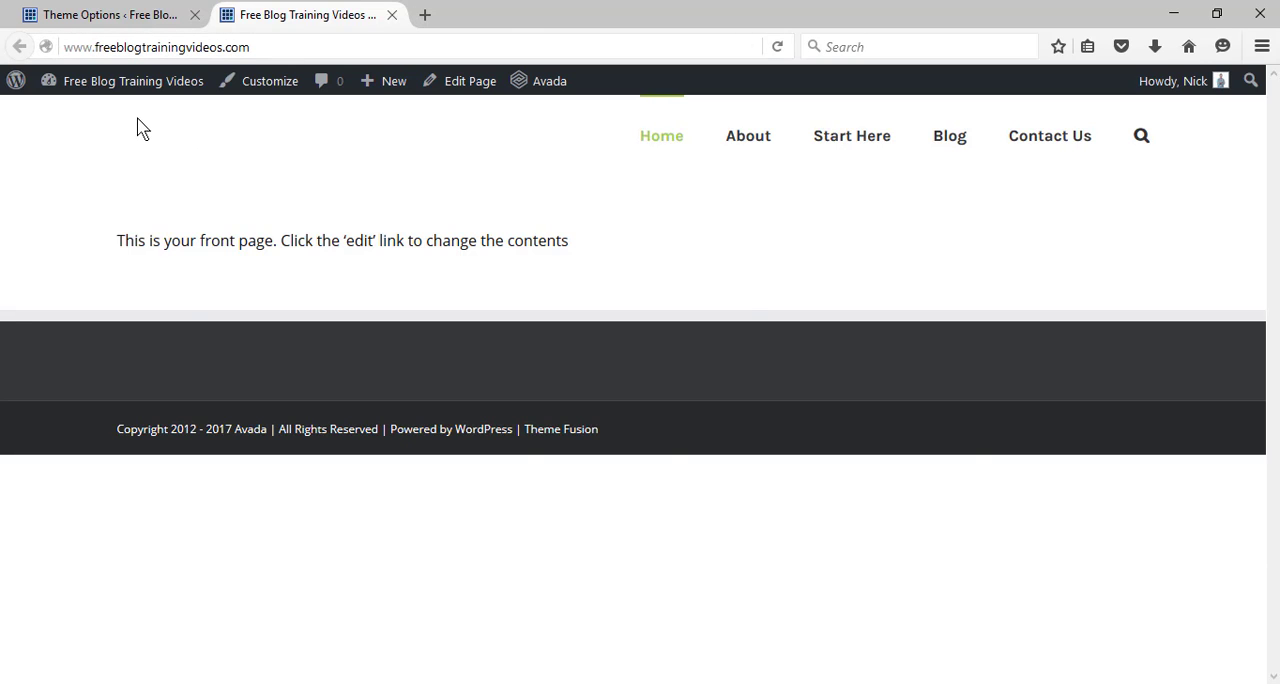
{"action": "left_click", "coordinate": [115, 15]}
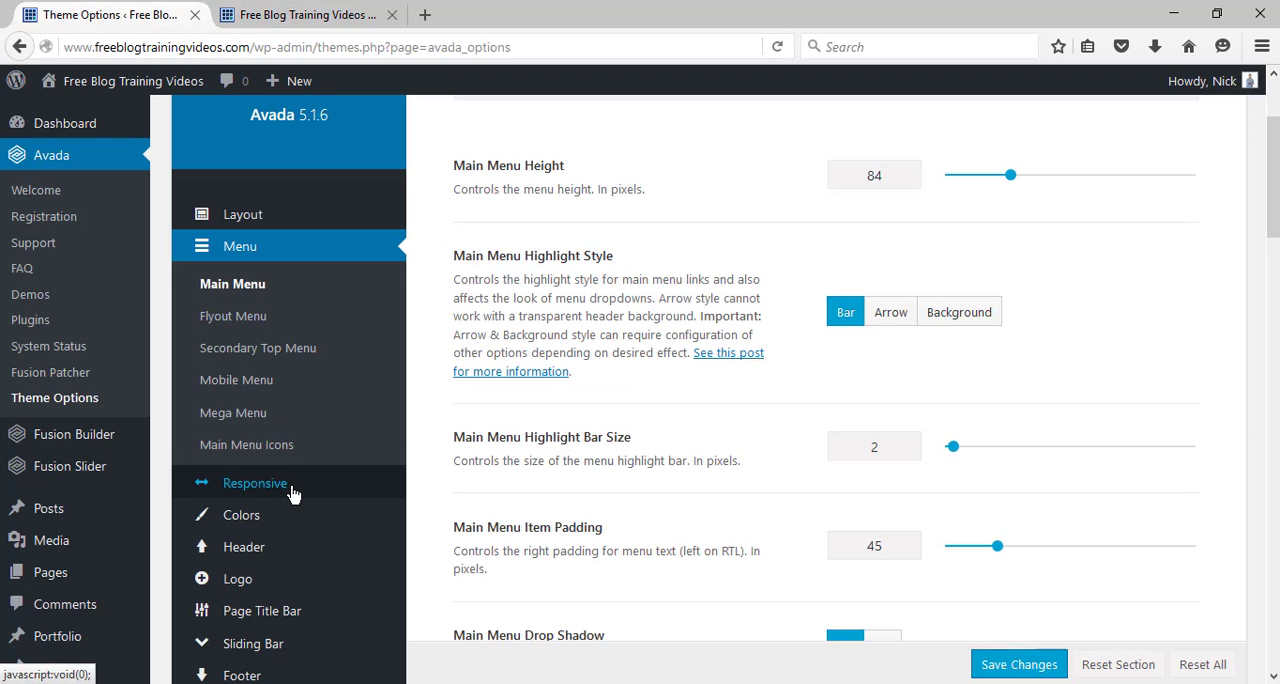
{"action": "mouse_move", "coordinate": [240, 580]}
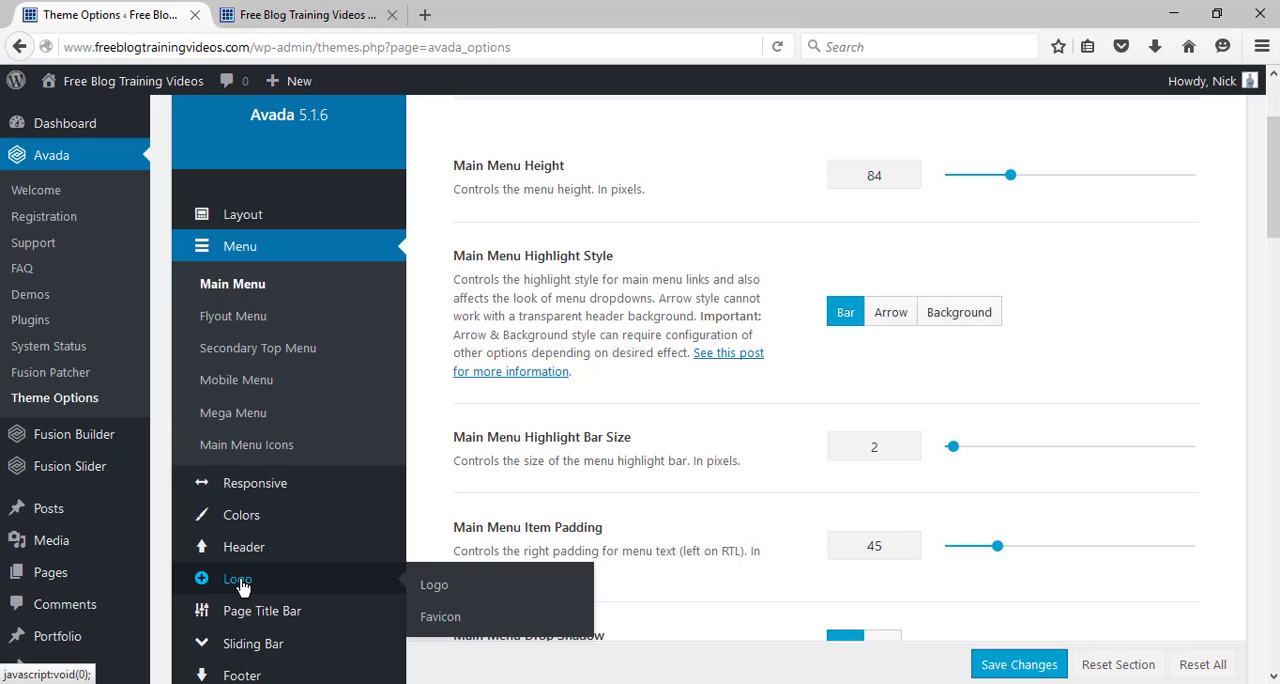
{"action": "left_click", "coordinate": [436, 586]}
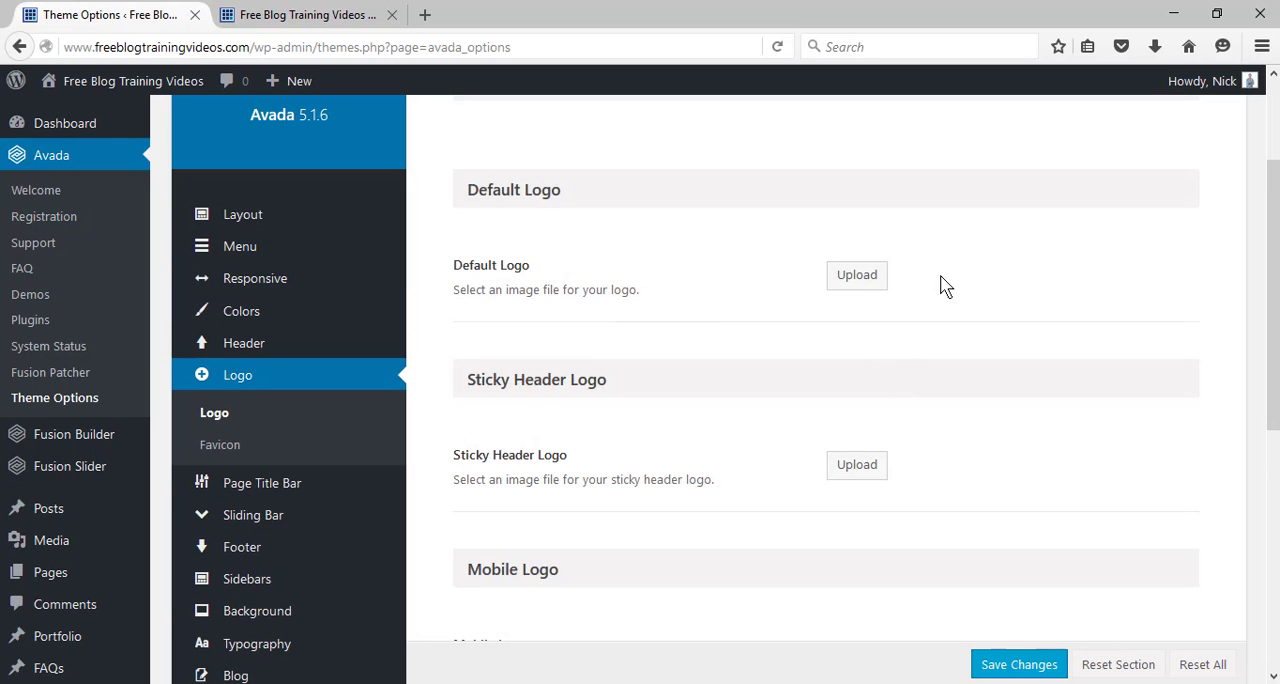
Upload the logo1 PNG image from the Downloads folder for the Default Logo.
{"action": "left_click", "coordinate": [857, 276]}
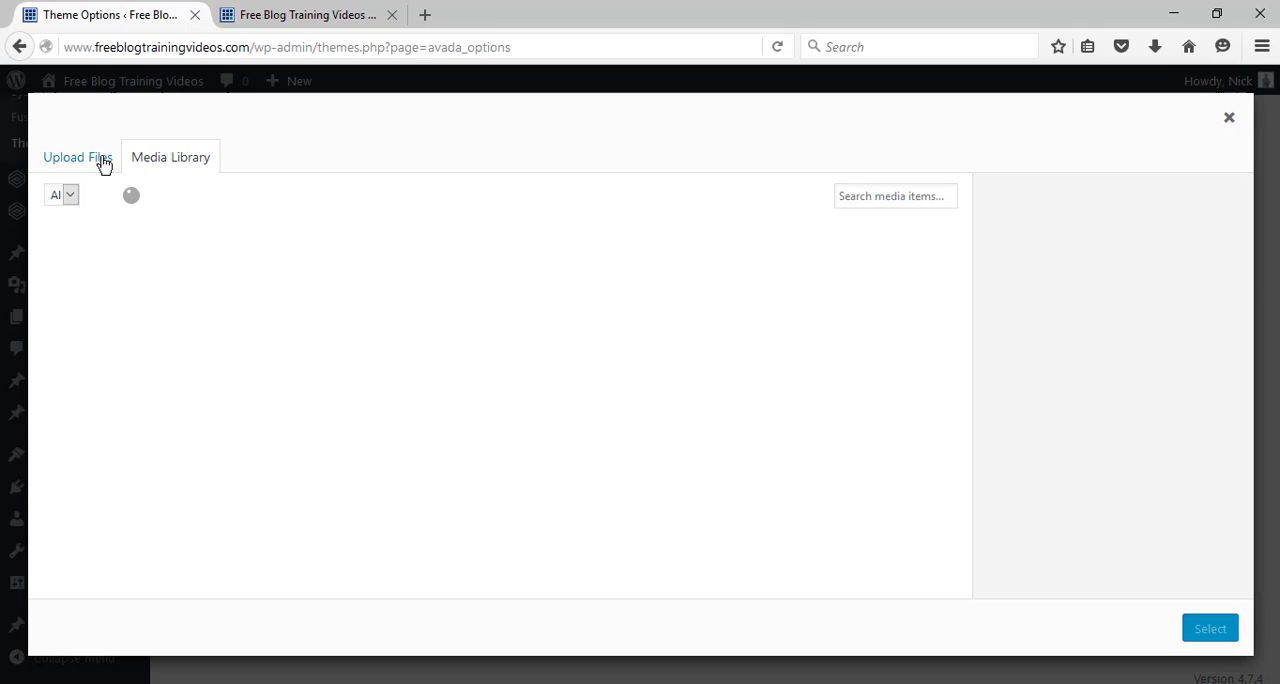
{"action": "left_click", "coordinate": [95, 160]}
{"action": "left_click", "coordinate": [640, 415]}
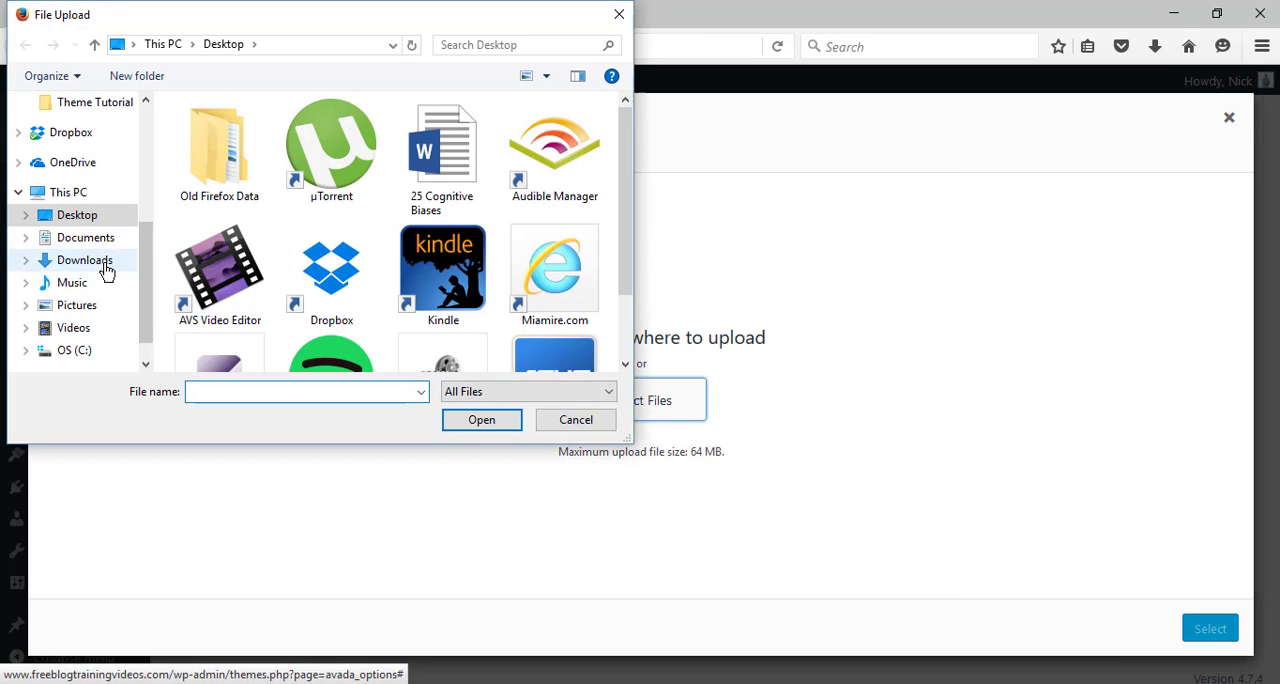
{"action": "left_click", "coordinate": [104, 266]}
{"action": "left_click", "coordinate": [274, 131]}
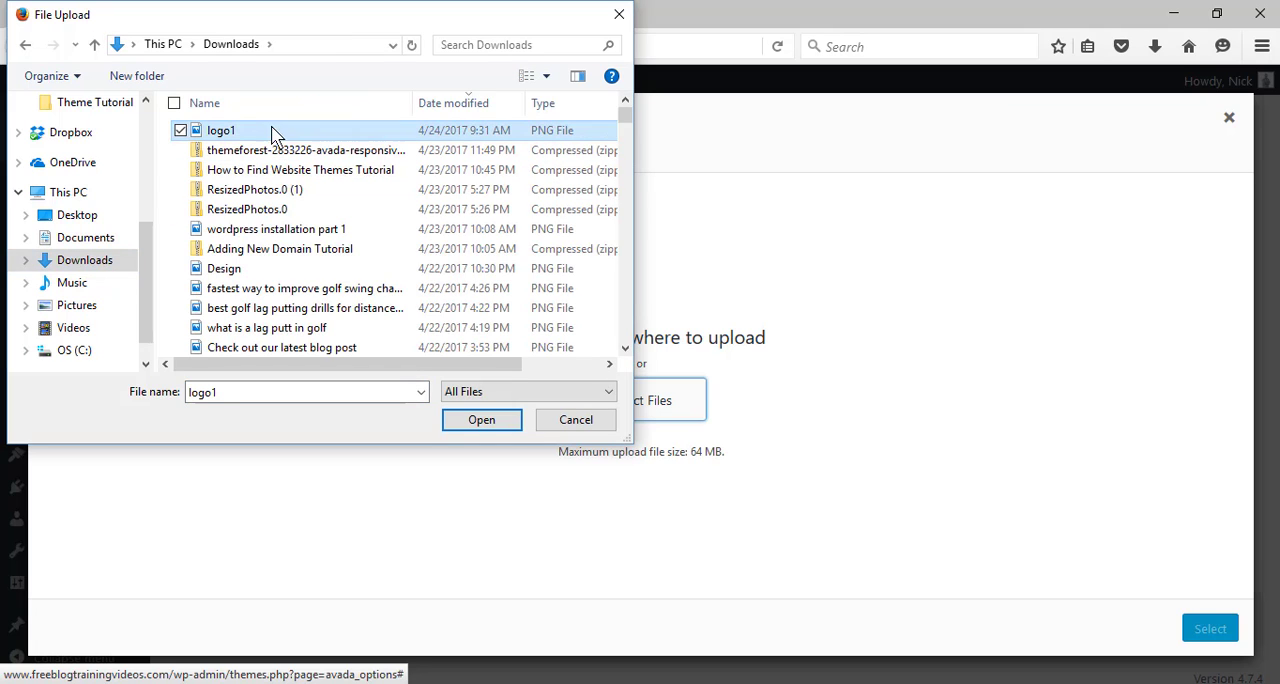
{"action": "left_click", "coordinate": [472, 424]}
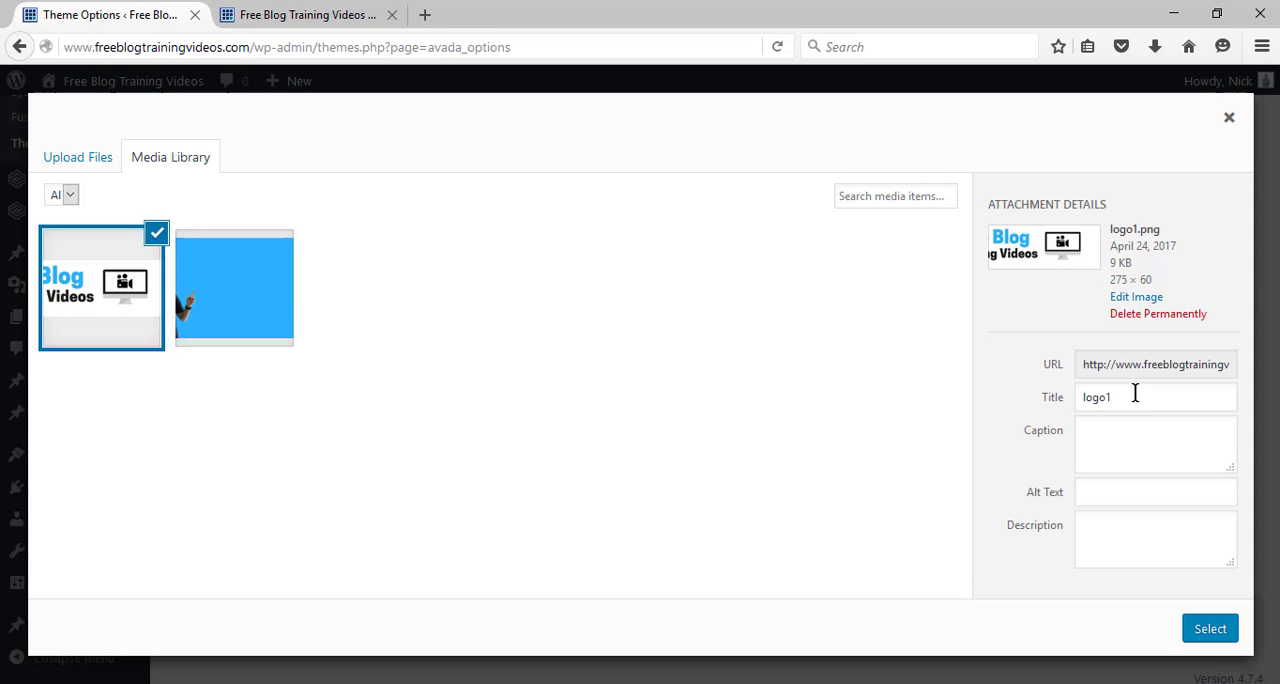
Give the uploaded image the alt text "logo", apply it as the Default Logo and save the theme options.
{"action": "left_click", "coordinate": [1133, 490]}
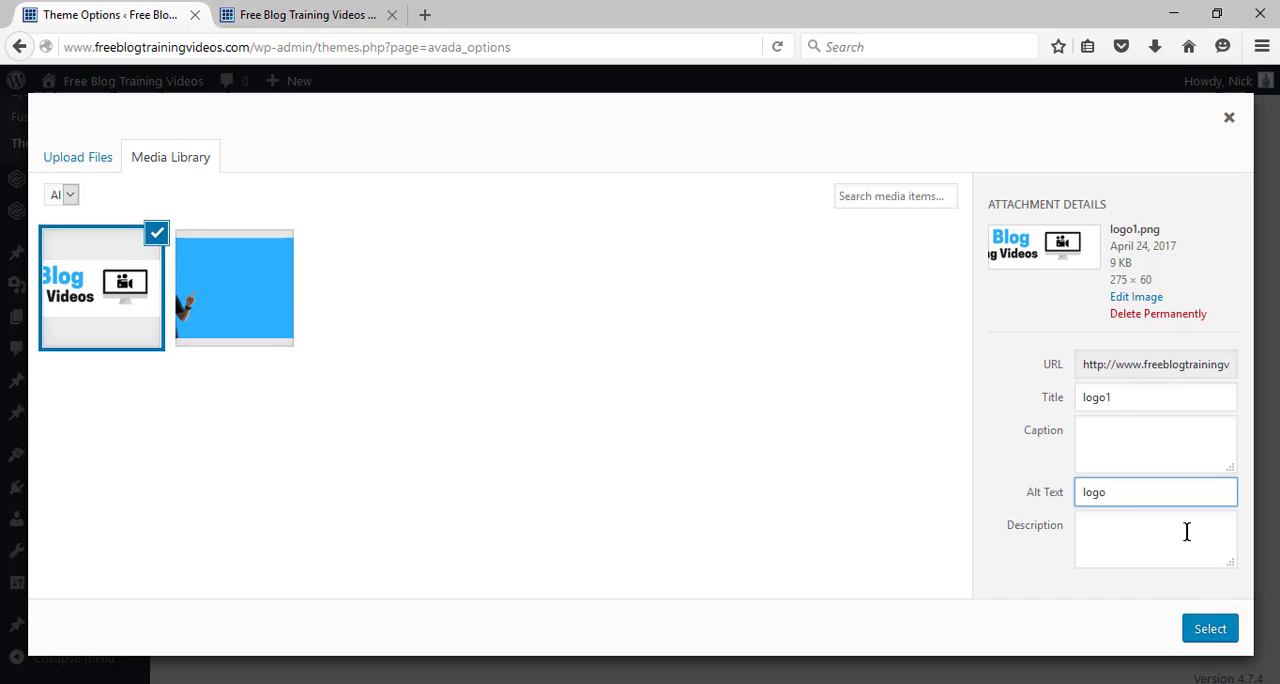
{"action": "left_click", "coordinate": [1208, 630]}
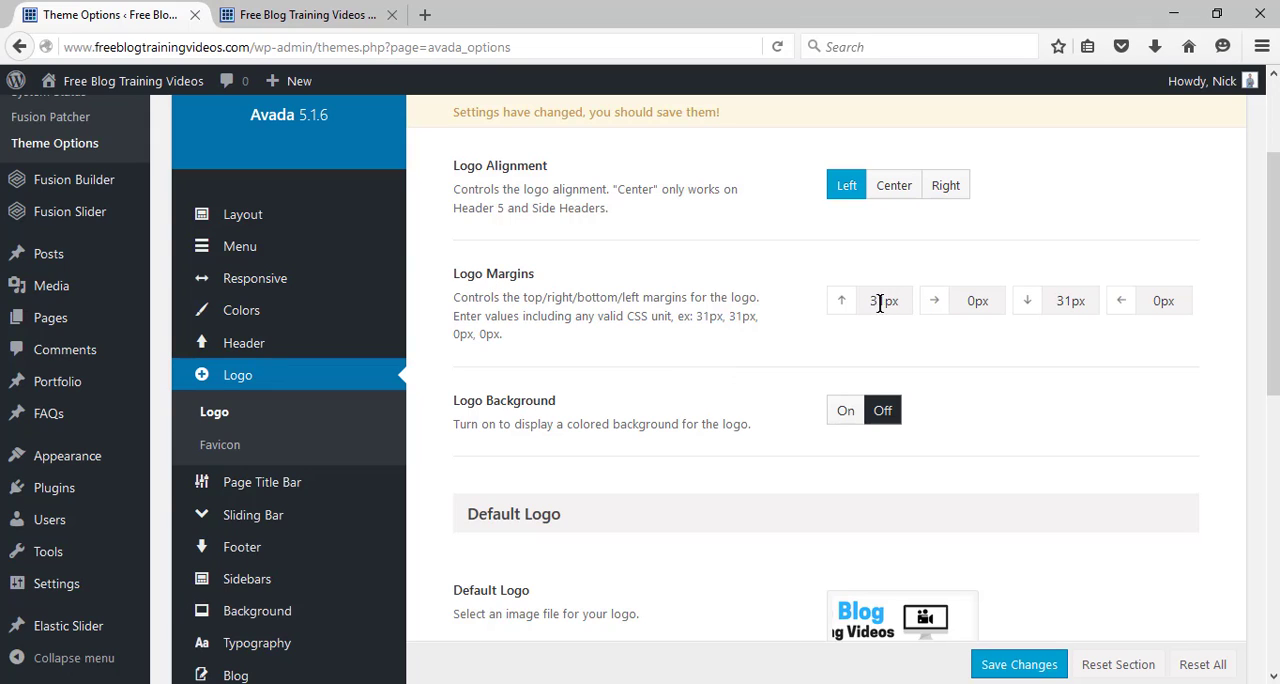
{"action": "left_click", "coordinate": [1019, 665]}
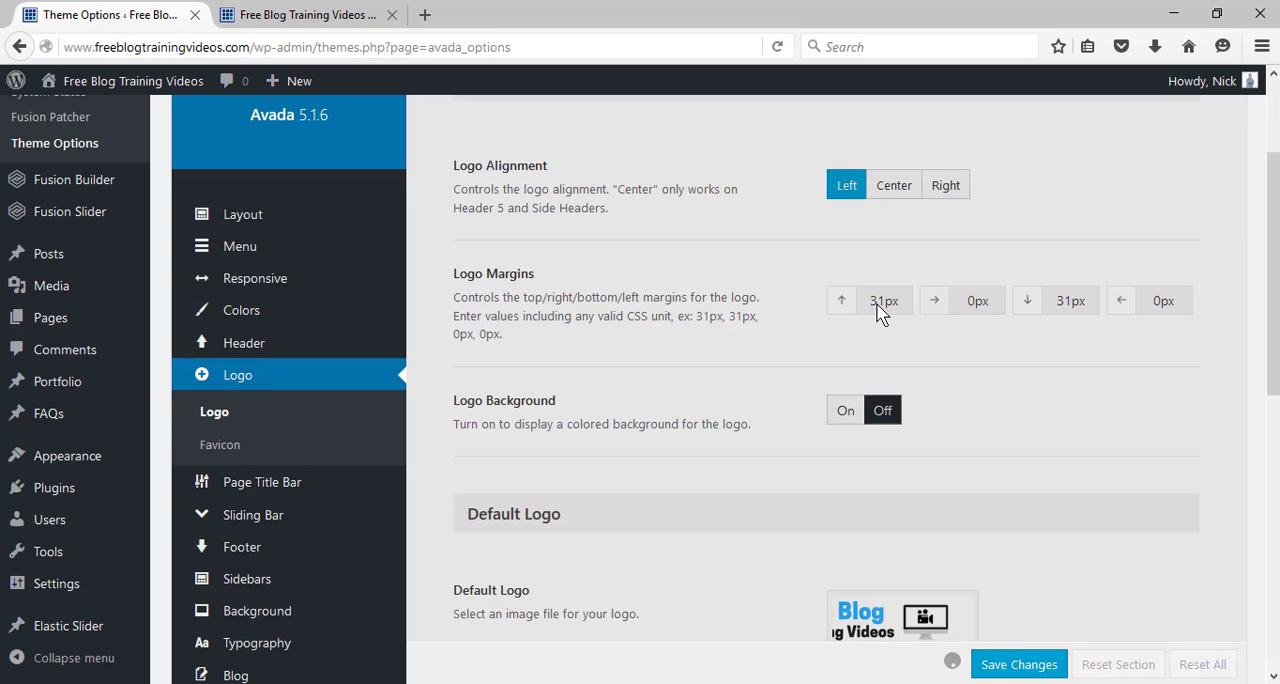
Check the logo on the reloaded front page, then set its top and bottom margins to 11px and save.
{"action": "left_click", "coordinate": [320, 14]}
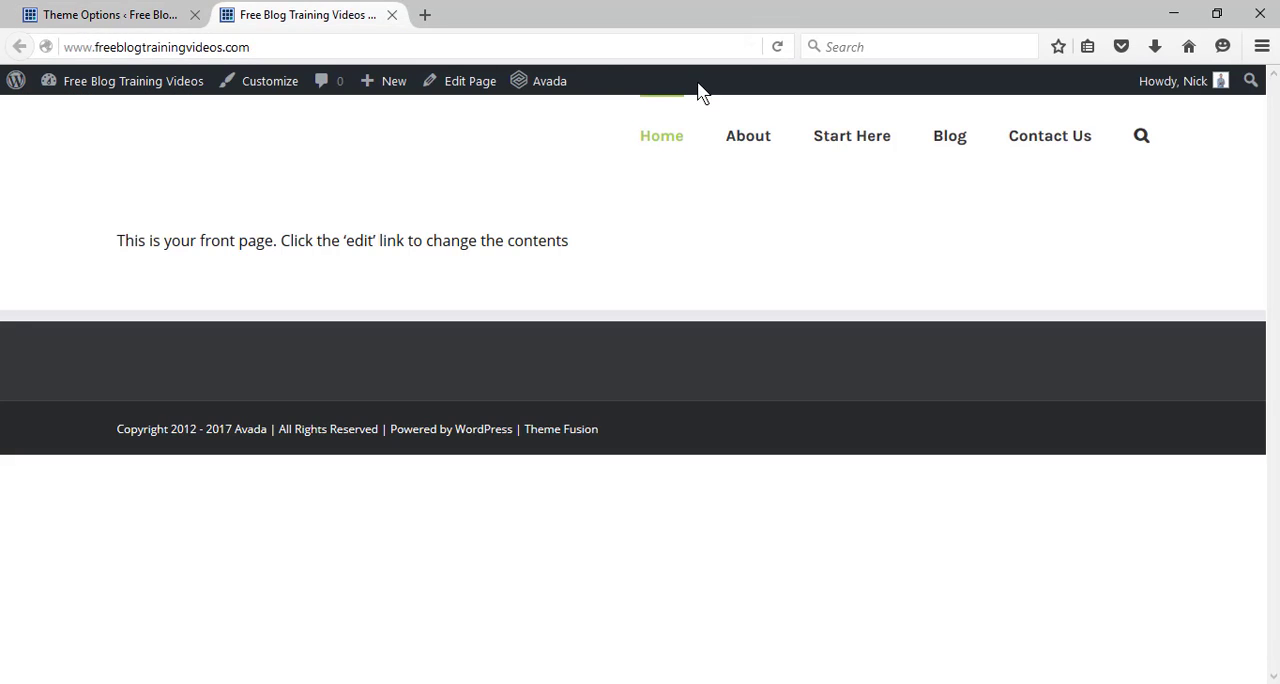
{"action": "left_click", "coordinate": [777, 50]}
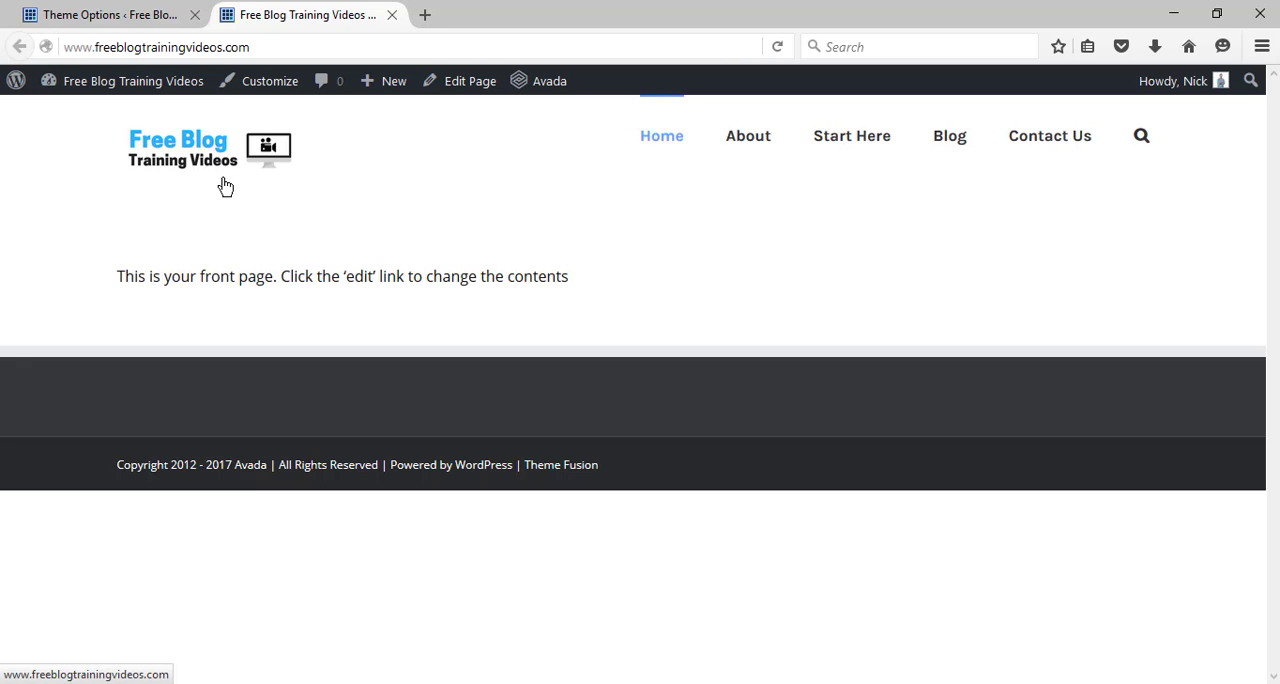
{"action": "left_click", "coordinate": [155, 10]}
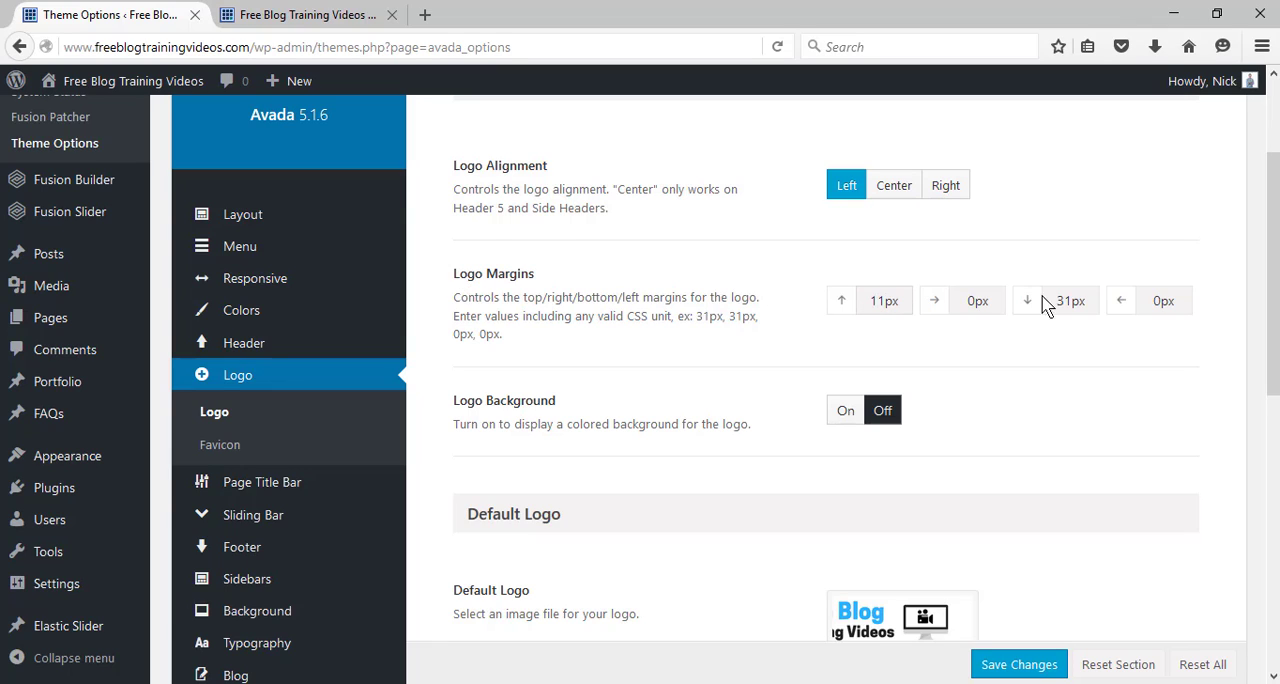
{"action": "left_click", "coordinate": [1070, 297]}
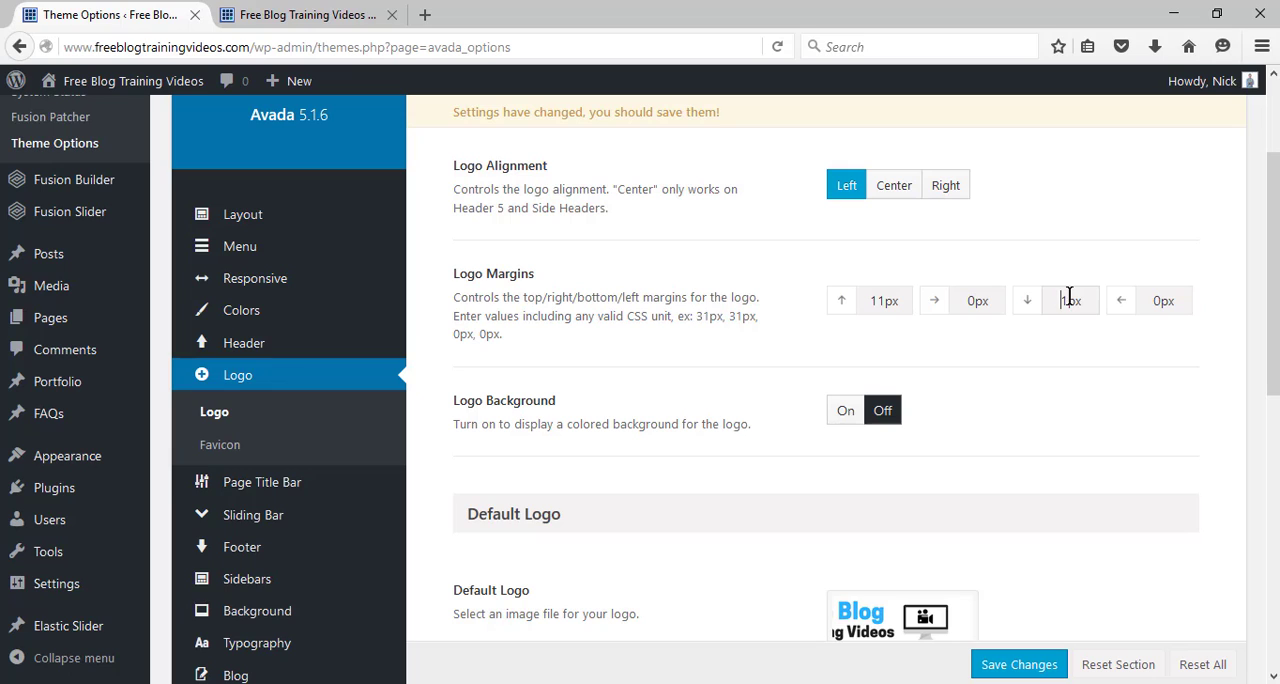
{"action": "left_click", "coordinate": [1027, 675]}
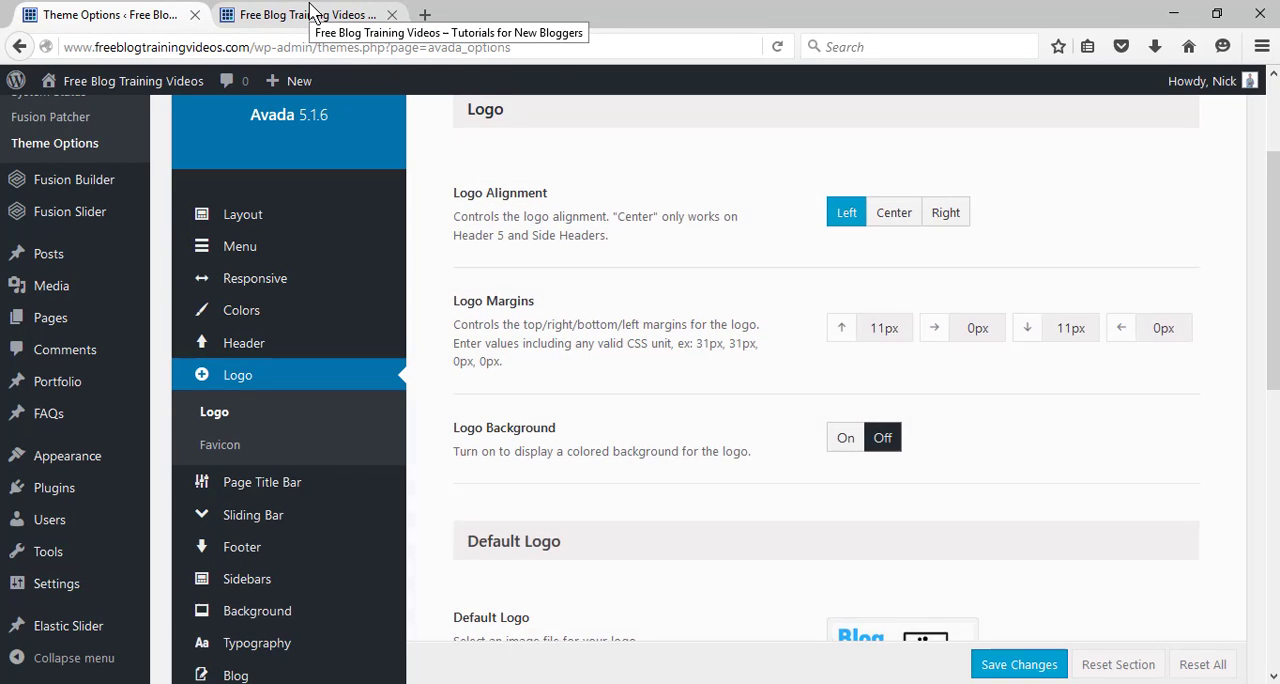
Reload the front page and compare the logo's vertical position in the header with the Logo Margins settings.
{"action": "left_click", "coordinate": [311, 12]}
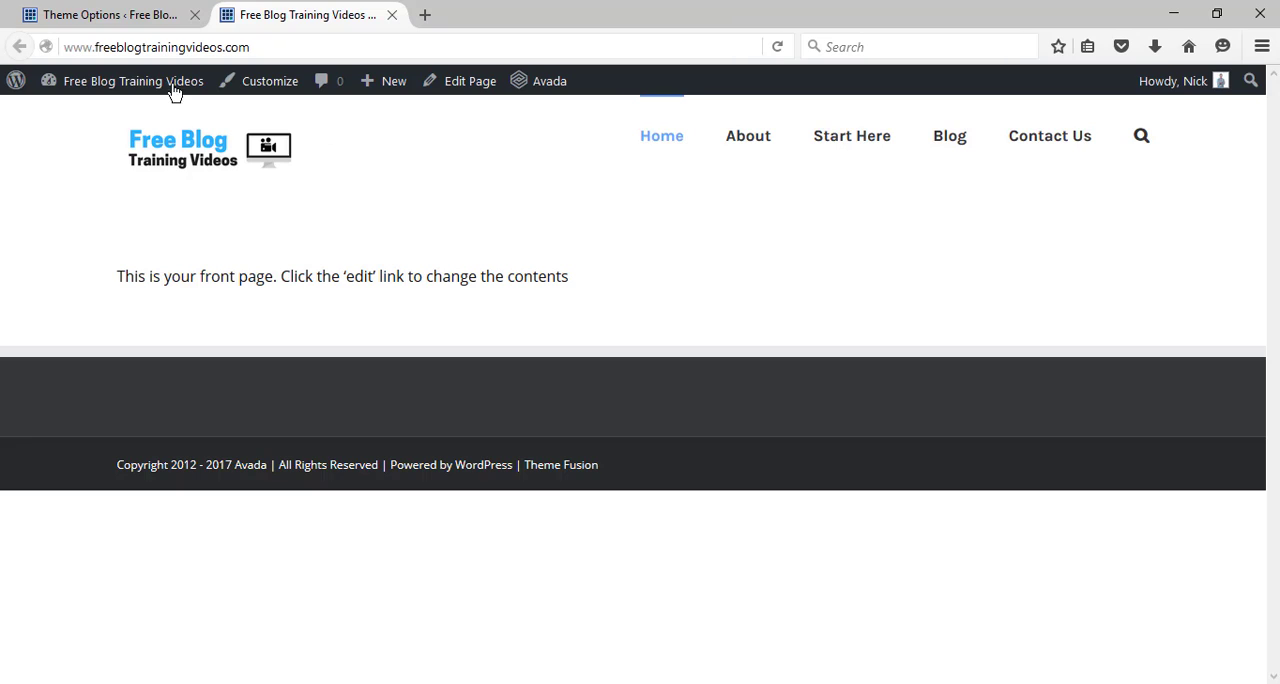
{"action": "left_click", "coordinate": [778, 47]}
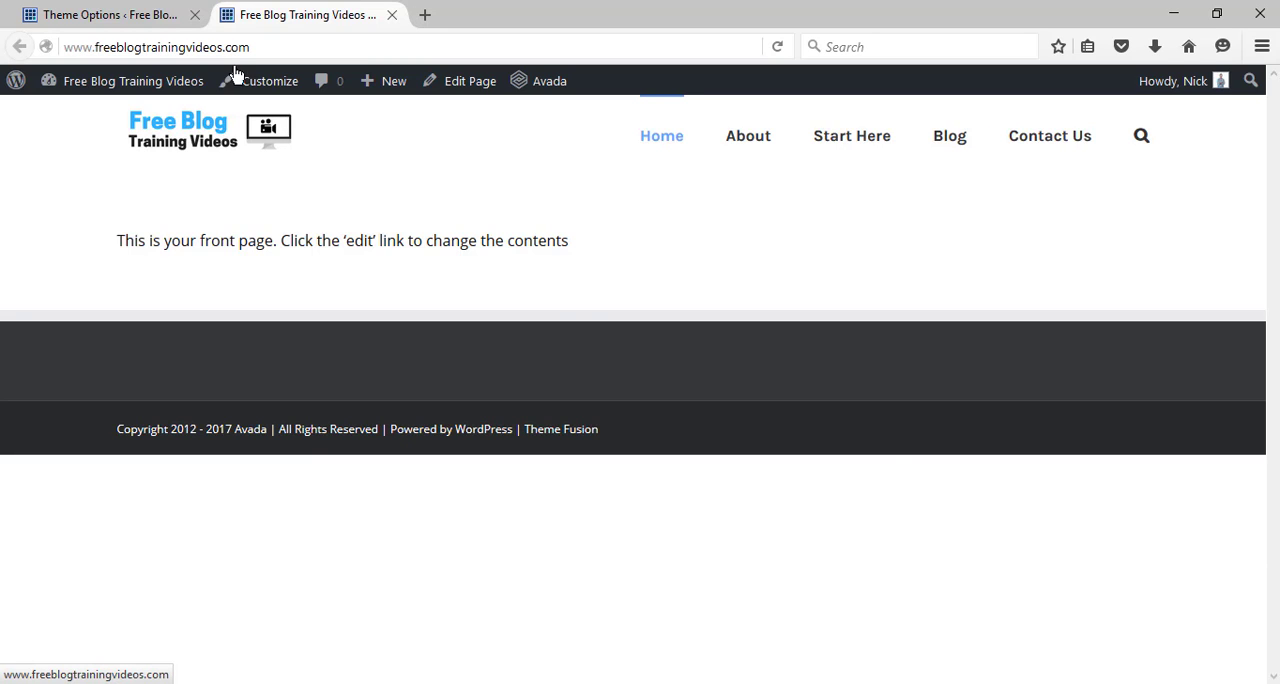
{"action": "left_click", "coordinate": [152, 16]}
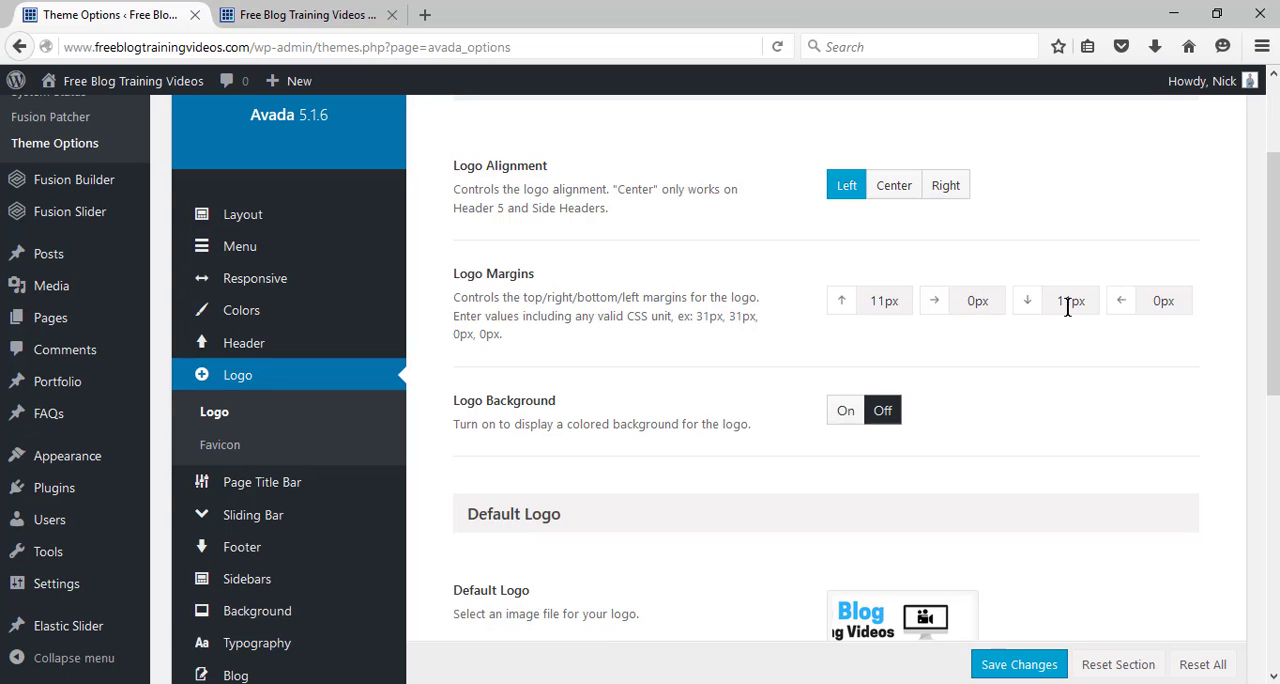
{"action": "left_click", "coordinate": [288, 16]}
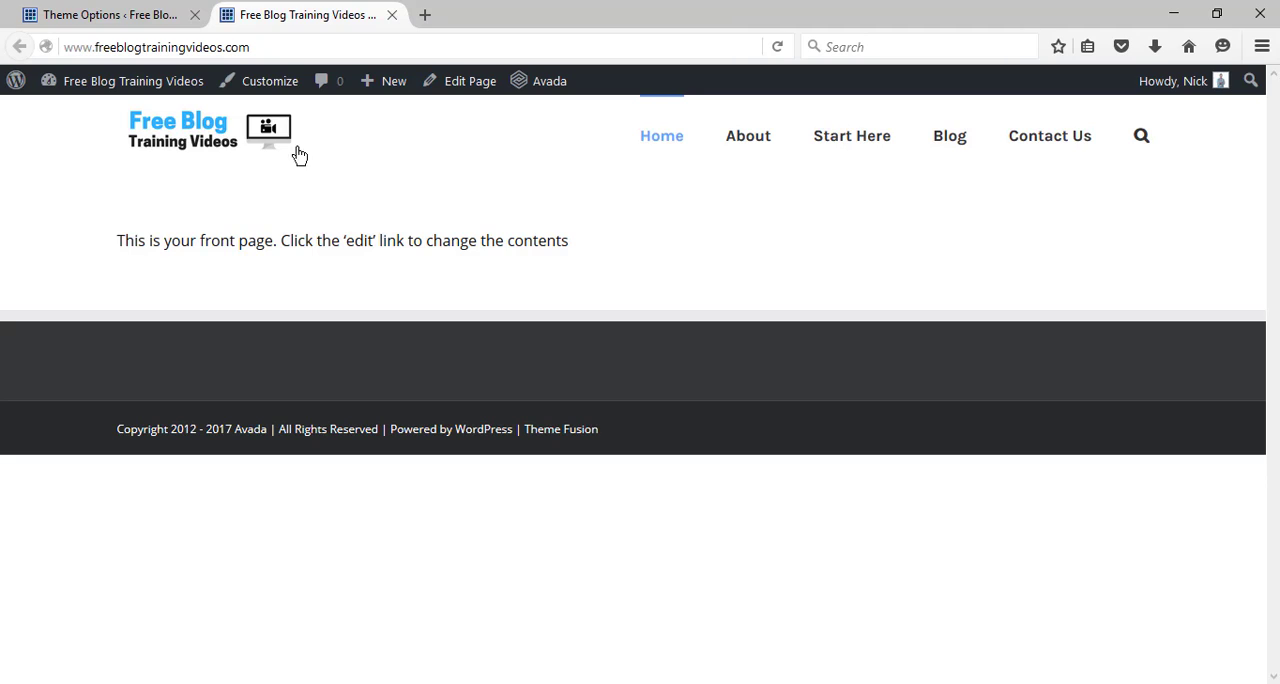
Open the front page's editor in a new browser tab and switch its content to Fusion Builder.
{"action": "mouse_move", "coordinate": [375, 86]}
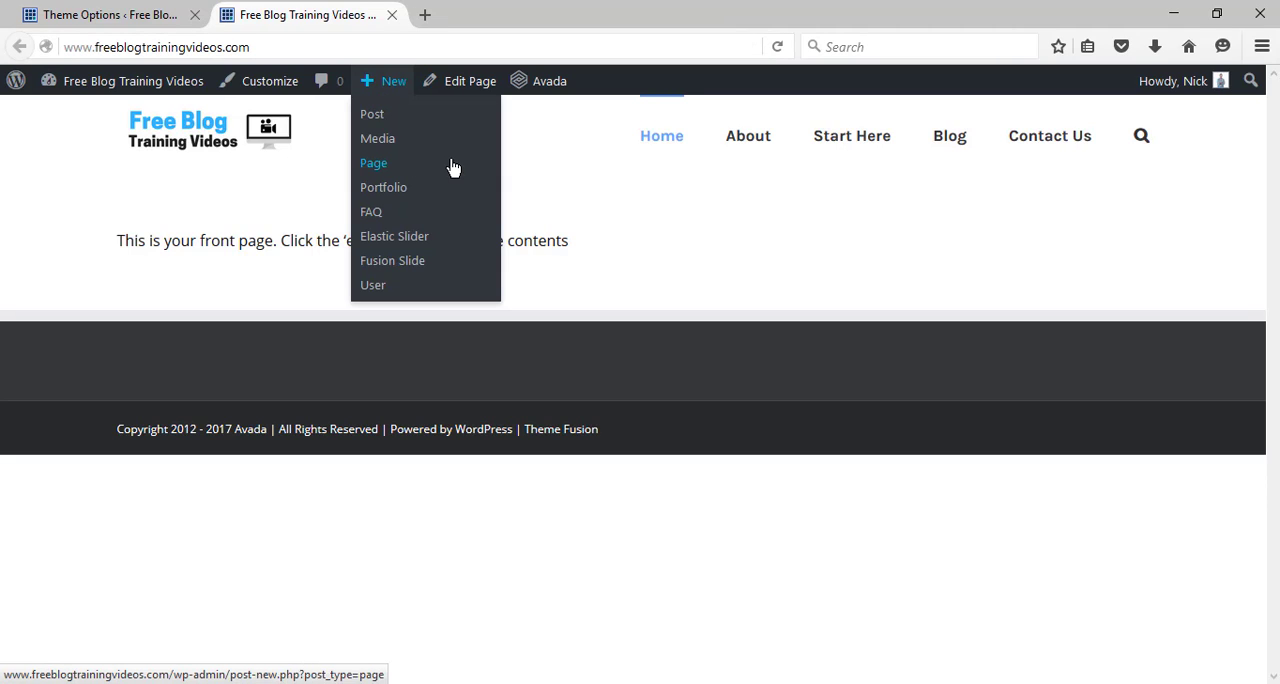
{"action": "right_click", "coordinate": [457, 86]}
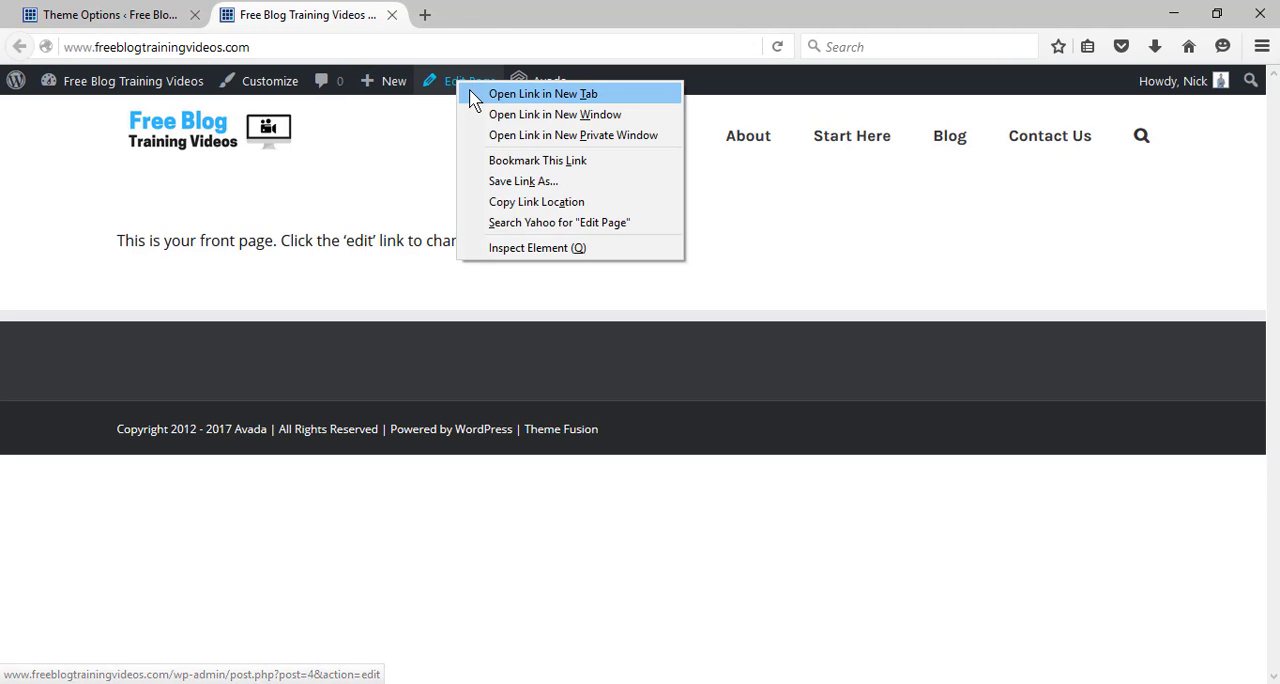
{"action": "left_click", "coordinate": [470, 95]}
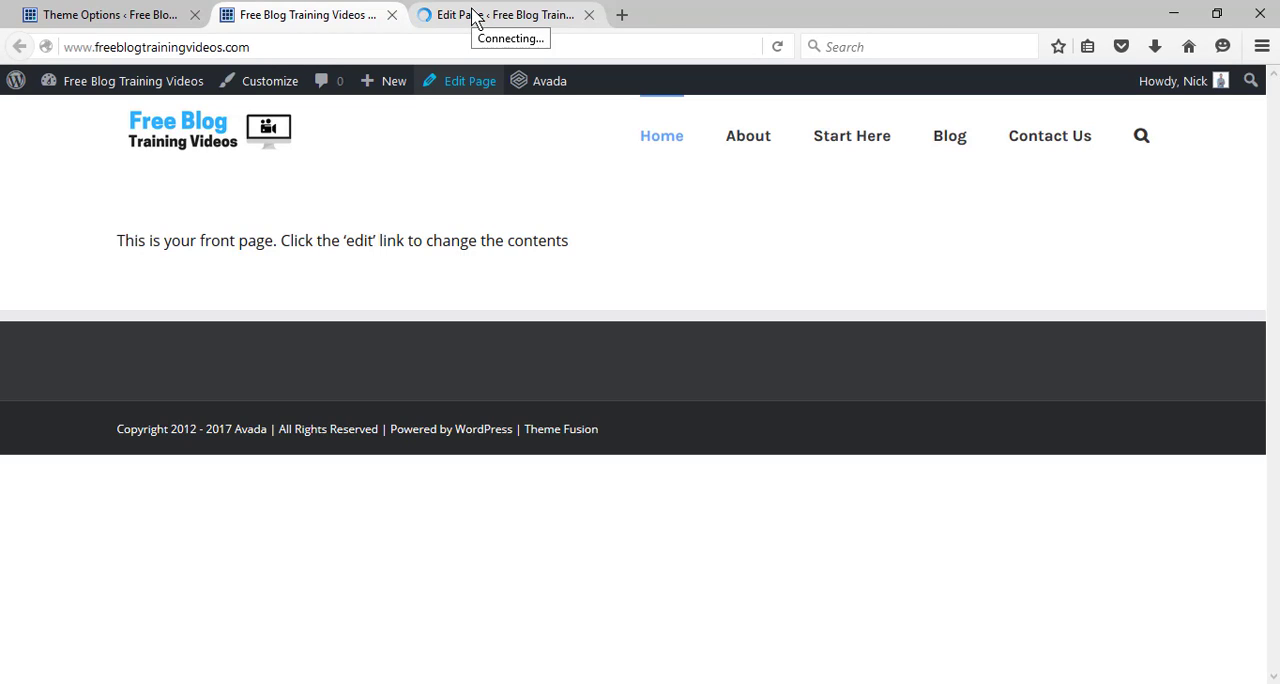
{"action": "left_click", "coordinate": [475, 20]}
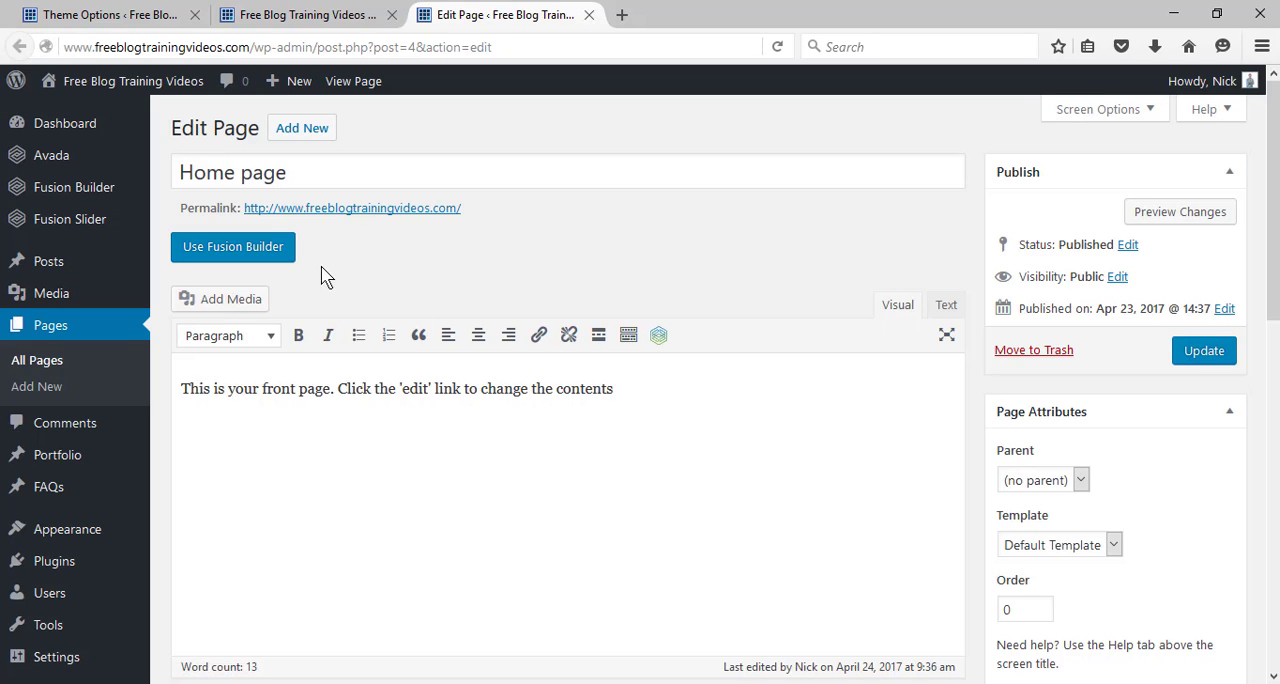
{"action": "left_click", "coordinate": [210, 250]}
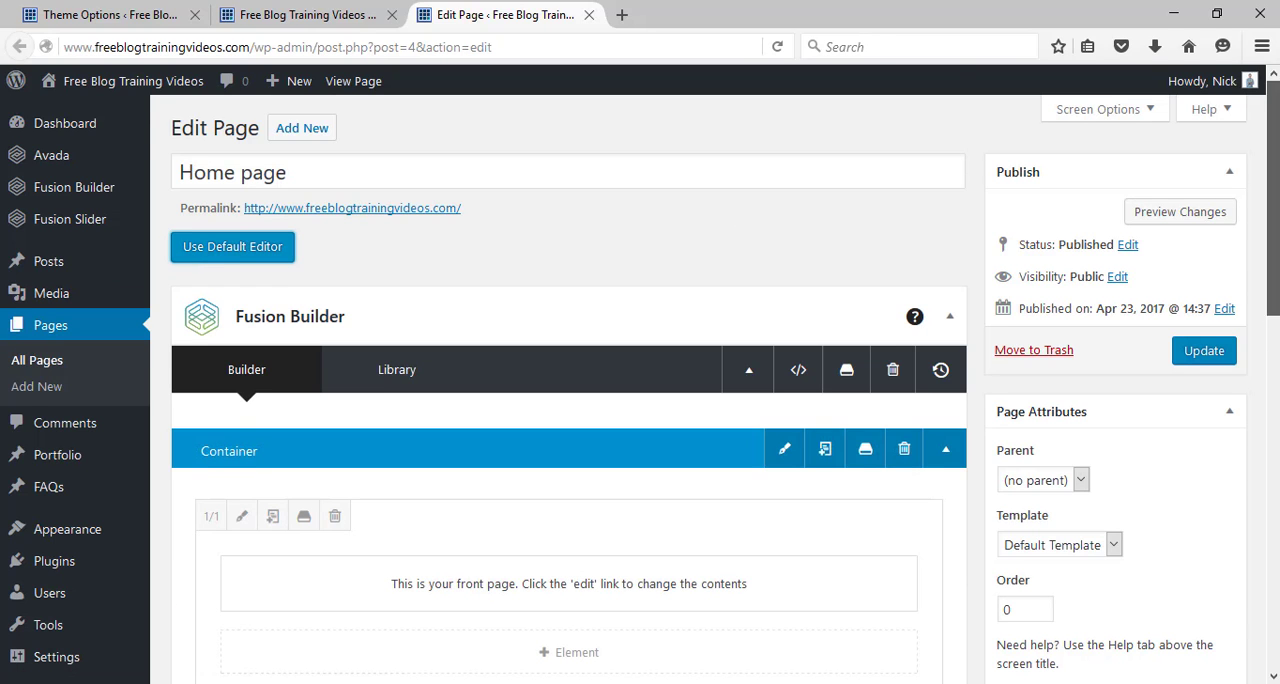
{"action": "scroll", "coordinate": [756, 238], "scroll_direction": "down", "scroll_amount": 2}
{"action": "scroll", "coordinate": [568, 400], "scroll_direction": "down", "scroll_amount": 2}
{"action": "scroll", "coordinate": [568, 400], "scroll_direction": "up", "scroll_amount": 3}
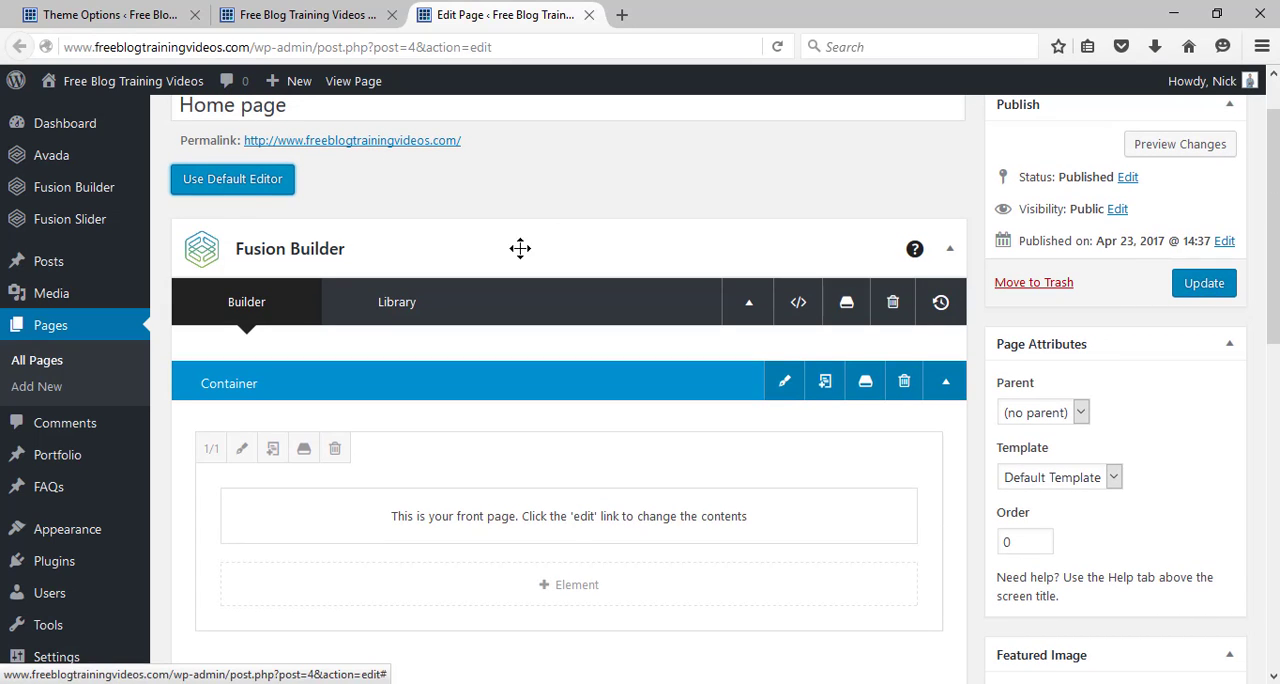
{"action": "scroll", "coordinate": [258, 256], "scroll_direction": "down", "scroll_amount": 4}
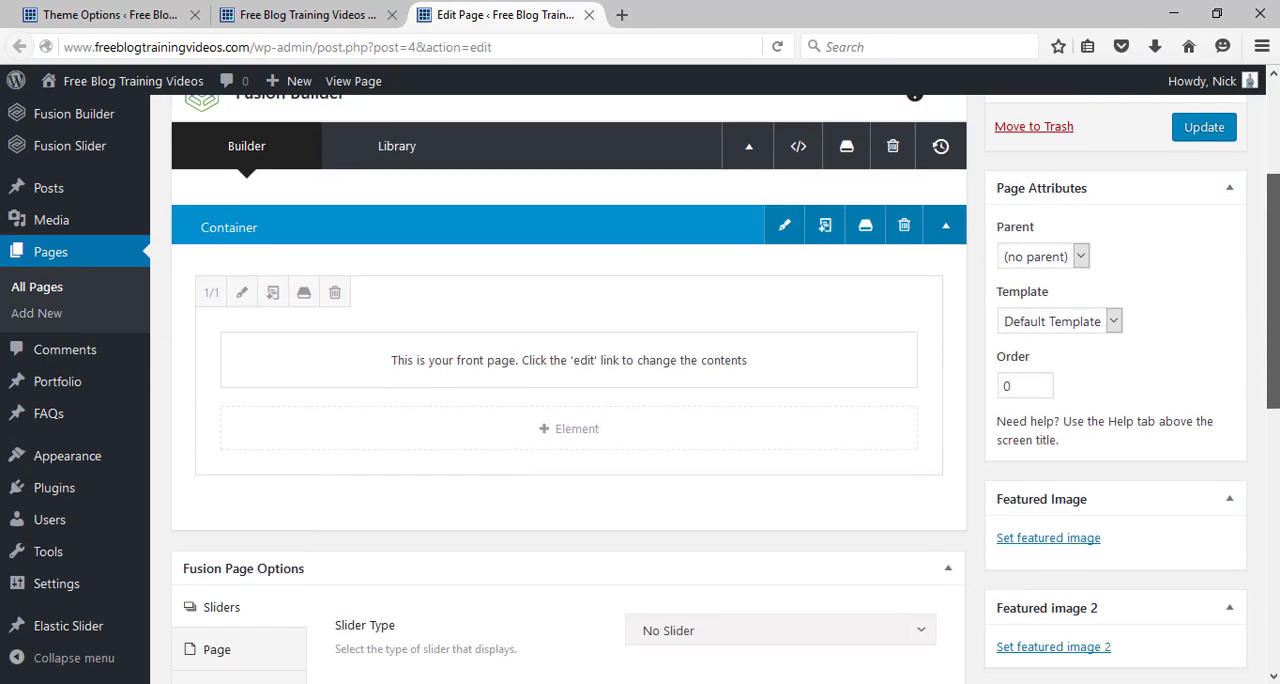
{"action": "scroll", "coordinate": [403, 254], "scroll_direction": "up", "scroll_amount": 1}
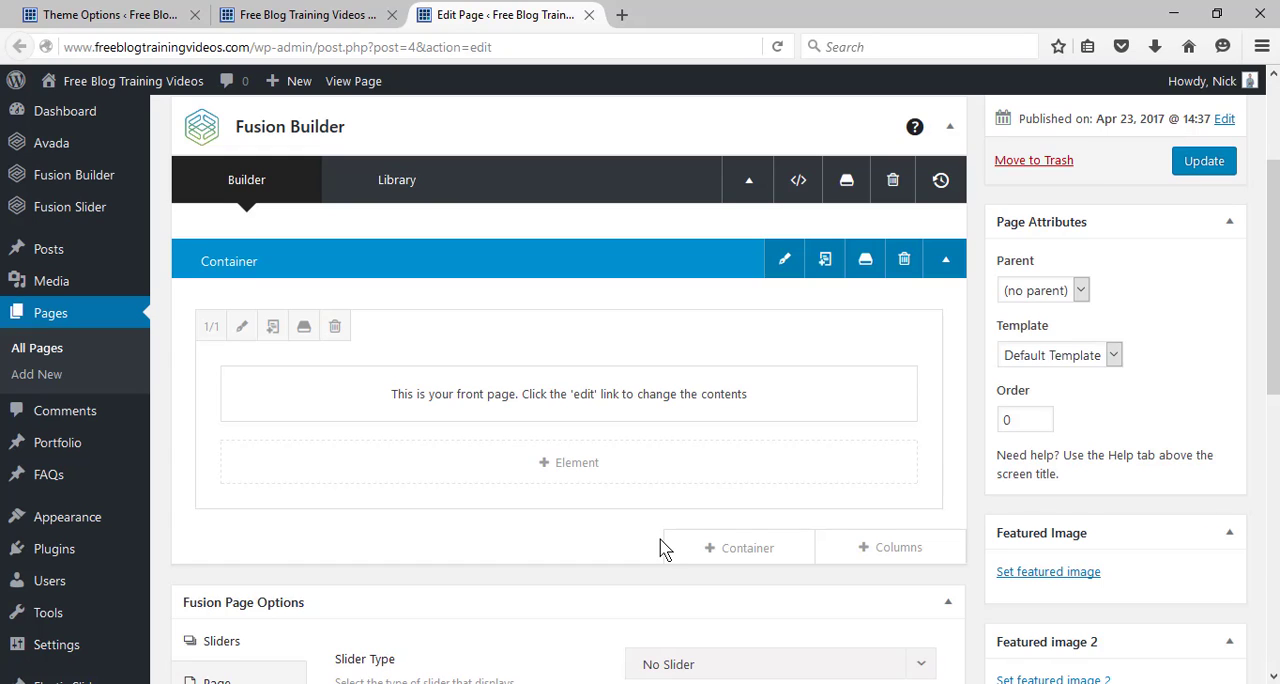
Resize the container's full-width column to 1/2 and clone it to form two side-by-side columns.
{"action": "left_click", "coordinate": [332, 13]}
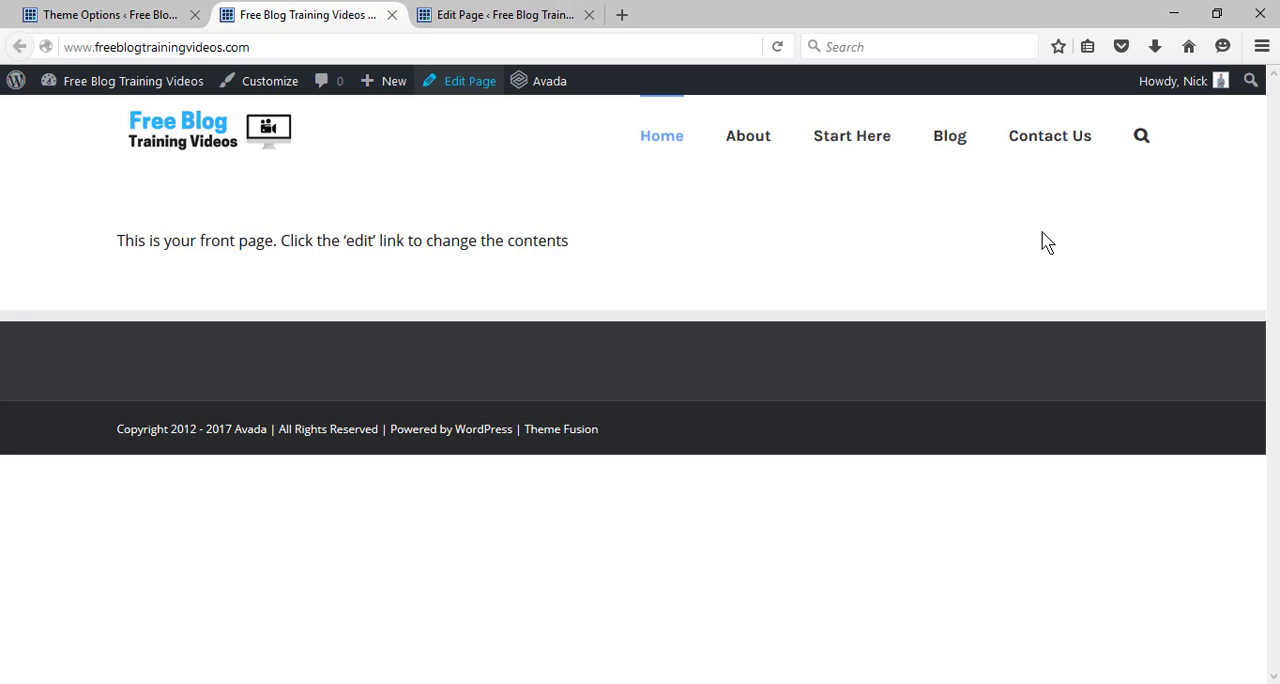
{"action": "left_click", "coordinate": [457, 10]}
{"action": "mouse_move", "coordinate": [477, 360]}
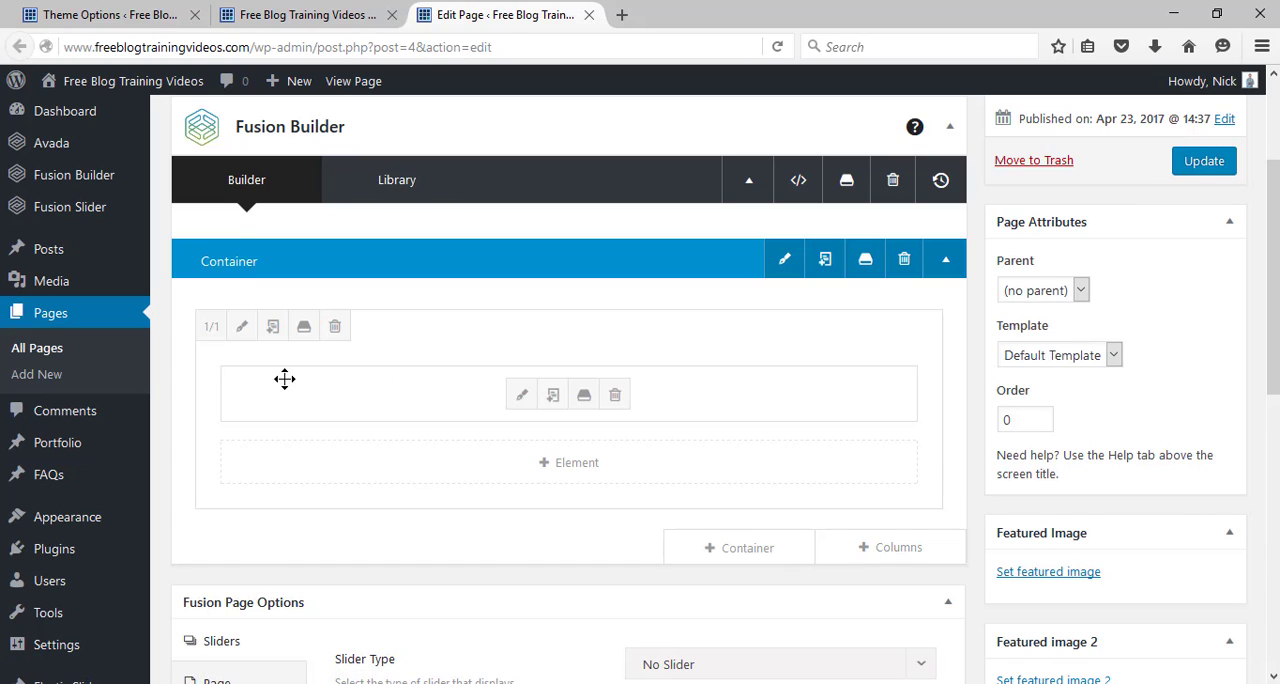
{"action": "left_click", "coordinate": [211, 329]}
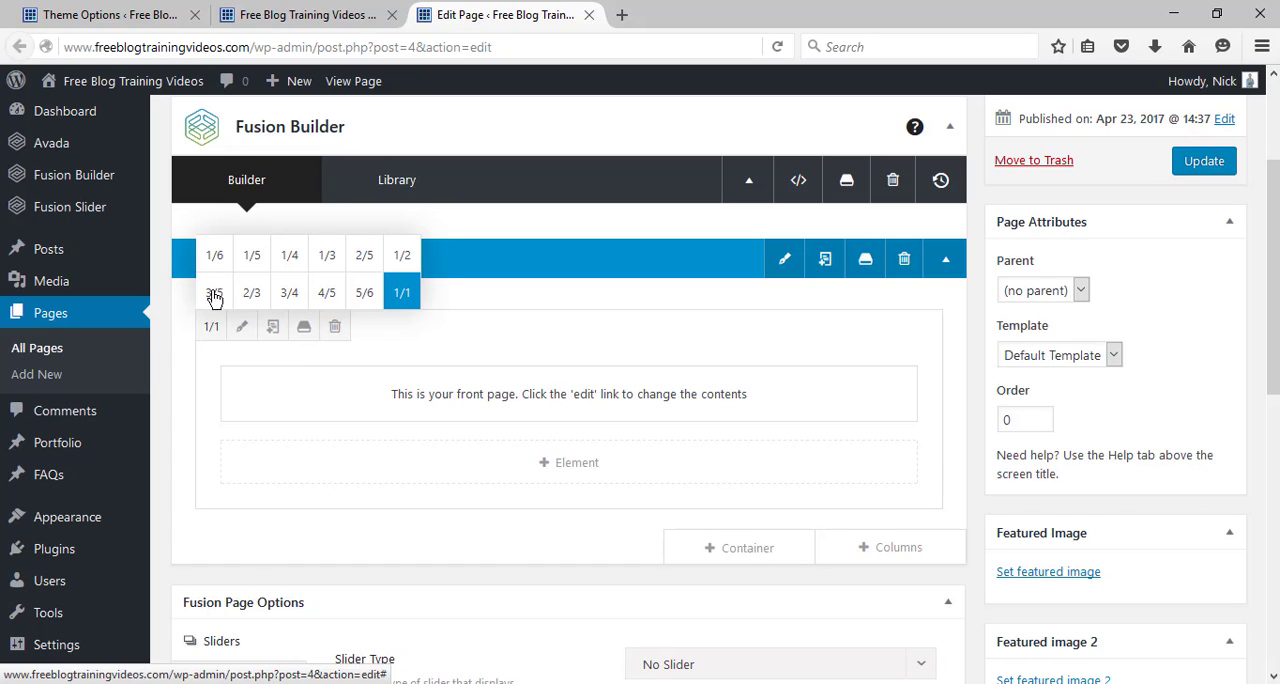
{"action": "left_click", "coordinate": [403, 260]}
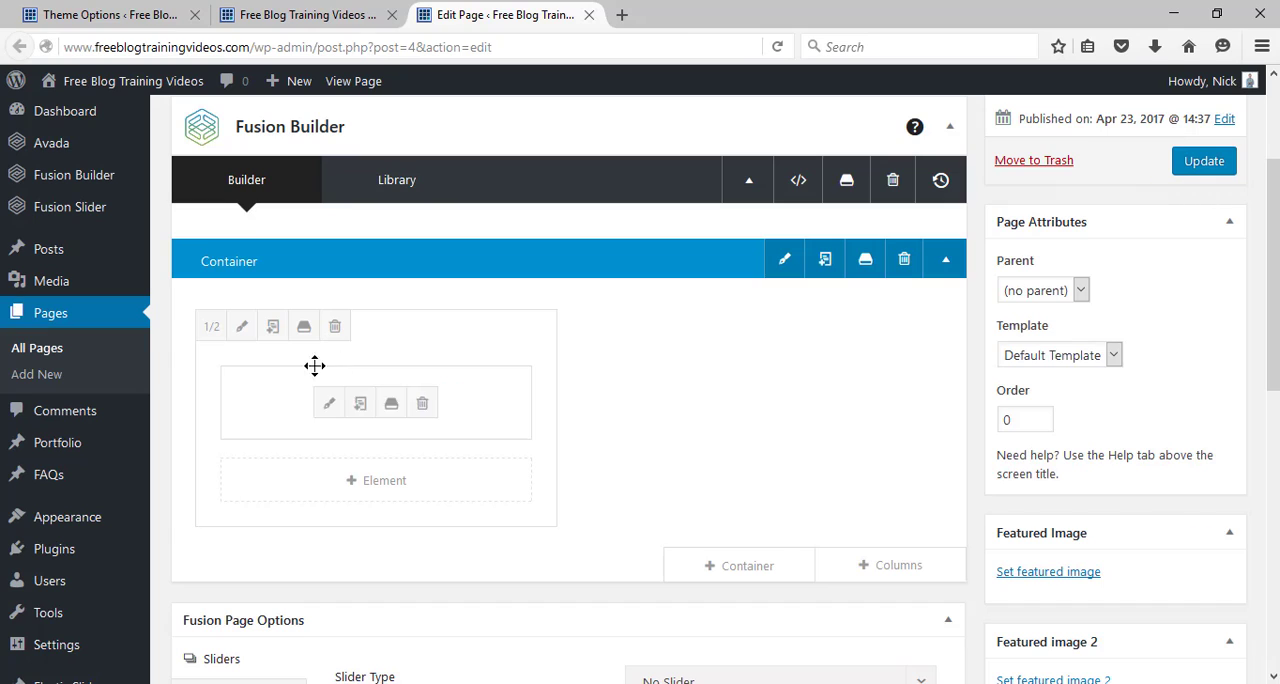
{"action": "left_click", "coordinate": [273, 328]}
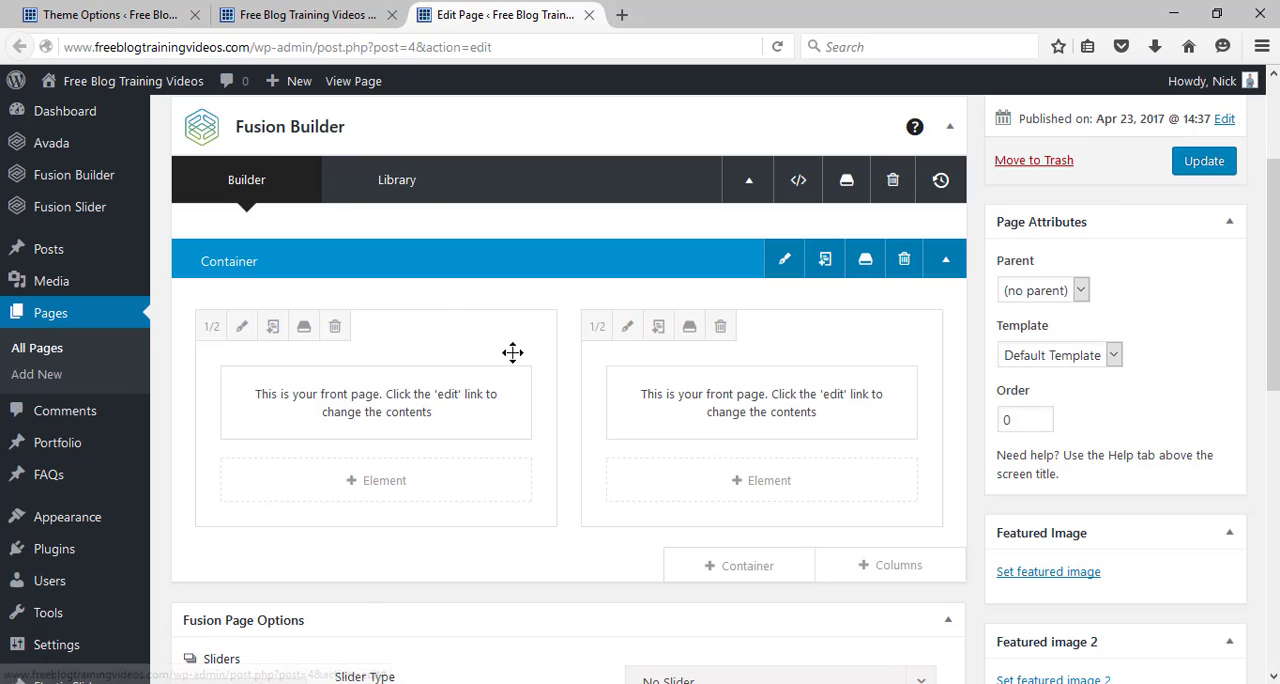
Delete the front page text element from both half-width columns.
{"action": "mouse_move", "coordinate": [437, 386]}
{"action": "left_click", "coordinate": [422, 407]}
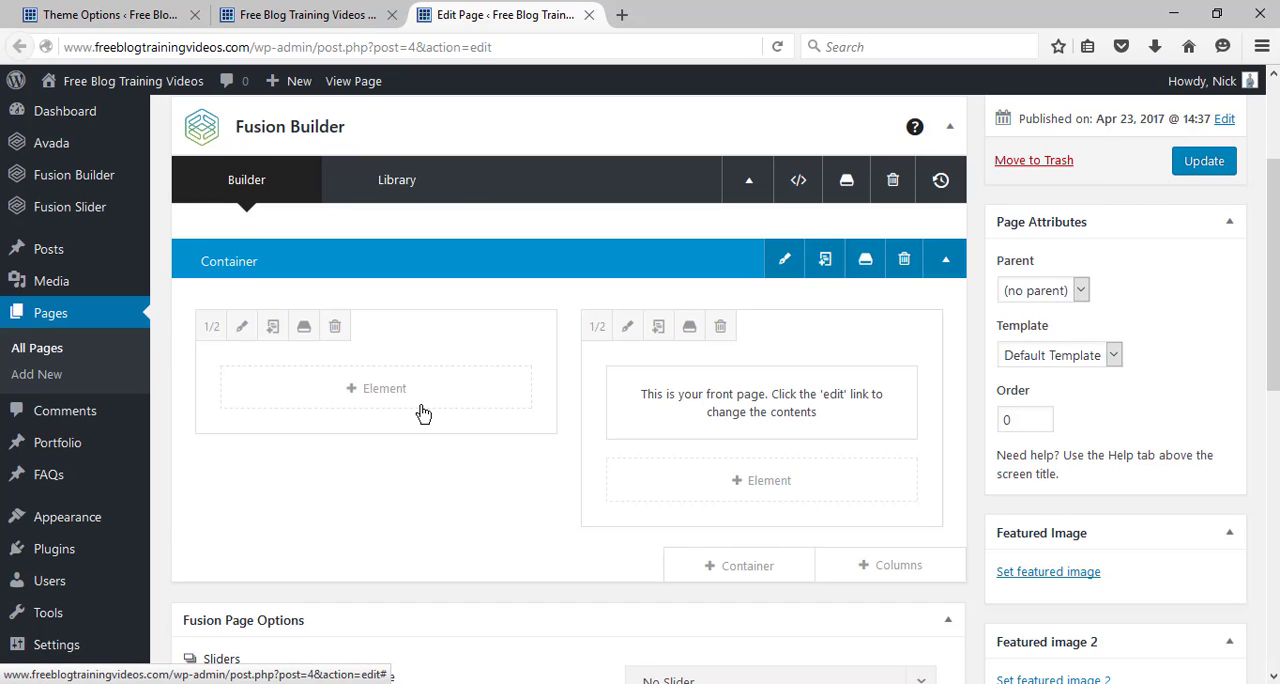
{"action": "mouse_move", "coordinate": [649, 400]}
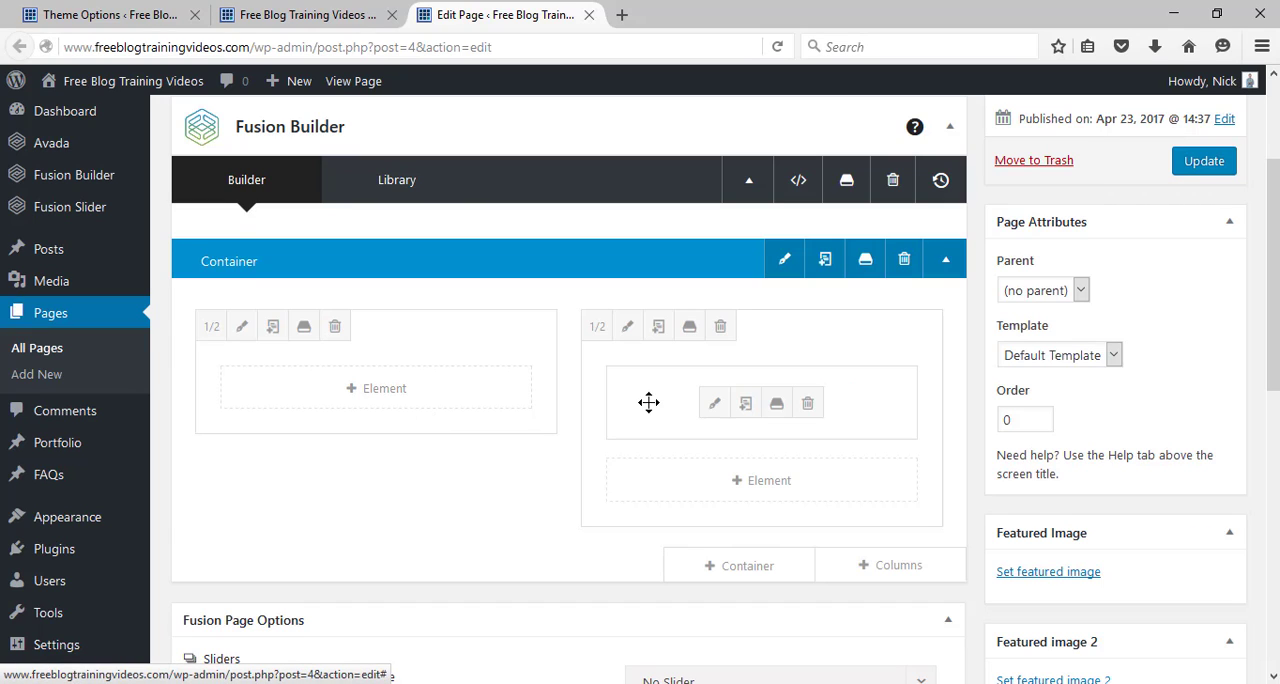
{"action": "left_click", "coordinate": [810, 405]}
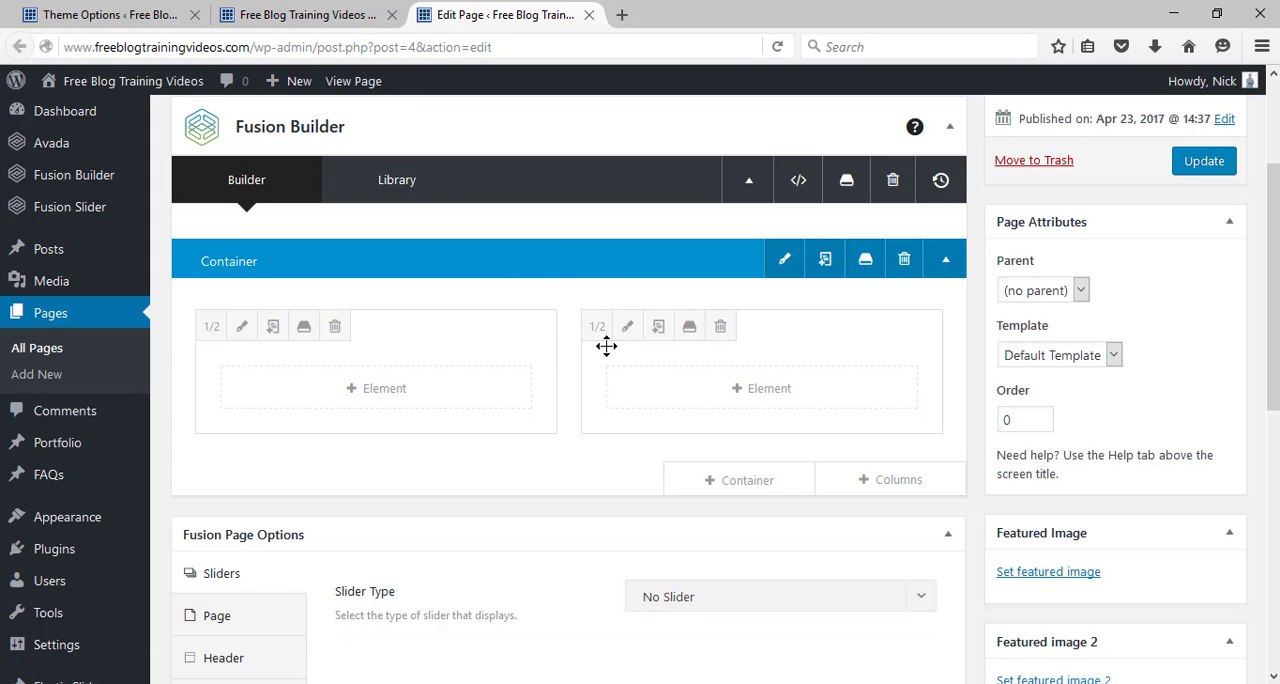
Add a second container with a single full-width 1/1 column below the first container.
{"action": "left_click", "coordinate": [758, 482]}
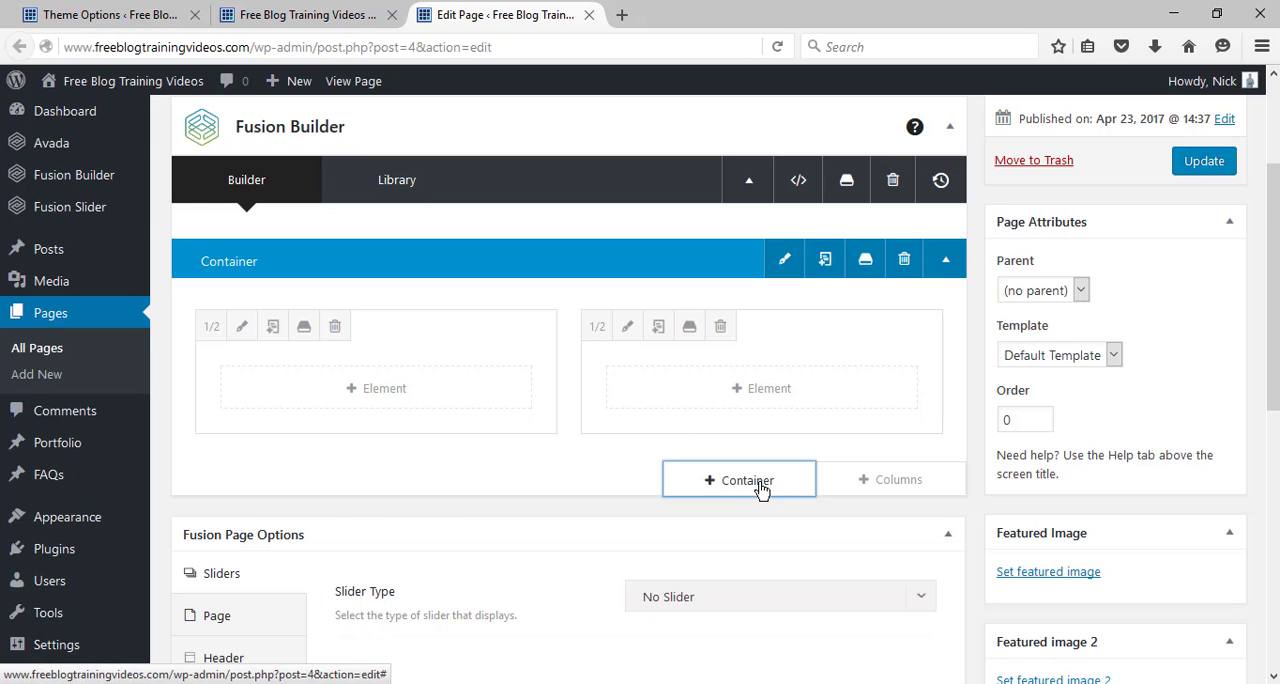
{"action": "left_click", "coordinate": [459, 287]}
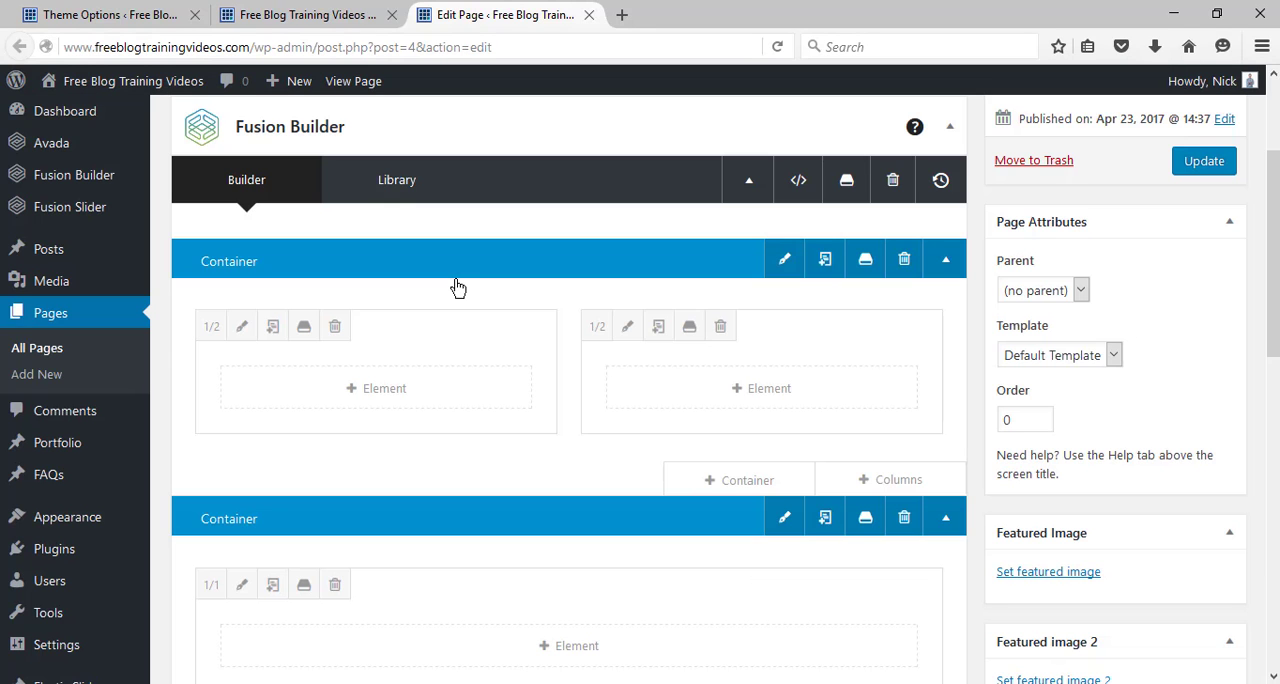
{"action": "scroll", "coordinate": [592, 389], "scroll_direction": "down", "scroll_amount": 3}
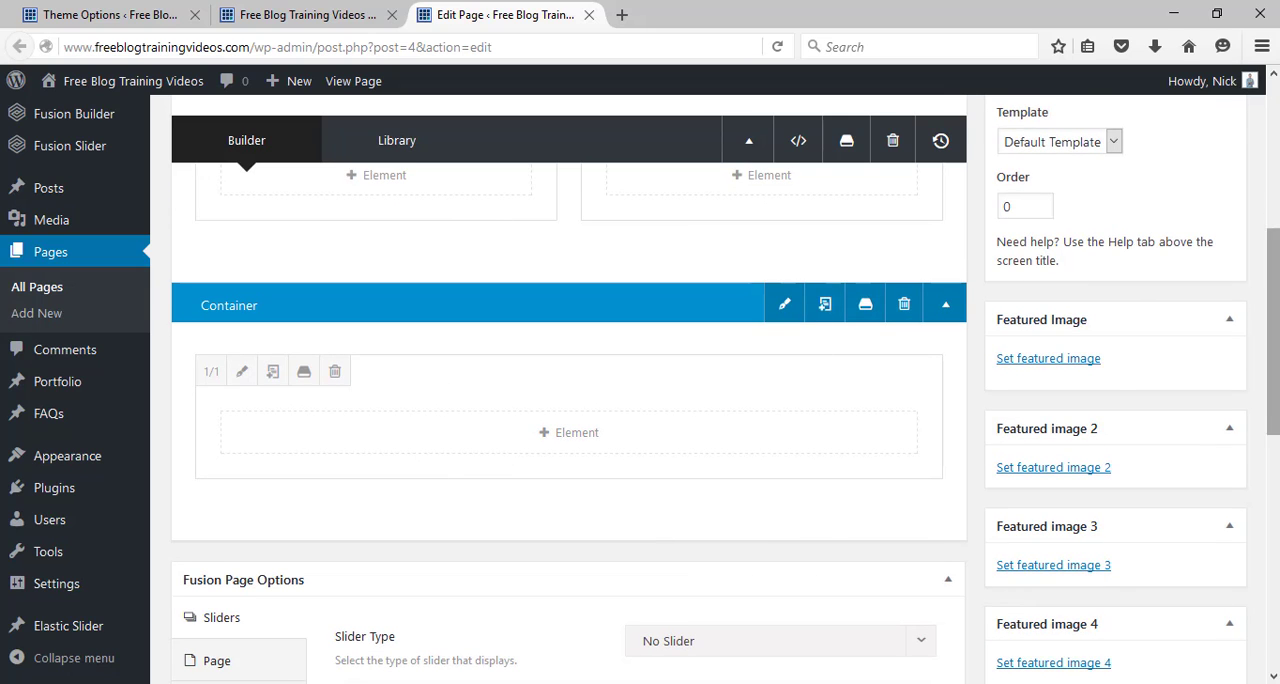
{"action": "left_click_drag", "start_coordinate": [1273, 395], "coordinate": [1273, 305]}
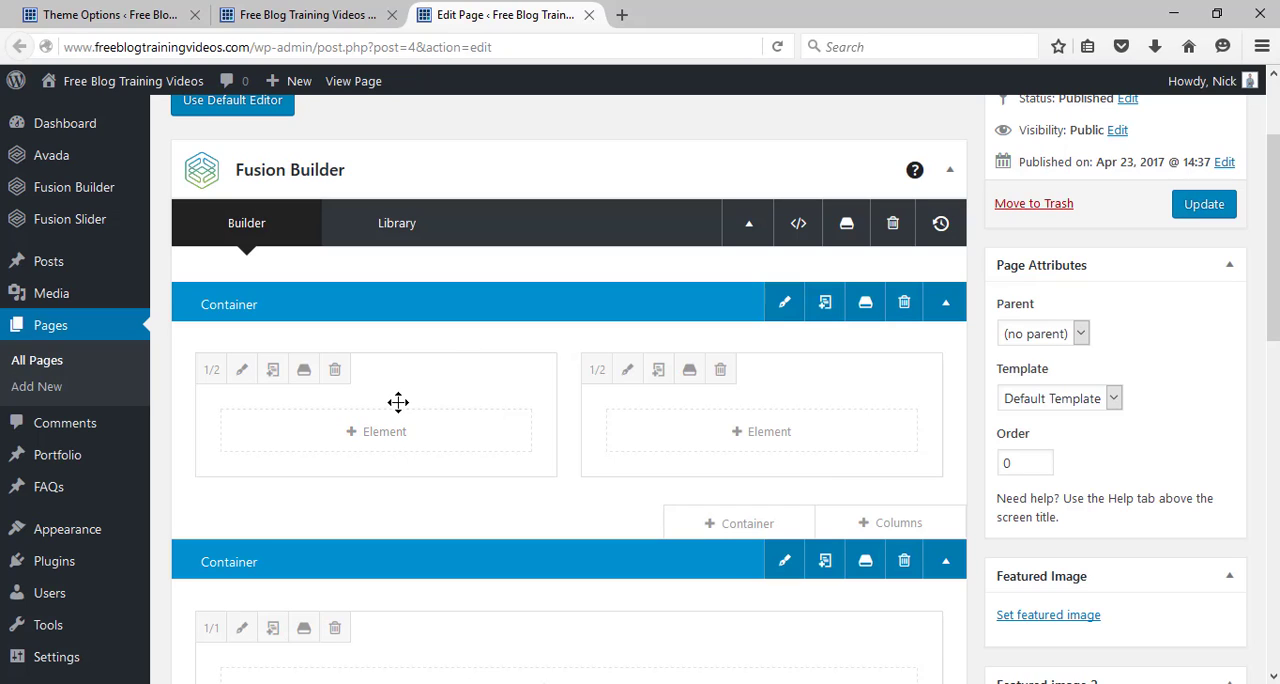
Insert the blue background photo from the Media Library as the first container's background image at Full Size – 1400 × 500.
{"action": "left_click", "coordinate": [784, 304]}
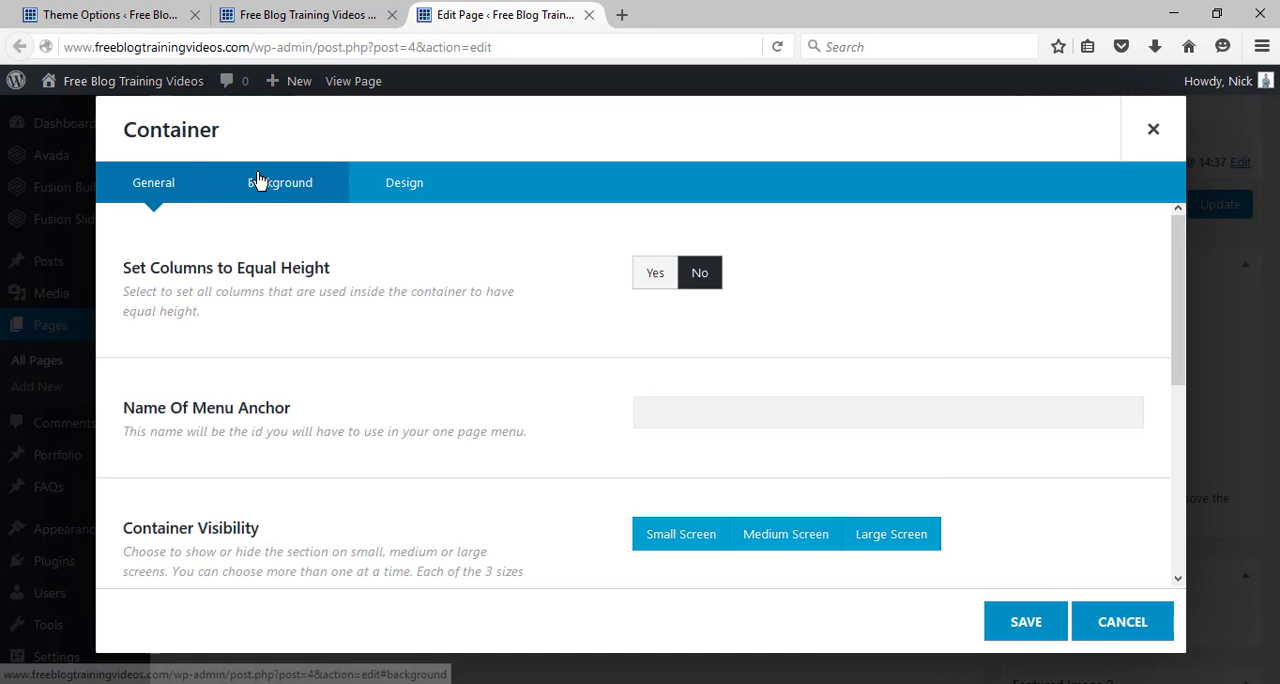
{"action": "left_click", "coordinate": [258, 180]}
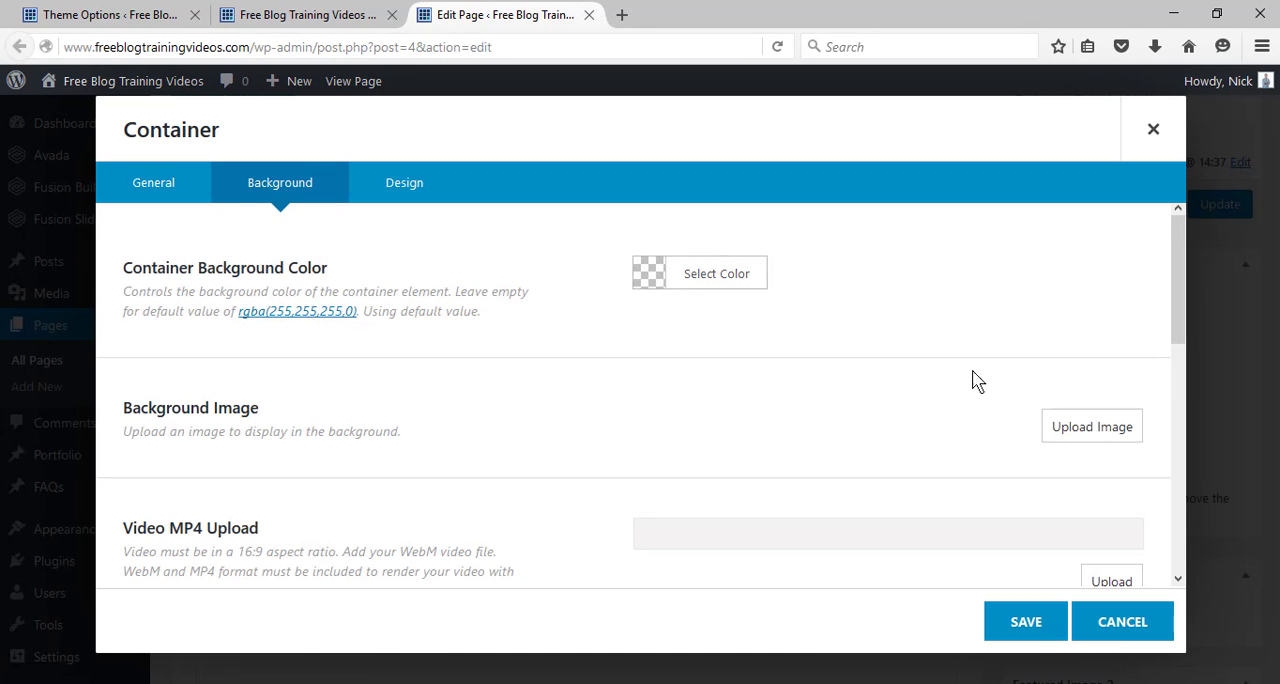
{"action": "left_click", "coordinate": [1080, 438]}
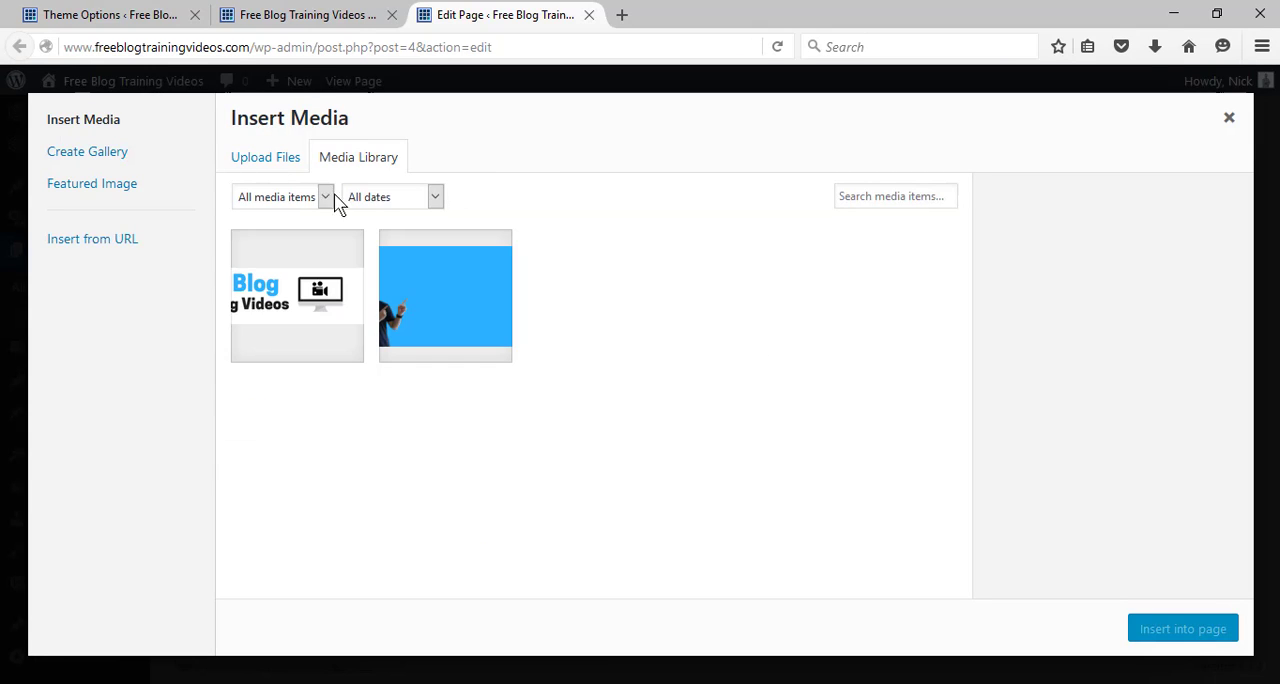
{"action": "left_click", "coordinate": [414, 297]}
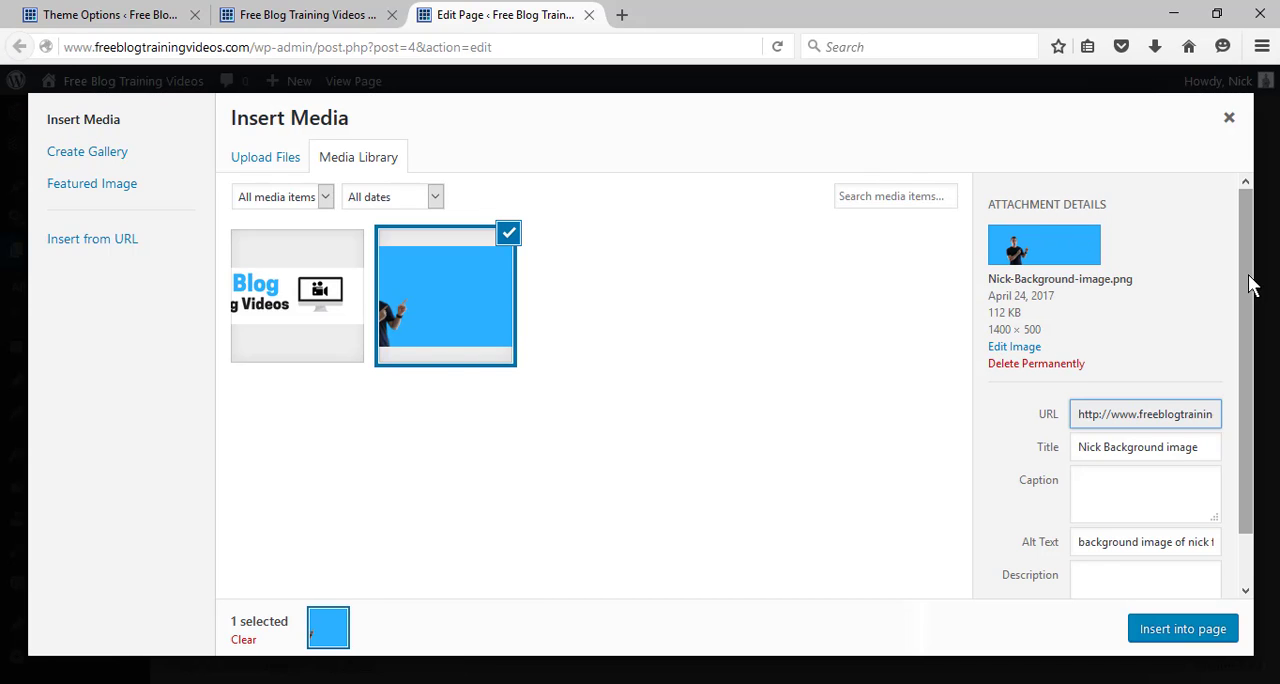
{"action": "left_click_drag", "start_coordinate": [1249, 280], "coordinate": [1255, 395]}
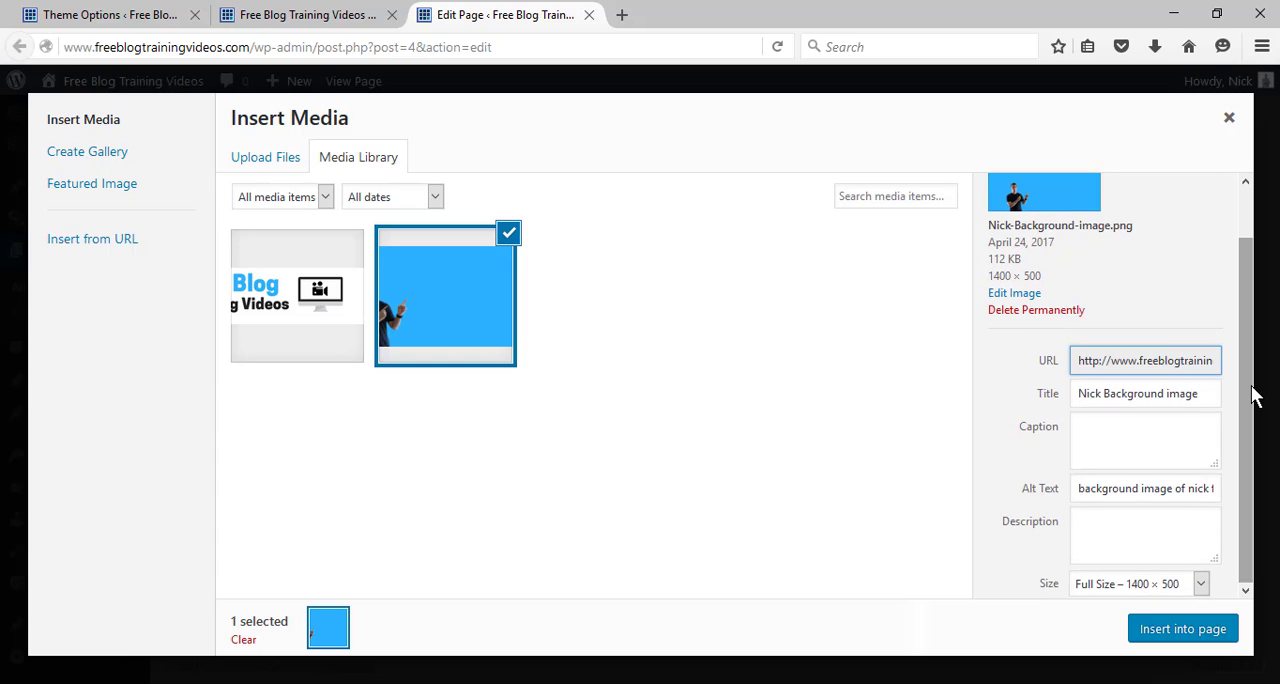
{"action": "left_click", "coordinate": [1183, 630]}
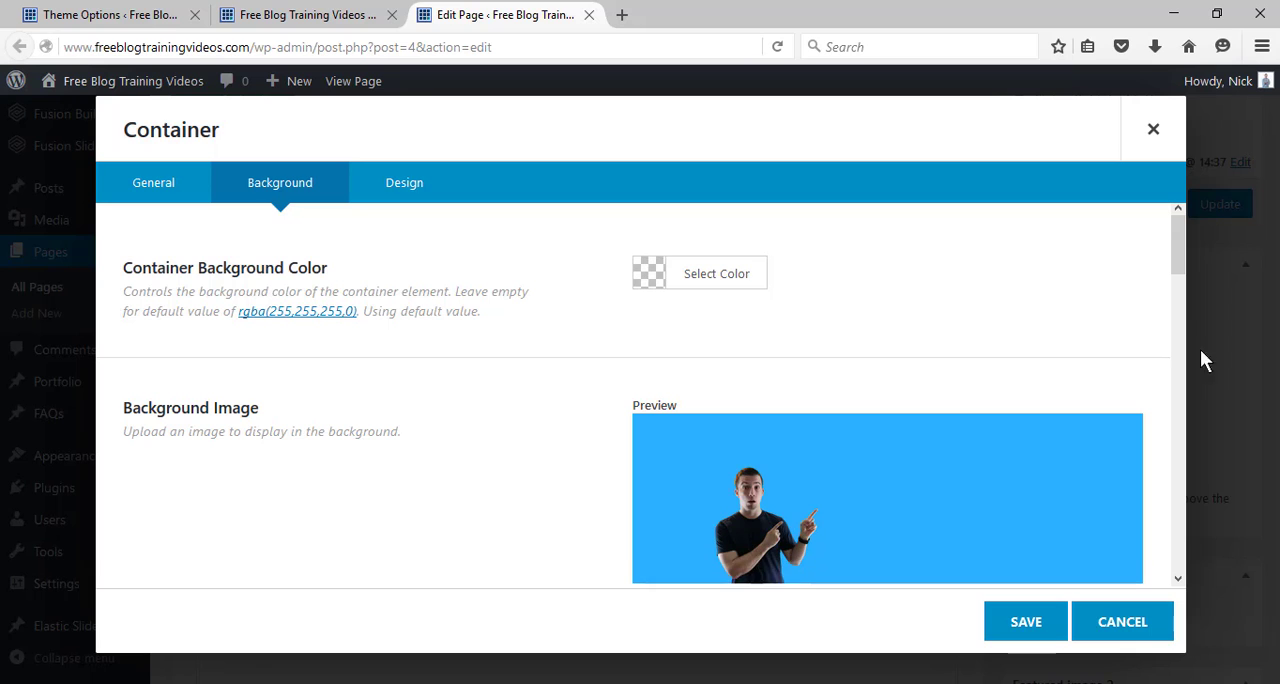
Keep the background image's position at Center Center and save the first container's settings.
{"action": "left_click_drag", "start_coordinate": [1177, 239], "coordinate": [1182, 285]}
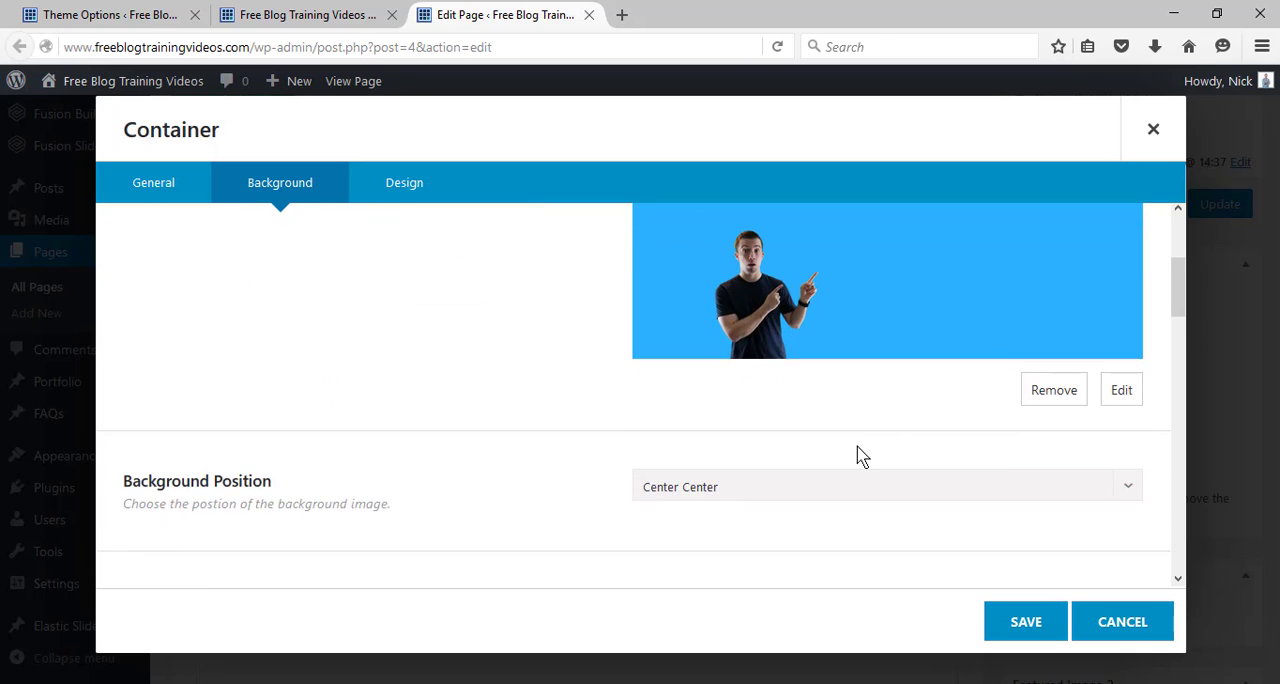
{"action": "left_click", "coordinate": [766, 495]}
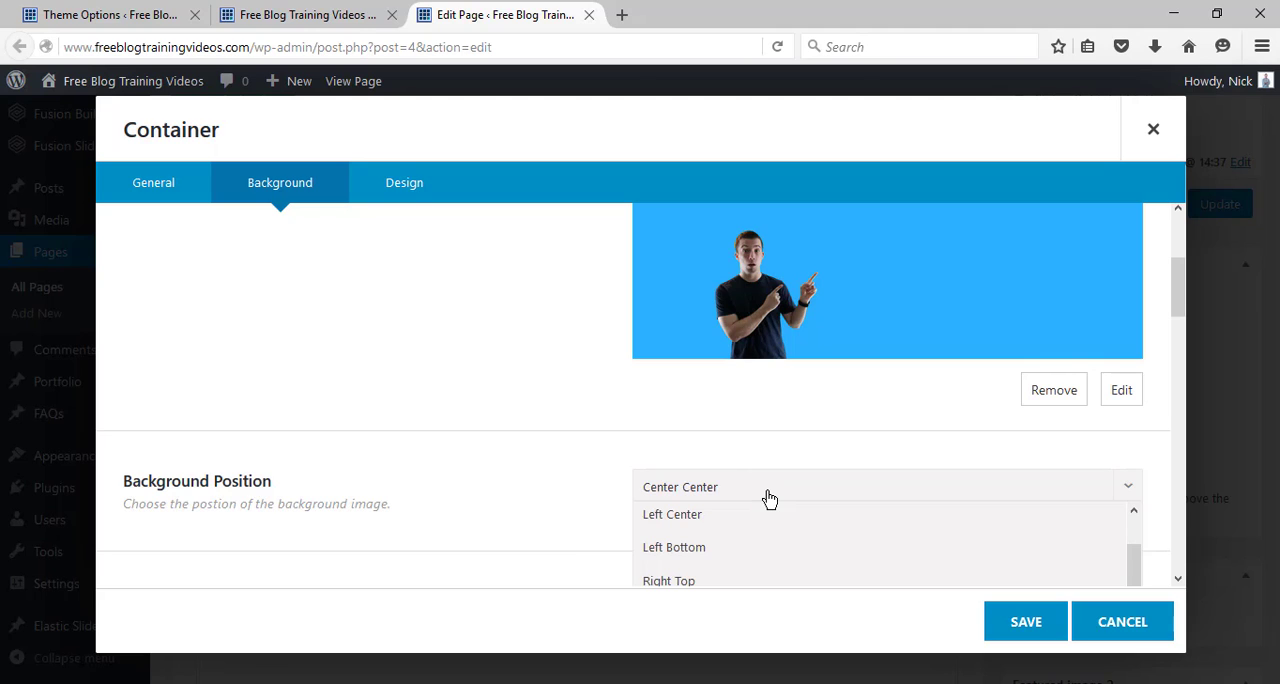
{"action": "left_click", "coordinate": [769, 499]}
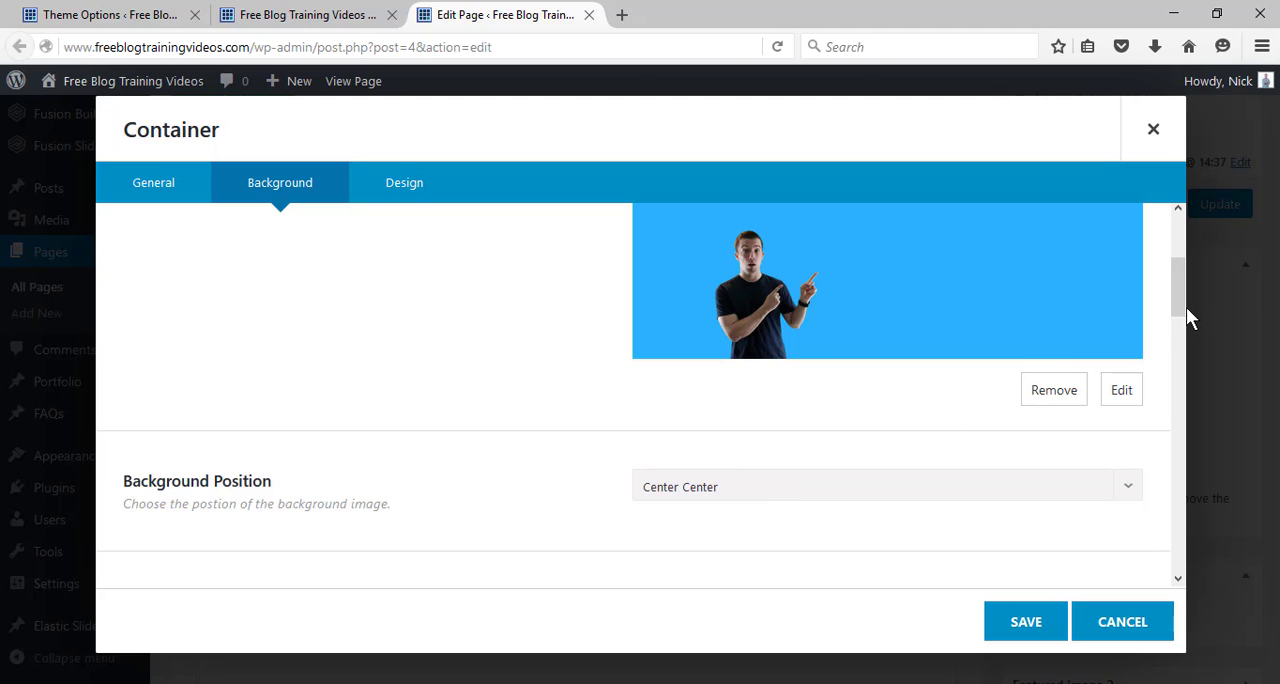
{"action": "left_click_drag", "start_coordinate": [1184, 307], "coordinate": [1182, 293]}
{"action": "scroll", "coordinate": [1184, 300], "scroll_direction": "up", "scroll_amount": 1}
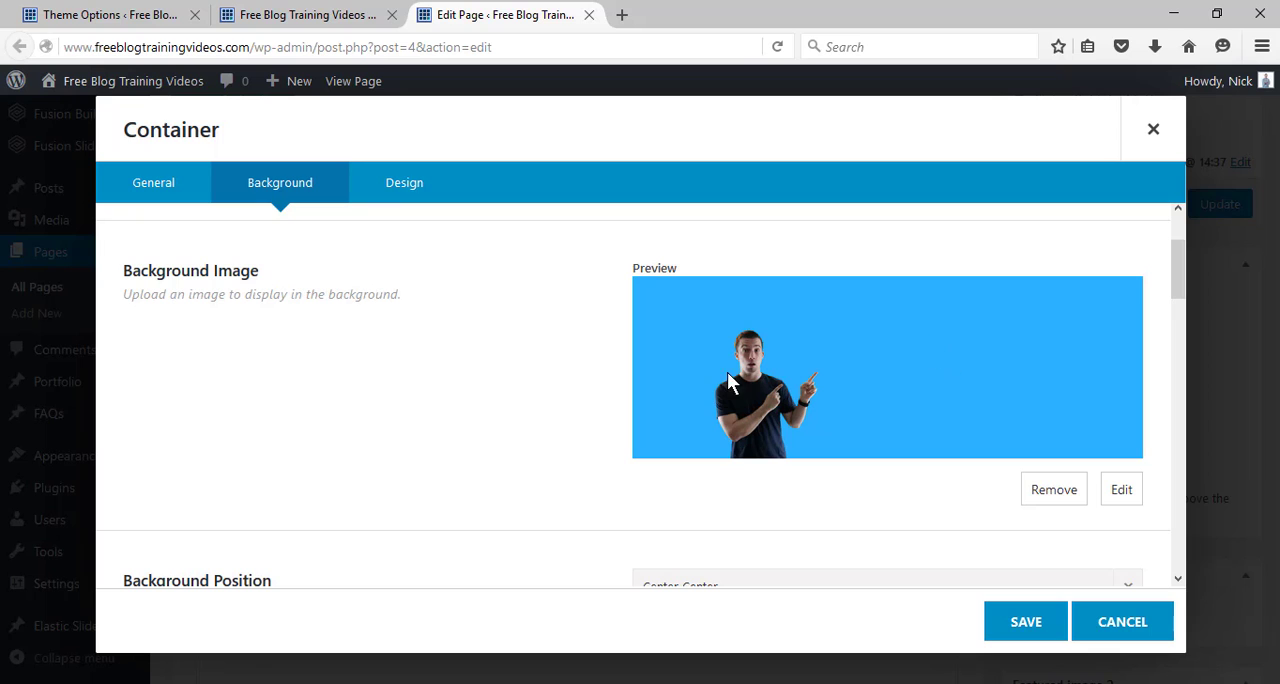
{"action": "left_click", "coordinate": [1030, 624]}
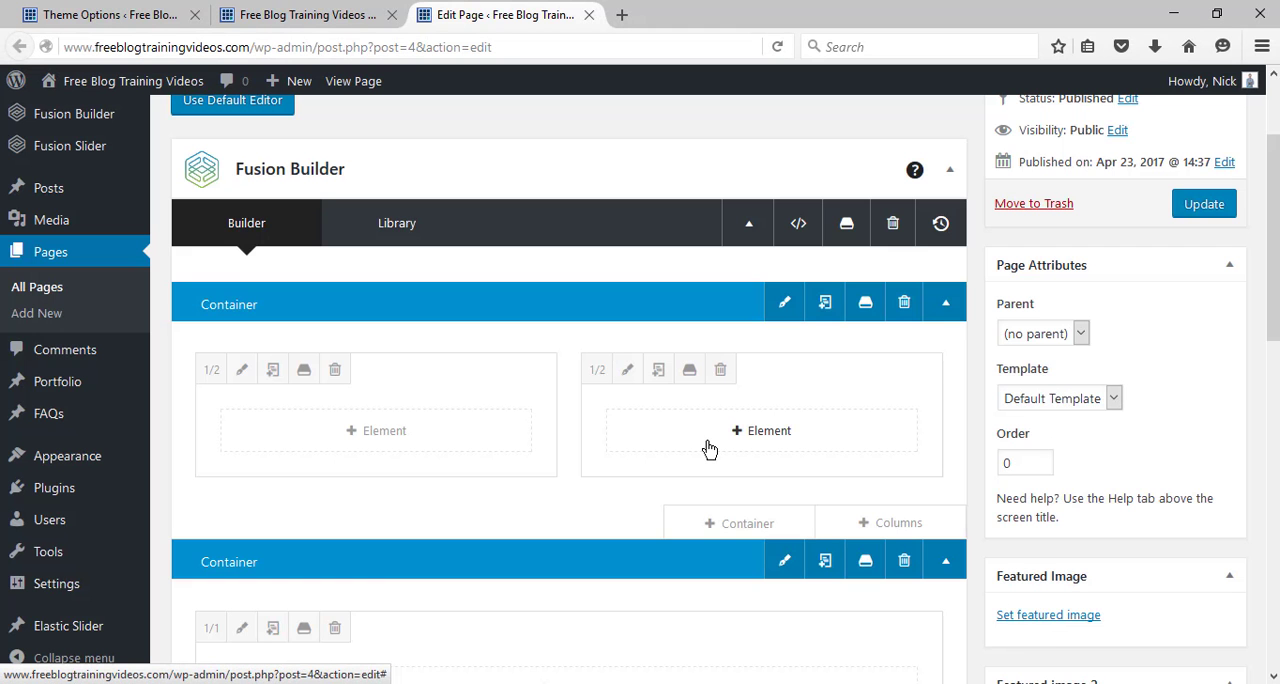
Review the margin and padding options in the first container's Design settings, leaving them without changes.
{"action": "left_click", "coordinate": [784, 312]}
{"action": "left_click", "coordinate": [418, 192]}
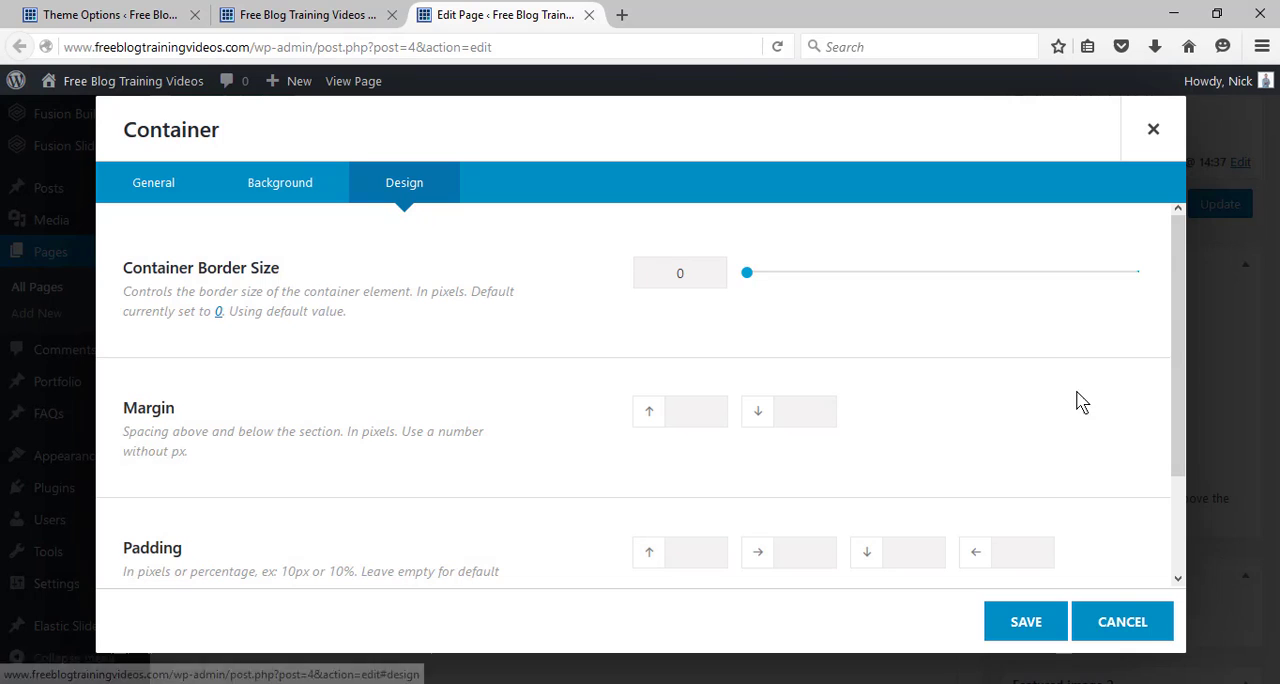
{"action": "left_click_drag", "start_coordinate": [1182, 424], "coordinate": [1182, 562]}
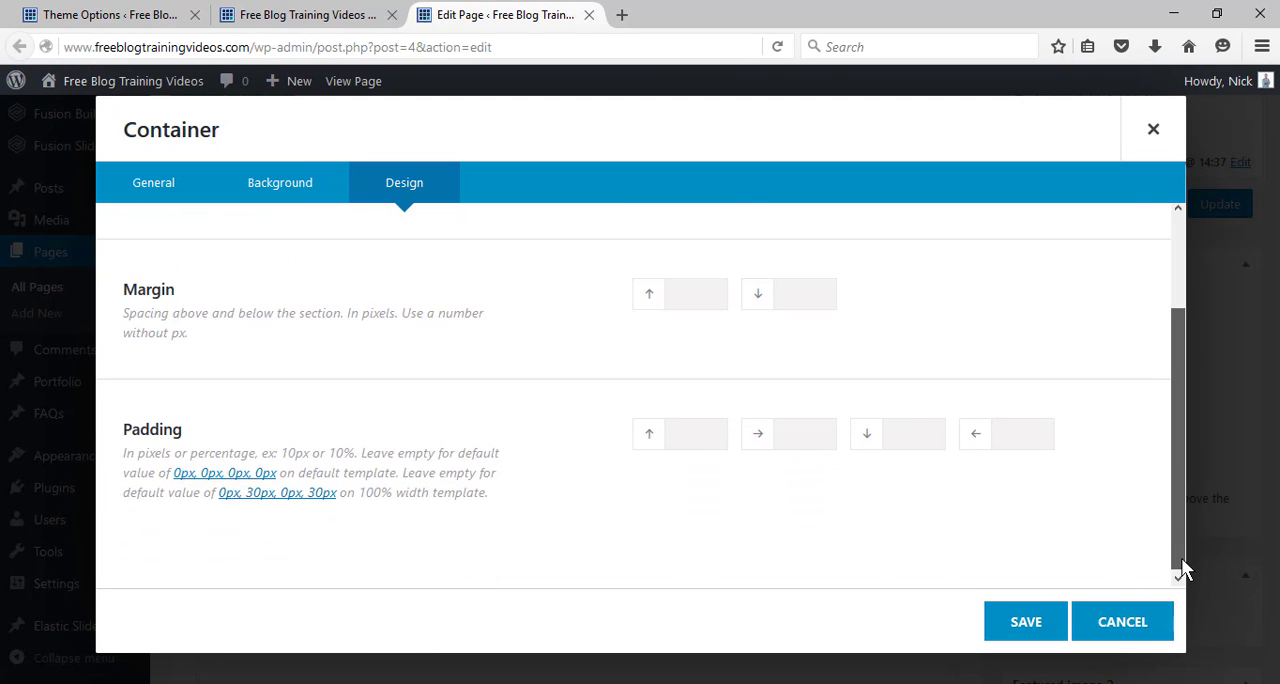
{"action": "left_click", "coordinate": [1120, 634]}
Update the Home page and switch to the browser tab showing the live front page.
{"action": "left_click", "coordinate": [1212, 206]}
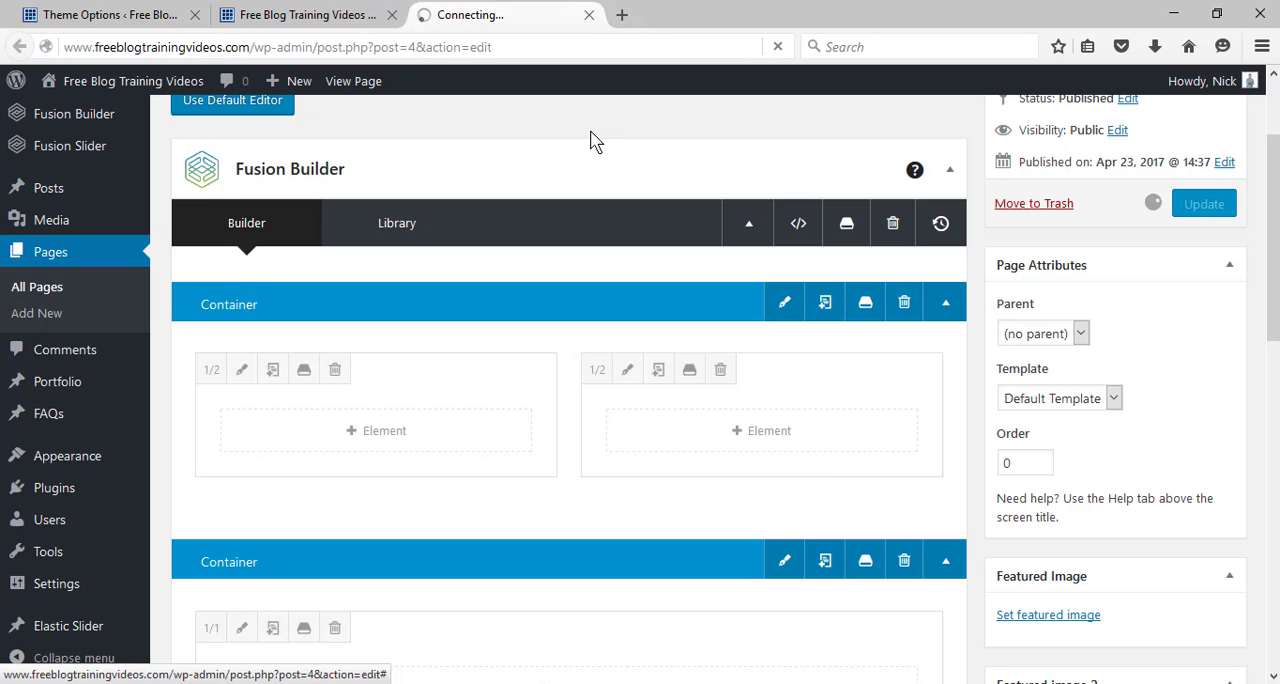
{"action": "left_click", "coordinate": [338, 22]}
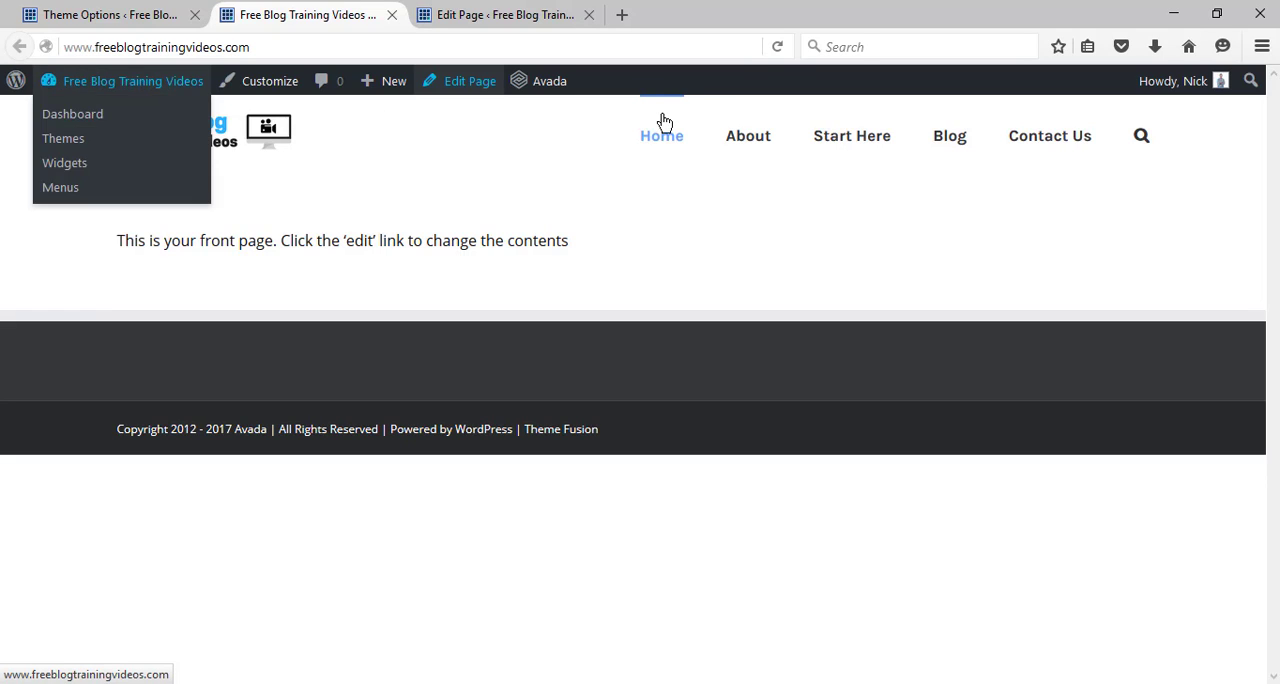
Reload the live front page to check the background image and return to the browser tab with the page editor.
{"action": "left_click", "coordinate": [777, 47]}
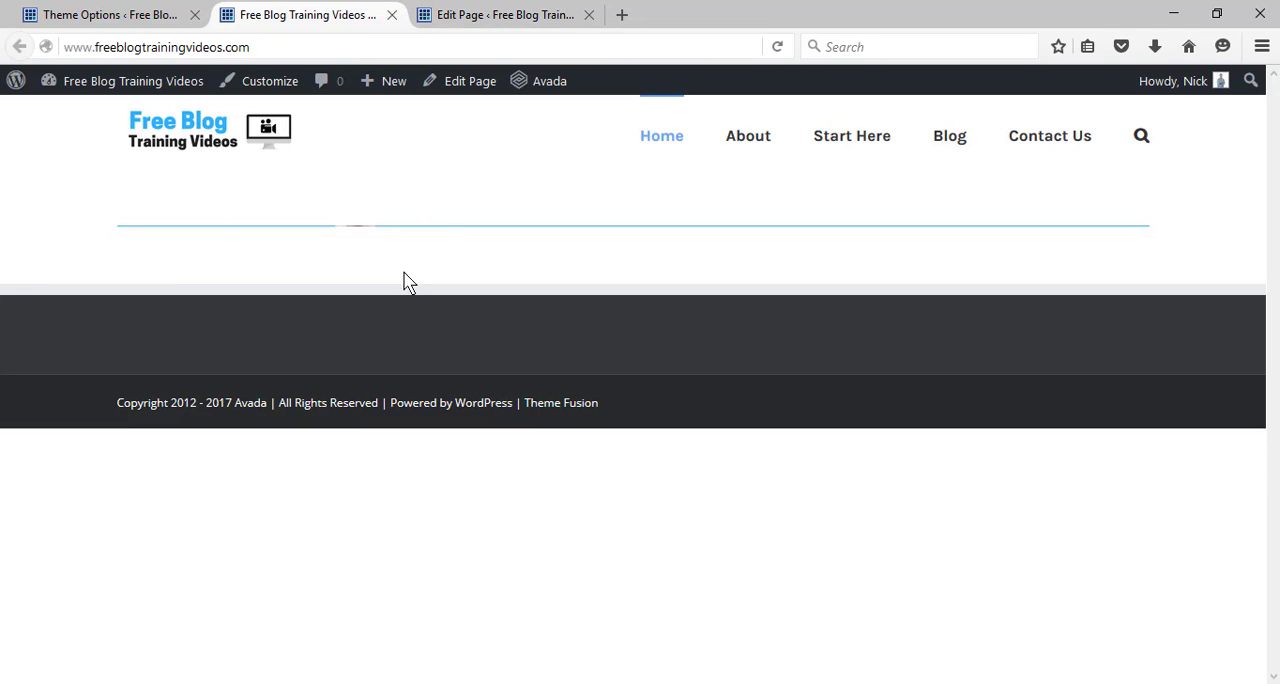
{"action": "left_click", "coordinate": [470, 14]}
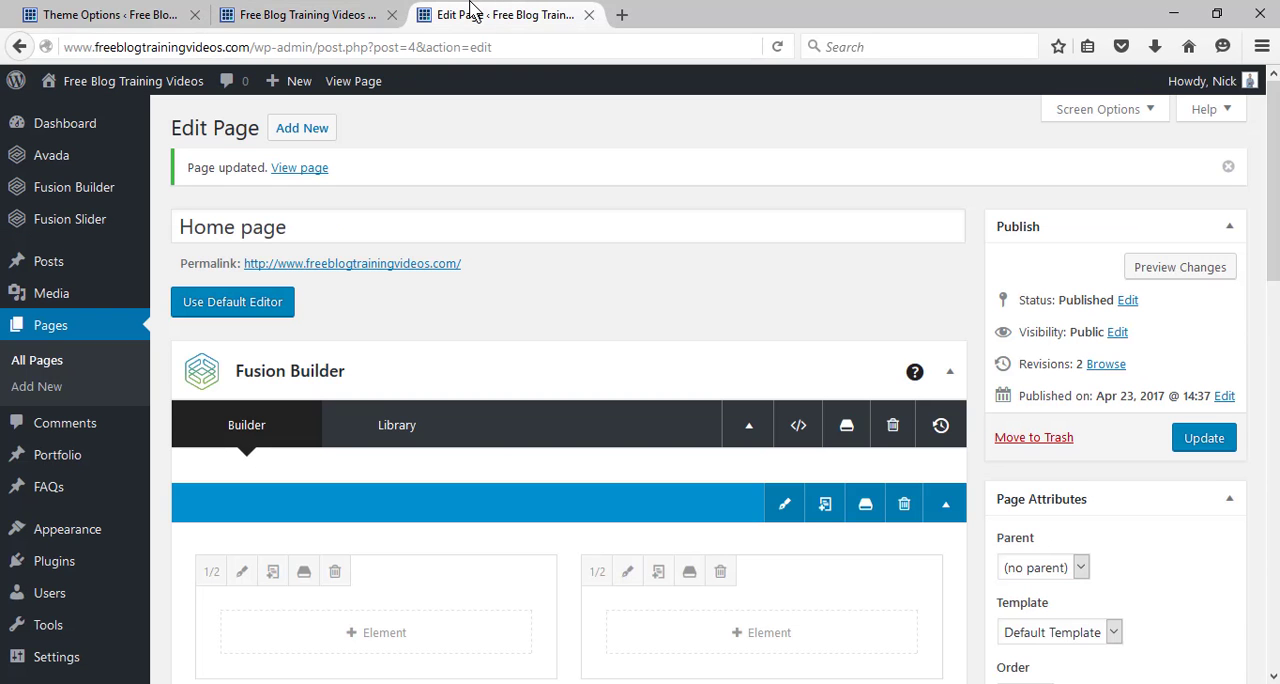
Insert a Text Block element into the second 1/2 column of the first container.
{"action": "scroll", "coordinate": [640, 380], "scroll_direction": "down", "scroll_amount": 2}
{"action": "scroll", "coordinate": [780, 300], "scroll_direction": "down", "scroll_amount": 3}
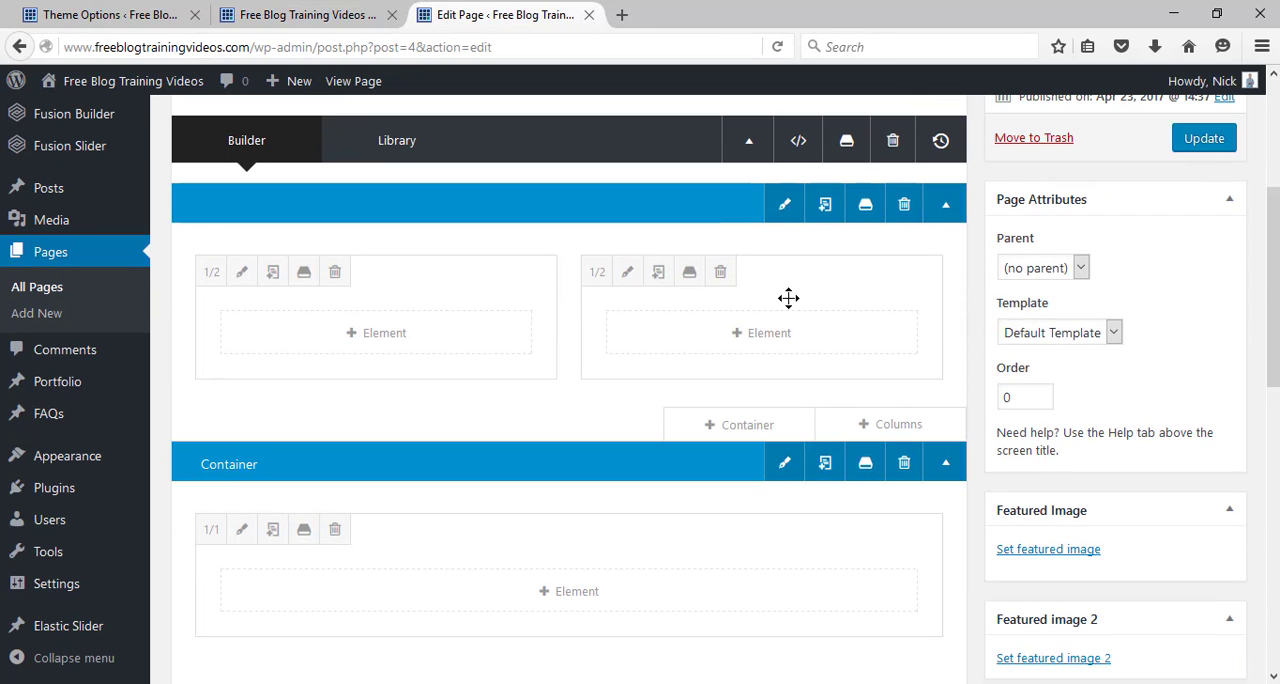
{"action": "left_click", "coordinate": [775, 332]}
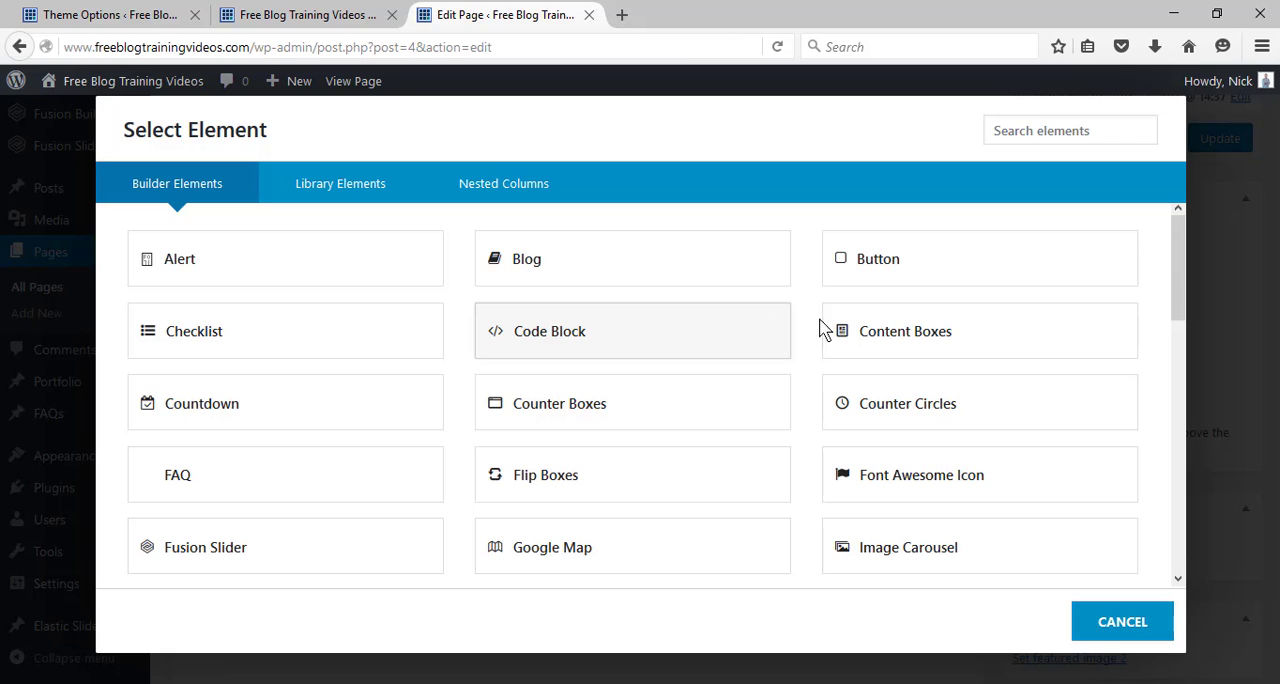
{"action": "left_click_drag", "start_coordinate": [1186, 278], "coordinate": [1186, 486]}
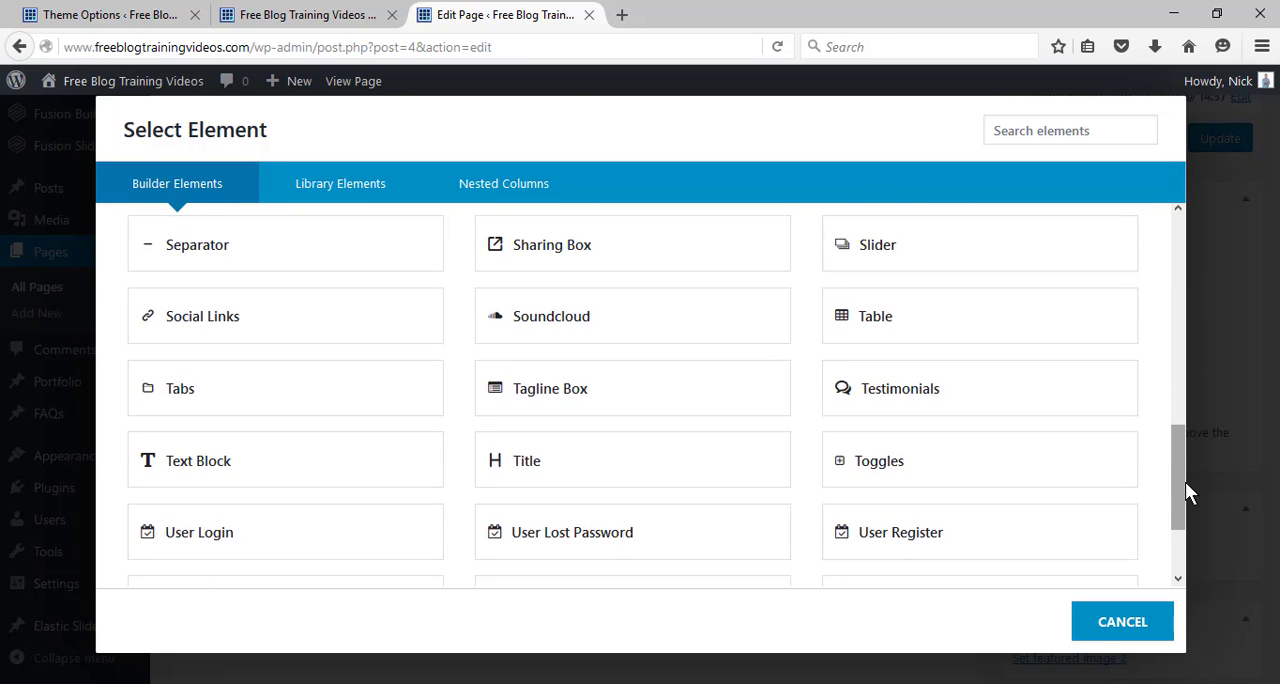
{"action": "left_click", "coordinate": [291, 464]}
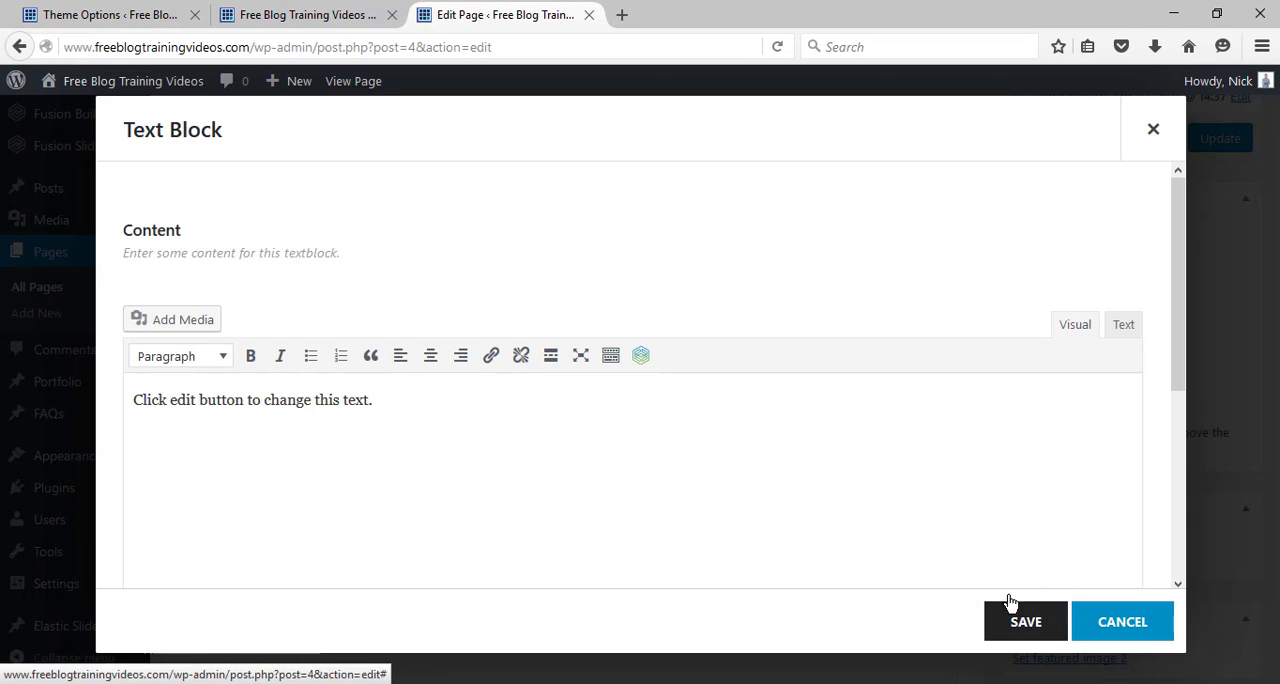
Replace the text block's placeholder content with "Sign Up for Free Video Tutorials".
{"action": "left_click", "coordinate": [389, 399]}
{"action": "key", "text": "ctrl+a"}
{"action": "key", "text": "Delete"}
{"action": "type", "text": "S"}
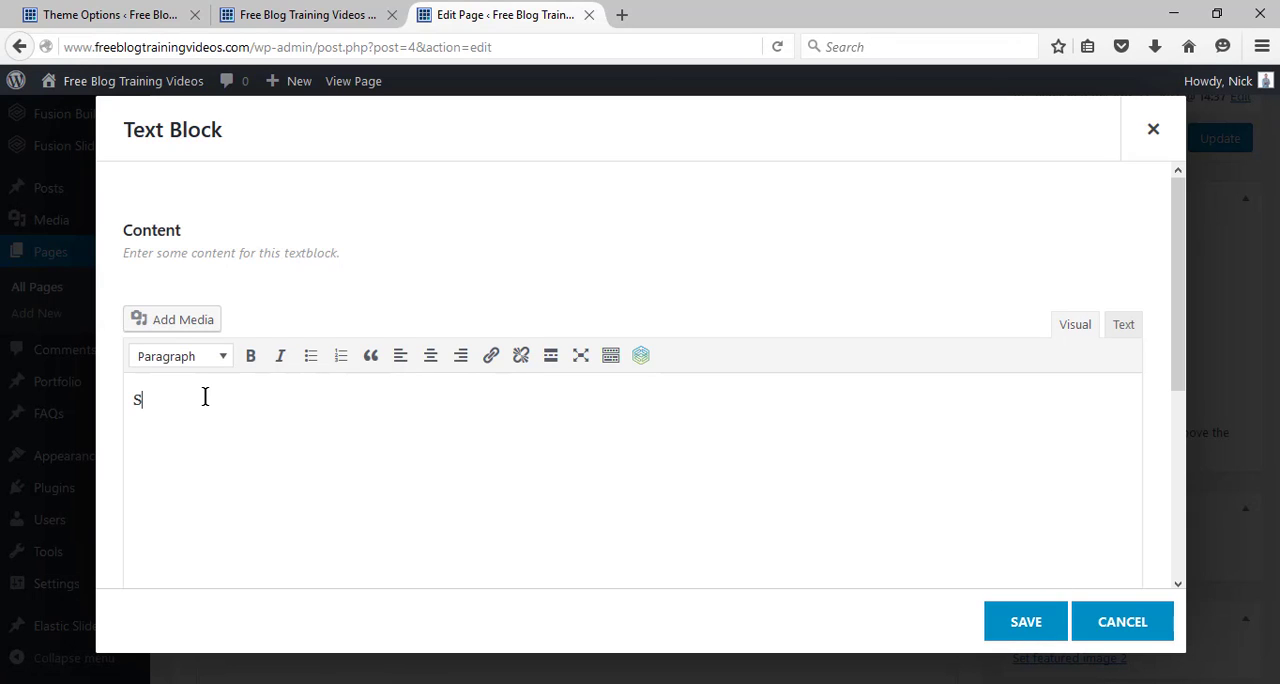
{"action": "type", "text": "ign Up for Free Video Tutorials"}
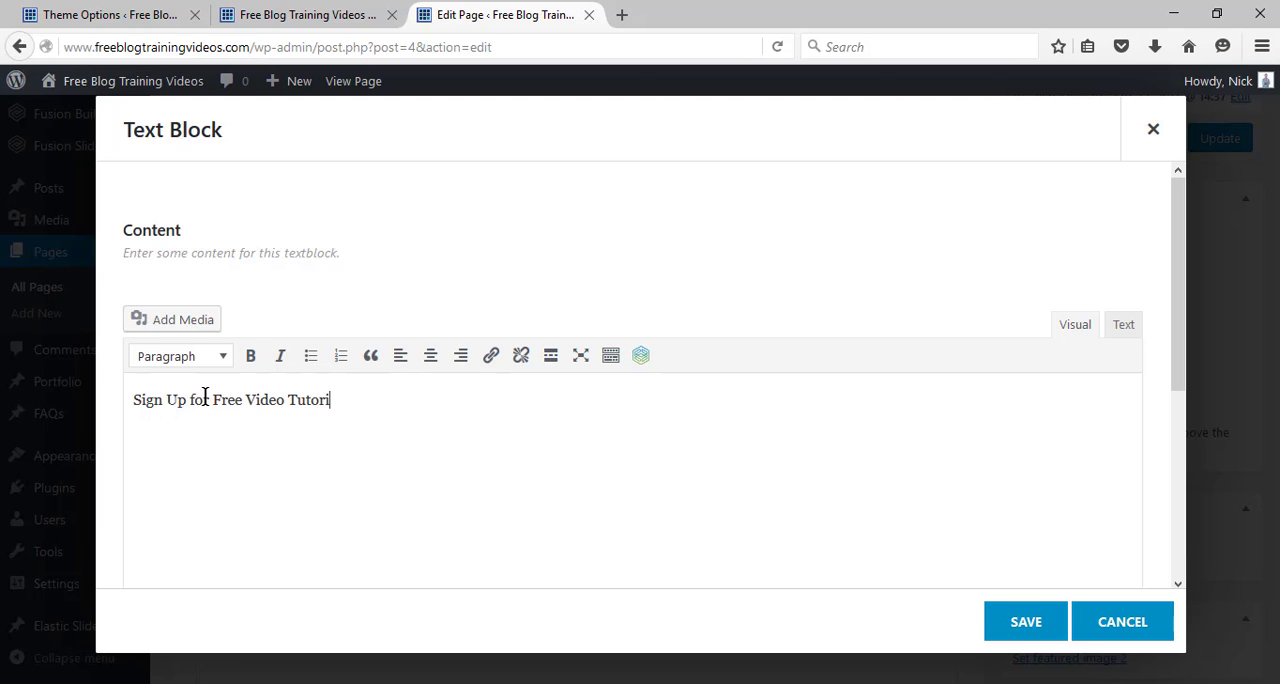
Format the "Sign Up for Free Video Tutorials" line as a centered Heading 1 and save the text block.
{"action": "left_click", "coordinate": [190, 366]}
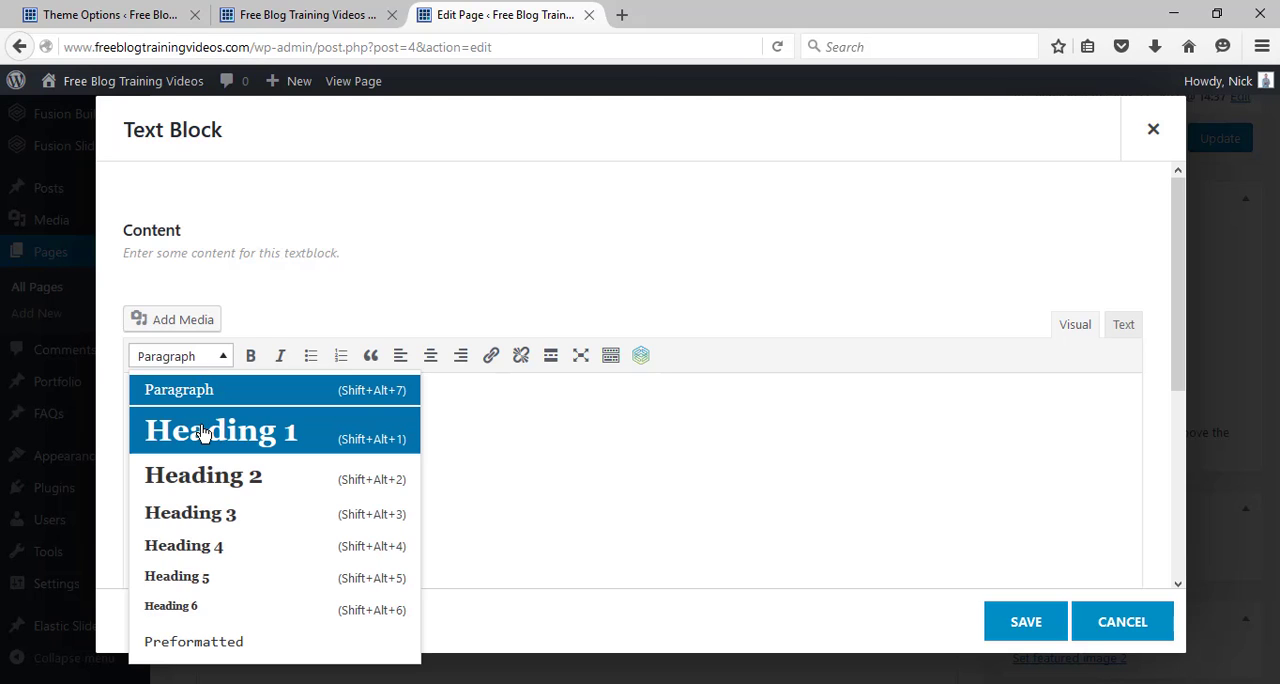
{"action": "left_click", "coordinate": [200, 429]}
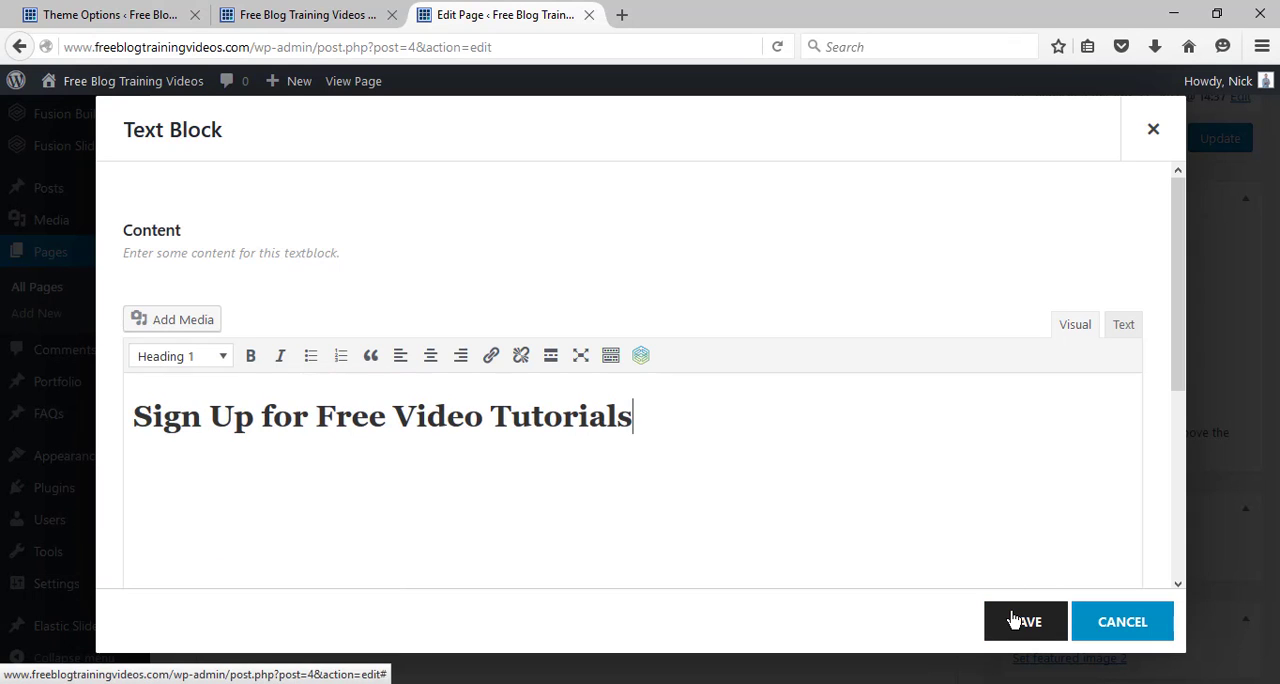
{"action": "left_click", "coordinate": [432, 358]}
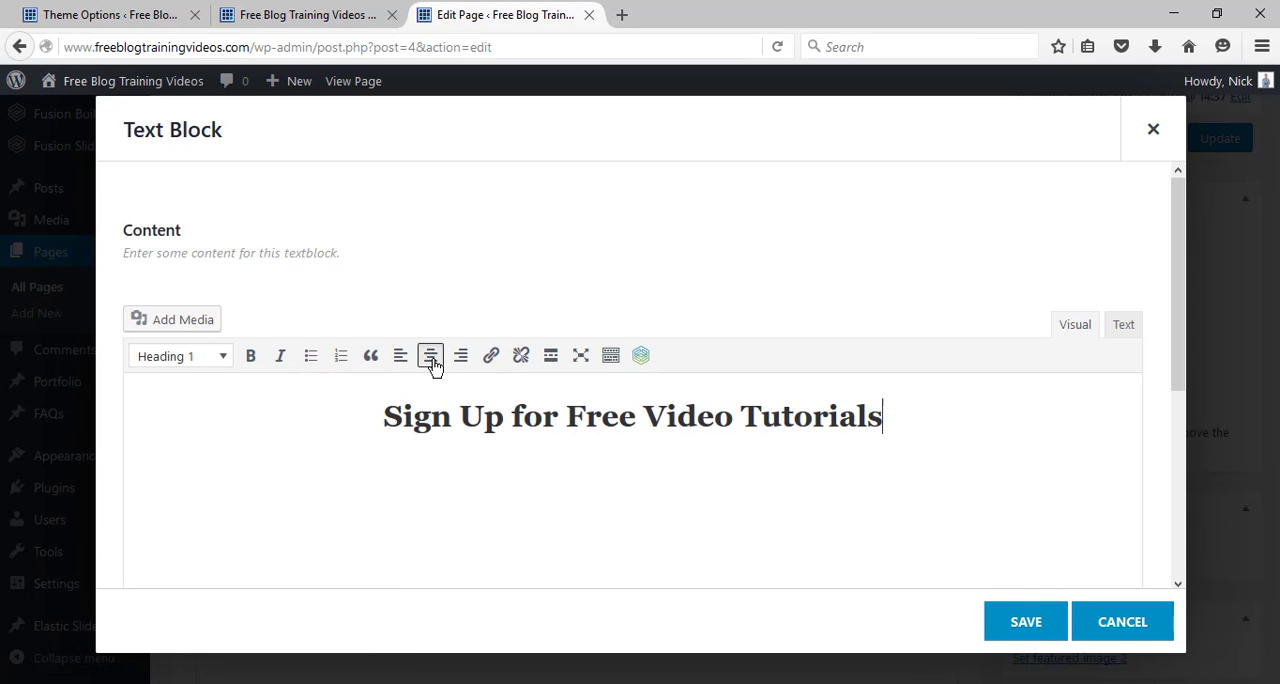
{"action": "left_click", "coordinate": [1012, 616]}
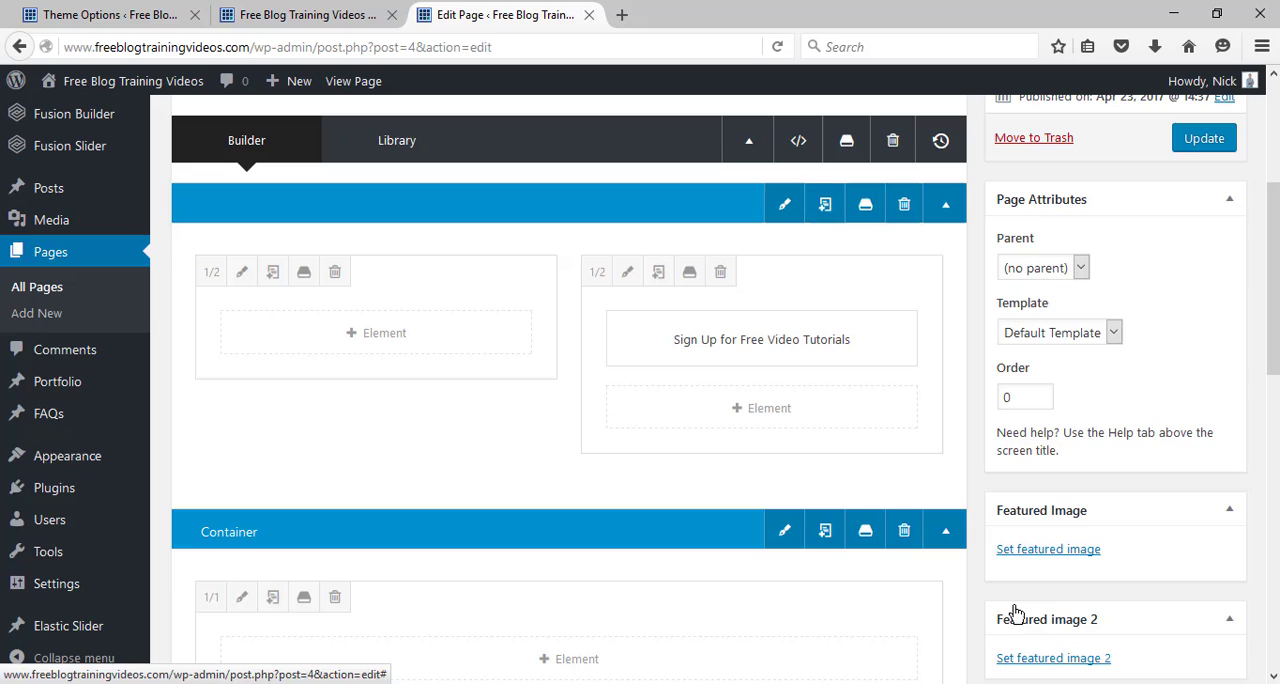
Add another Text Block below the heading in the second 1/2 column and clear its placeholder text.
{"action": "left_click", "coordinate": [817, 419]}
{"action": "left_click_drag", "start_coordinate": [1176, 264], "coordinate": [1181, 462]}
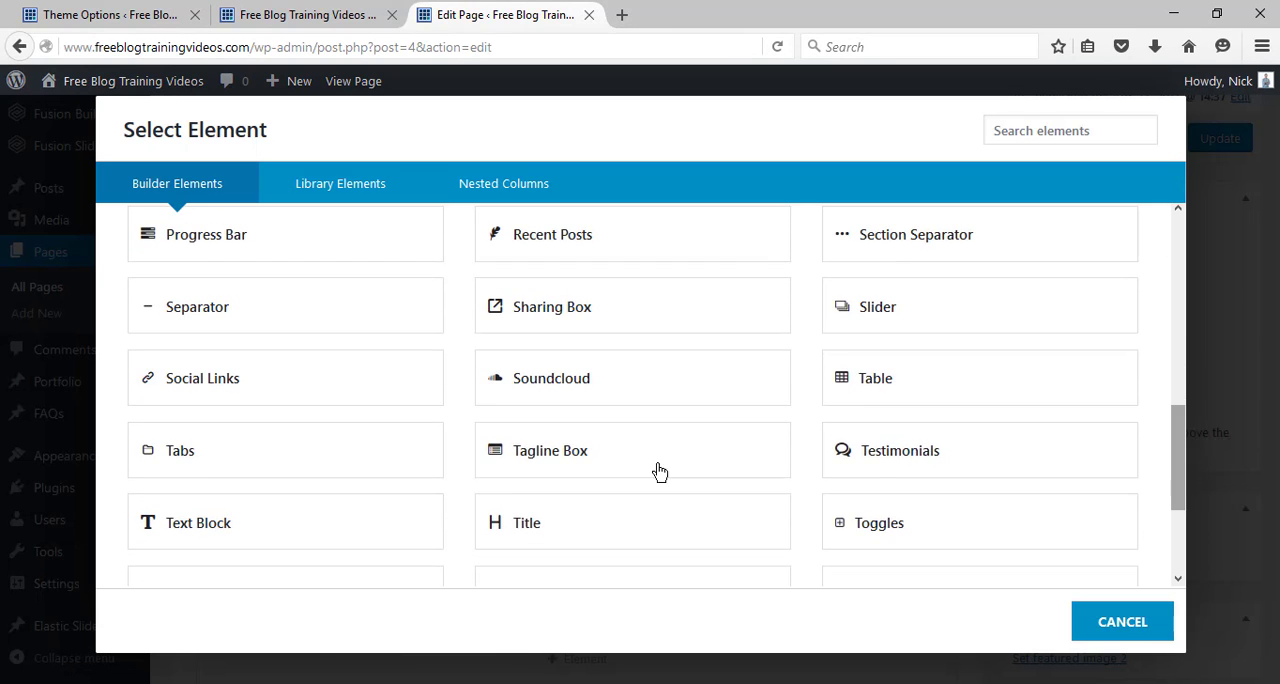
{"action": "left_click", "coordinate": [337, 512]}
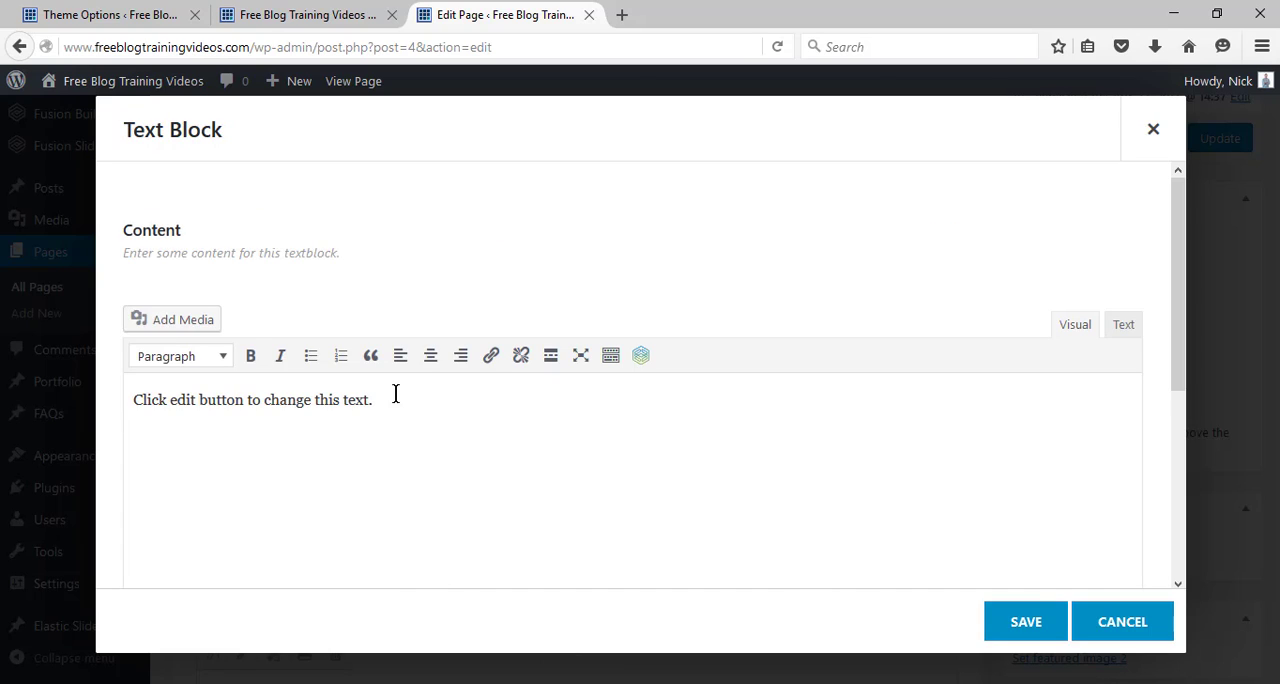
{"action": "left_click_drag", "start_coordinate": [396, 394], "coordinate": [204, 386]}
{"action": "type", "text": "Sign"}
{"action": "key", "text": "BackSpace"}
{"action": "key", "text": "BackSpace"}
{"action": "key", "text": "BackSpace"}
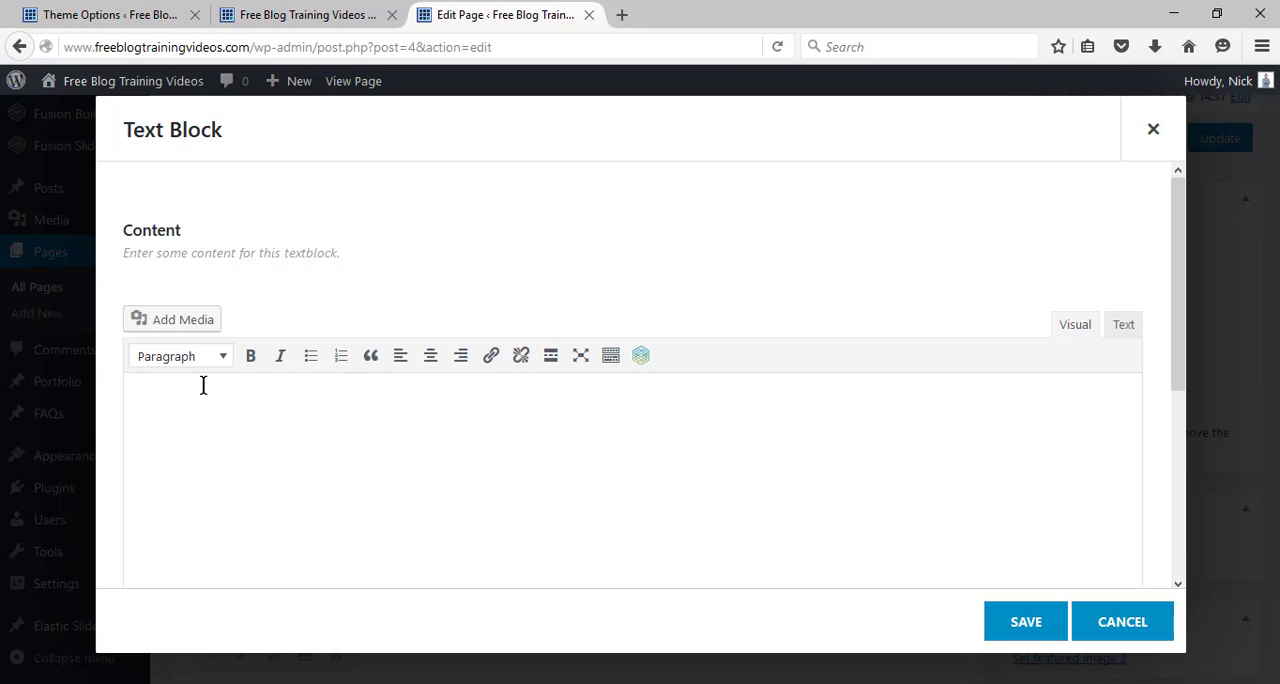
Begin the paragraph with "If you'd like to receive weekly training videos on building a blog, growing an audience, and".
{"action": "type", "text": "Want"}
{"action": "key", "text": "BackSpace"}
{"action": "key", "text": "BackSpace"}
{"action": "key", "text": "BackSpace"}
{"action": "key", "text": "BackSpace"}
{"action": "key", "text": "BackSpace"}
{"action": "key", "text": "BackSpace"}
{"action": "type", "text": "If you'd like to receive weekly"}
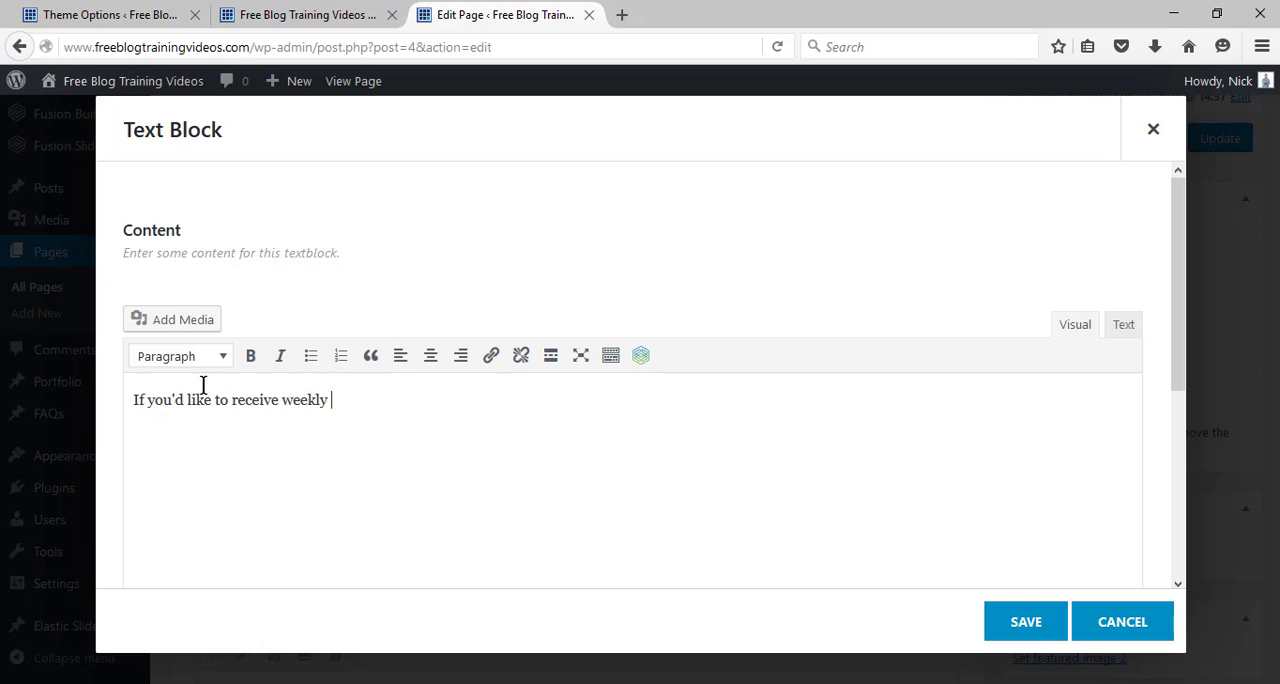
{"action": "type", "text": " training videos on building a blog,"}
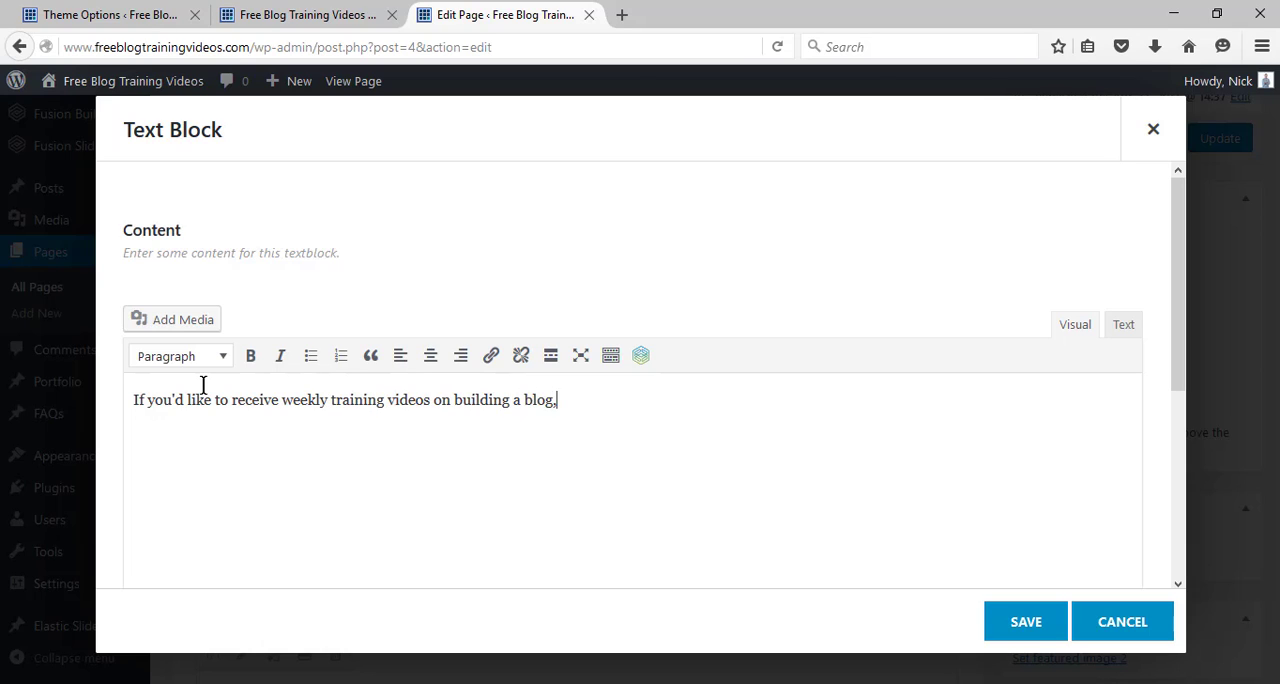
{"action": "type", "text": " growing an audienc"}
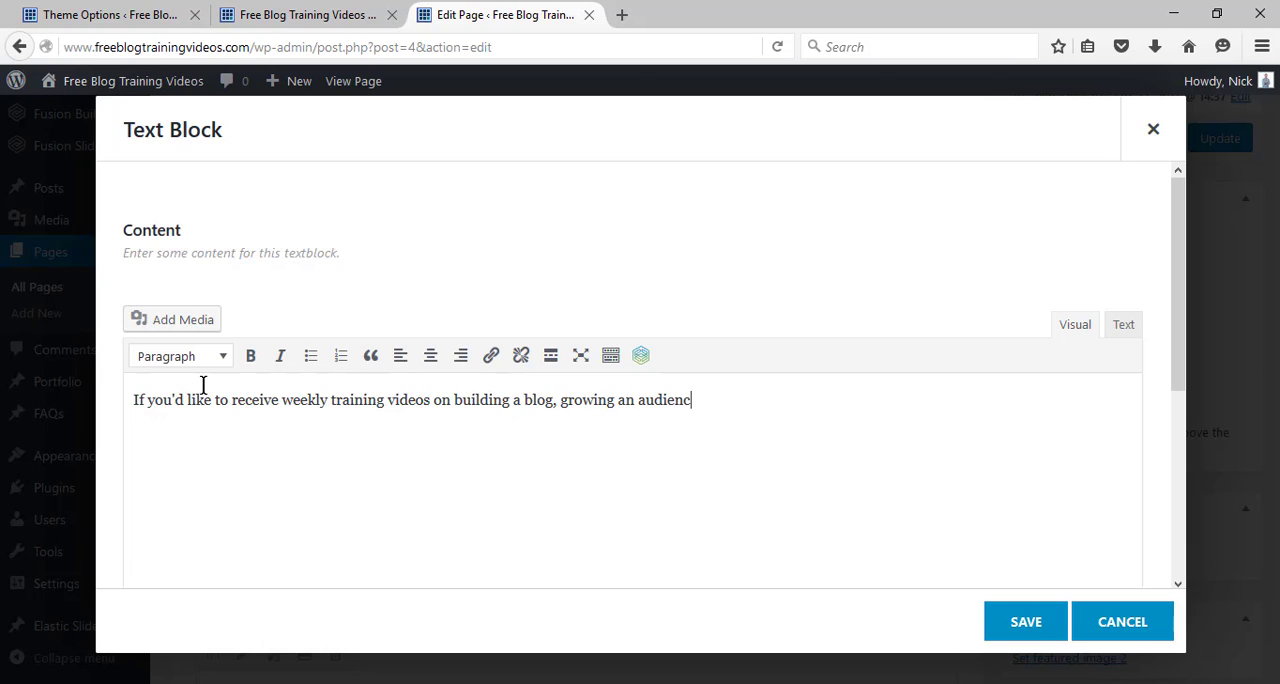
{"action": "type", "text": "e, and making mon"}
Continue the paragraph with "making money from your blog, then click the button to sign up".
{"action": "key", "text": "BackSpace"}
{"action": "key", "text": "BackSpace"}
{"action": "type", "text": "aking "}
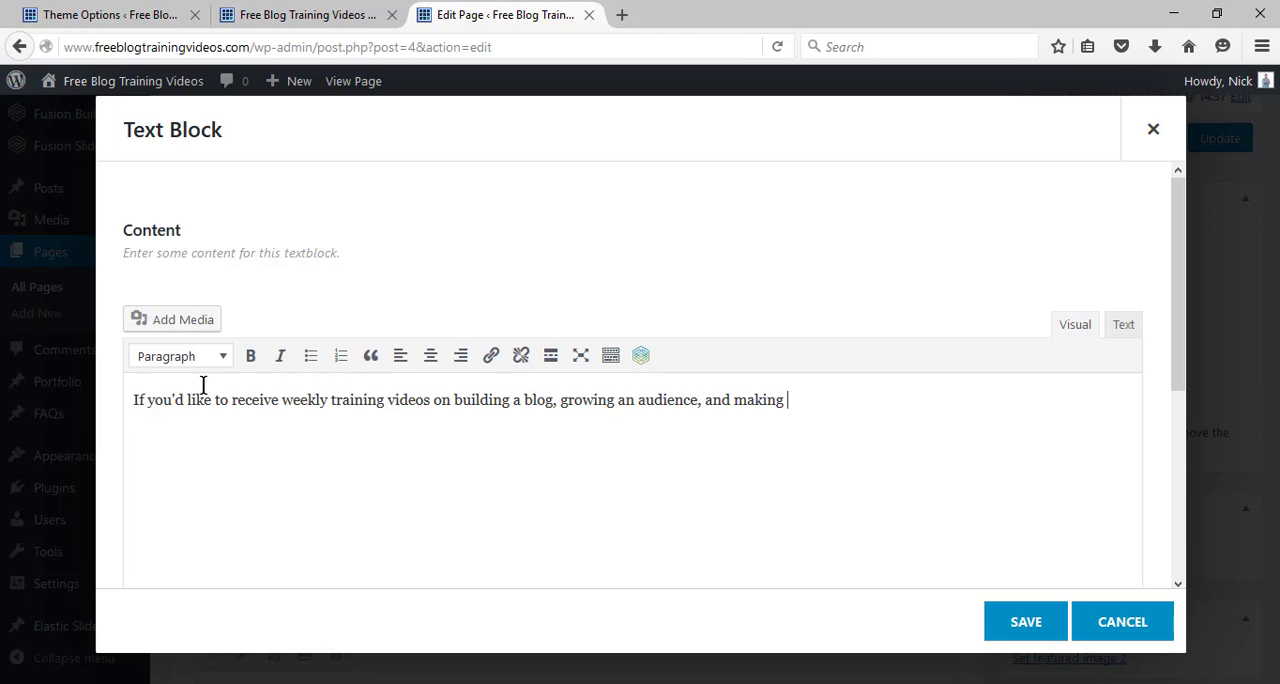
{"action": "type", "text": "money from your b"}
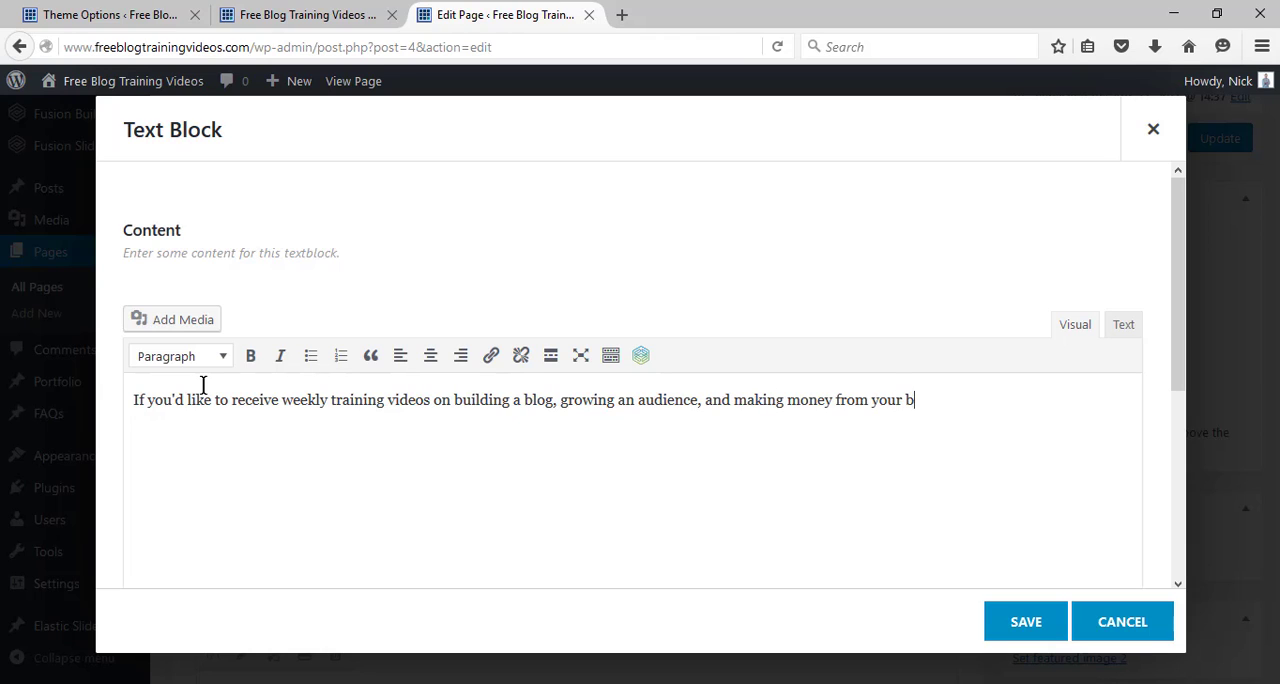
{"action": "type", "text": "log, then click t"}
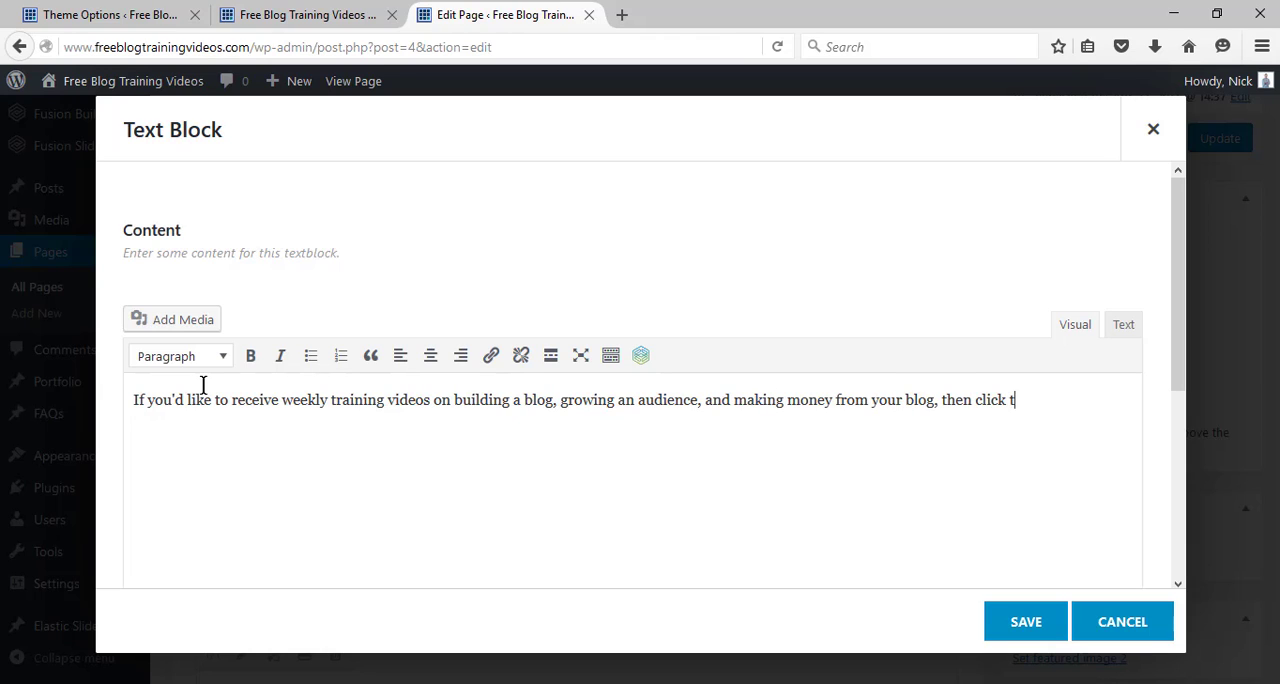
{"action": "type", "text": "he button to sign "}
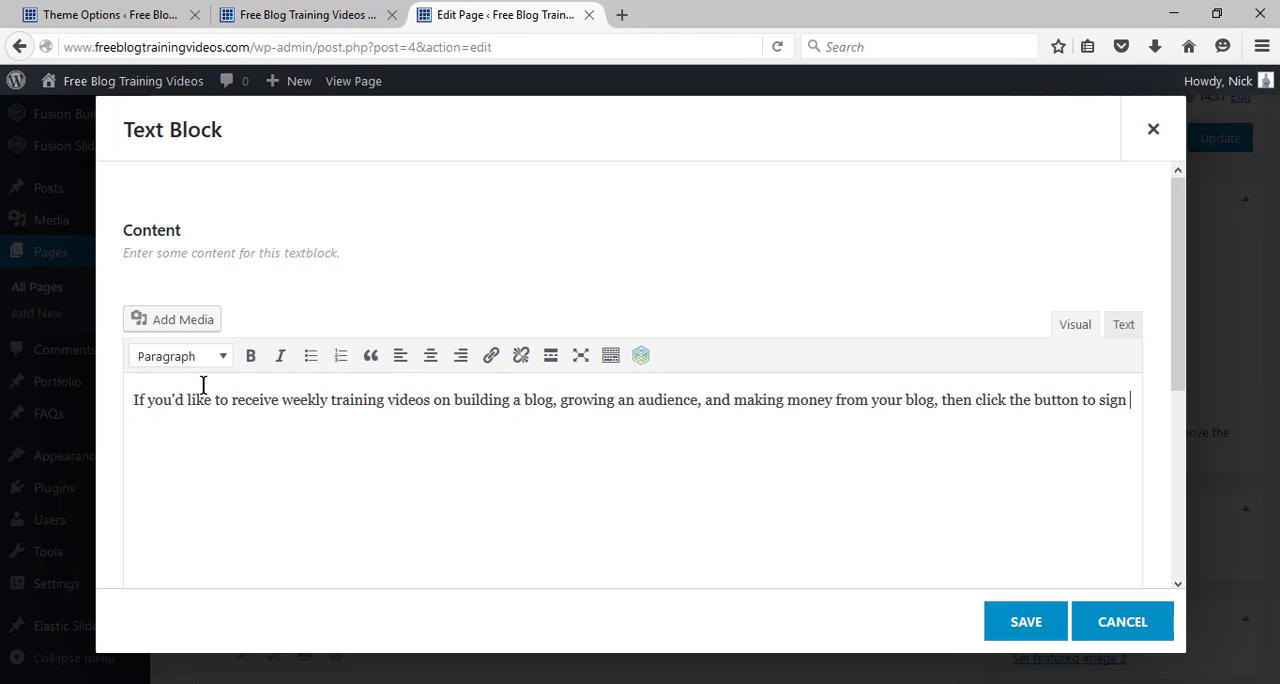
{"action": "type", "text": "up for my newsletter where I'll send my be"}
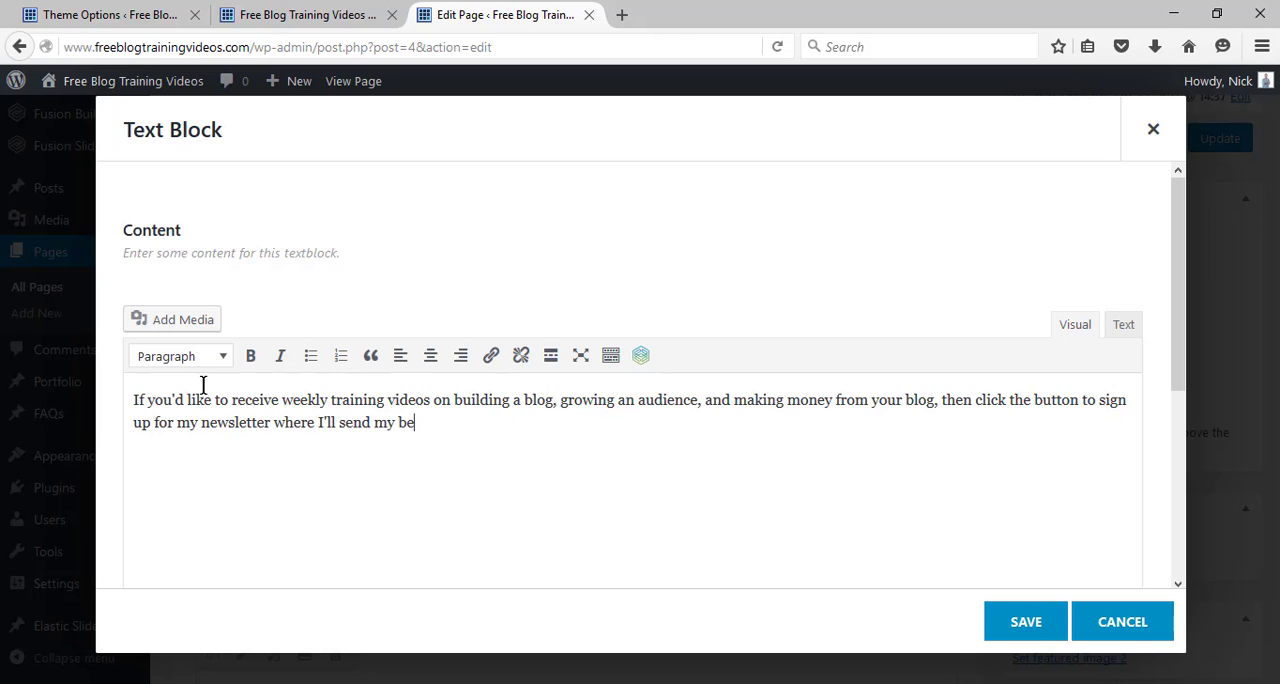
{"action": "type", "text": "st videos to your inbox each week."}
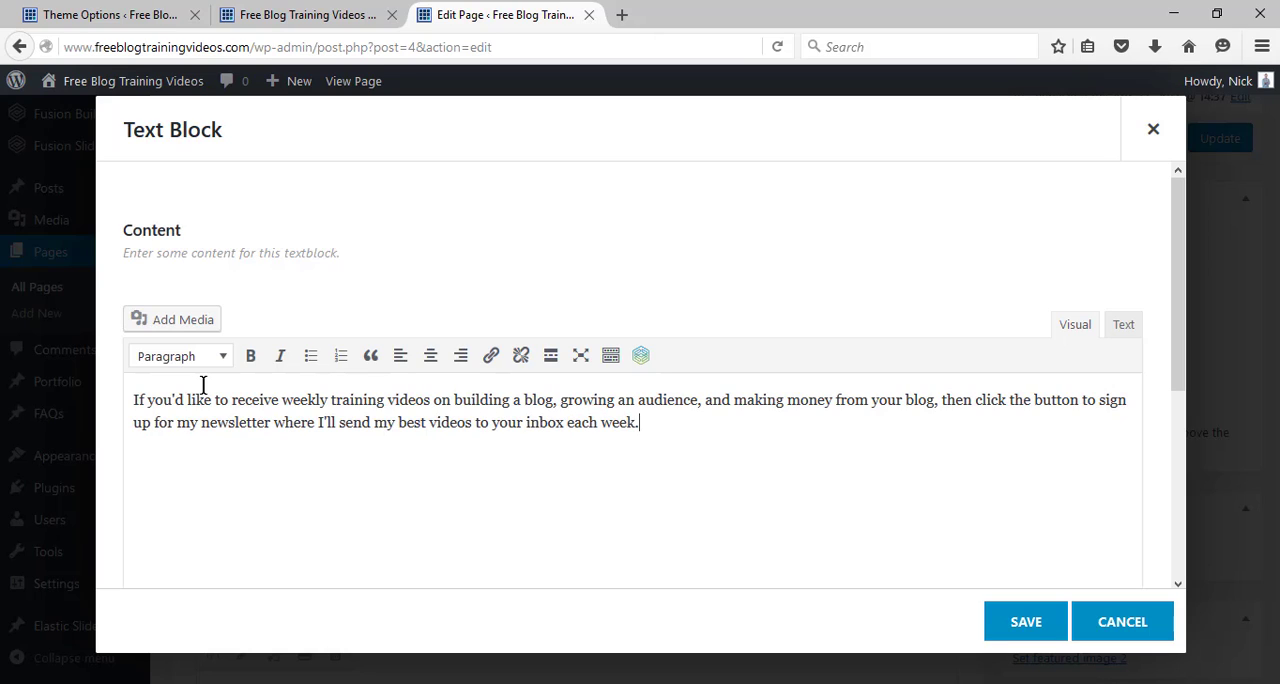
Finish the paragraph with "for my newsletter where I'll send my best videos to your inbox each week.", center it and save the text block.
{"action": "left_click", "coordinate": [431, 362]}
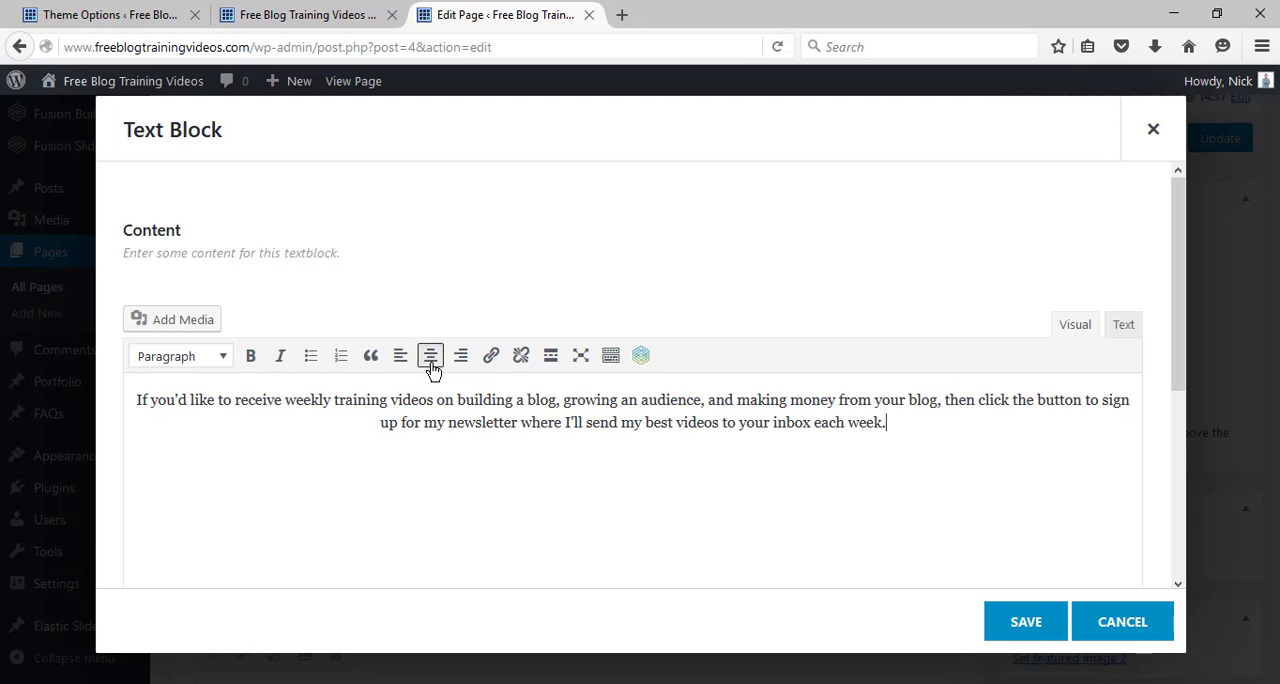
{"action": "left_click", "coordinate": [1022, 625]}
Insert a Button element below the paragraph in the second 1/2 column.
{"action": "left_click", "coordinate": [768, 556]}
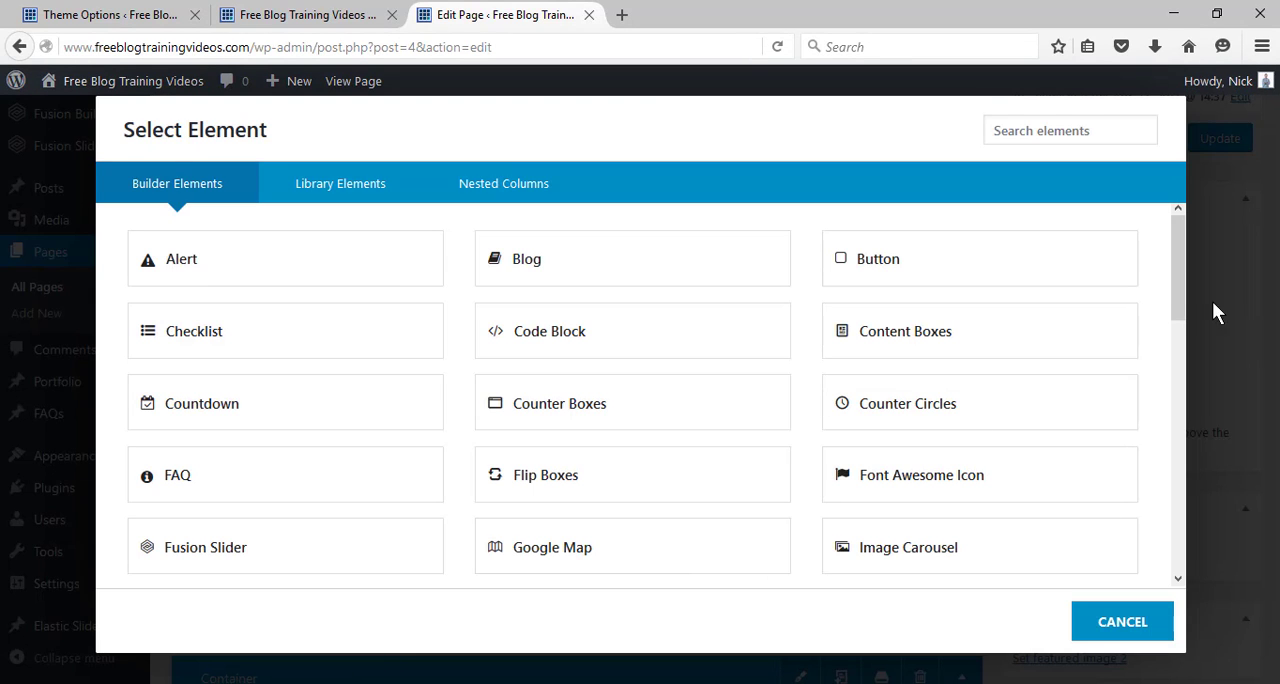
{"action": "scroll", "coordinate": [1181, 300], "scroll_direction": "down", "scroll_amount": 1}
{"action": "scroll", "coordinate": [1177, 286], "scroll_direction": "up", "scroll_amount": 1}
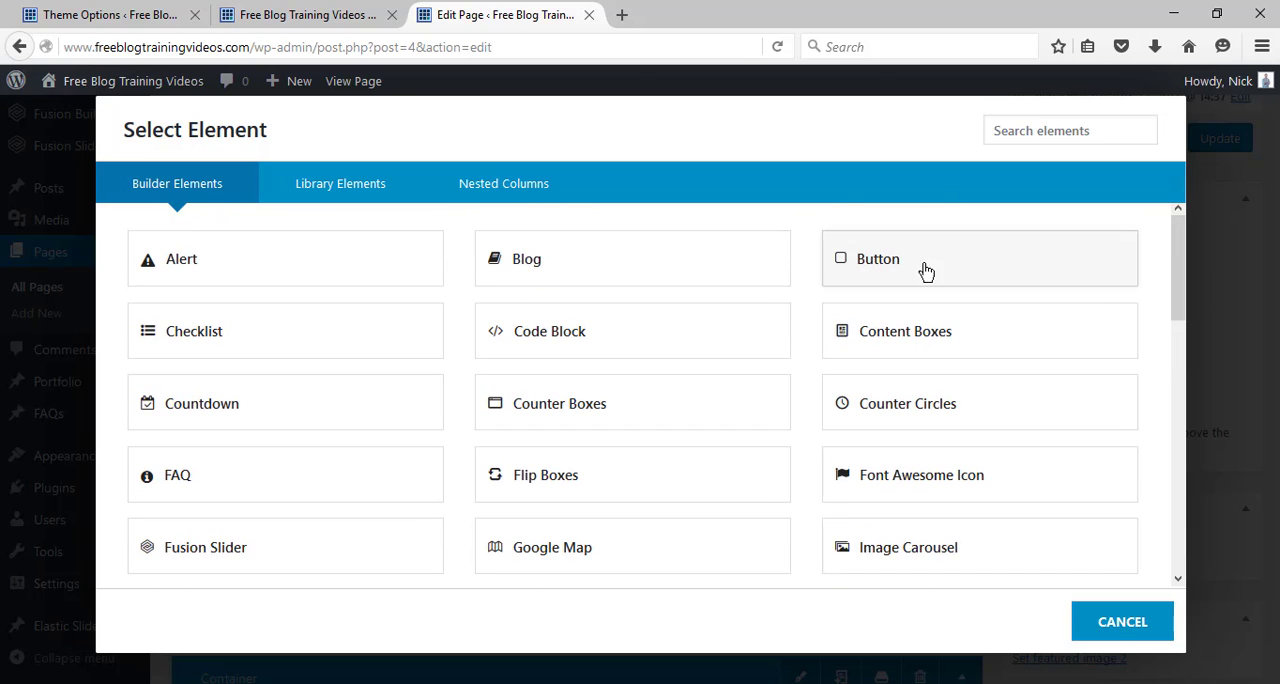
{"action": "left_click", "coordinate": [885, 268]}
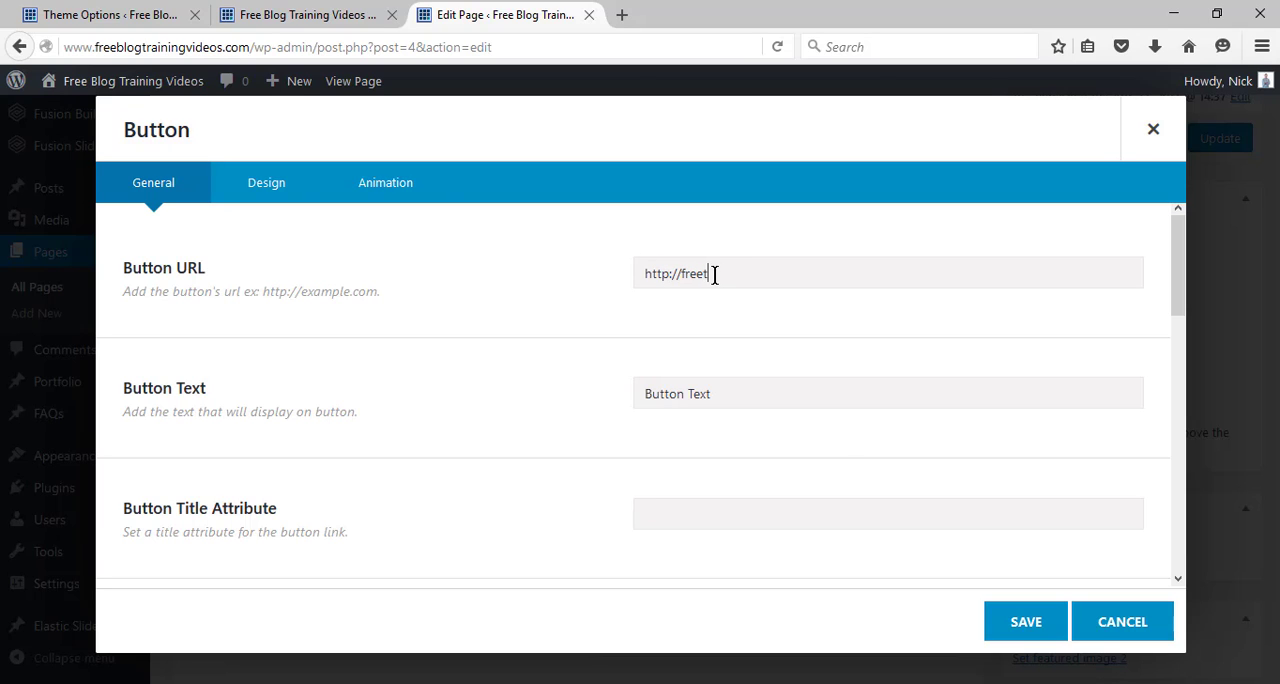
{"action": "type", "text": "http://freetrainingvideos.com/newsletter"}
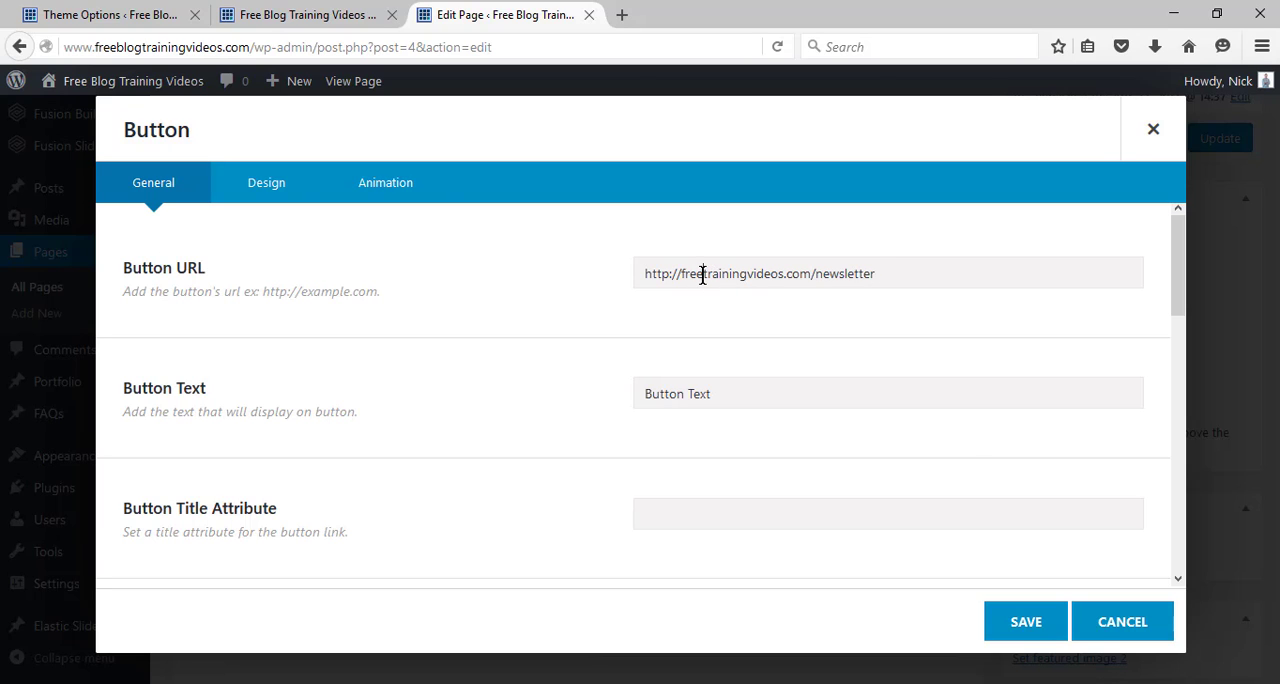
{"action": "left_click", "coordinate": [703, 274]}
{"action": "type", "text": "blog"}
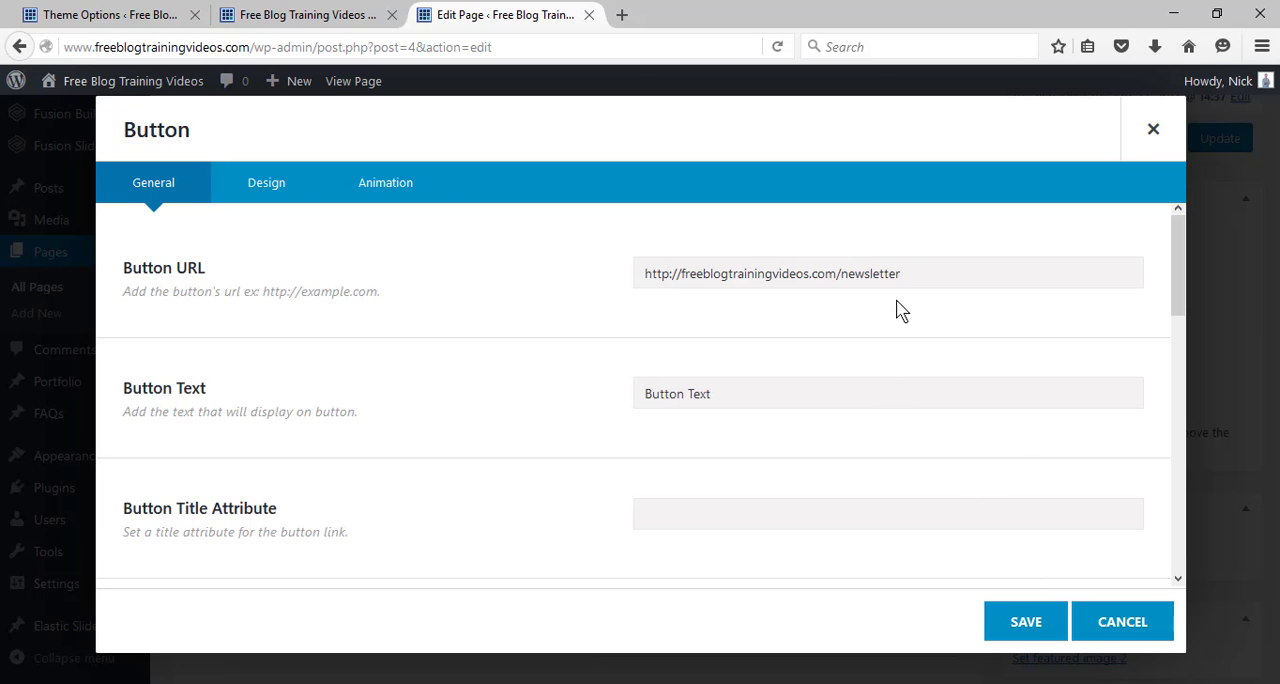
Replace the default button text with "Get Started".
{"action": "left_click", "coordinate": [771, 390]}
{"action": "key", "text": "ctrl+a"}
{"action": "type", "text": "St"}
{"action": "key", "text": "BackSpace"}
{"action": "key", "text": "BackSpace"}
{"action": "type", "text": "Get"}
Set the button's target to _blank and its alignment to Center.
{"action": "left_click_drag", "start_coordinate": [1178, 270], "coordinate": [1182, 360]}
{"action": "left_click", "coordinate": [714, 345]}
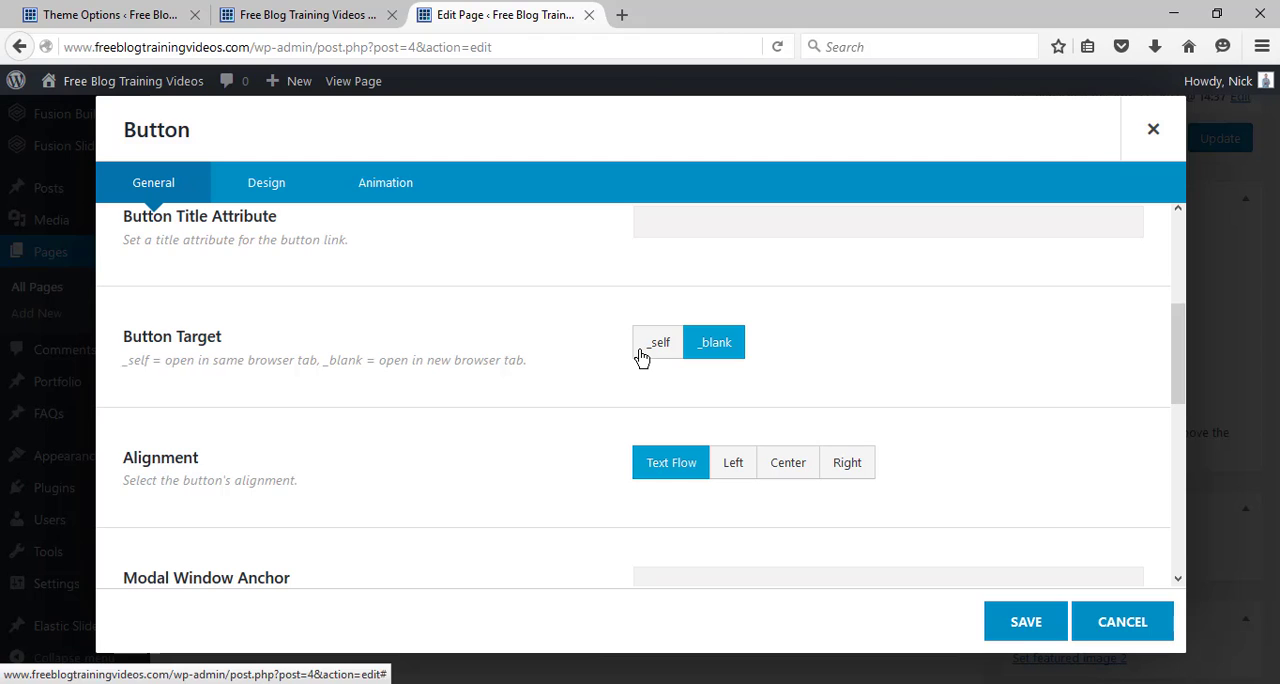
{"action": "left_click_drag", "start_coordinate": [1180, 344], "coordinate": [1181, 396]}
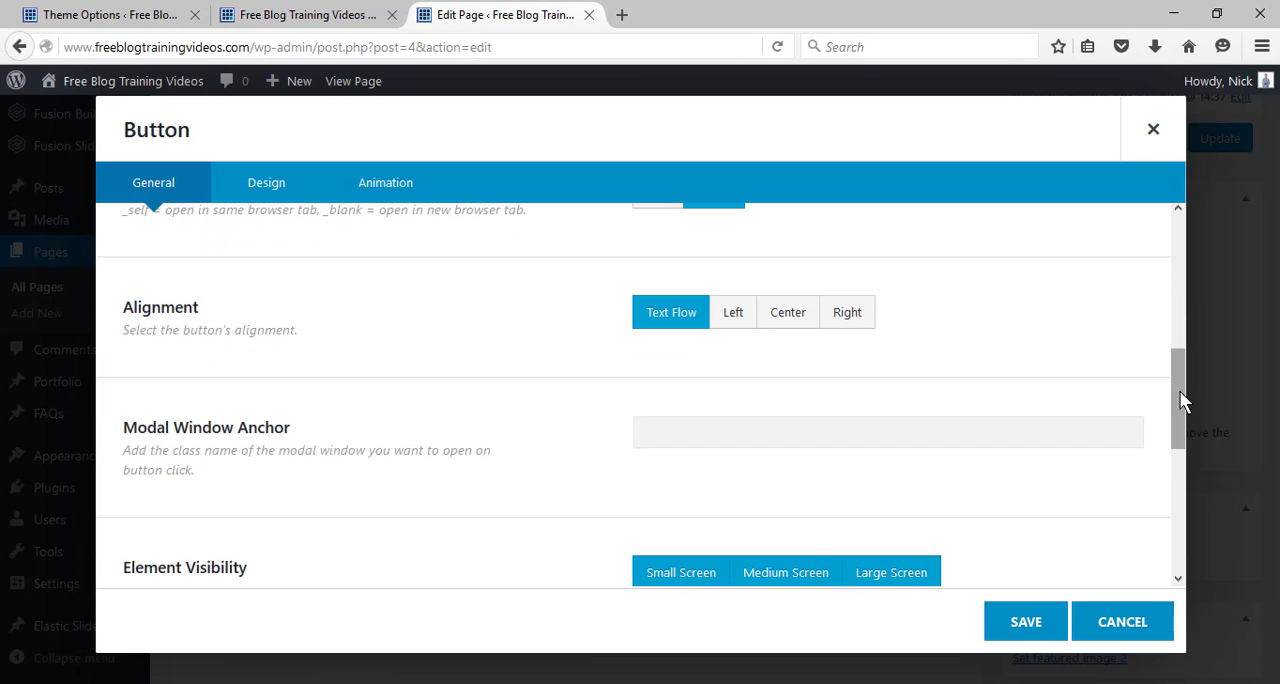
{"action": "left_click", "coordinate": [800, 326]}
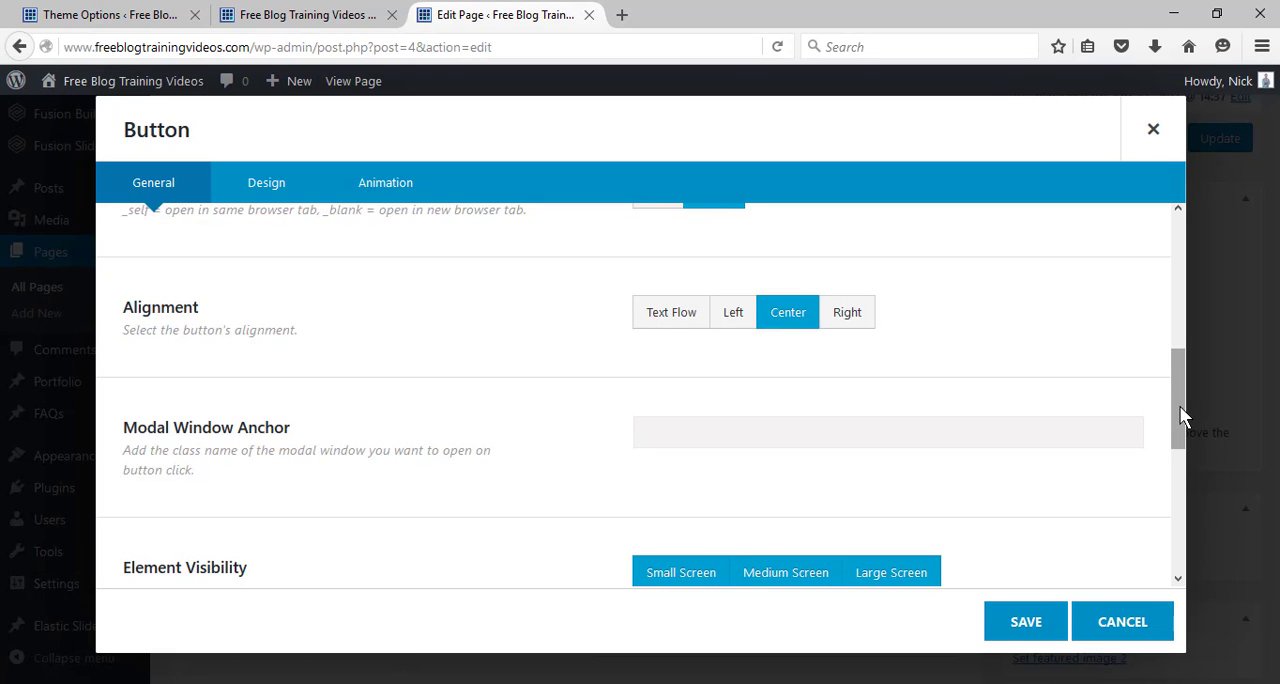
Set the button's style to Custom in its design settings.
{"action": "left_click_drag", "start_coordinate": [1181, 410], "coordinate": [1197, 229]}
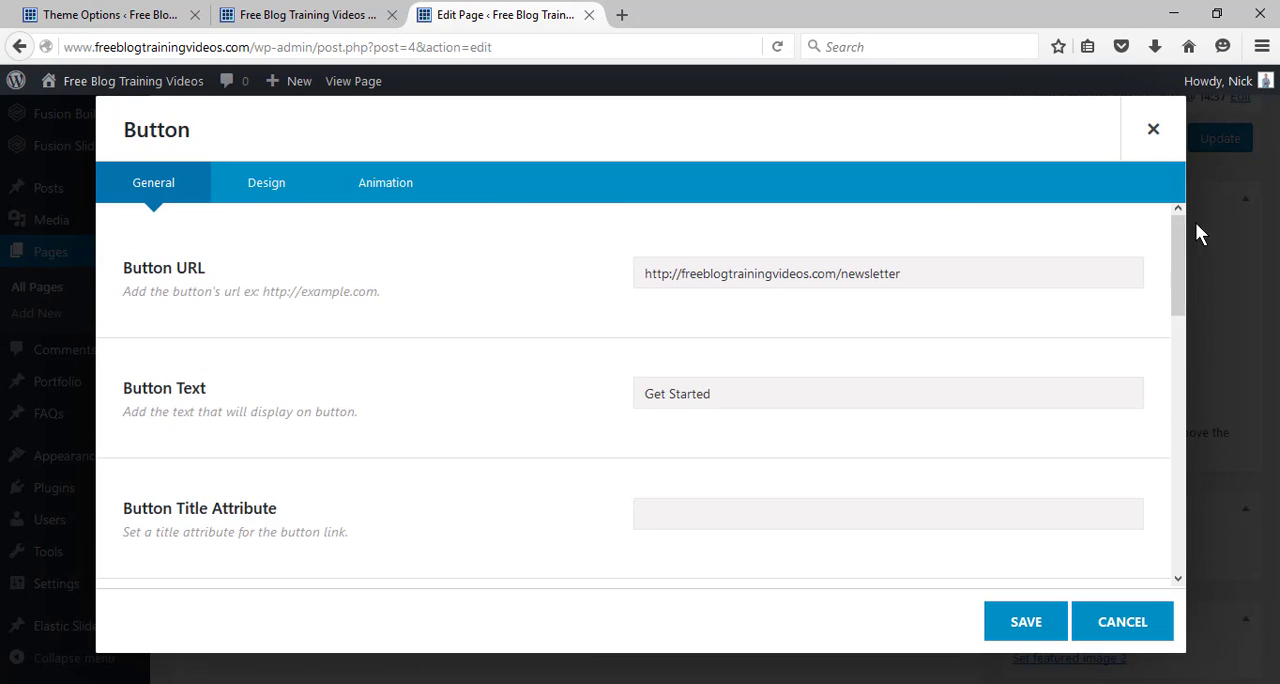
{"action": "left_click", "coordinate": [297, 200]}
{"action": "left_click", "coordinate": [769, 267]}
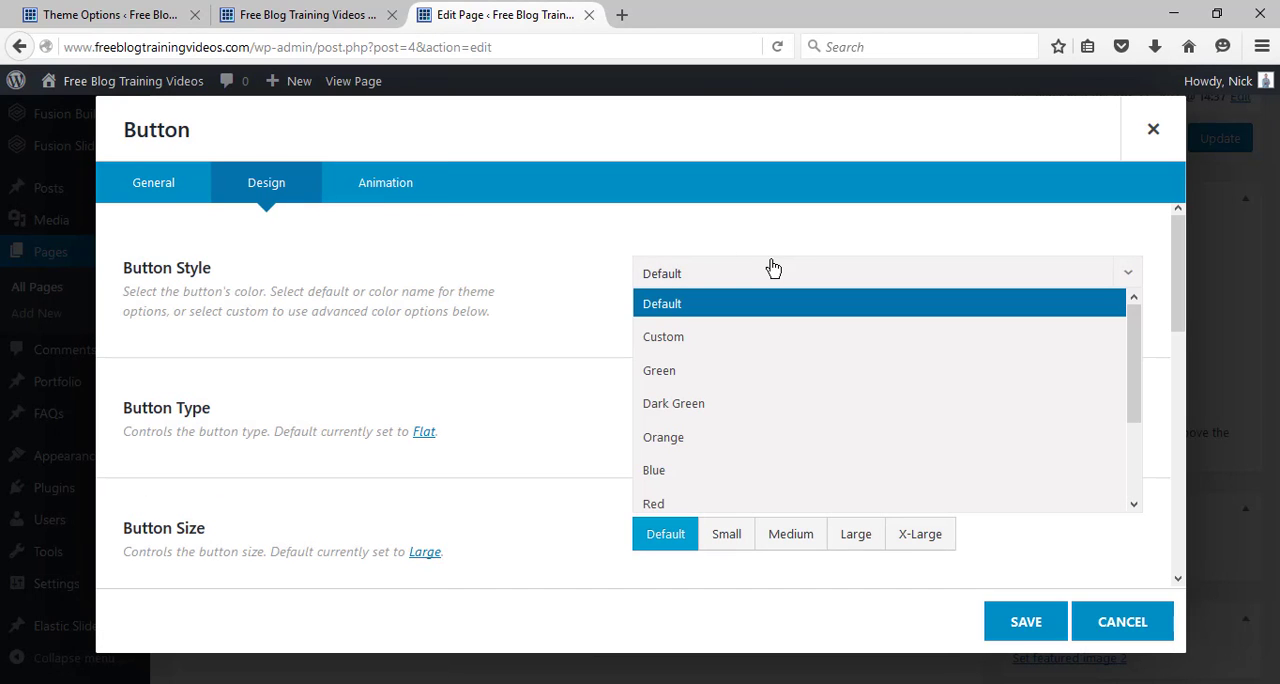
{"action": "left_click", "coordinate": [771, 336]}
{"action": "left_click", "coordinate": [703, 420]}
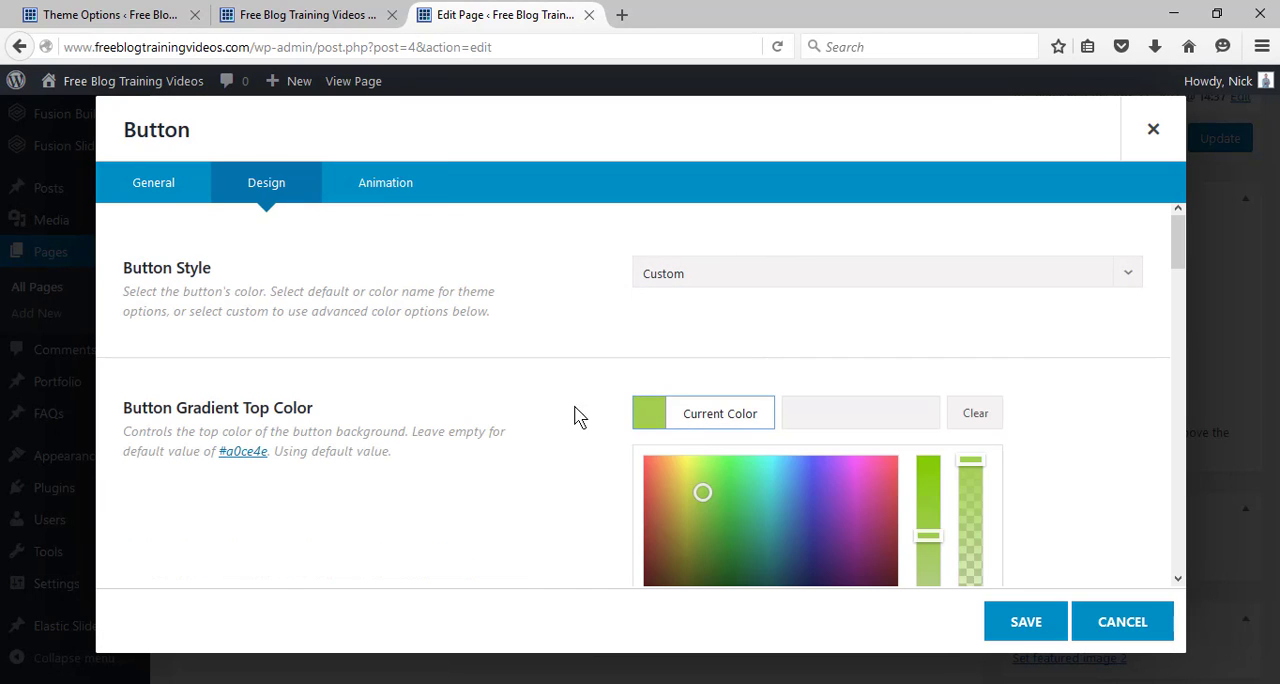
{"action": "left_click", "coordinate": [519, 411]}
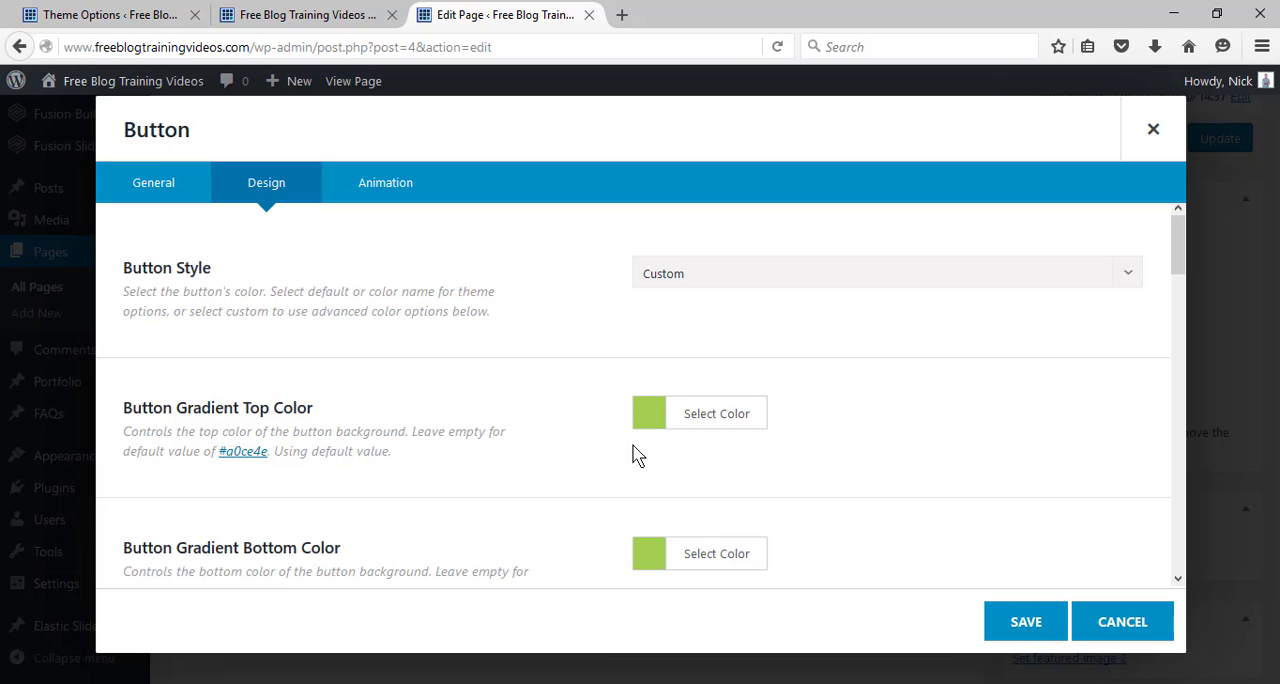
Set the Button Gradient Top Color to light blue #60b5ff and copy its hex code.
{"action": "left_click", "coordinate": [692, 422]}
{"action": "left_click_drag", "start_coordinate": [706, 497], "coordinate": [791, 456]}
{"action": "left_click_drag", "start_coordinate": [872, 411], "coordinate": [802, 416]}
{"action": "key", "text": "ctrl+c"}
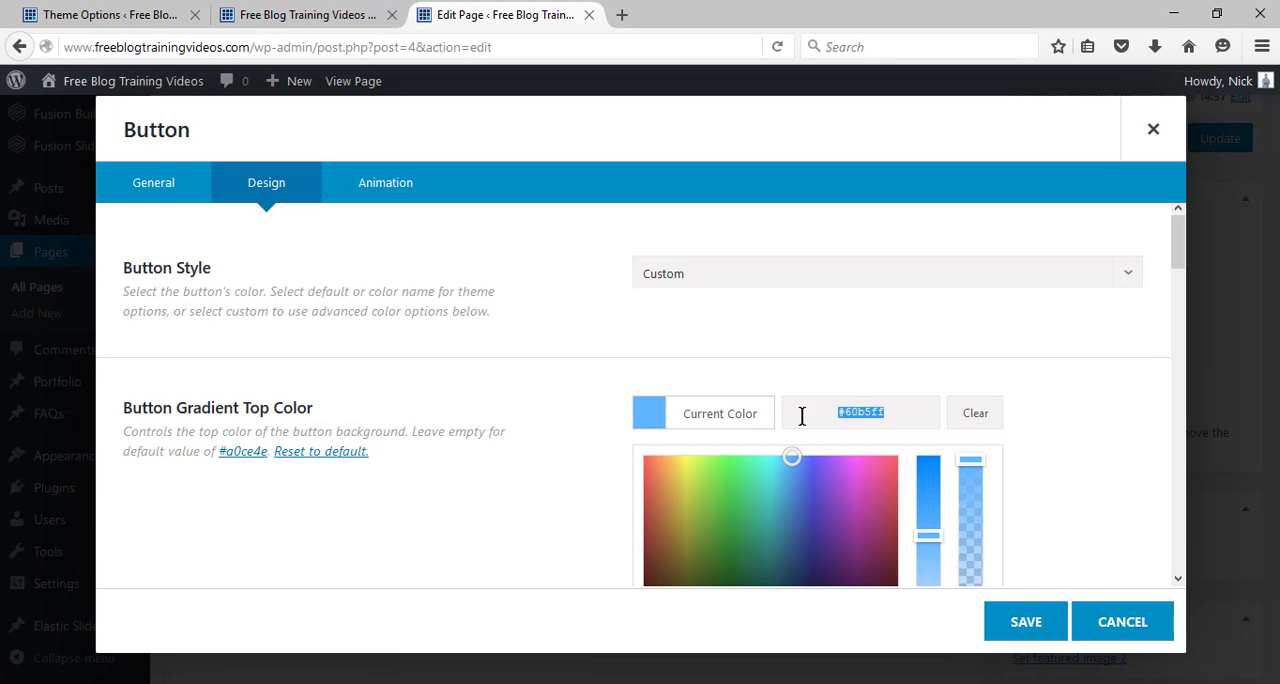
{"action": "left_click", "coordinate": [1067, 392]}
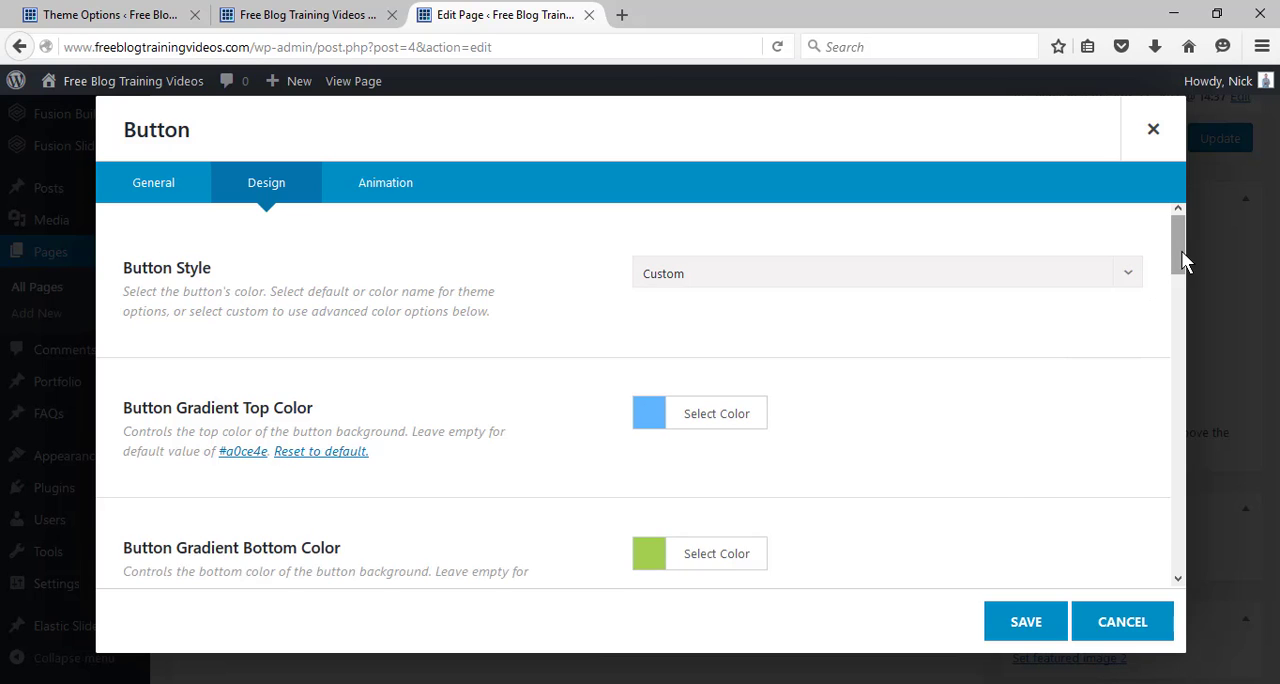
Apply the copied color #60b5ff to the Button Gradient Bottom Color.
{"action": "left_click_drag", "start_coordinate": [1180, 252], "coordinate": [1178, 278]}
{"action": "left_click", "coordinate": [736, 461]}
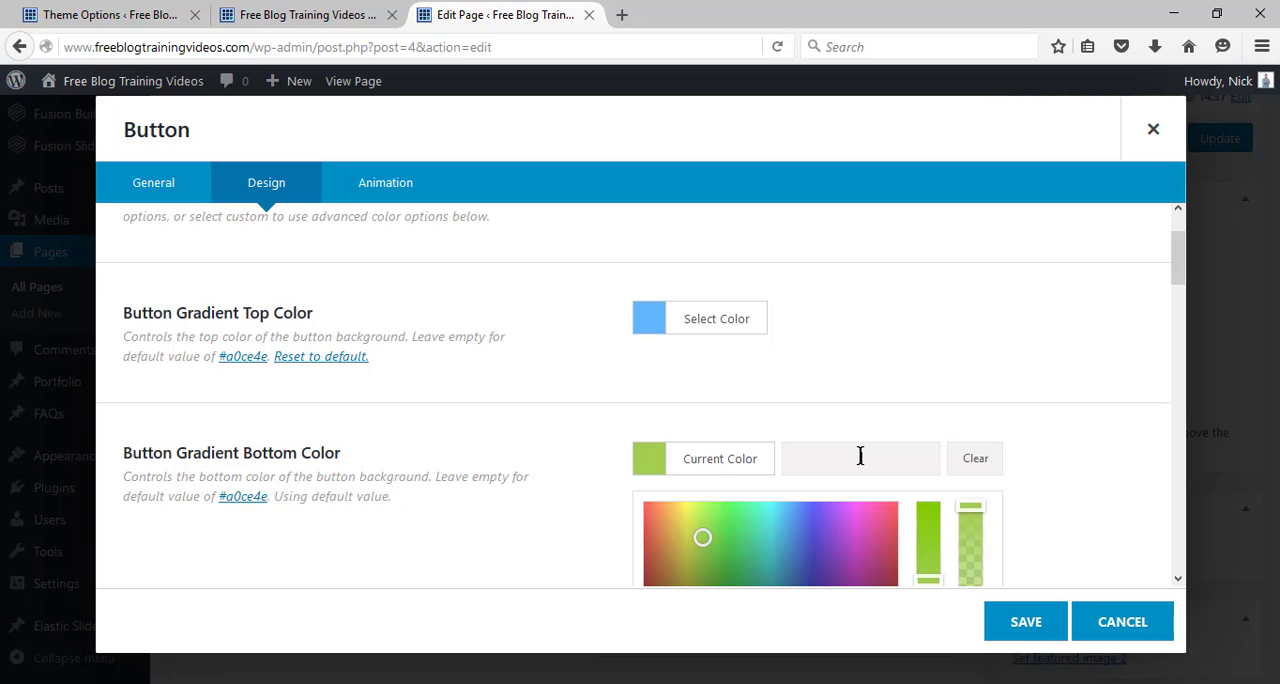
{"action": "key", "text": "ctrl+v"}
{"action": "left_click", "coordinate": [1158, 410]}
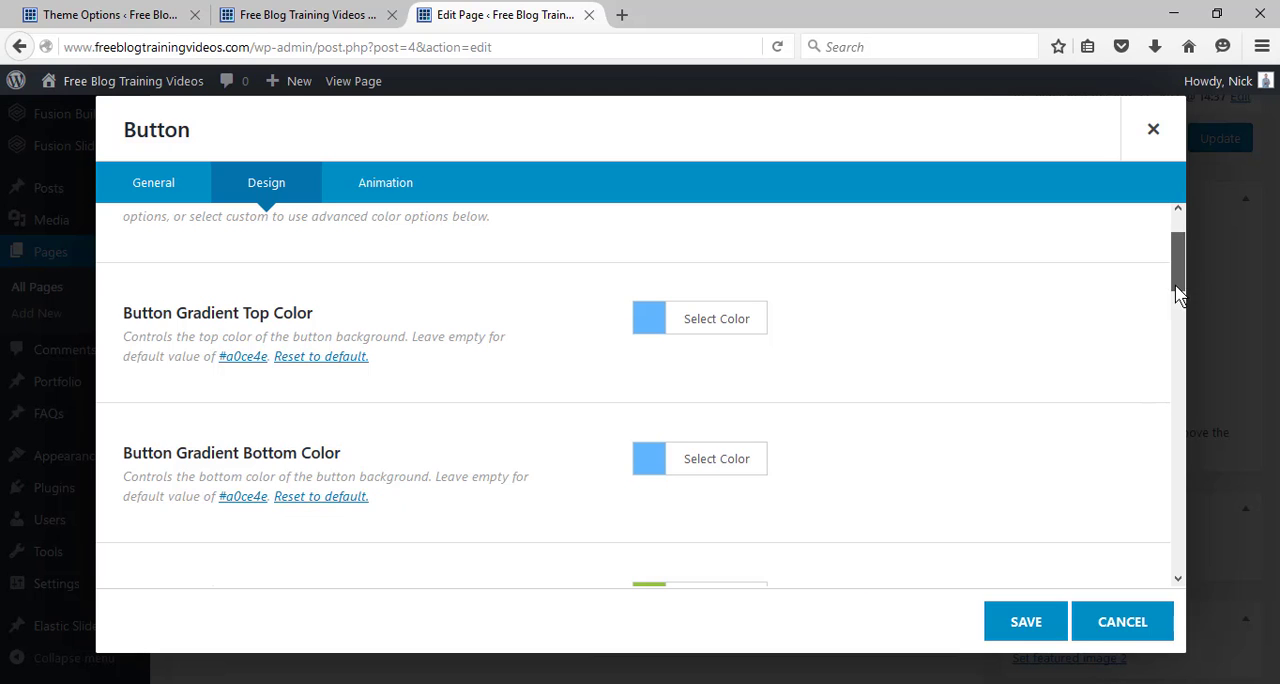
Set the Button Gradient Top Hover Color to #60b5ff and raise its saturation fully to #0088ff.
{"action": "left_click_drag", "start_coordinate": [1180, 293], "coordinate": [1172, 323]}
{"action": "left_click", "coordinate": [702, 352]}
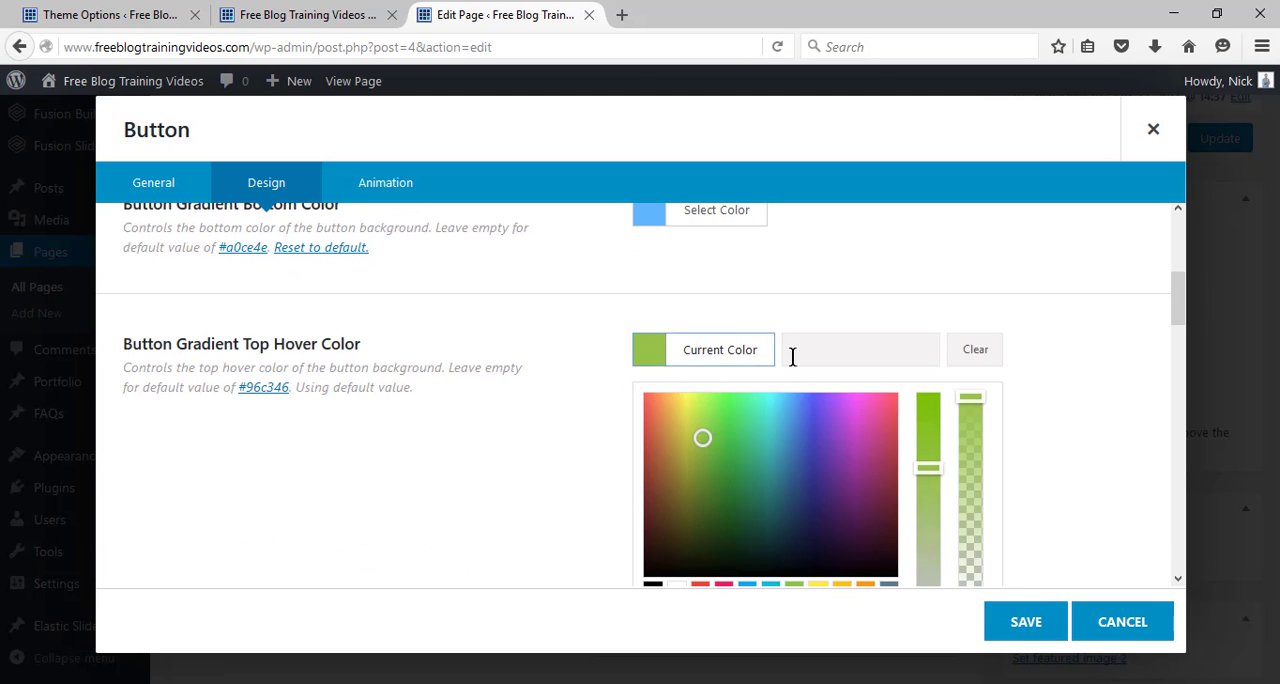
{"action": "left_click", "coordinate": [883, 357]}
{"action": "key", "text": "ctrl+v"}
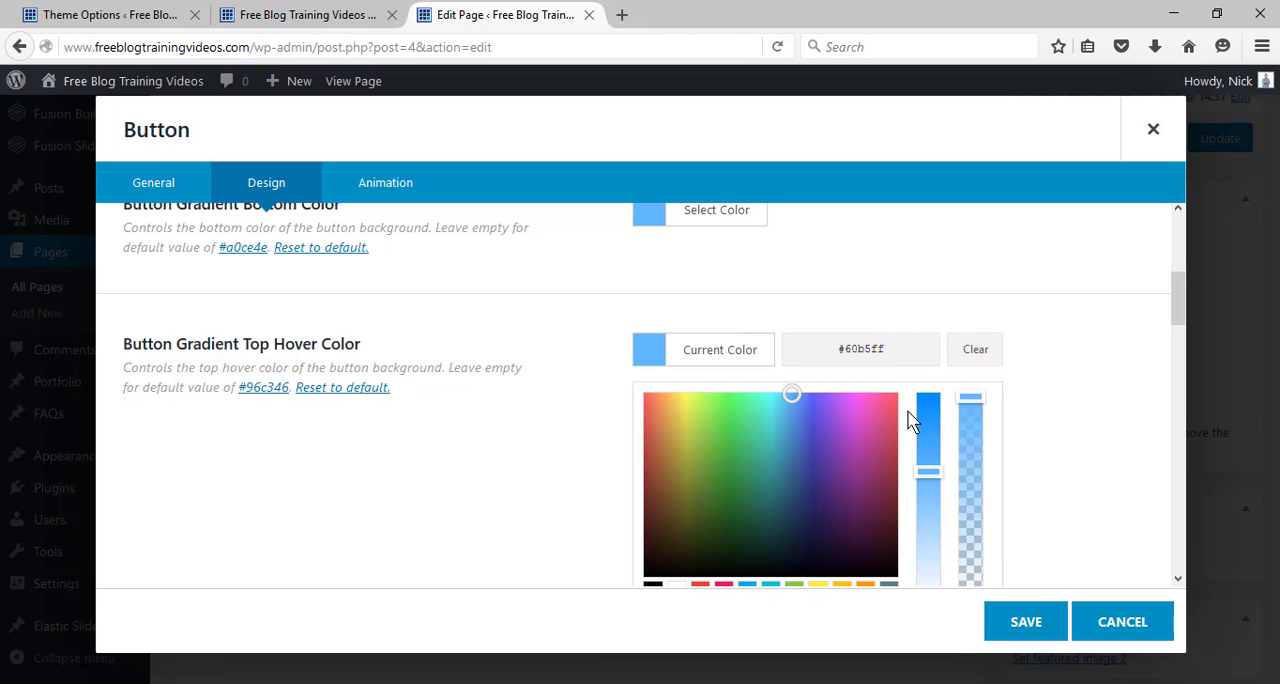
{"action": "left_click_drag", "start_coordinate": [926, 474], "coordinate": [926, 391]}
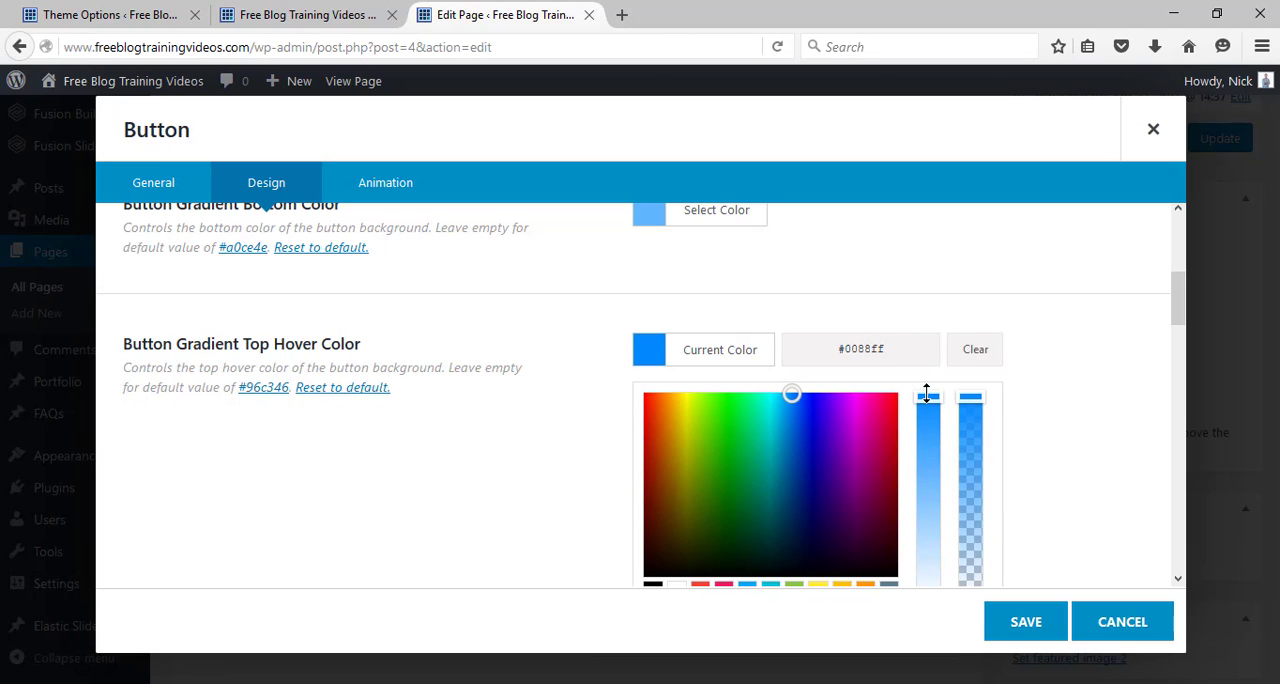
{"action": "left_click", "coordinate": [1012, 398]}
Give the Button Gradient Bottom Hover Color #60b5ff and raise its saturation fully to match the top hover blue.
{"action": "left_click", "coordinate": [692, 502]}
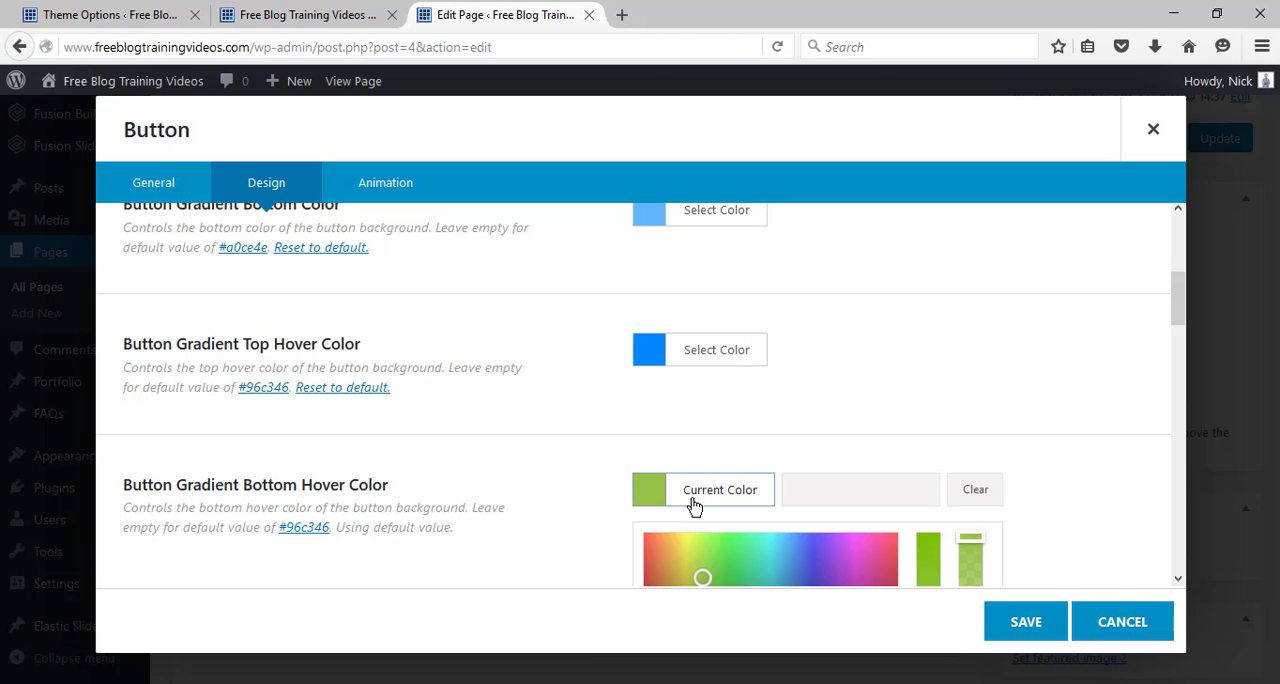
{"action": "left_click", "coordinate": [817, 486]}
{"action": "key", "text": "ctrl+v"}
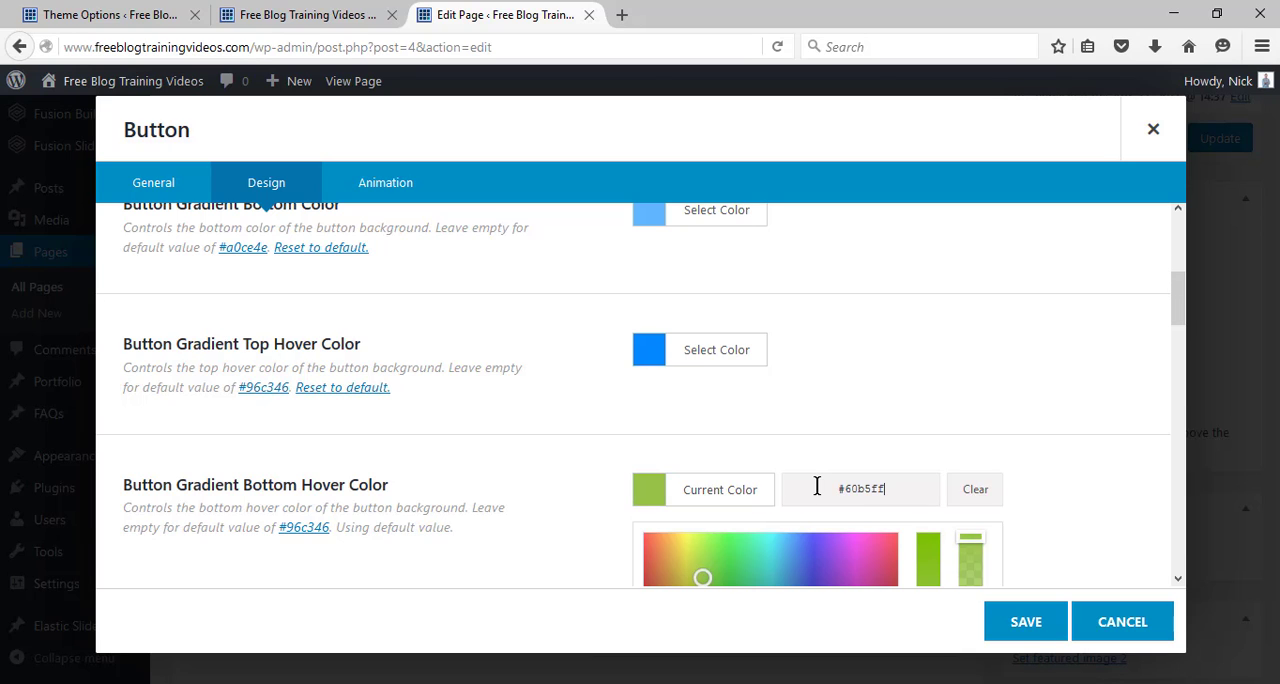
{"action": "left_click_drag", "start_coordinate": [1184, 322], "coordinate": [1184, 352]}
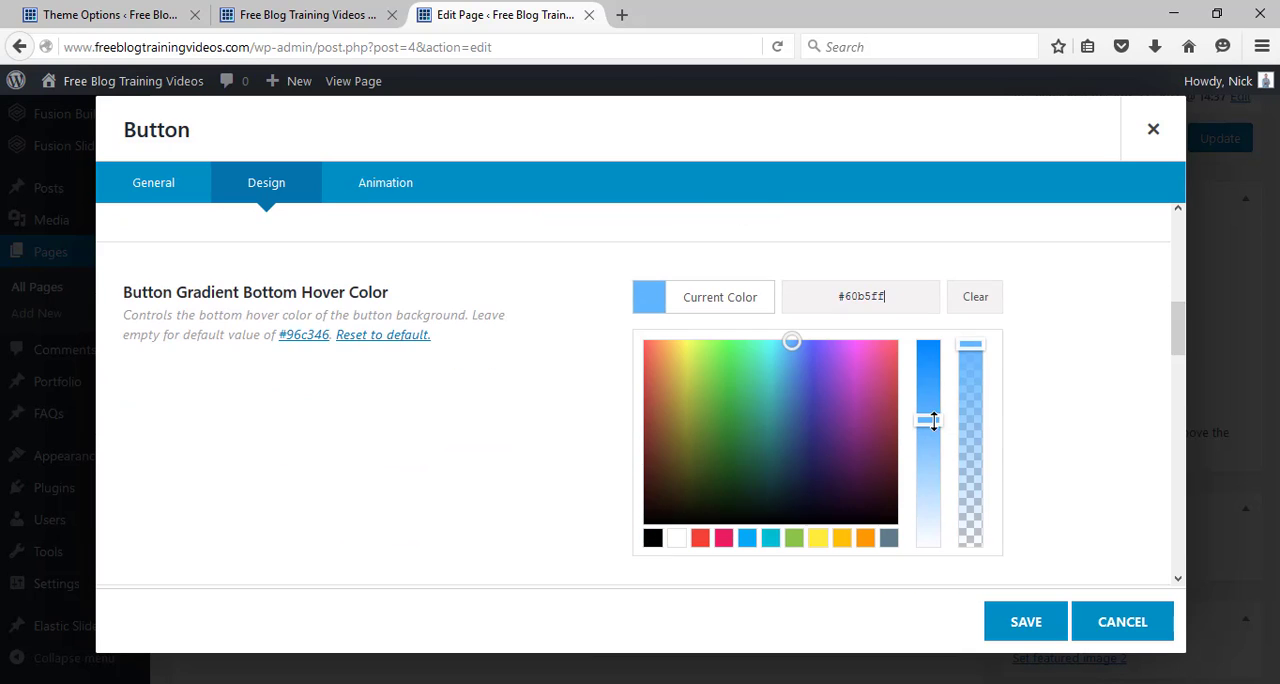
{"action": "left_click_drag", "start_coordinate": [929, 420], "coordinate": [930, 342]}
{"action": "left_click", "coordinate": [1057, 323]}
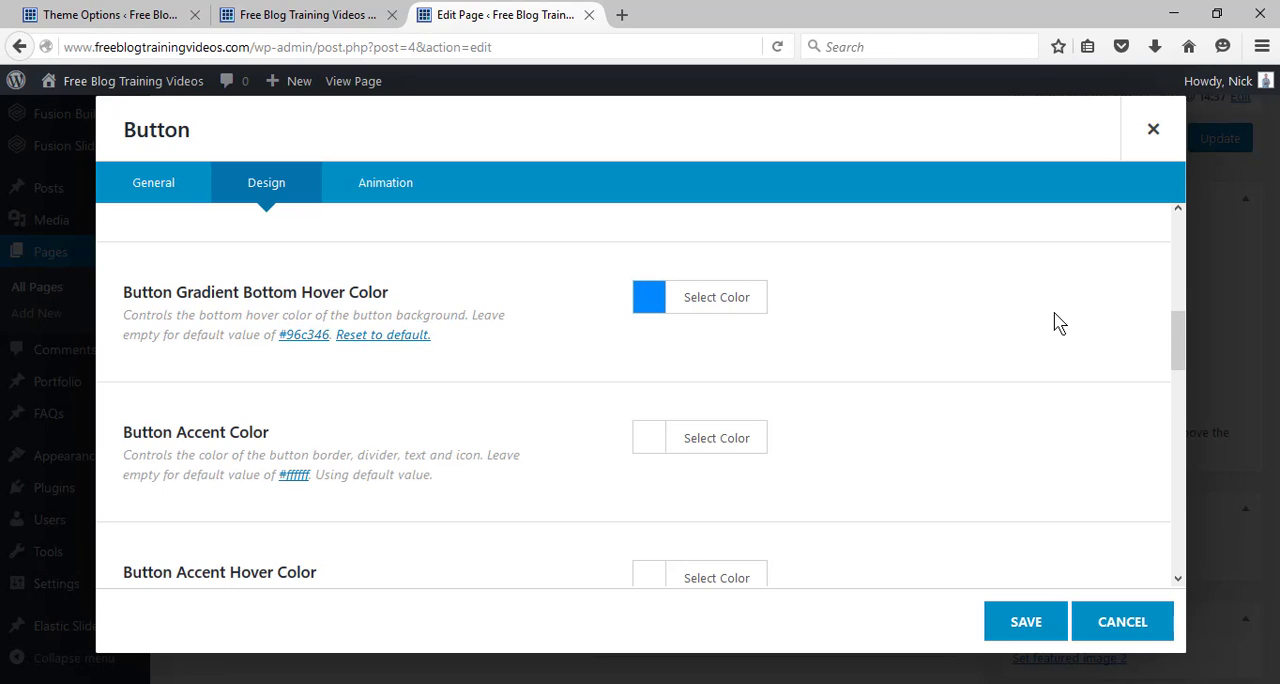
Choose white for both the Button Accent Color and the Button Accent Hover Color.
{"action": "left_click_drag", "start_coordinate": [1181, 335], "coordinate": [1176, 365]}
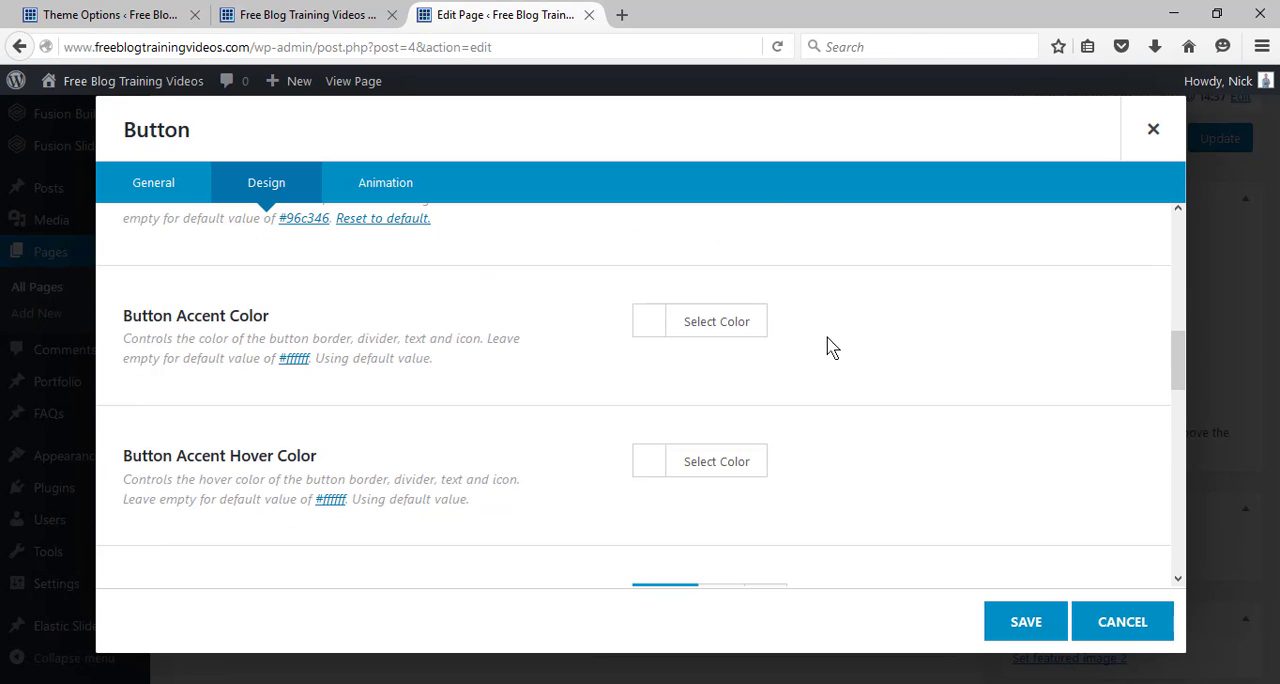
{"action": "left_click", "coordinate": [690, 324]}
{"action": "left_click", "coordinate": [676, 561]}
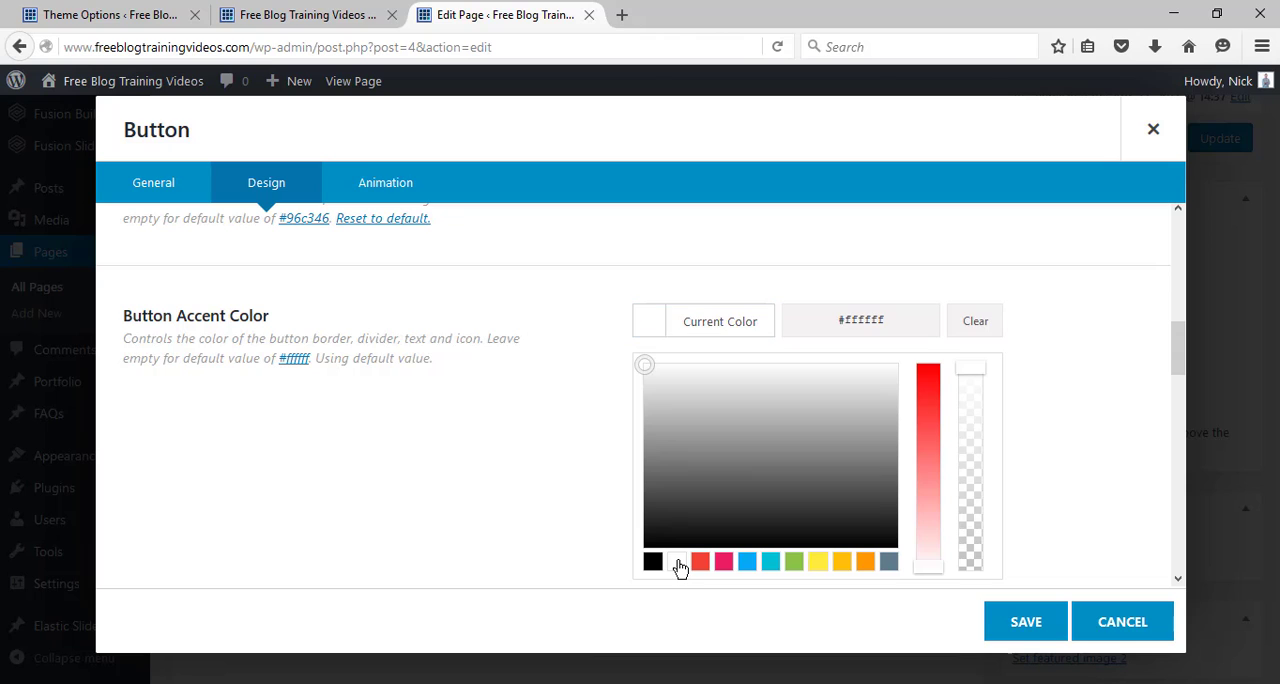
{"action": "left_click", "coordinate": [571, 488]}
{"action": "left_click", "coordinate": [700, 465]}
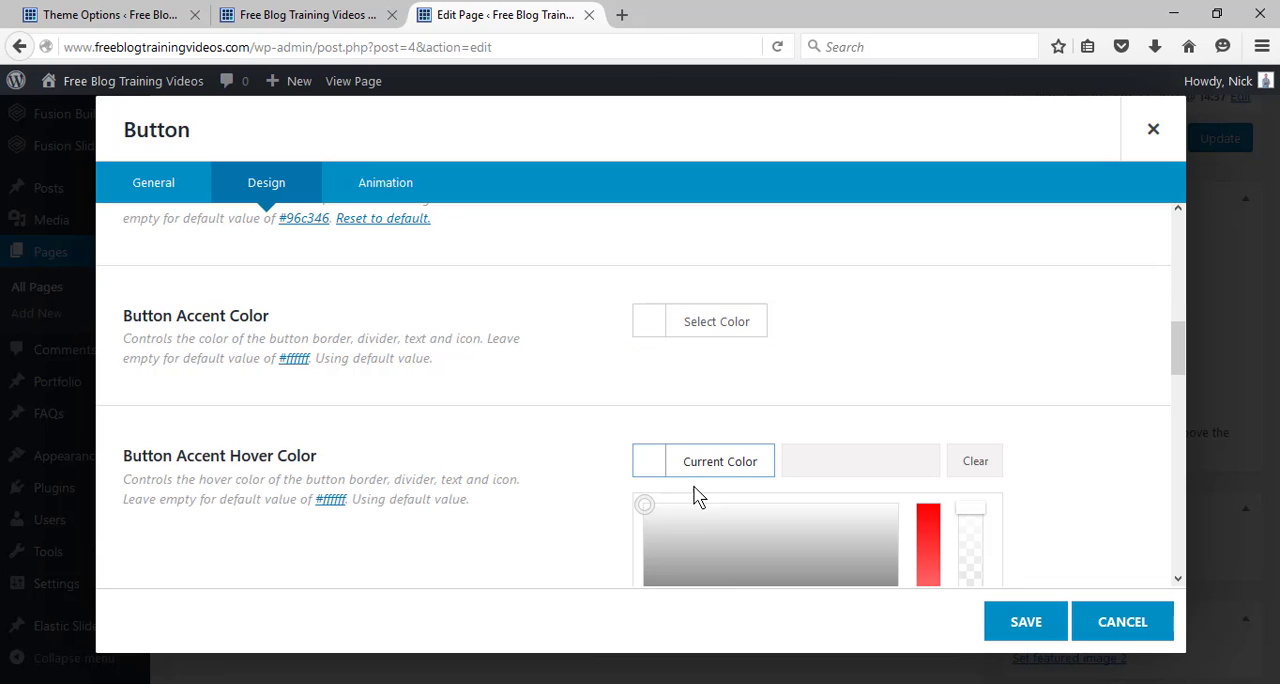
{"action": "scroll", "coordinate": [1183, 393], "scroll_direction": "down", "scroll_amount": 3}
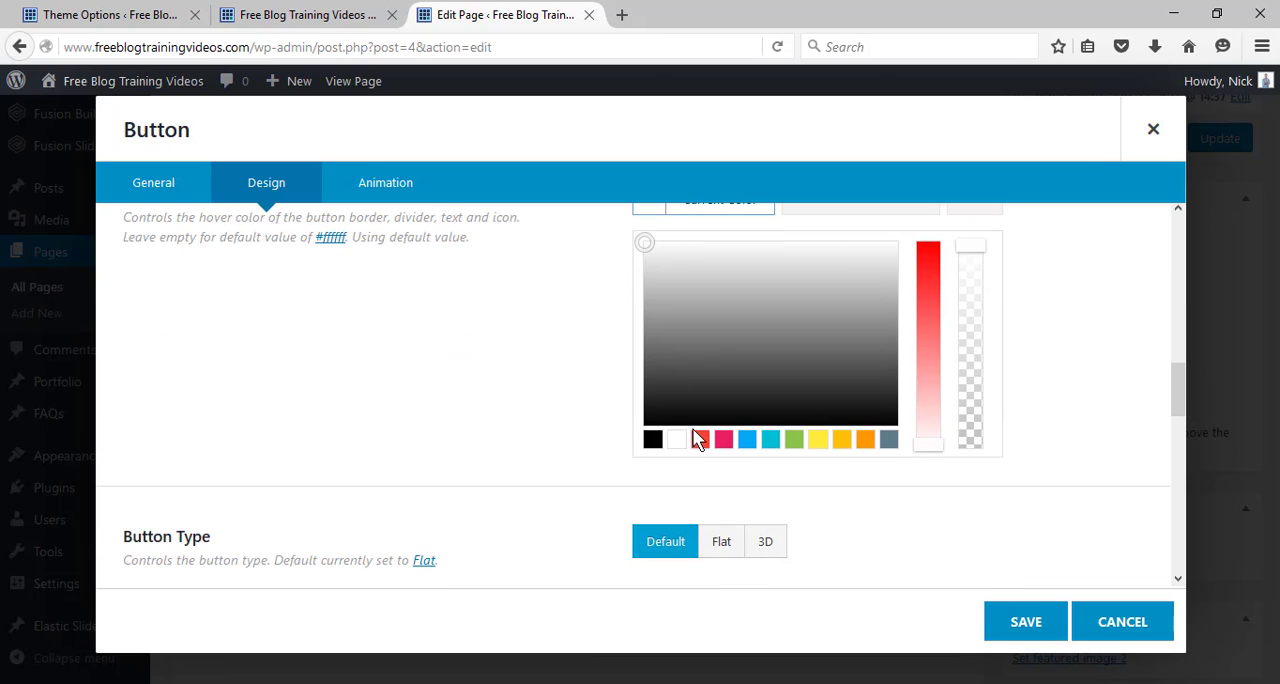
{"action": "left_click", "coordinate": [684, 445]}
{"action": "left_click", "coordinate": [516, 395]}
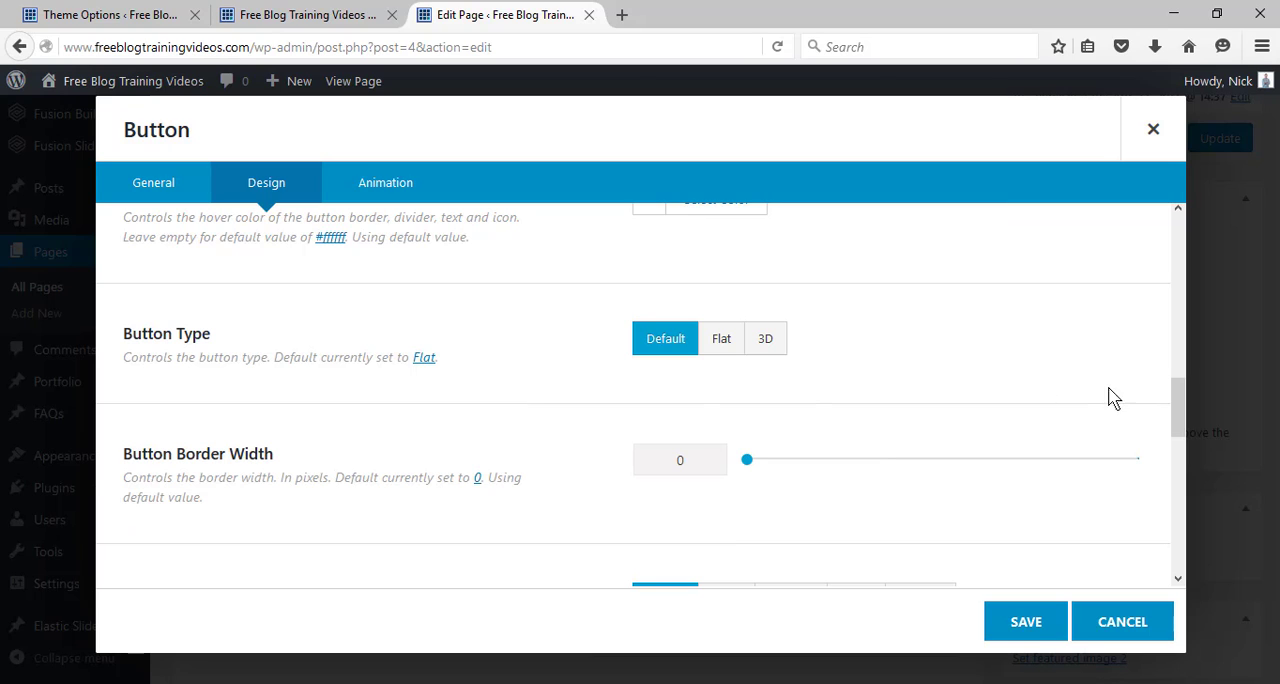
Set the button type to Flat and its size to X-Large.
{"action": "left_click", "coordinate": [723, 341]}
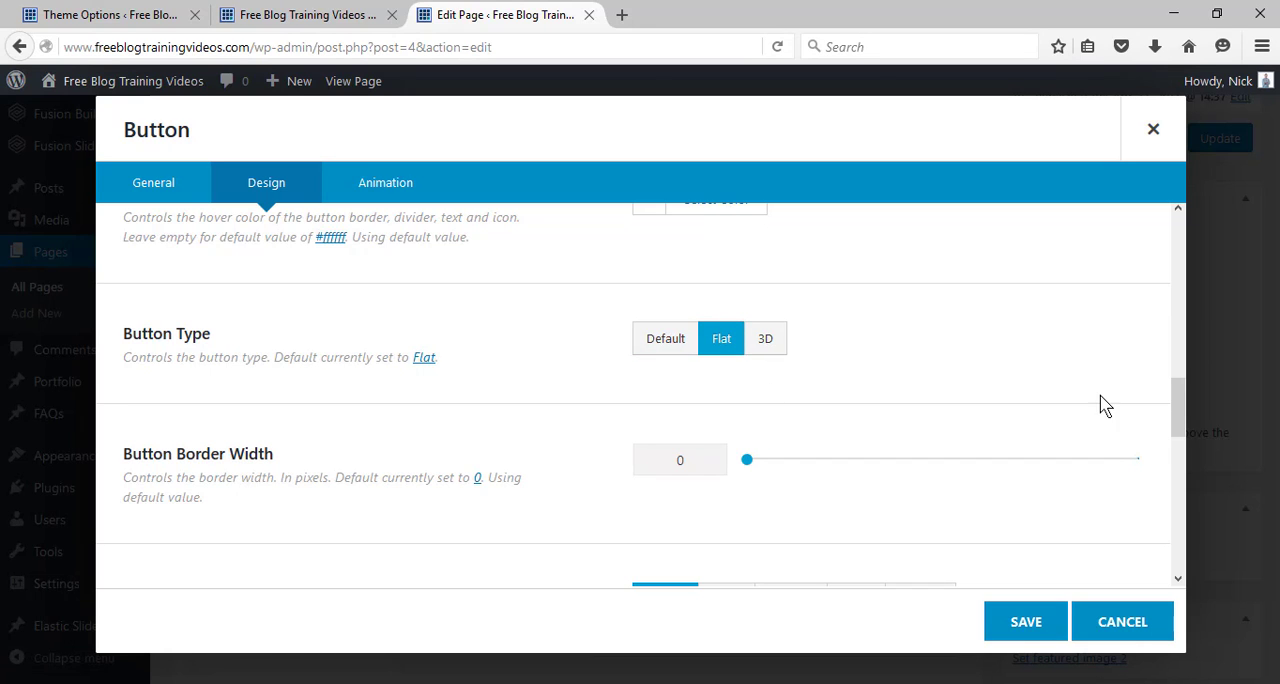
{"action": "left_click_drag", "start_coordinate": [1177, 412], "coordinate": [1177, 479]}
{"action": "left_click", "coordinate": [938, 370]}
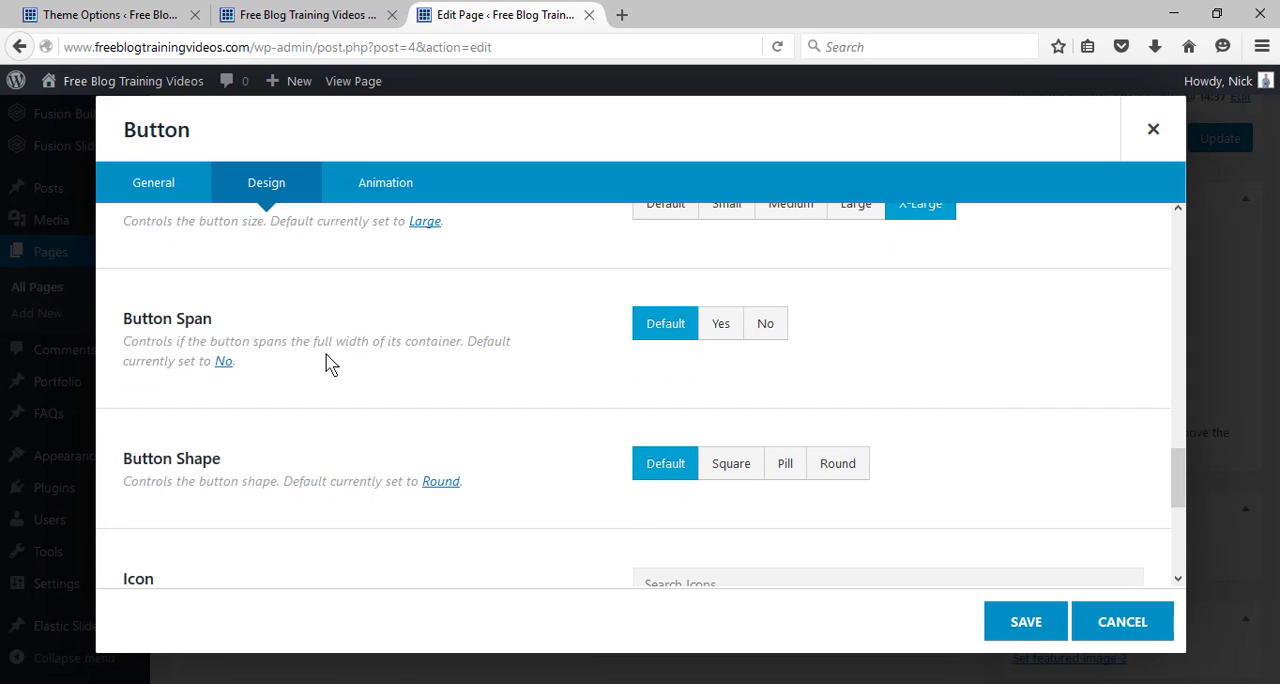
Set the button span to No and the shape to Square, and save the button settings.
{"action": "left_click", "coordinate": [768, 336]}
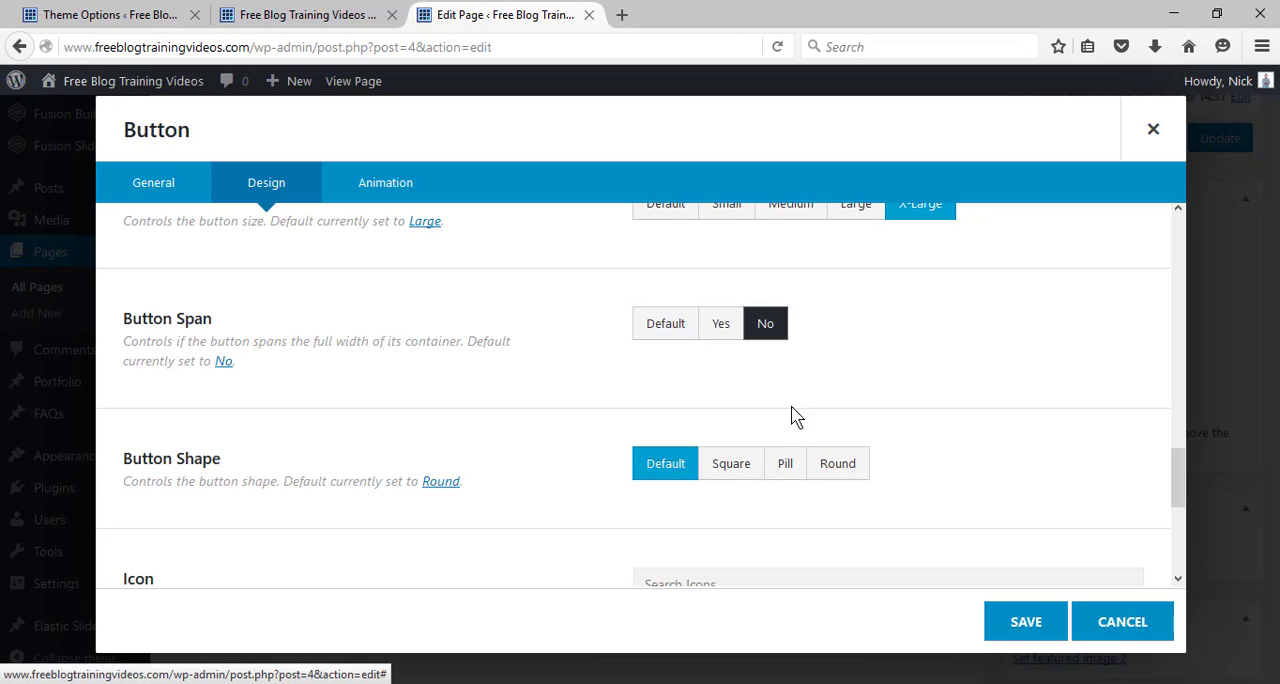
{"action": "left_click", "coordinate": [729, 477]}
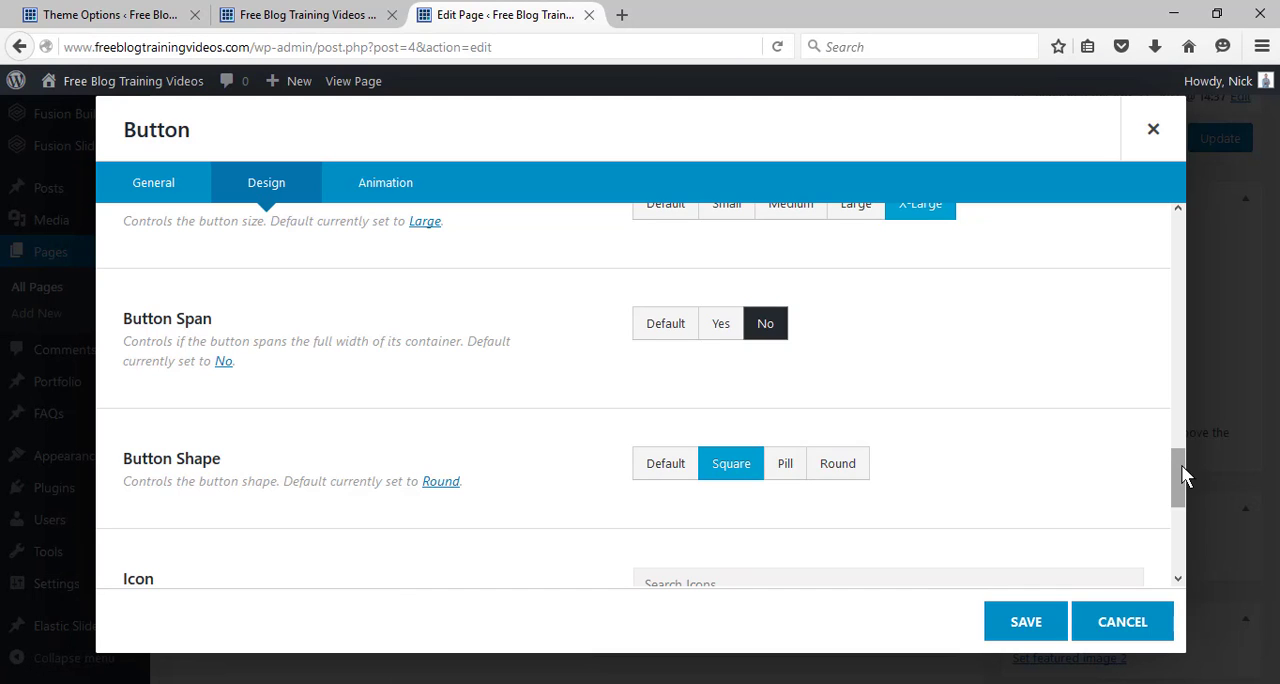
{"action": "left_click_drag", "start_coordinate": [1181, 464], "coordinate": [1182, 548]}
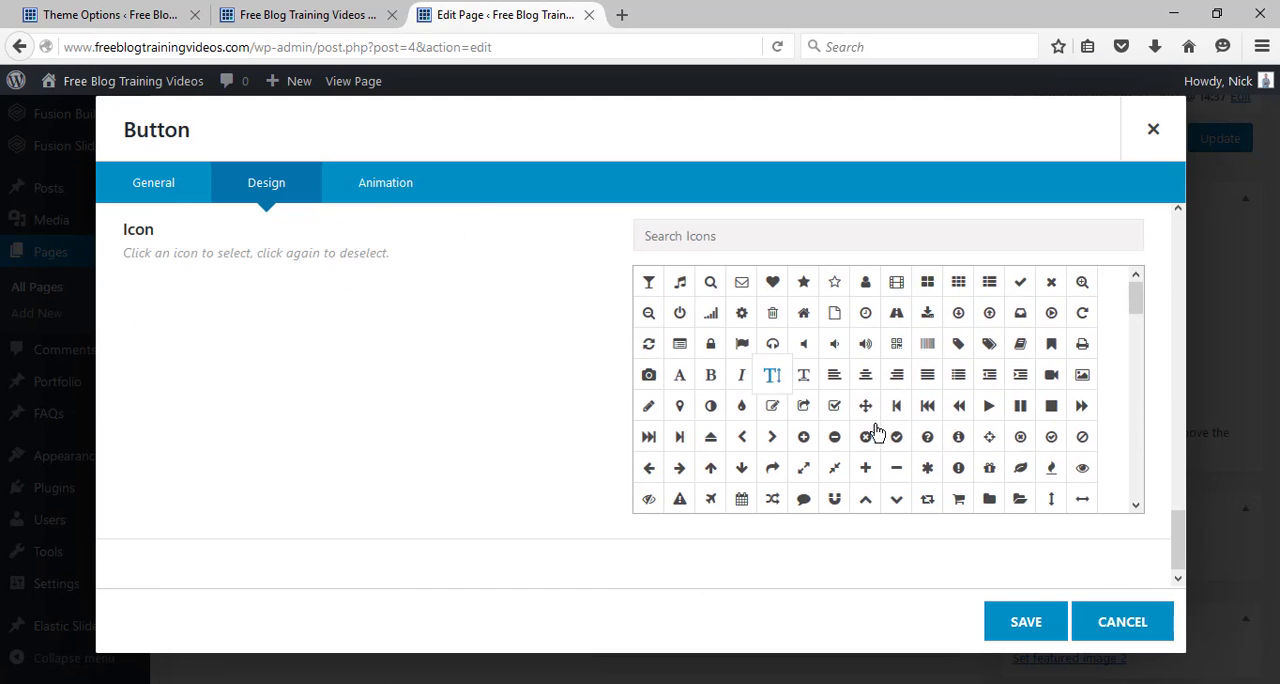
{"action": "left_click", "coordinate": [1025, 622]}
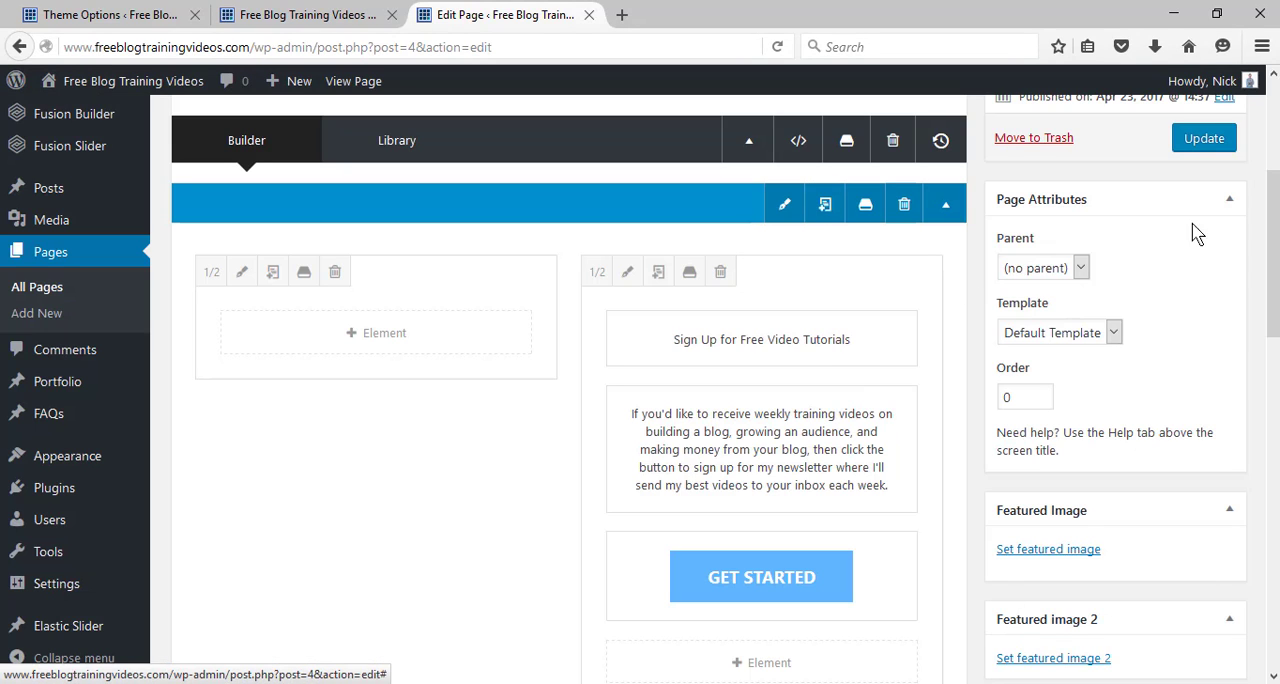
Update the home page and reload the live site to check the sign-up section.
{"action": "left_click", "coordinate": [1205, 139]}
{"action": "left_click", "coordinate": [308, 12]}
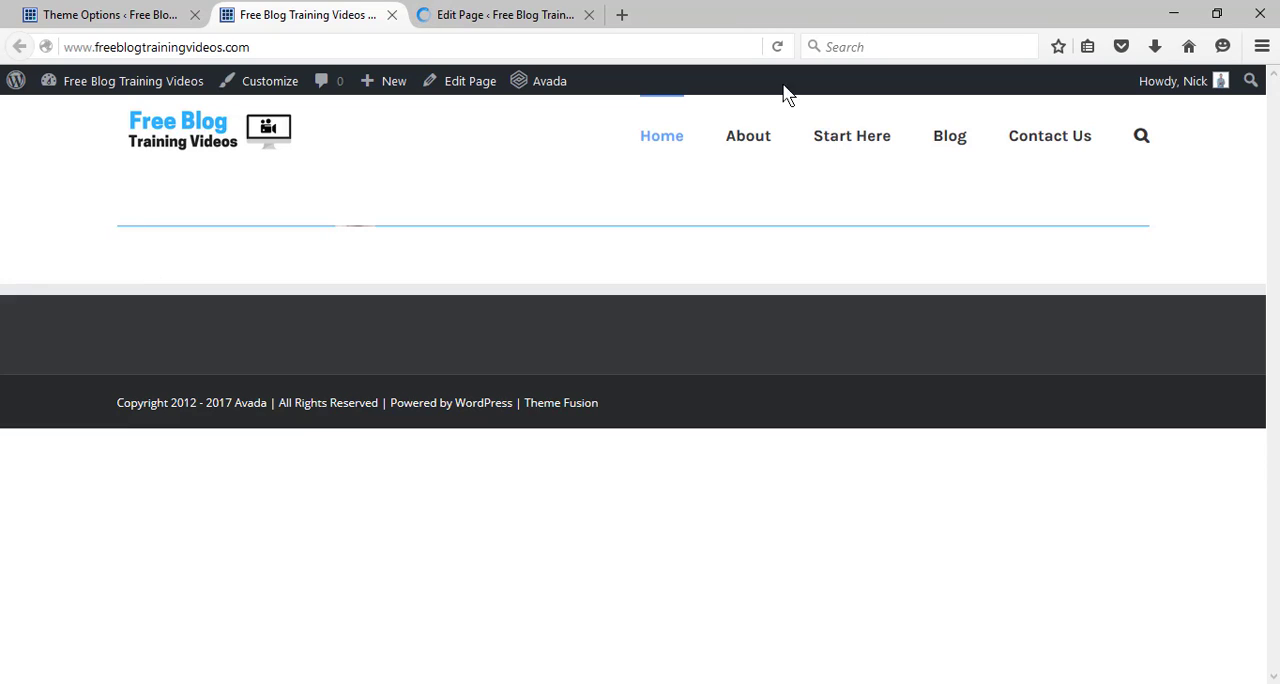
{"action": "left_click", "coordinate": [778, 47]}
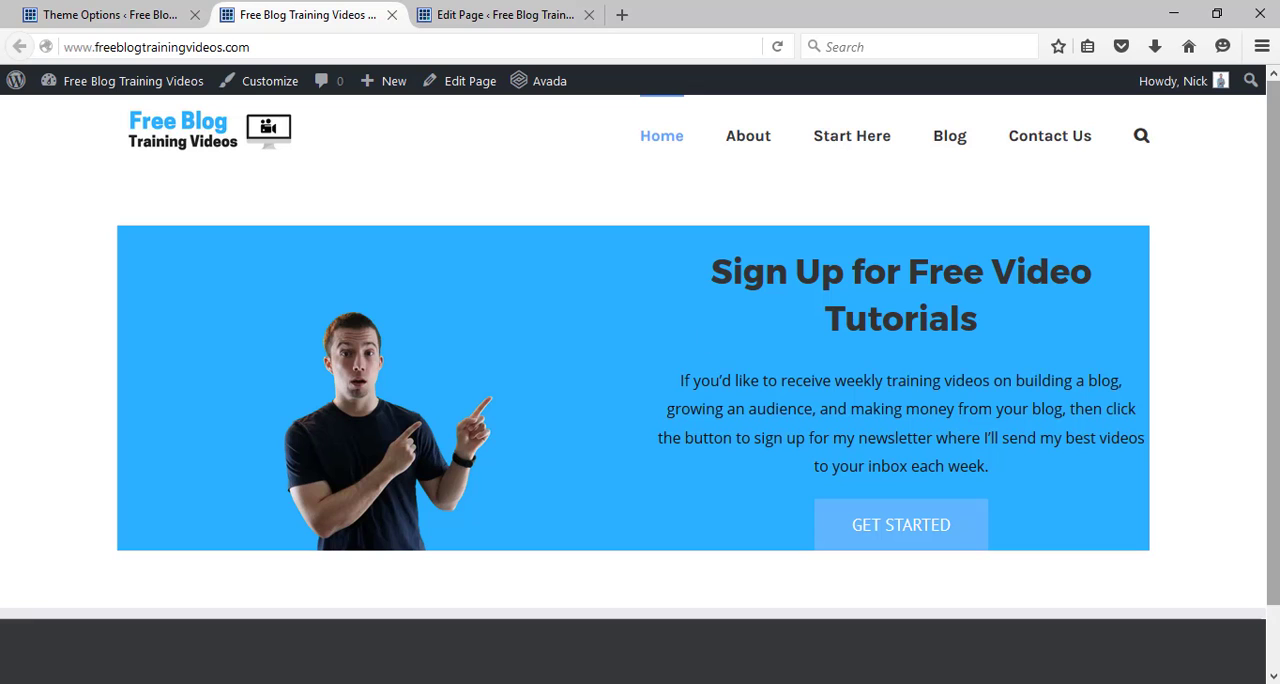
Return to the page editor and set the page template to 100% Width.
{"action": "left_click", "coordinate": [474, 12]}
{"action": "scroll", "coordinate": [1040, 270], "scroll_direction": "down", "scroll_amount": 5}
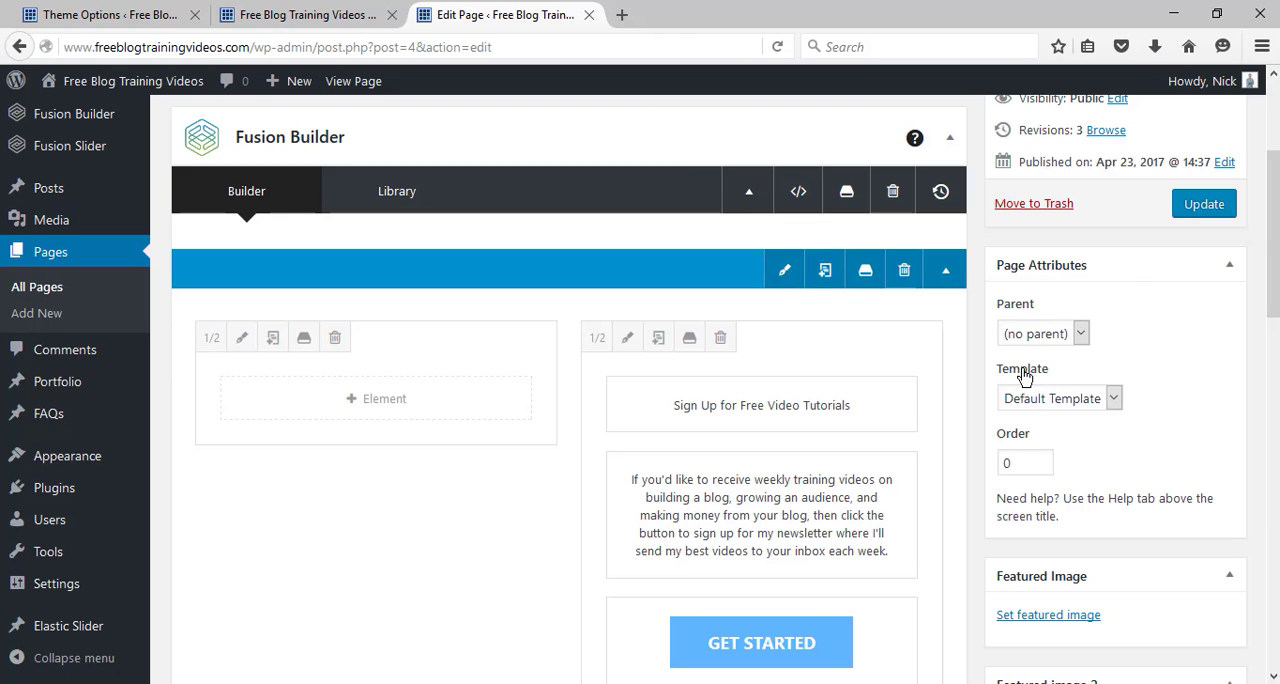
{"action": "left_click", "coordinate": [1034, 400]}
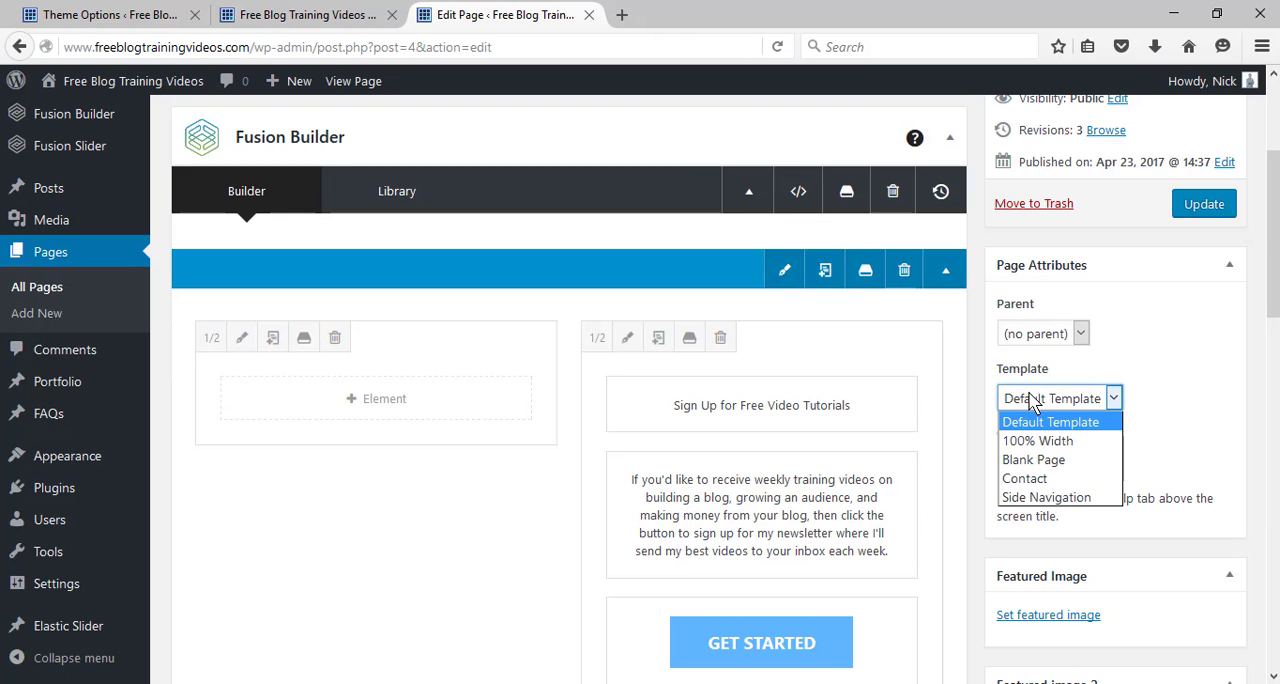
{"action": "left_click", "coordinate": [1038, 441]}
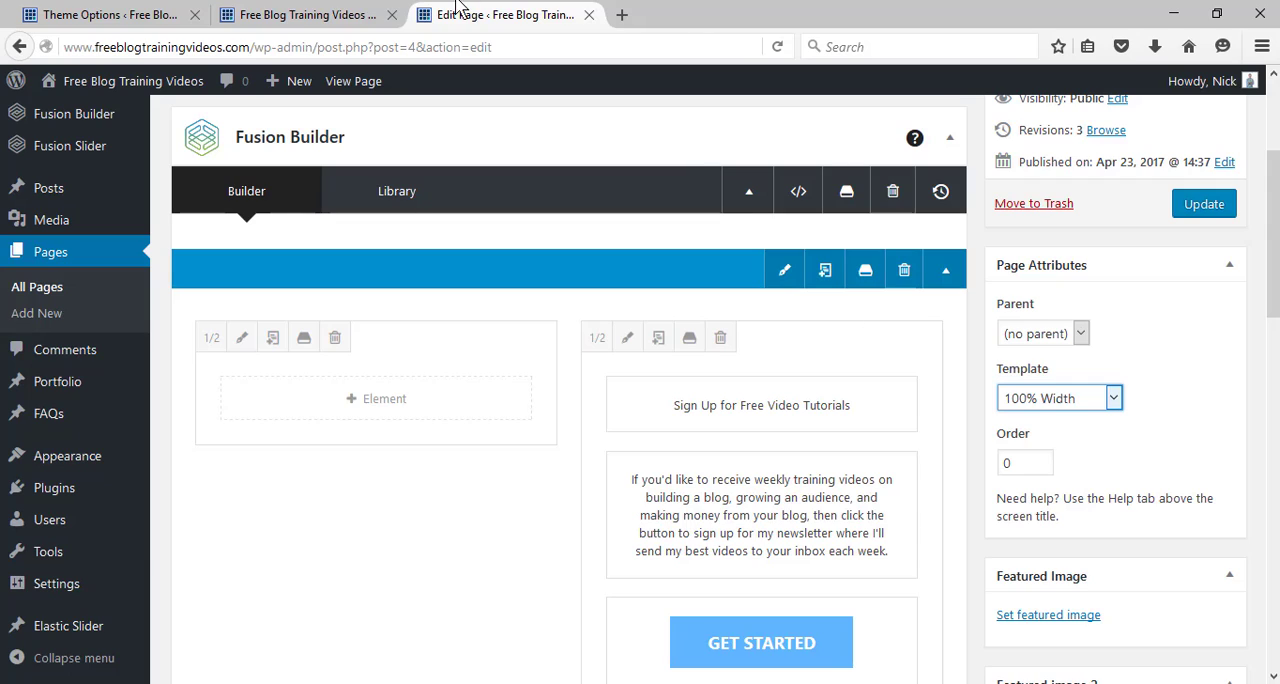
Set the page content's top padding to 0px in the home page's Fusion Page Options.
{"action": "left_click", "coordinate": [355, 14]}
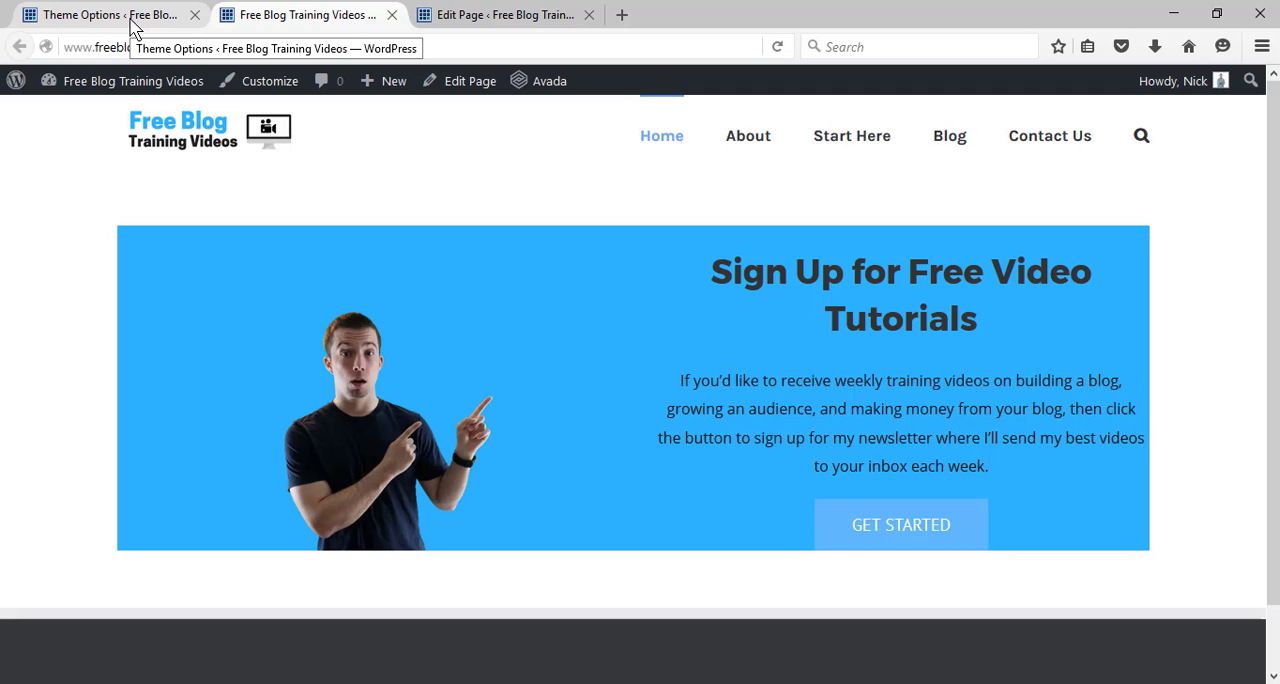
{"action": "left_click", "coordinate": [515, 14]}
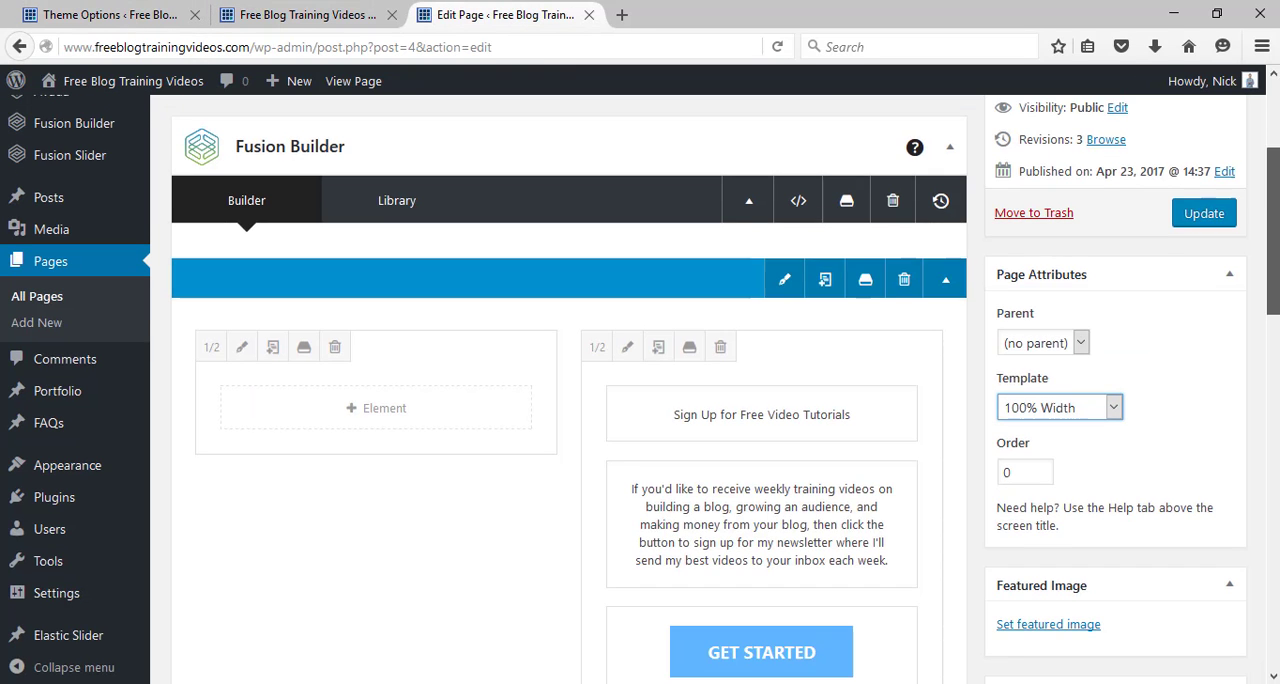
{"action": "scroll", "coordinate": [568, 390], "scroll_direction": "down", "scroll_amount": 10}
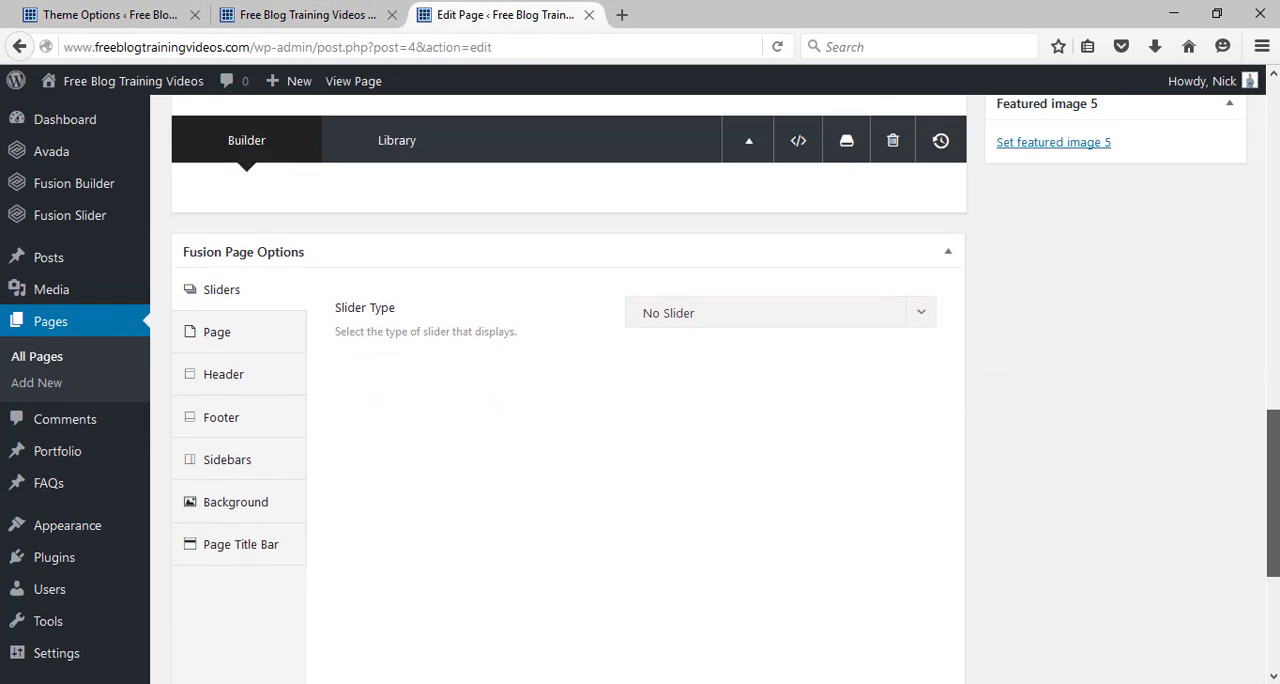
{"action": "left_click", "coordinate": [207, 345]}
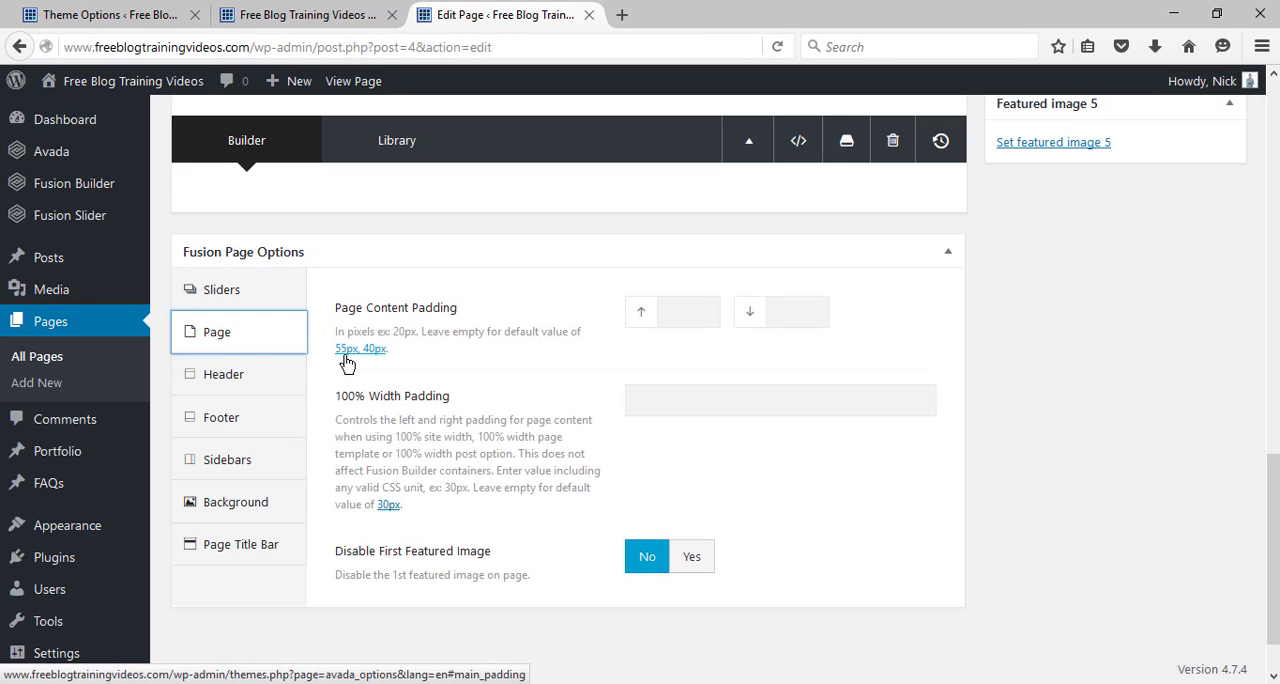
{"action": "left_click", "coordinate": [690, 308]}
{"action": "type", "text": "0px"}
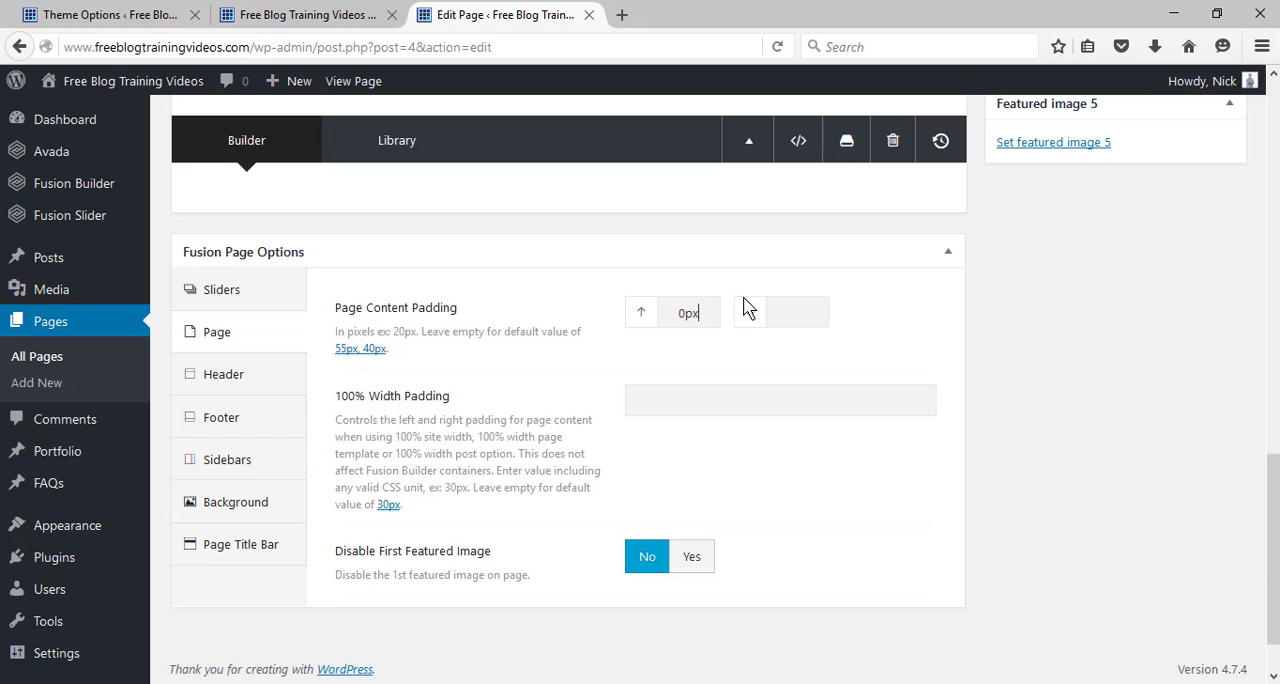
{"action": "left_click", "coordinate": [790, 301]}
Update the home page and reload the live site to check the full-width banner.
{"action": "scroll", "coordinate": [790, 301], "scroll_direction": "up", "scroll_amount": 10}
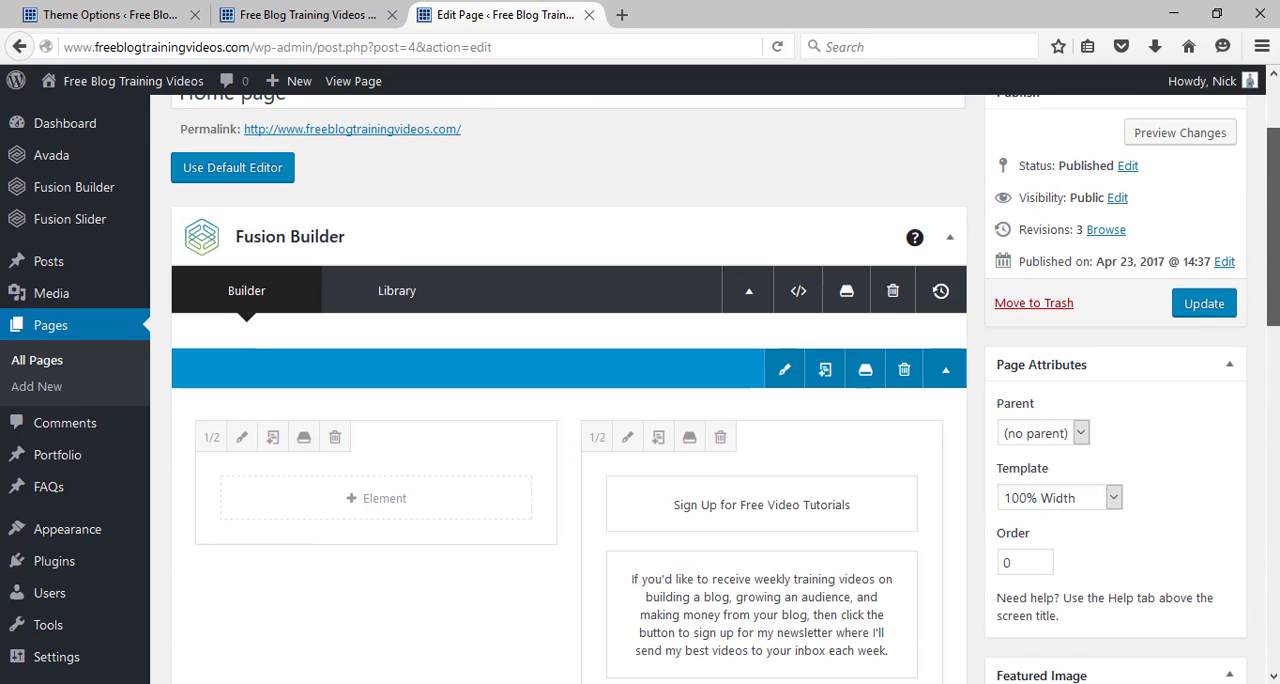
{"action": "left_click", "coordinate": [1205, 305]}
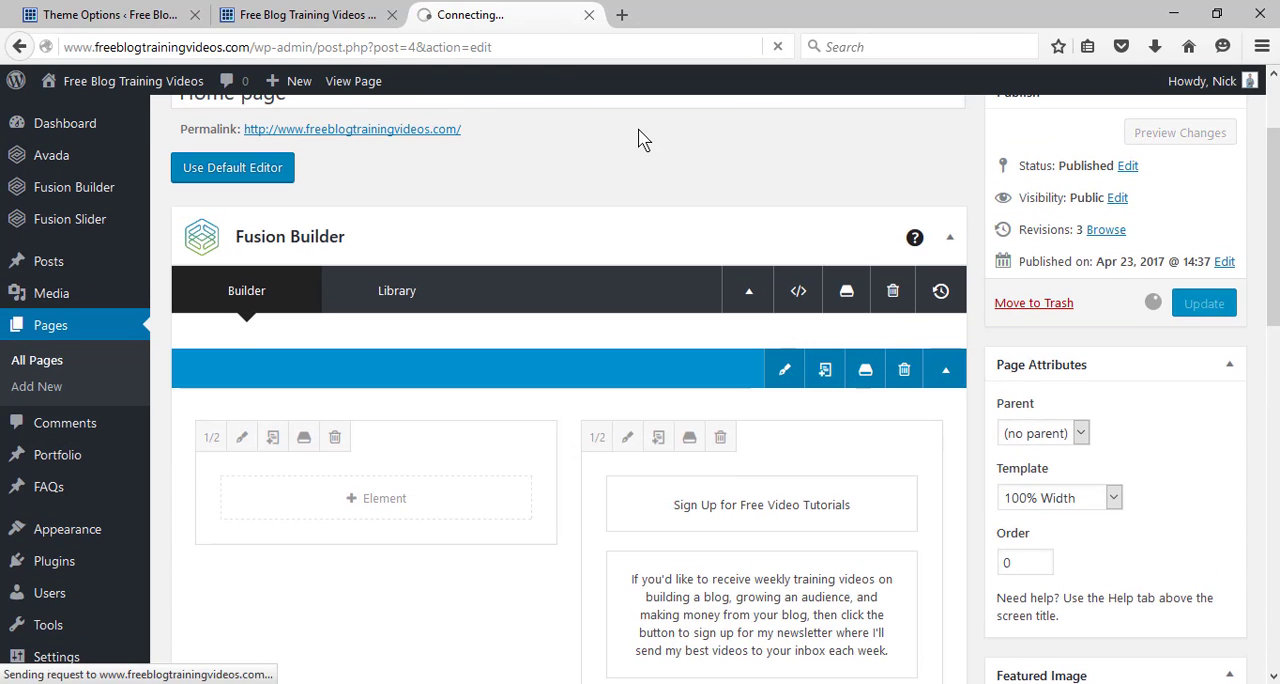
{"action": "left_click", "coordinate": [362, 12]}
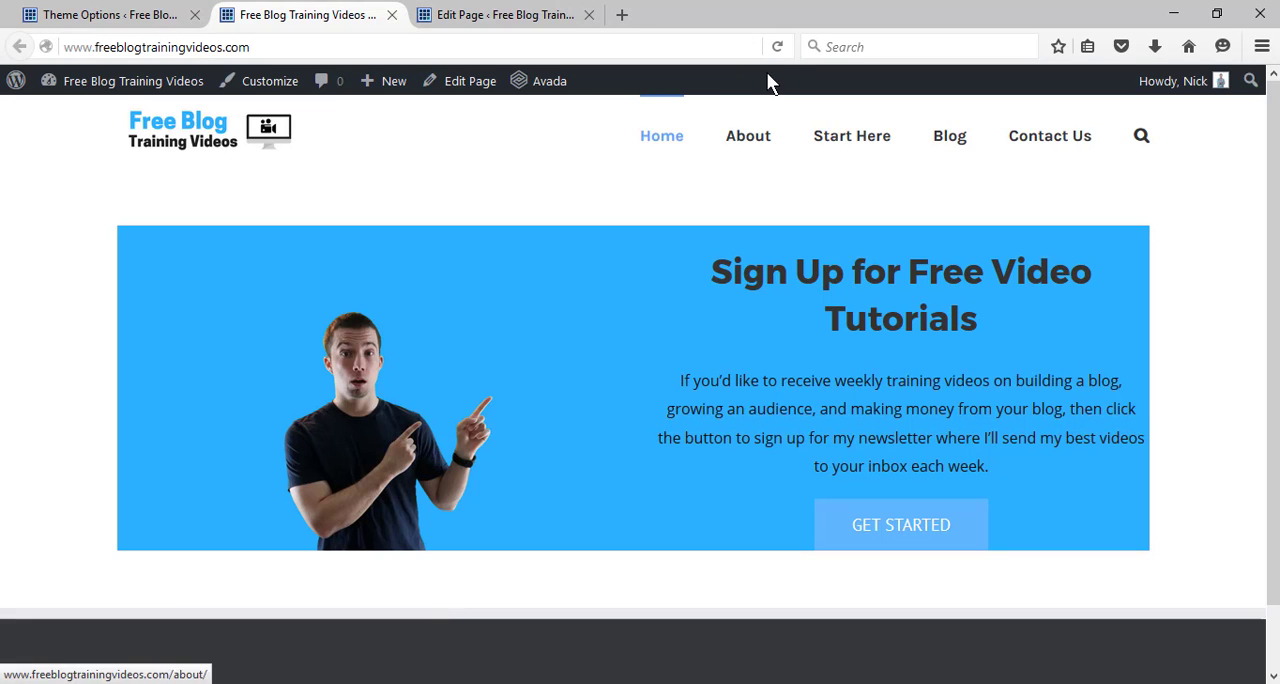
{"action": "left_click", "coordinate": [778, 48]}
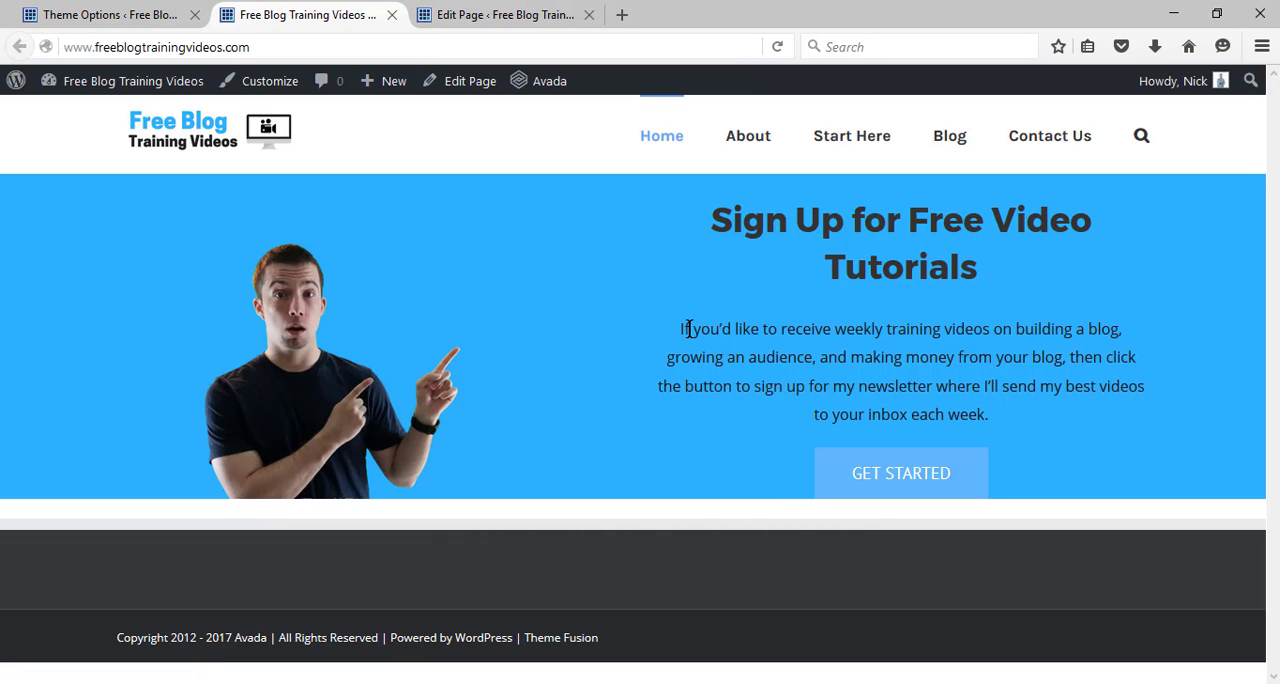
Set the banner container's bottom padding to 100px and save the container settings.
{"action": "left_click", "coordinate": [515, 10]}
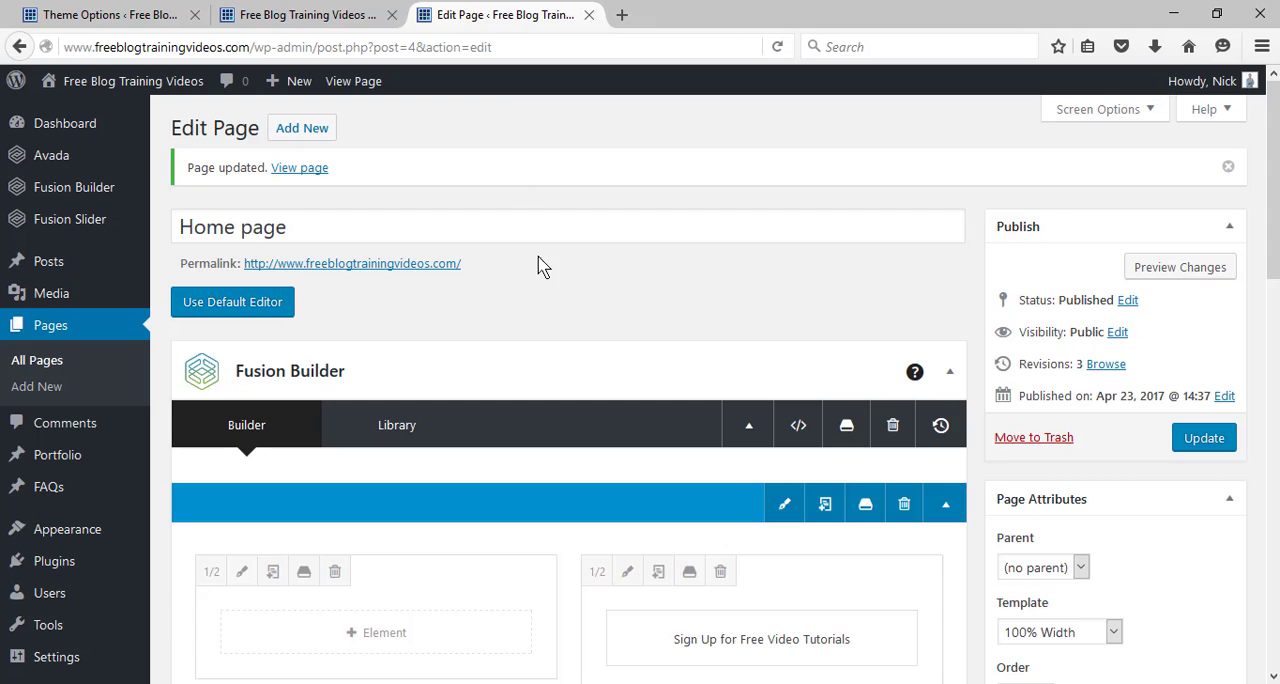
{"action": "scroll", "coordinate": [1272, 180], "scroll_direction": "down", "scroll_amount": 2}
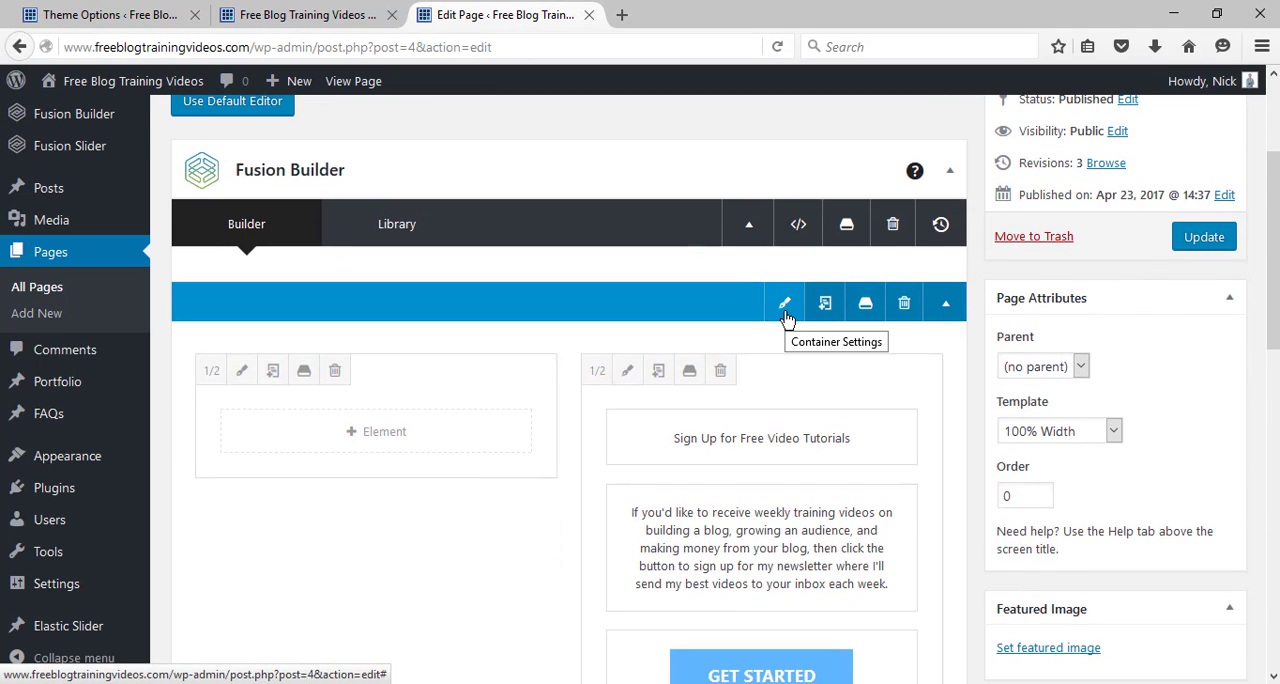
{"action": "left_click", "coordinate": [785, 312]}
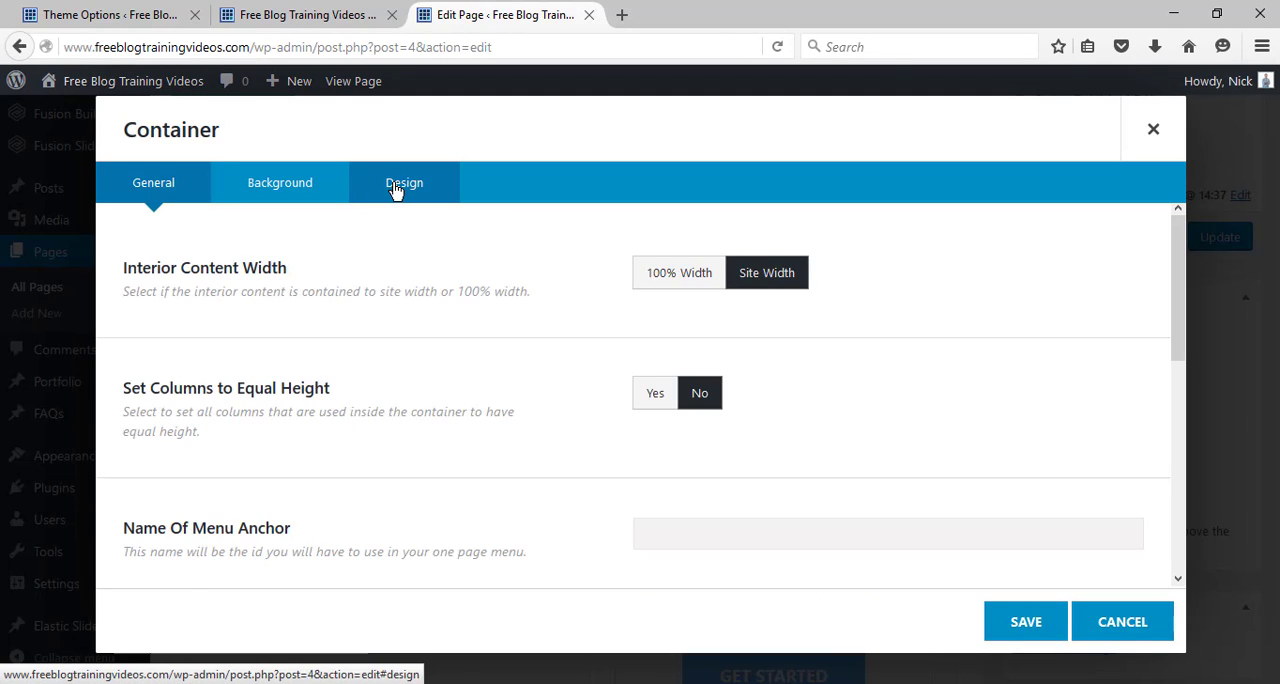
{"action": "left_click", "coordinate": [396, 190]}
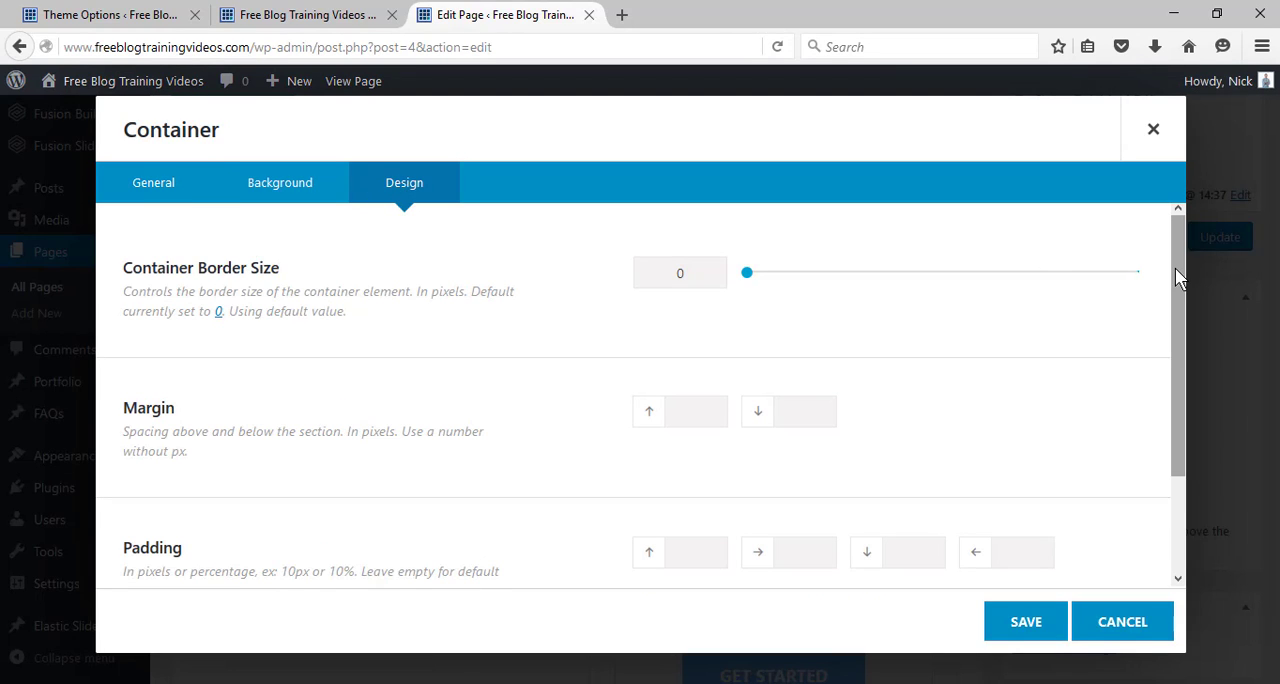
{"action": "left_click_drag", "start_coordinate": [1175, 268], "coordinate": [1175, 313]}
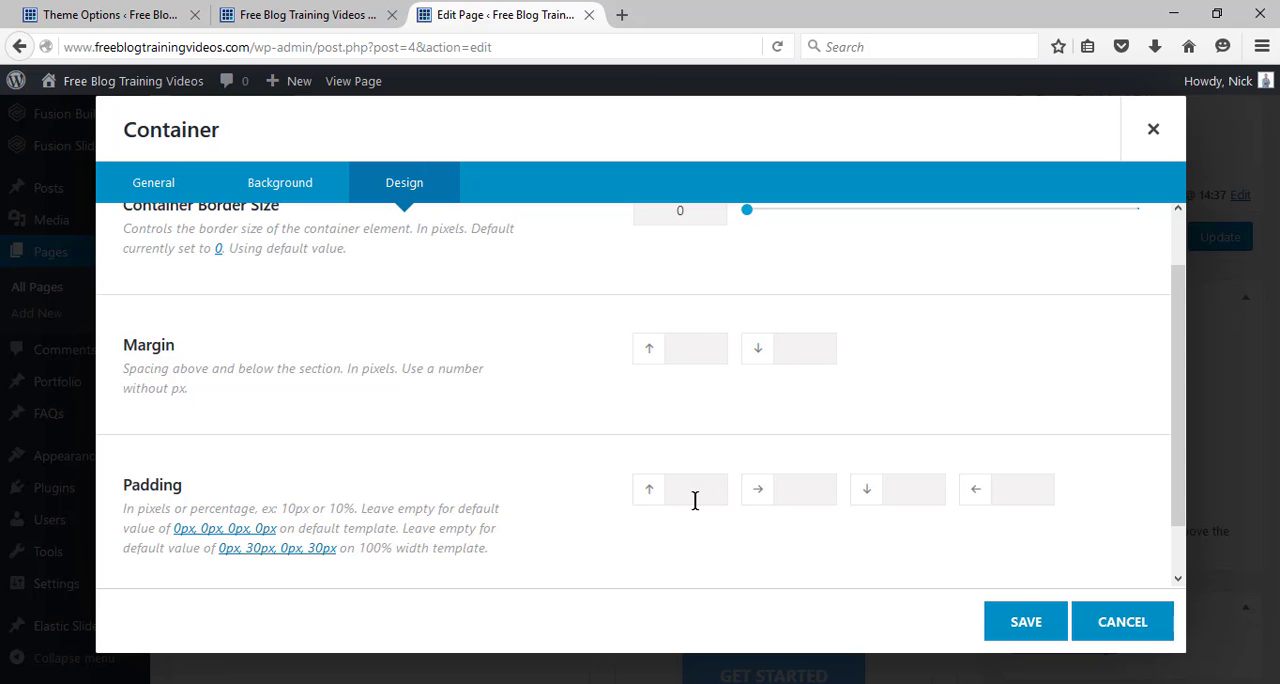
{"action": "left_click", "coordinate": [910, 502]}
{"action": "type", "text": "100px"}
{"action": "left_click", "coordinate": [1032, 632]}
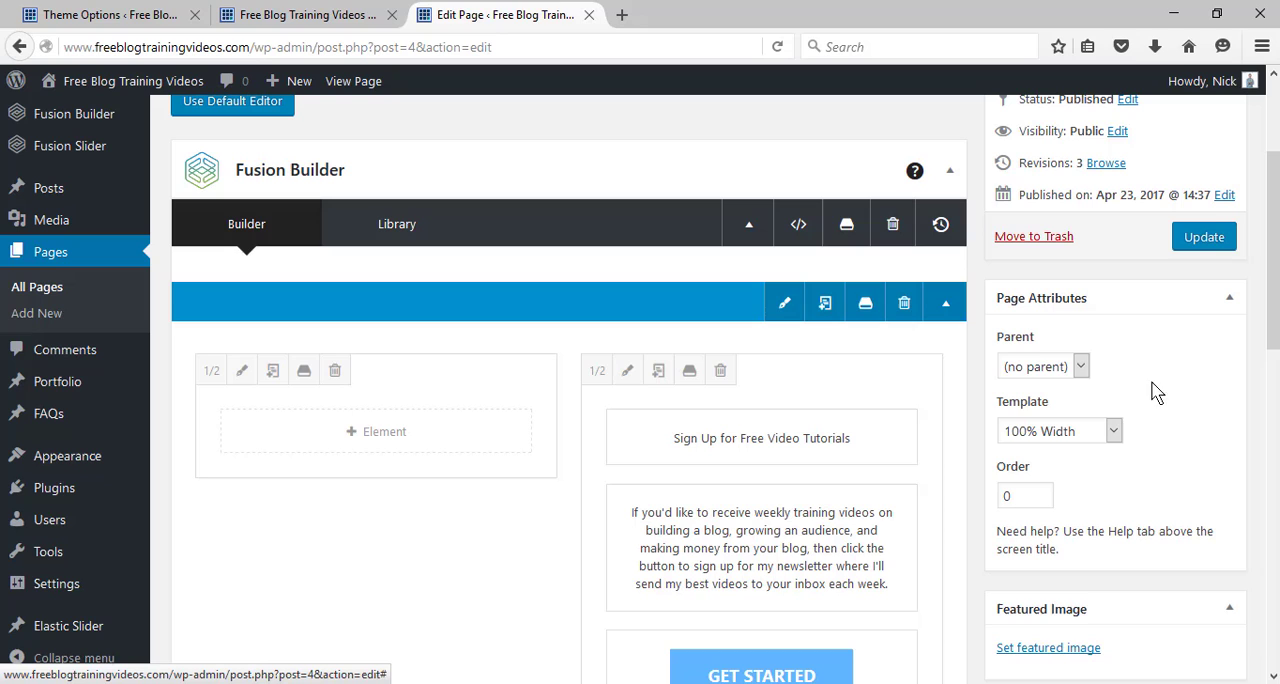
Update the home page and reload the live site to check the space below the sign-up button.
{"action": "left_click", "coordinate": [1205, 236]}
{"action": "left_click", "coordinate": [310, 12]}
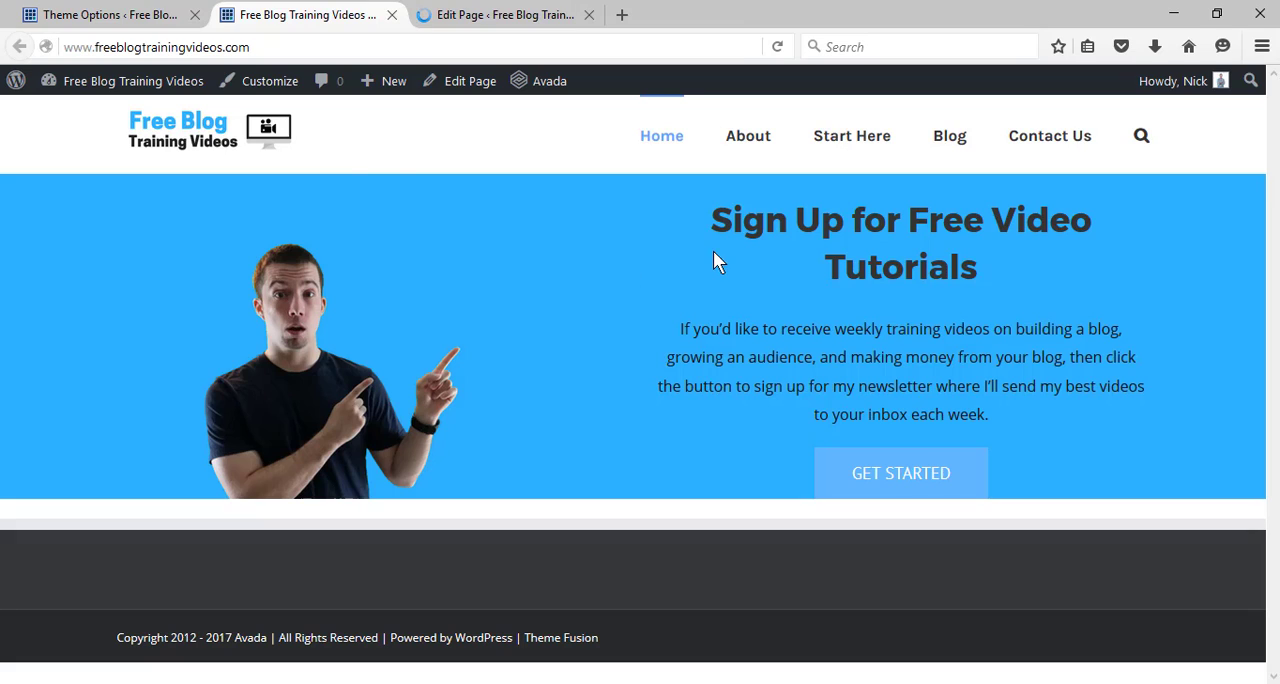
{"action": "left_click", "coordinate": [778, 47]}
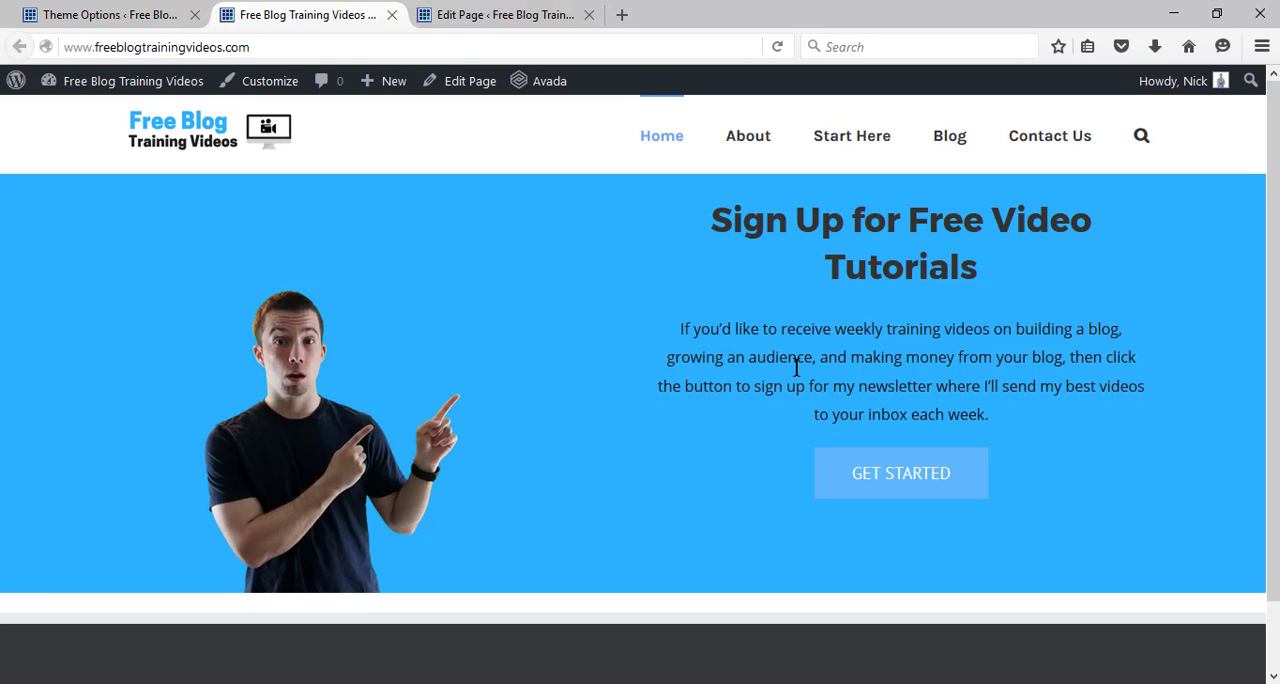
Resize the banner's empty column to 2/5 and the sign-up text column to 3/5.
{"action": "left_click", "coordinate": [448, 14]}
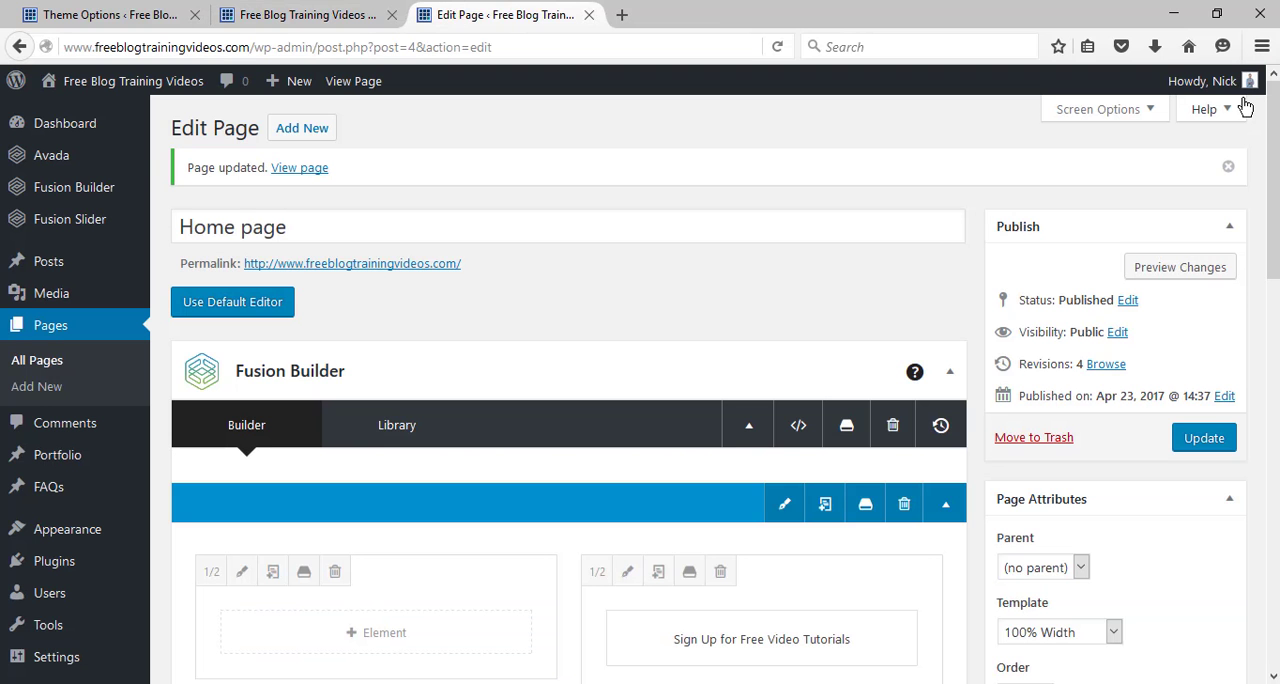
{"action": "scroll", "coordinate": [640, 390], "scroll_direction": "down", "scroll_amount": 2}
{"action": "scroll", "coordinate": [666, 294], "scroll_direction": "down", "scroll_amount": 2}
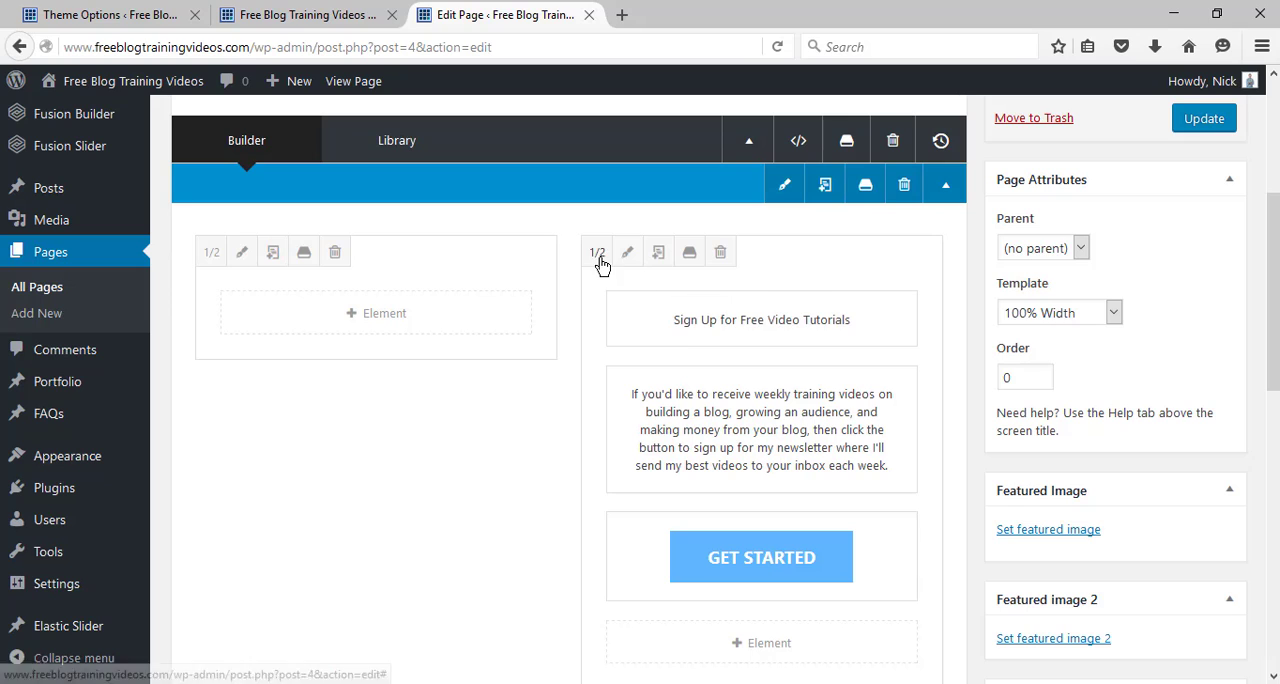
{"action": "left_click", "coordinate": [210, 253]}
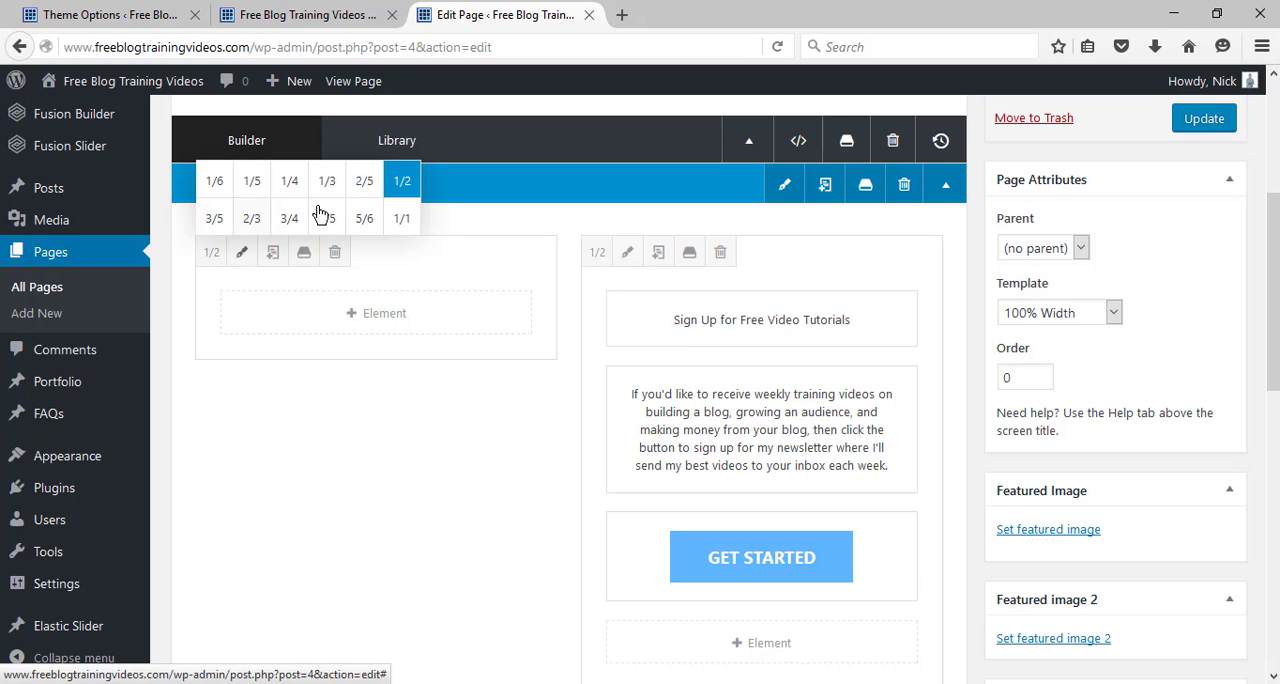
{"action": "left_click", "coordinate": [364, 185]}
{"action": "left_click", "coordinate": [519, 252]}
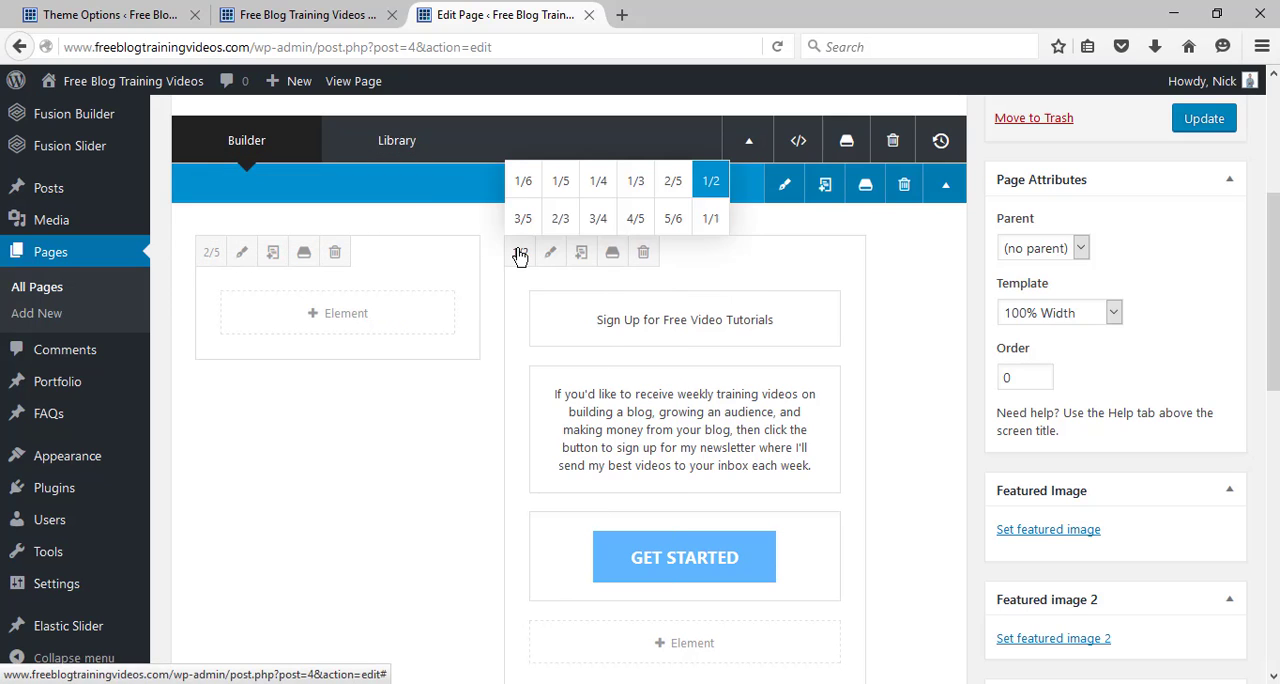
{"action": "left_click", "coordinate": [523, 220]}
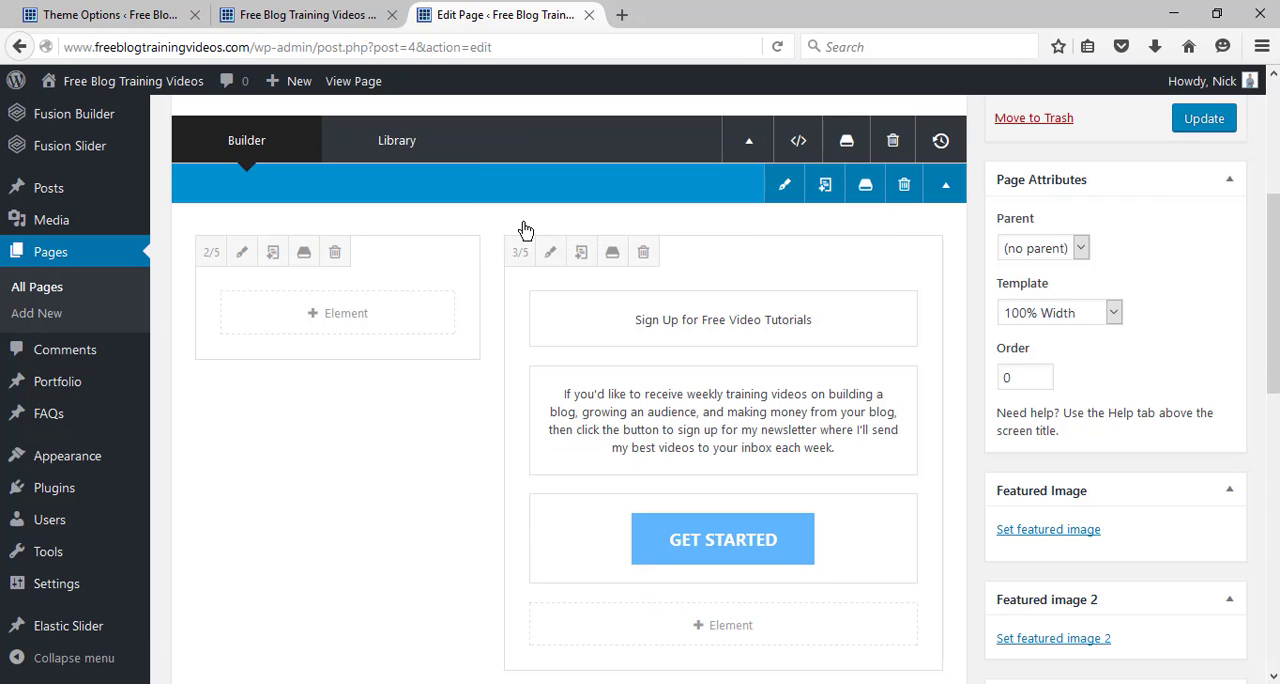
Update the home page and reload the live site to check the new column widths.
{"action": "left_click", "coordinate": [1192, 124]}
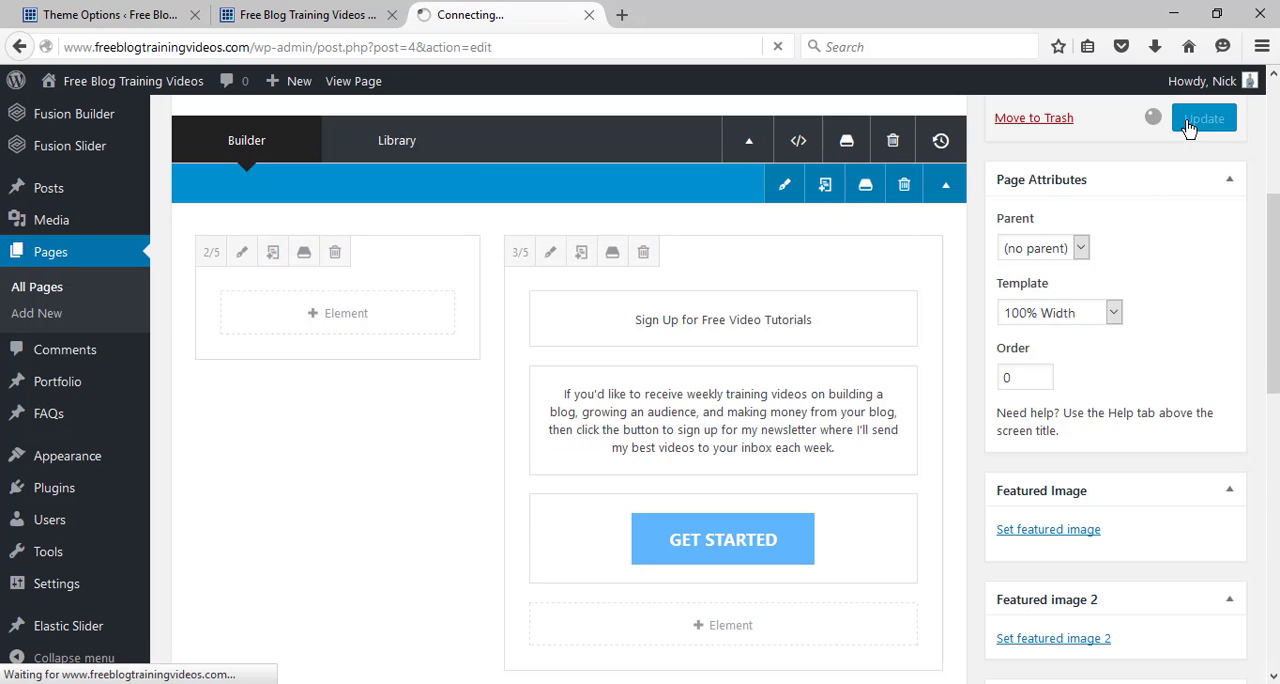
{"action": "left_click", "coordinate": [310, 14]}
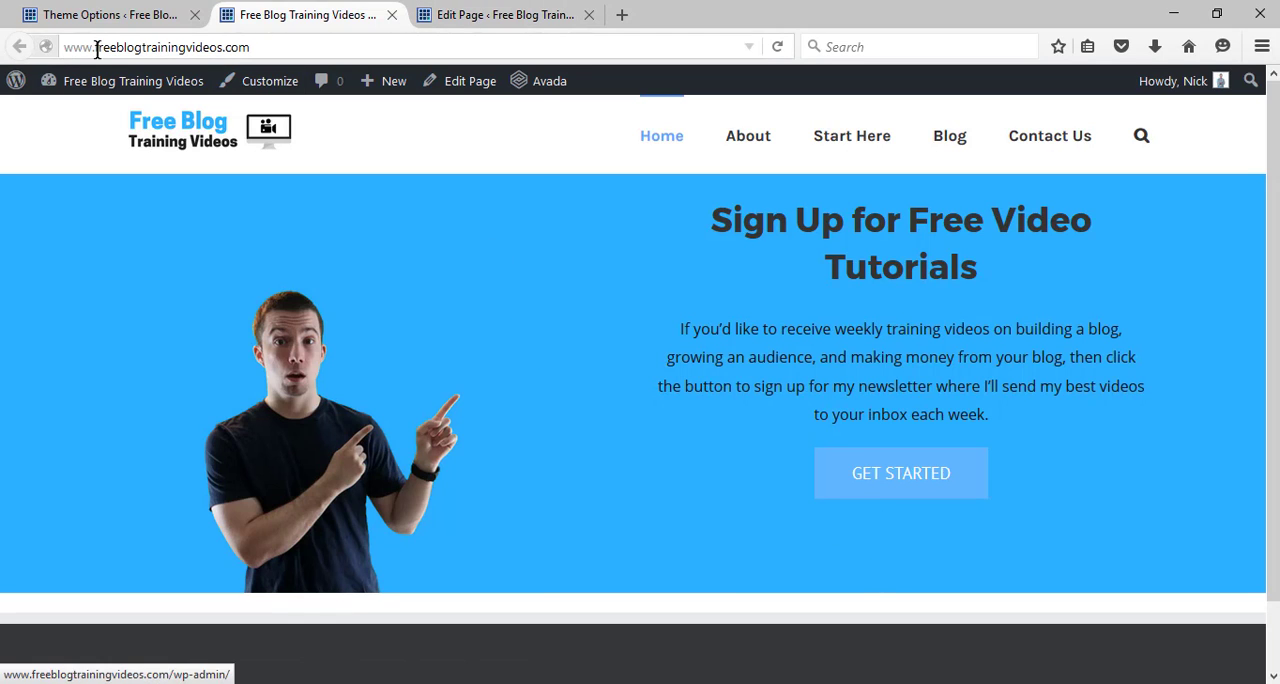
{"action": "left_click", "coordinate": [778, 47]}
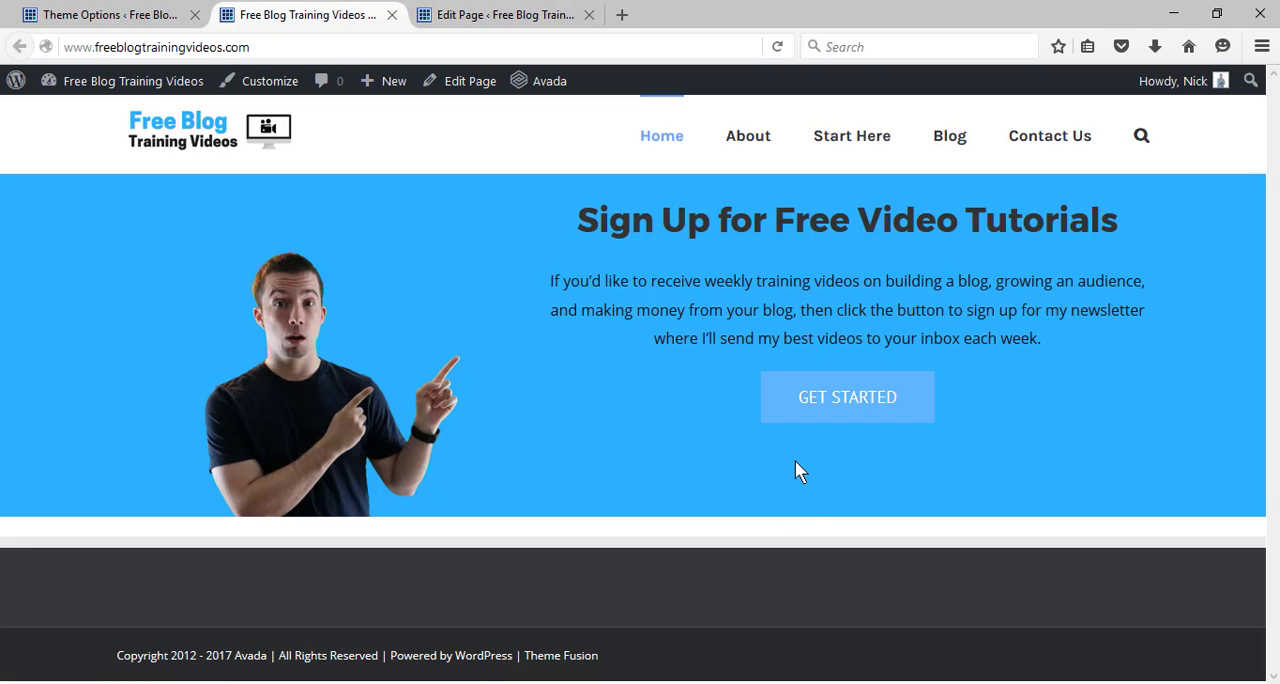
Set the banner container's bottom padding to 50px and save the container settings.
{"action": "left_click", "coordinate": [485, 16]}
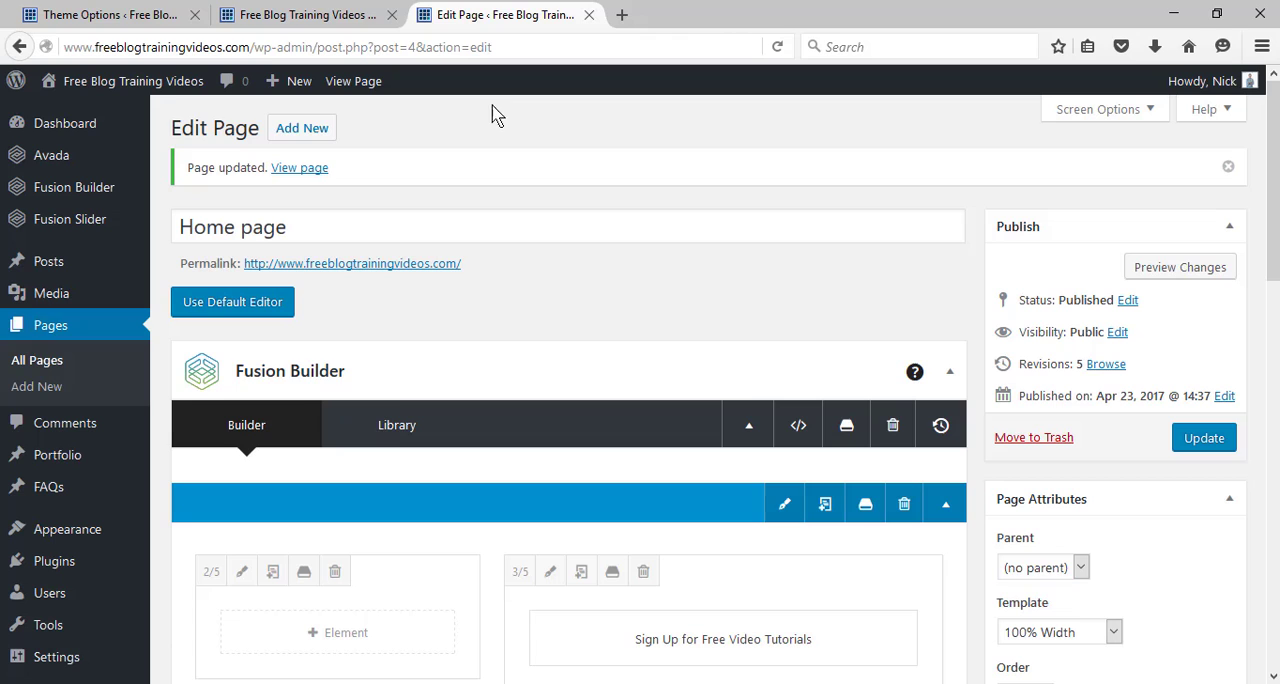
{"action": "left_click", "coordinate": [786, 515]}
{"action": "left_click", "coordinate": [407, 197]}
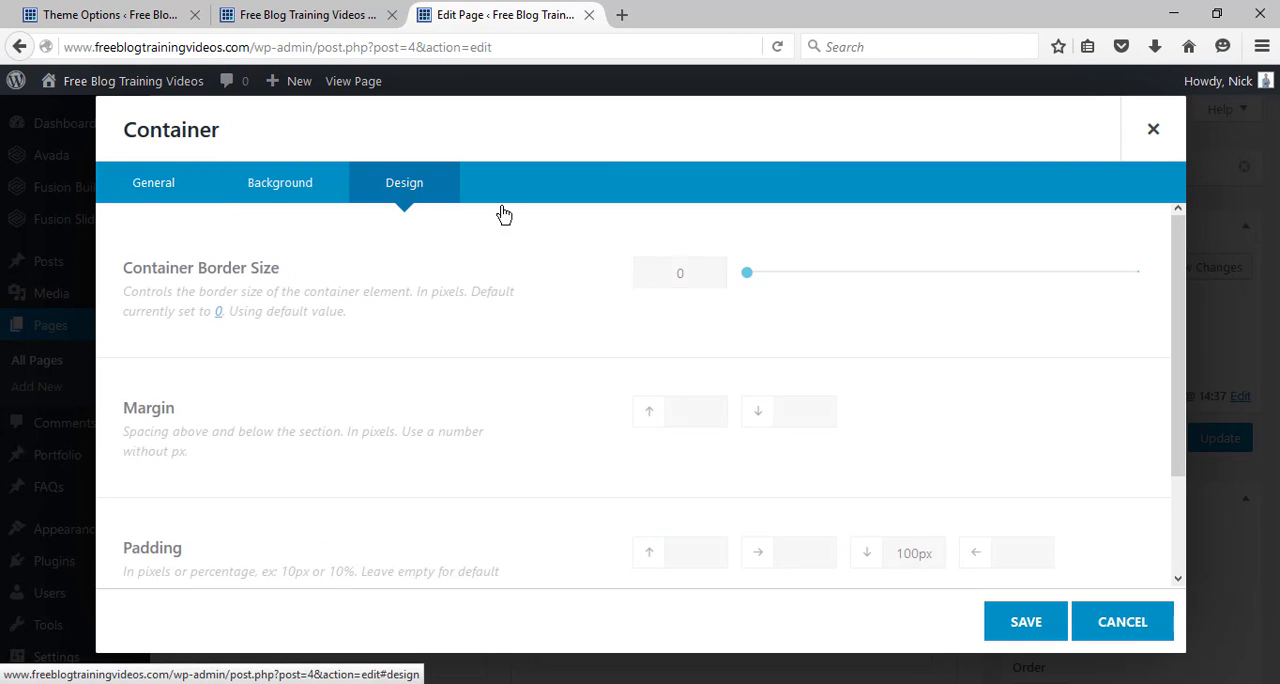
{"action": "scroll", "coordinate": [1032, 408], "scroll_direction": "down", "scroll_amount": 2}
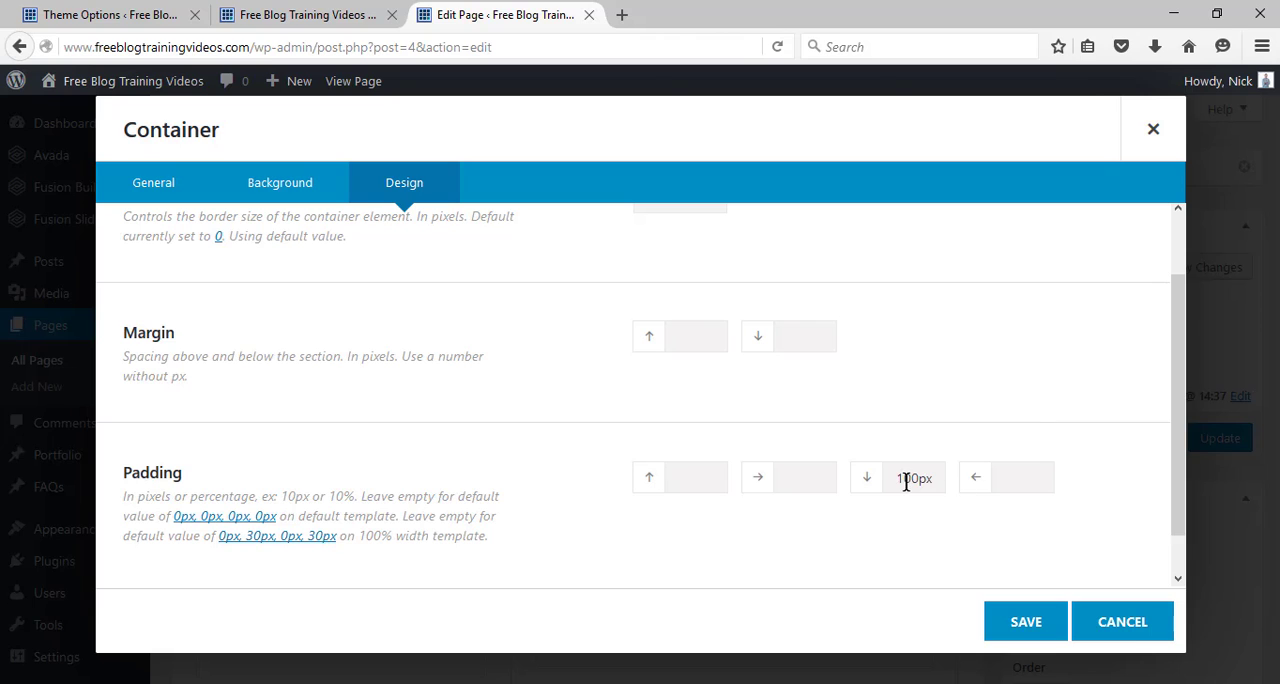
{"action": "key", "text": "BackSpace"}
{"action": "key", "text": "Delete"}
{"action": "type", "text": "3"}
{"action": "left_click", "coordinate": [1020, 628]}
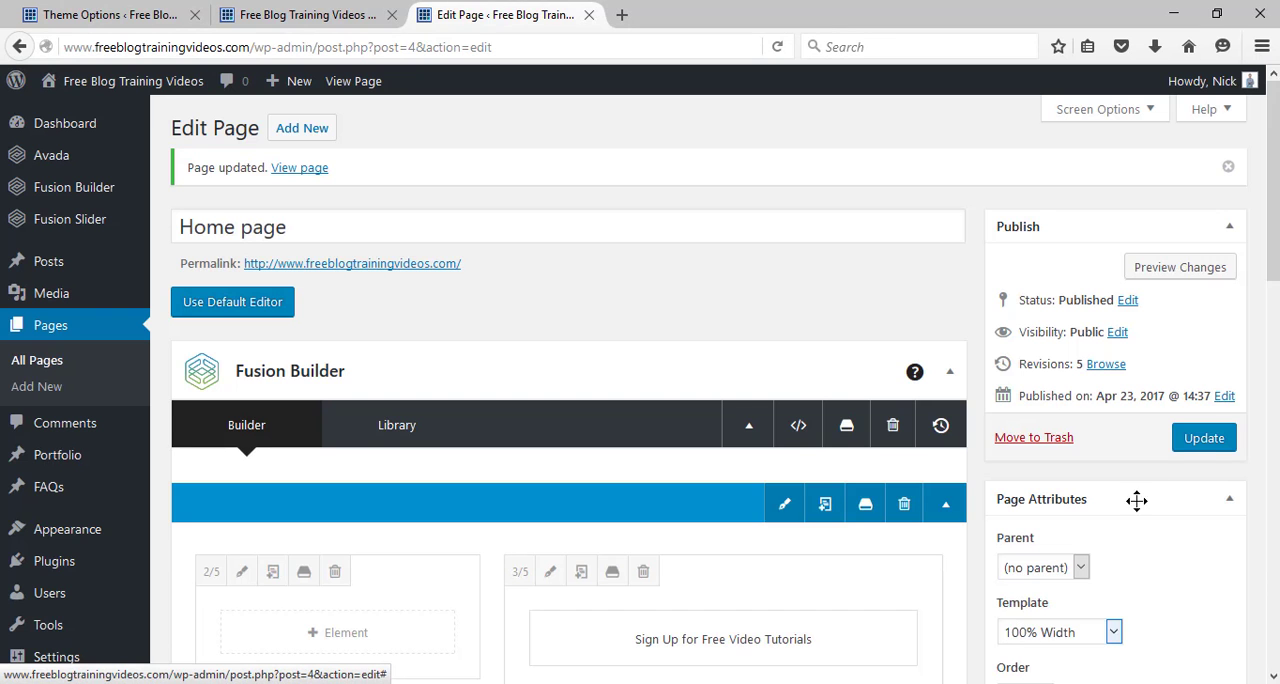
Update the home page and reload the live site to check the banner's bottom padding.
{"action": "left_click", "coordinate": [1192, 450]}
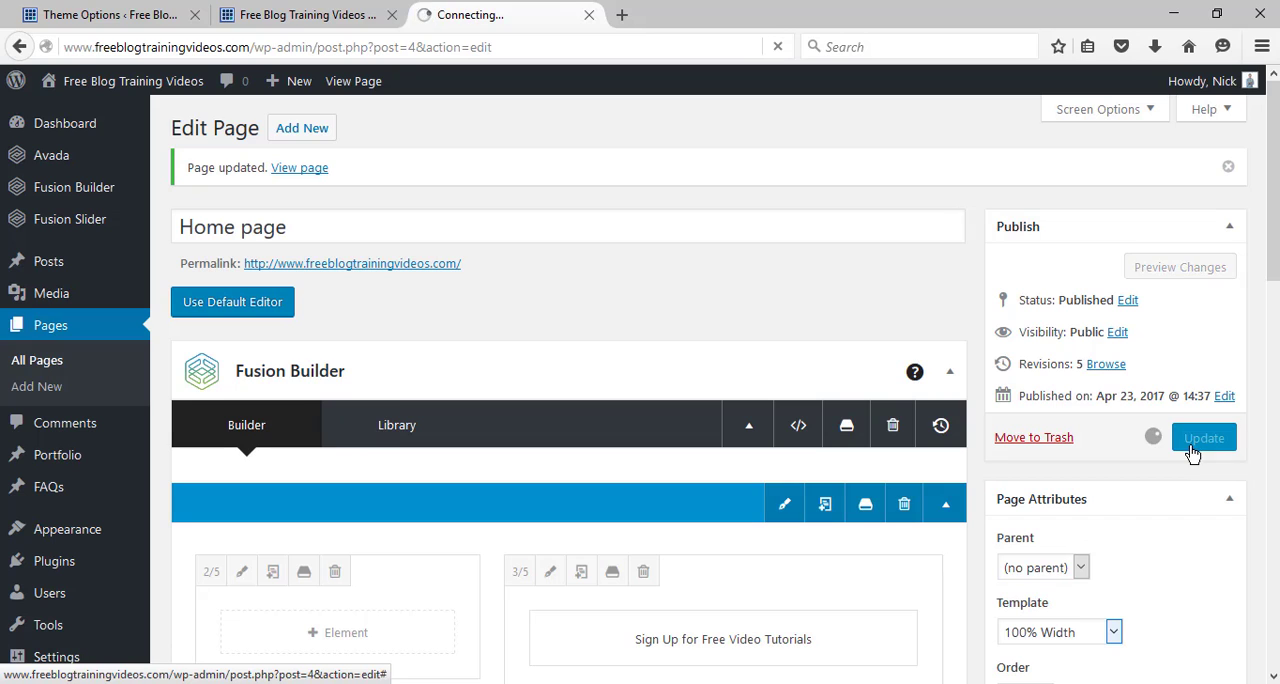
{"action": "left_click", "coordinate": [310, 17]}
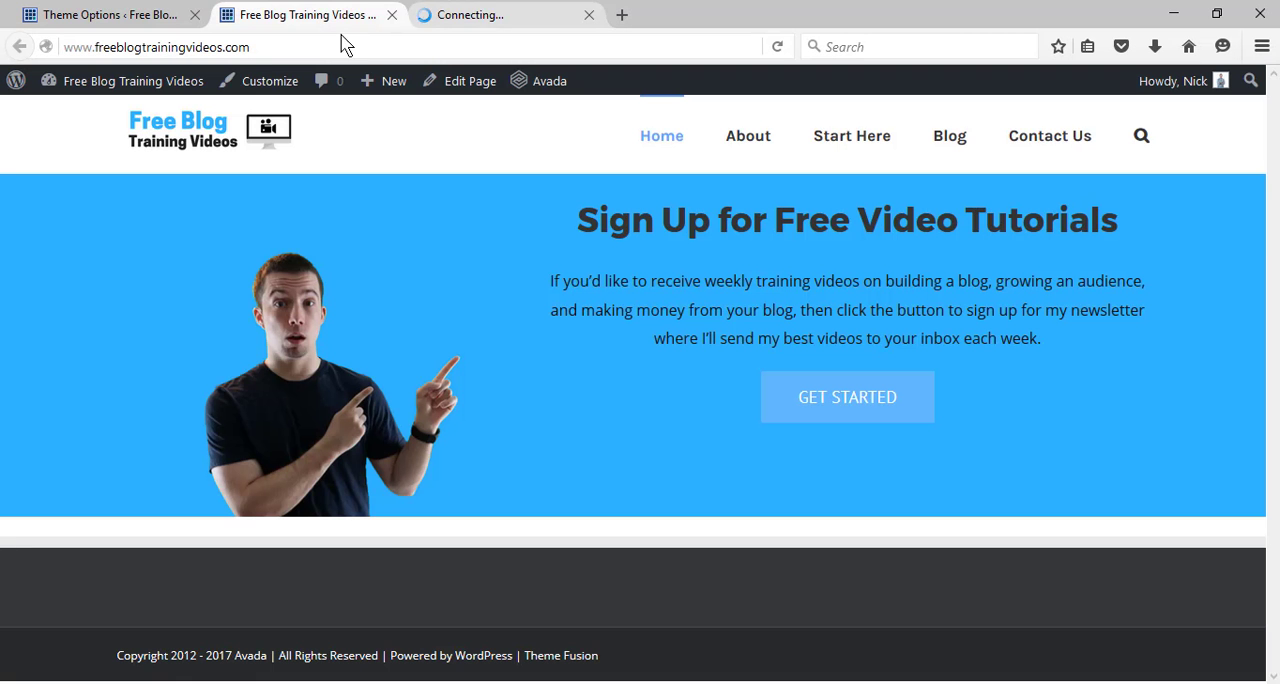
{"action": "left_click", "coordinate": [514, 12]}
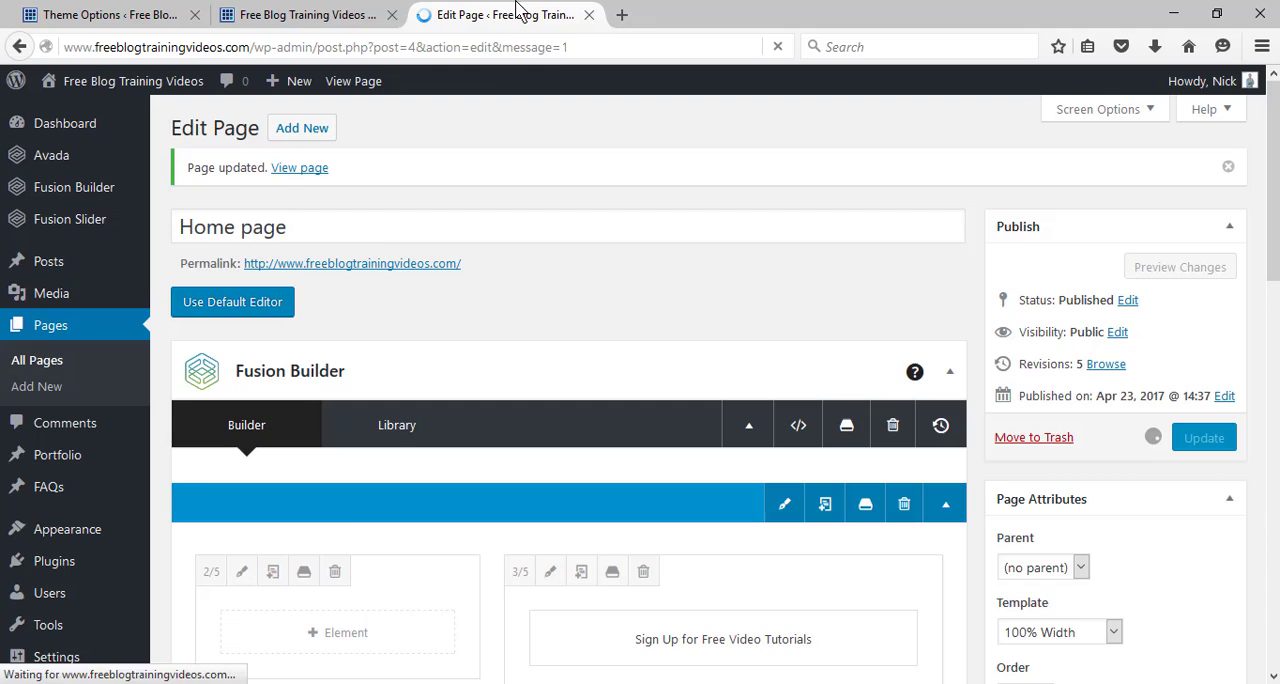
{"action": "left_click", "coordinate": [320, 12]}
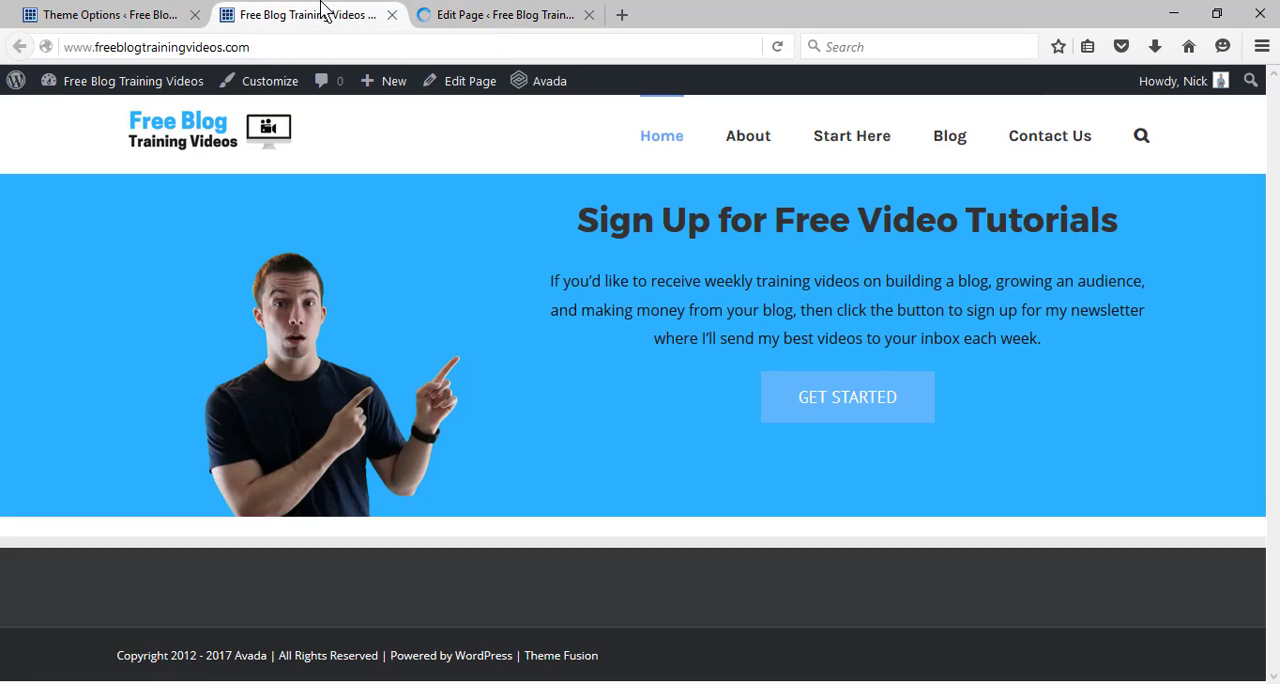
{"action": "left_click", "coordinate": [778, 48]}
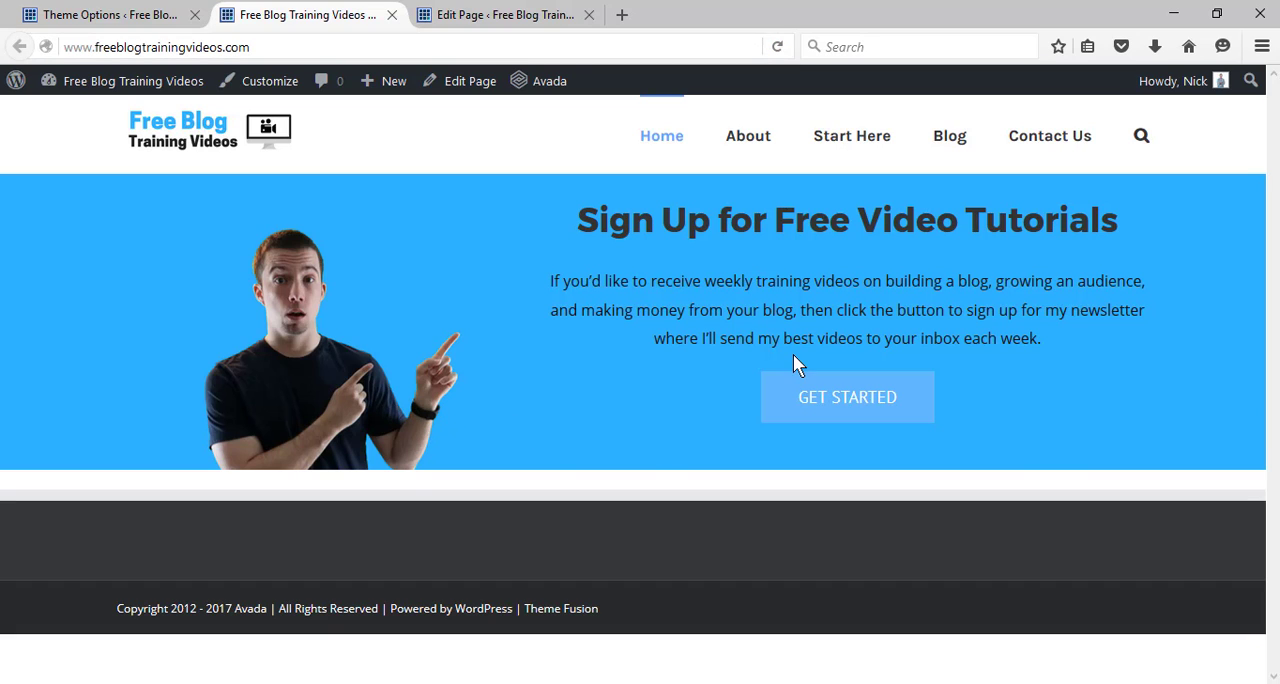
Set the banner container's top padding to 30px and save the container settings.
{"action": "left_click", "coordinate": [506, 14]}
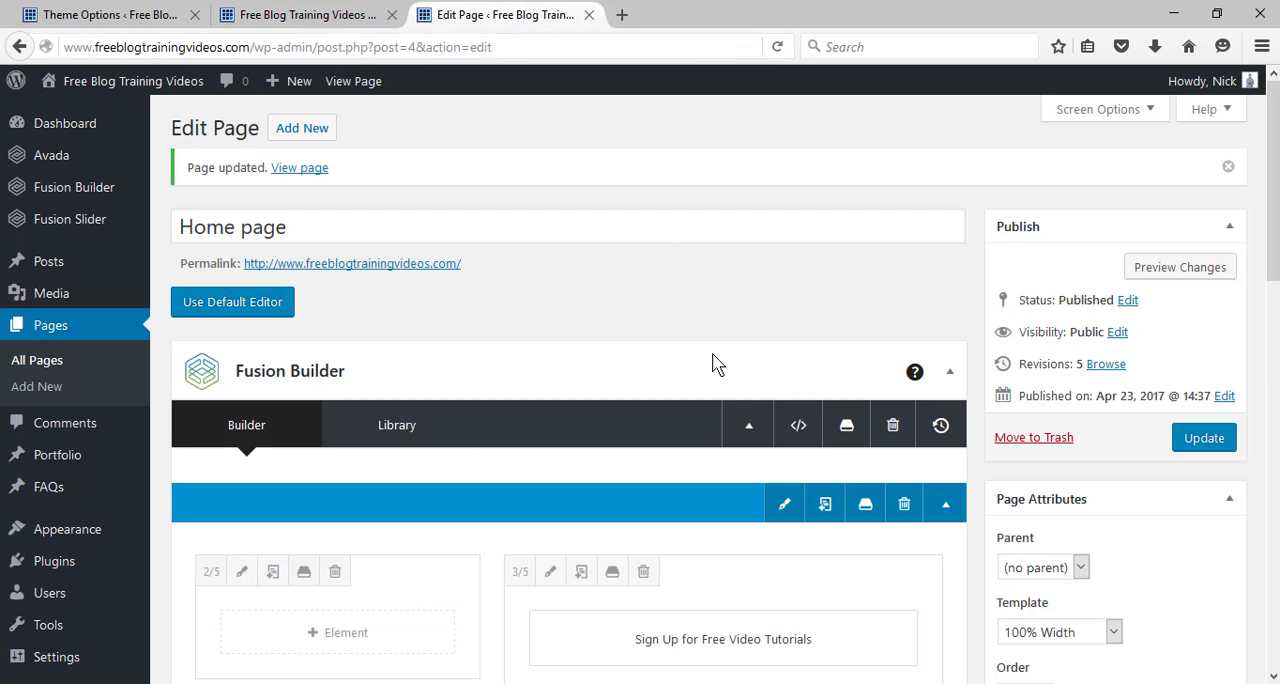
{"action": "left_click", "coordinate": [786, 511]}
{"action": "left_click", "coordinate": [420, 188]}
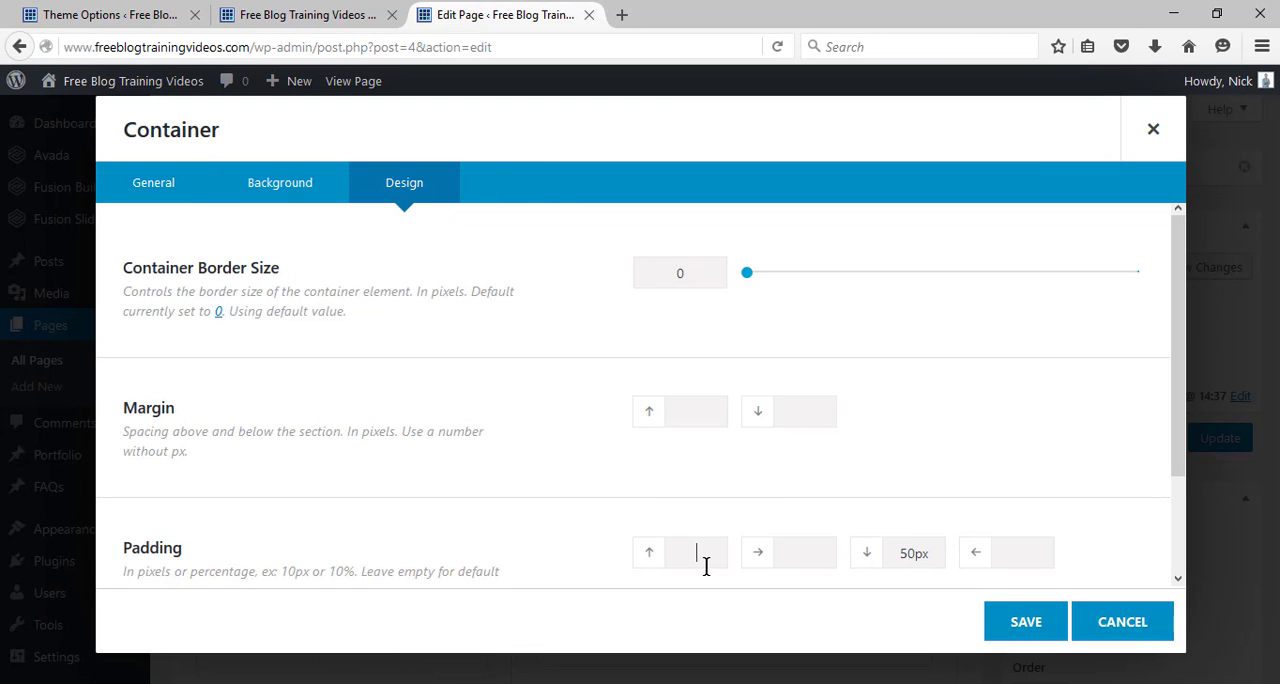
{"action": "left_click", "coordinate": [705, 566]}
{"action": "type", "text": "30px"}
{"action": "left_click", "coordinate": [1030, 622]}
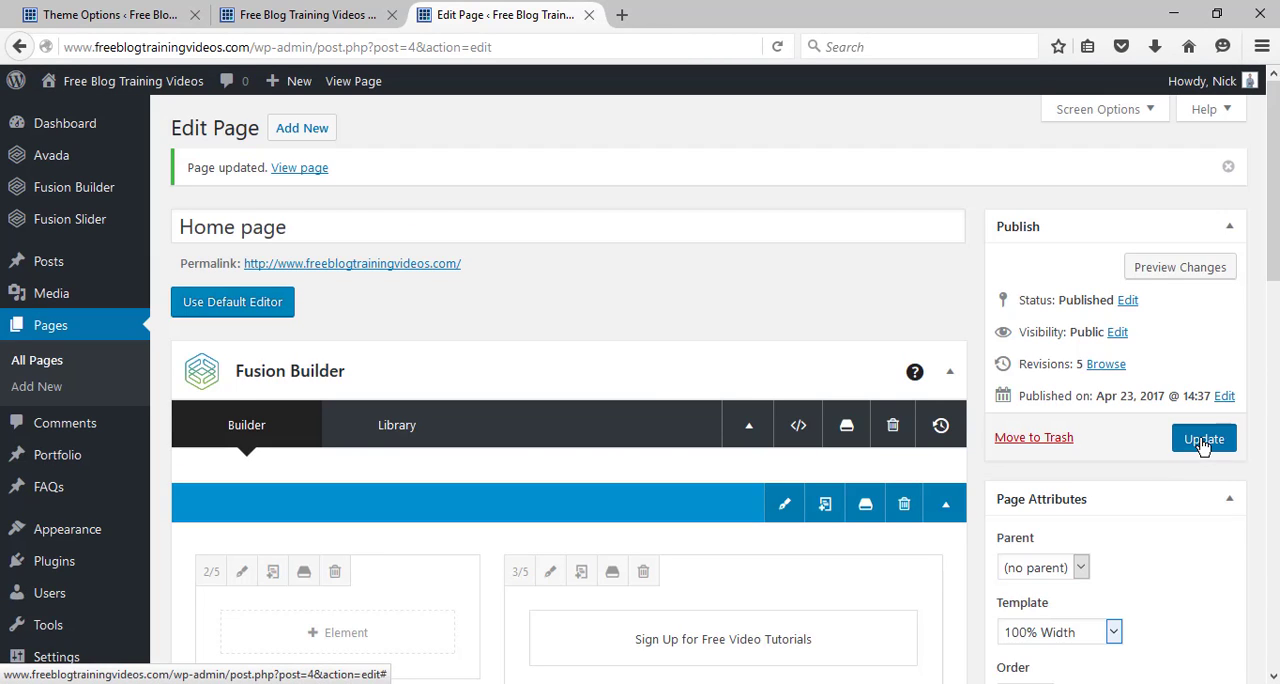
Update the home page and reload the live site to check the banner's top padding.
{"action": "left_click", "coordinate": [1203, 441]}
{"action": "left_click", "coordinate": [290, 14]}
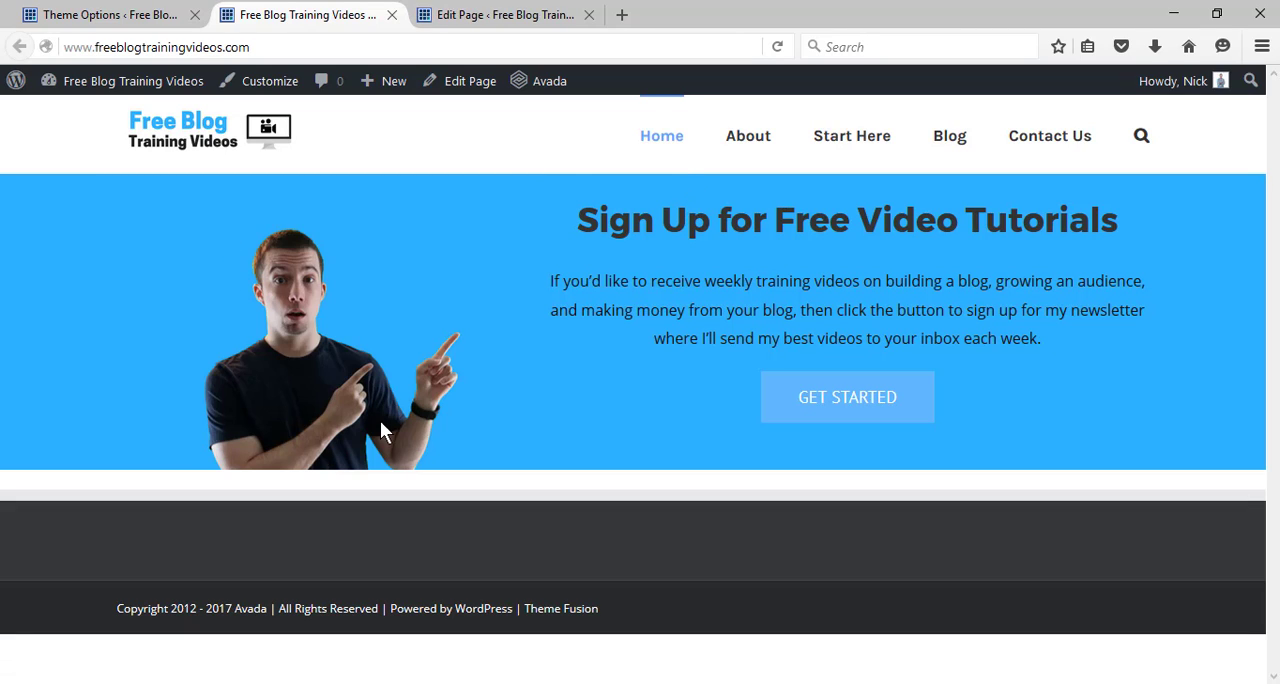
{"action": "left_click", "coordinate": [777, 47]}
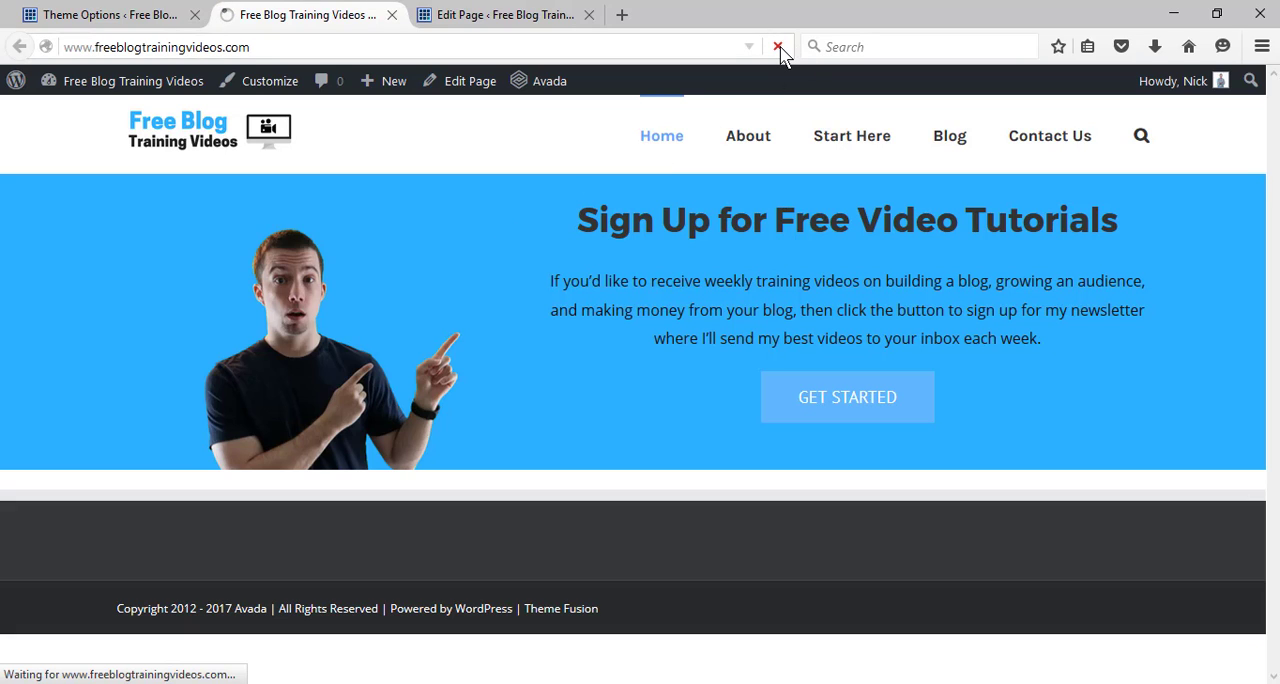
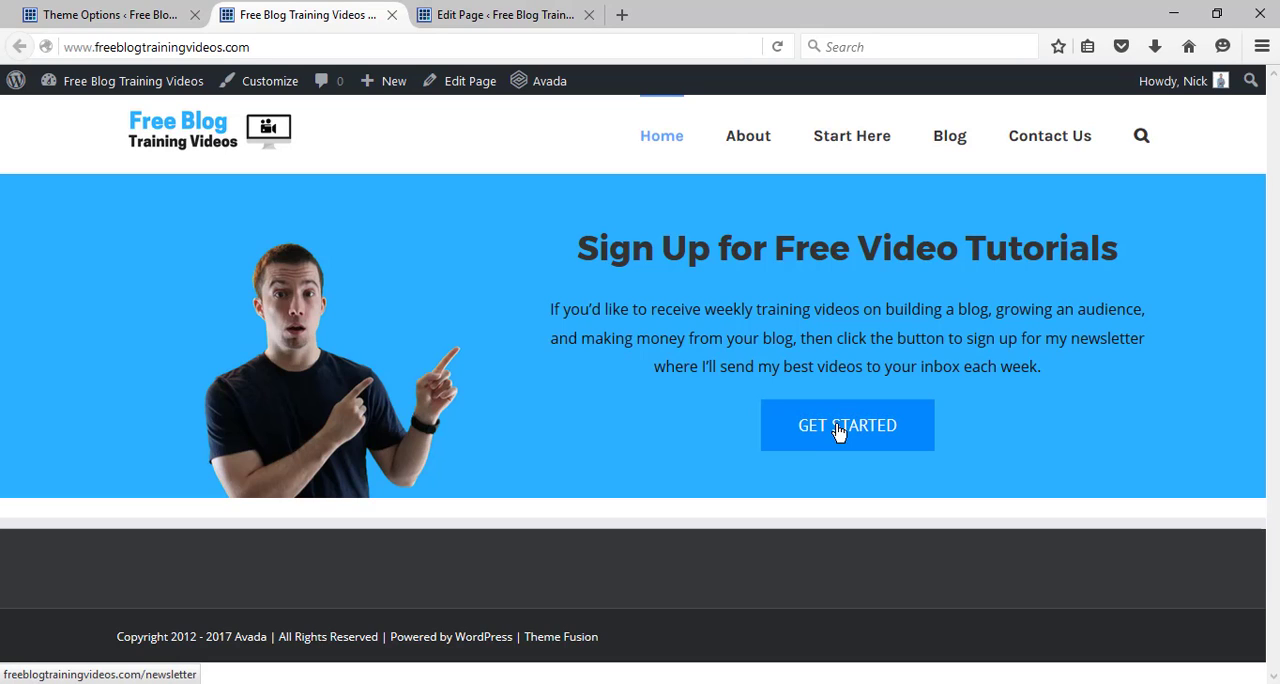
Create a new page titled "Newsletter" in a separate browser tab and publish it.
{"action": "mouse_move", "coordinate": [388, 98]}
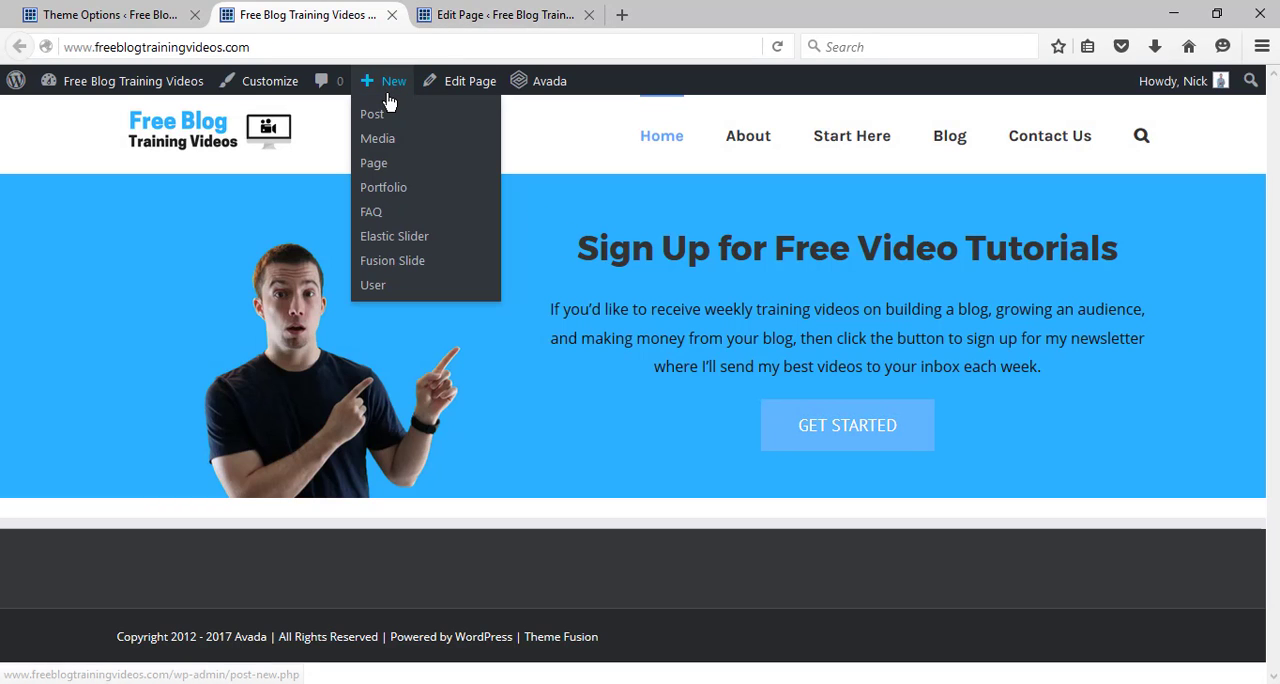
{"action": "right_click", "coordinate": [383, 166]}
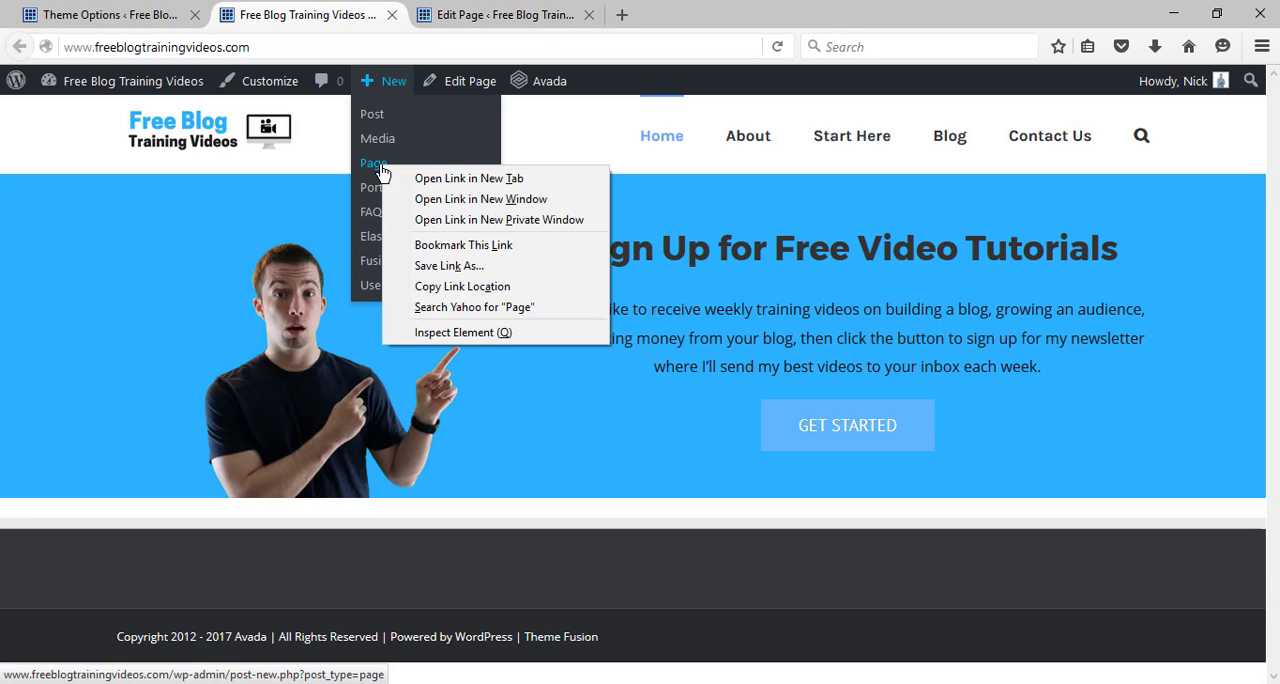
{"action": "left_click", "coordinate": [404, 180]}
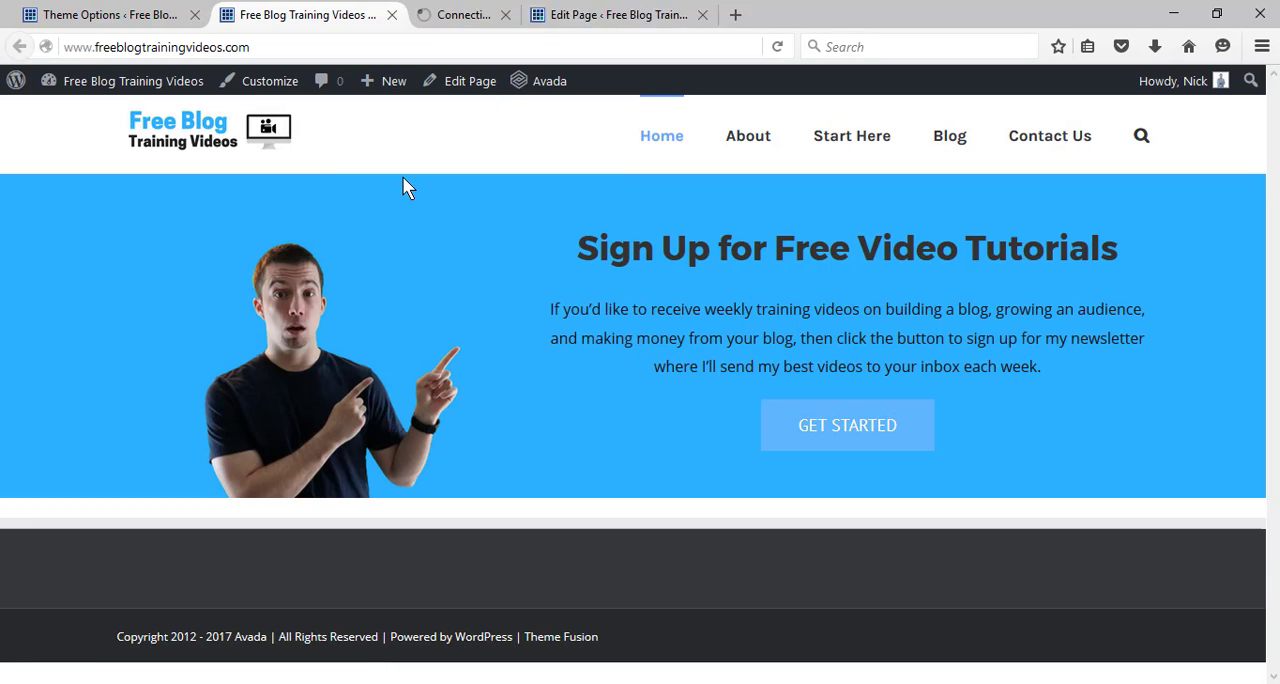
{"action": "left_click", "coordinate": [440, 18]}
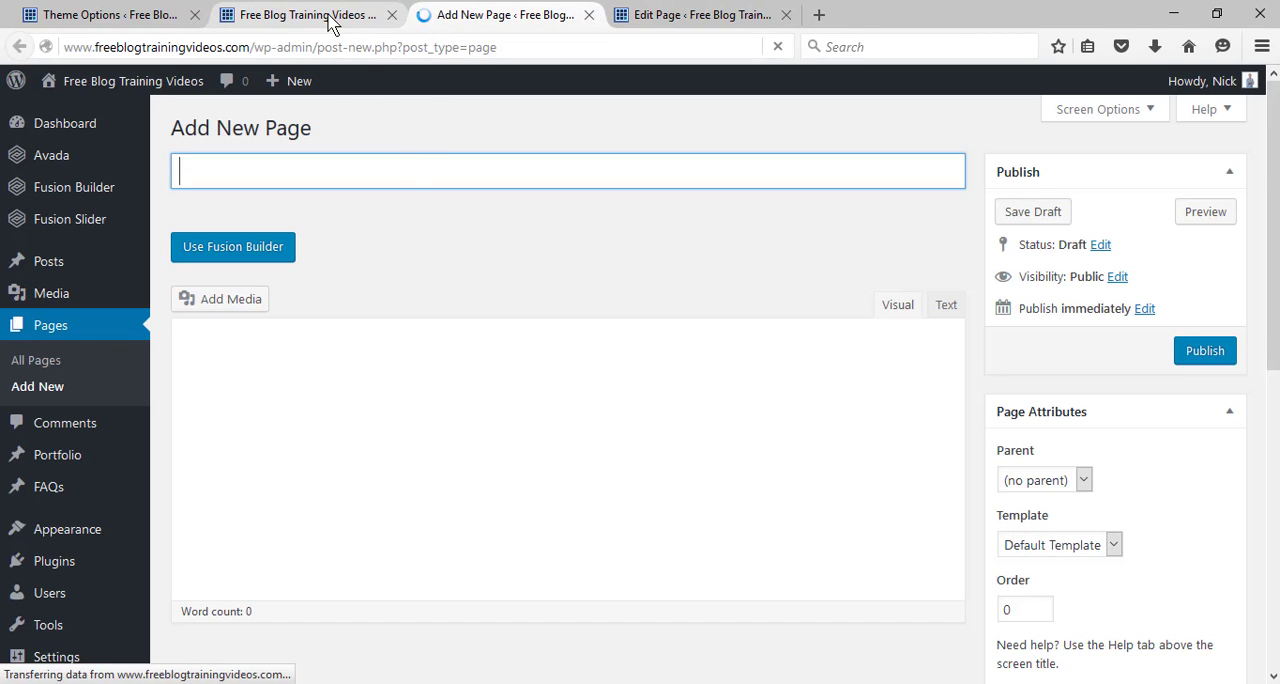
{"action": "left_click", "coordinate": [338, 175]}
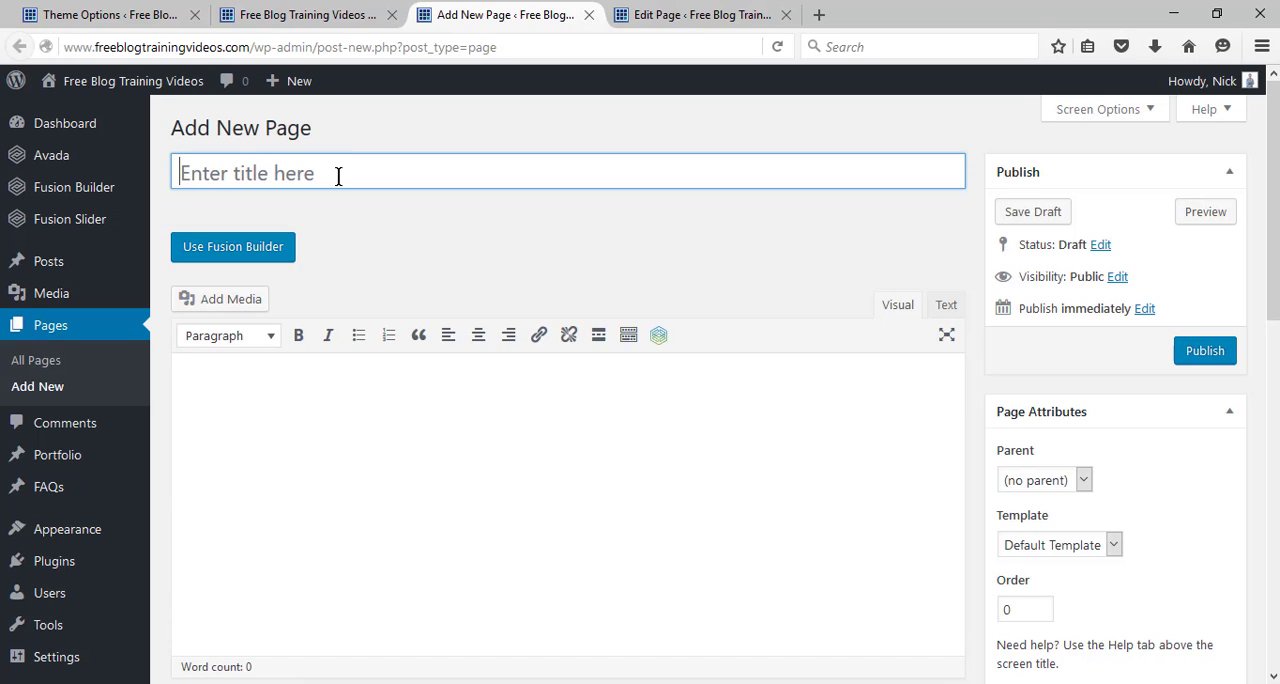
{"action": "type", "text": "Newsletter"}
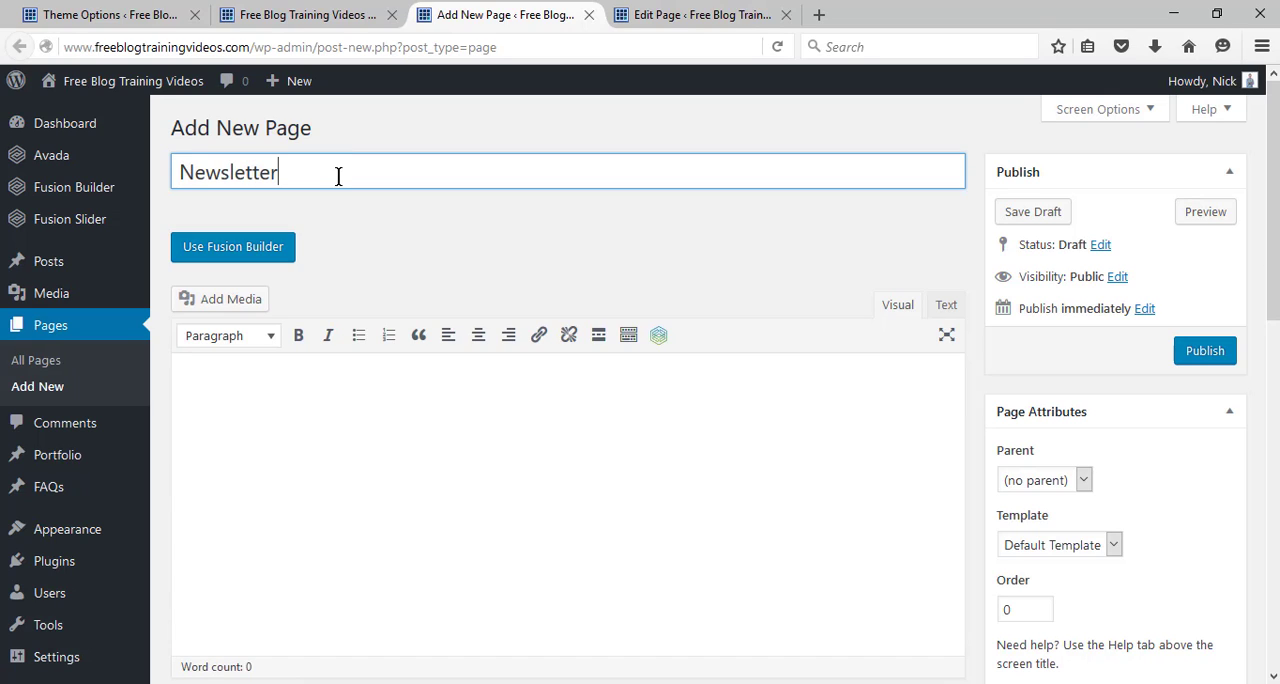
{"action": "left_click", "coordinate": [1208, 351]}
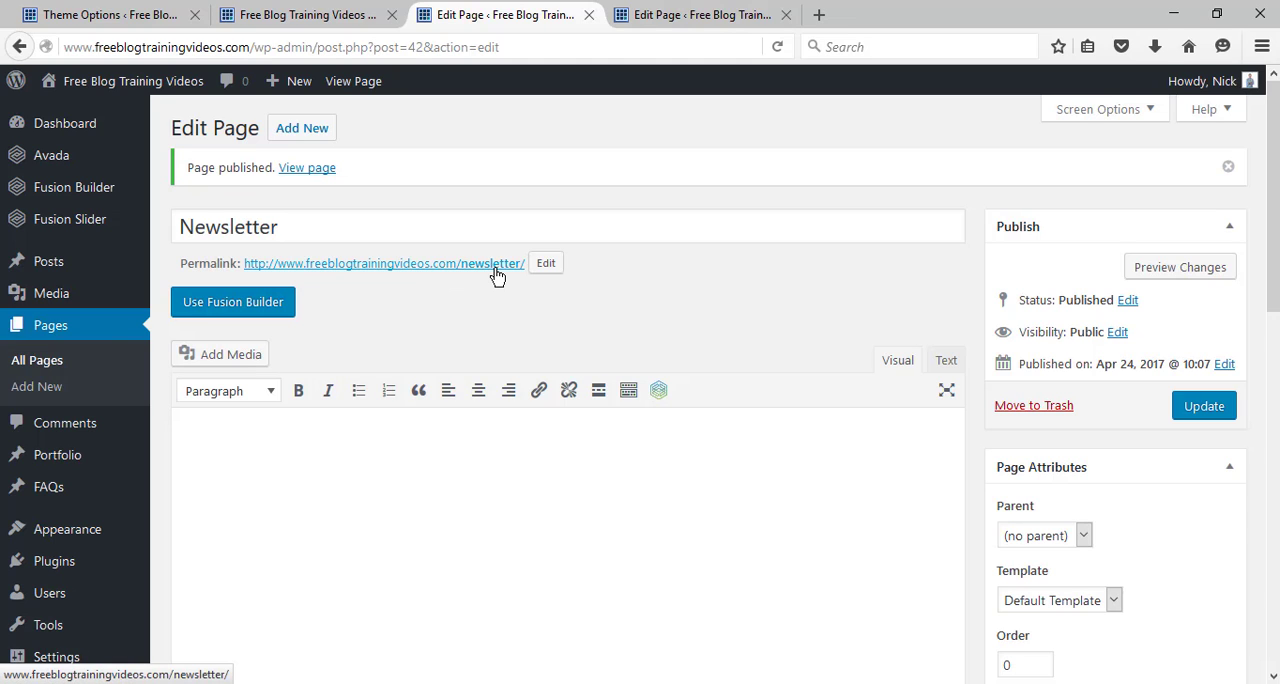
Close the Newsletter page's editor and return to the home page editor.
{"action": "left_click", "coordinate": [645, 14]}
{"action": "left_click", "coordinate": [360, 14]}
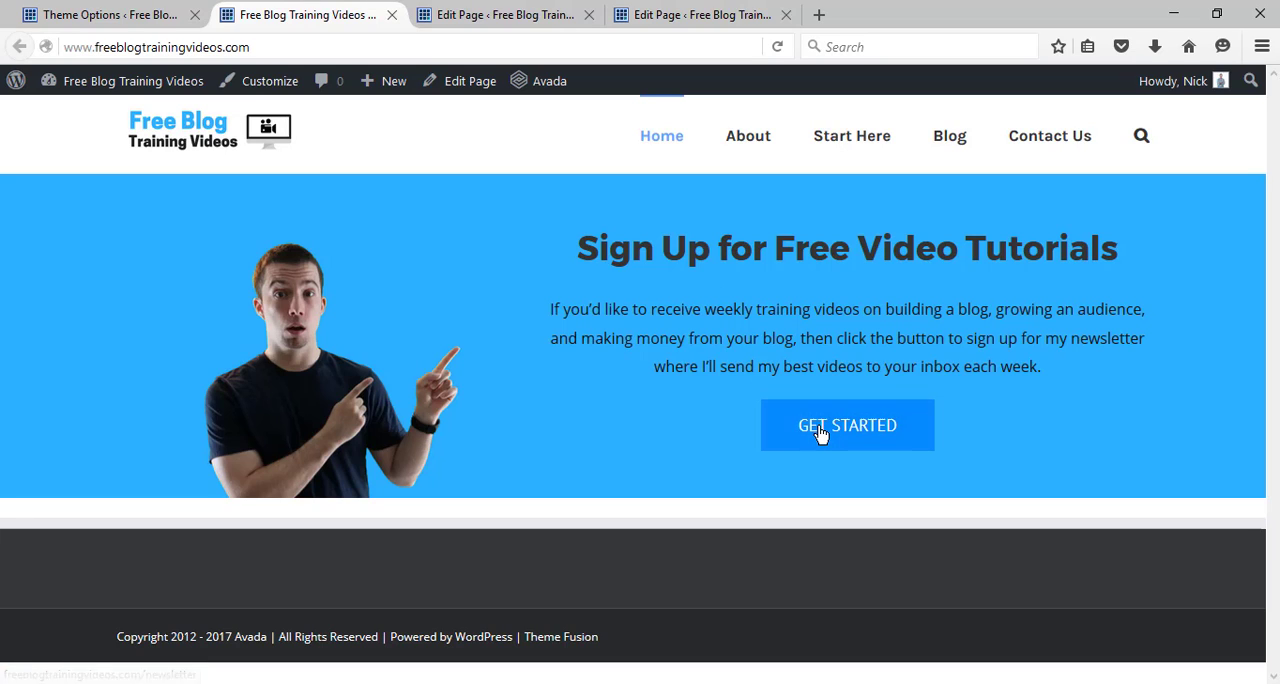
{"action": "left_click", "coordinate": [697, 10]}
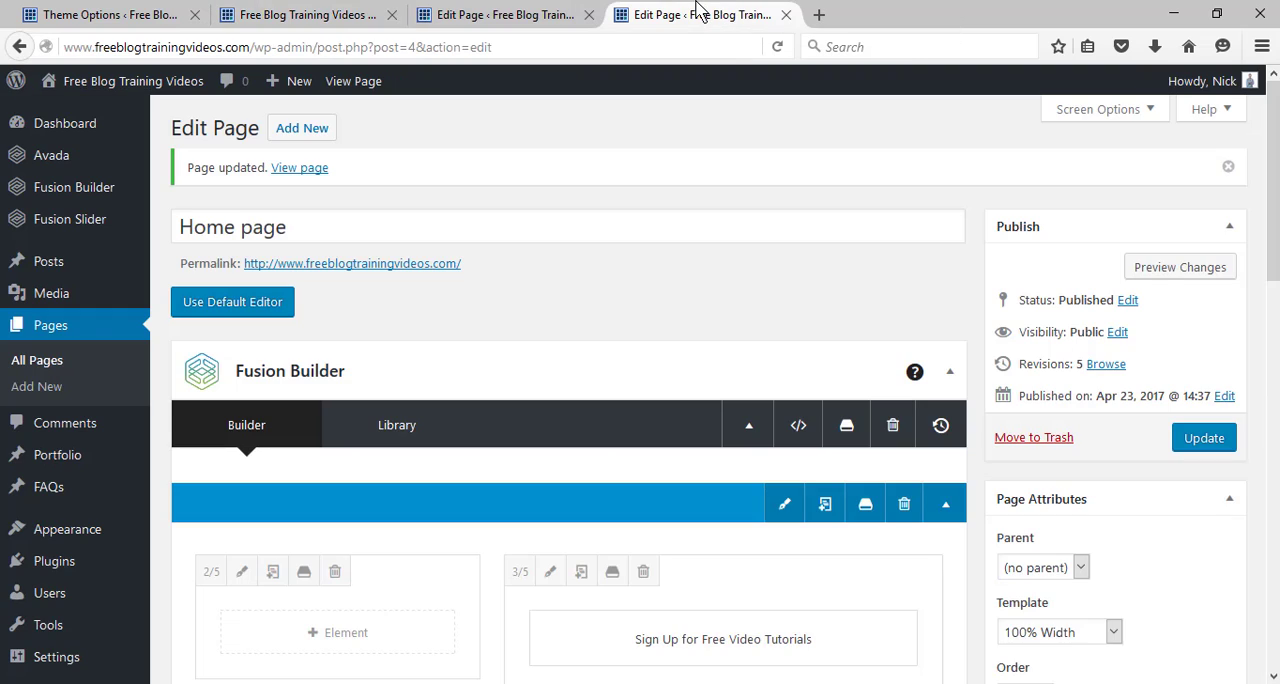
{"action": "left_click", "coordinate": [598, 14]}
{"action": "left_click", "coordinate": [589, 14]}
{"action": "left_click", "coordinate": [340, 10]}
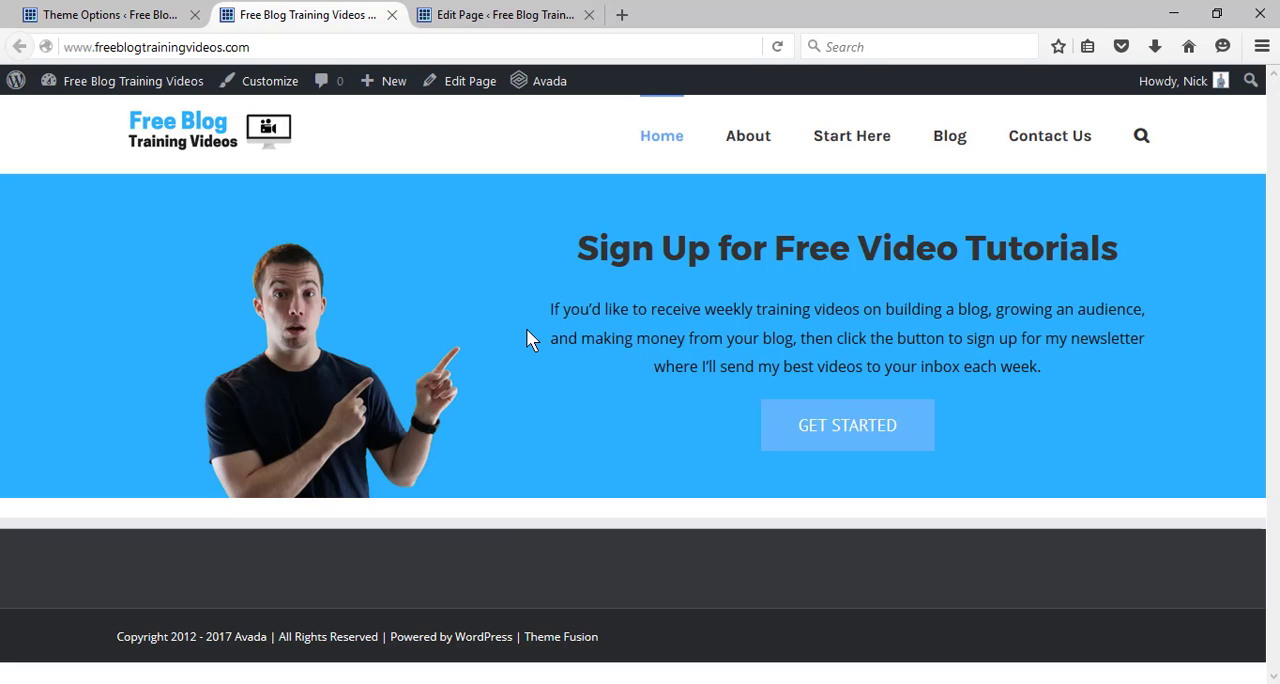
{"action": "left_click", "coordinate": [493, 8]}
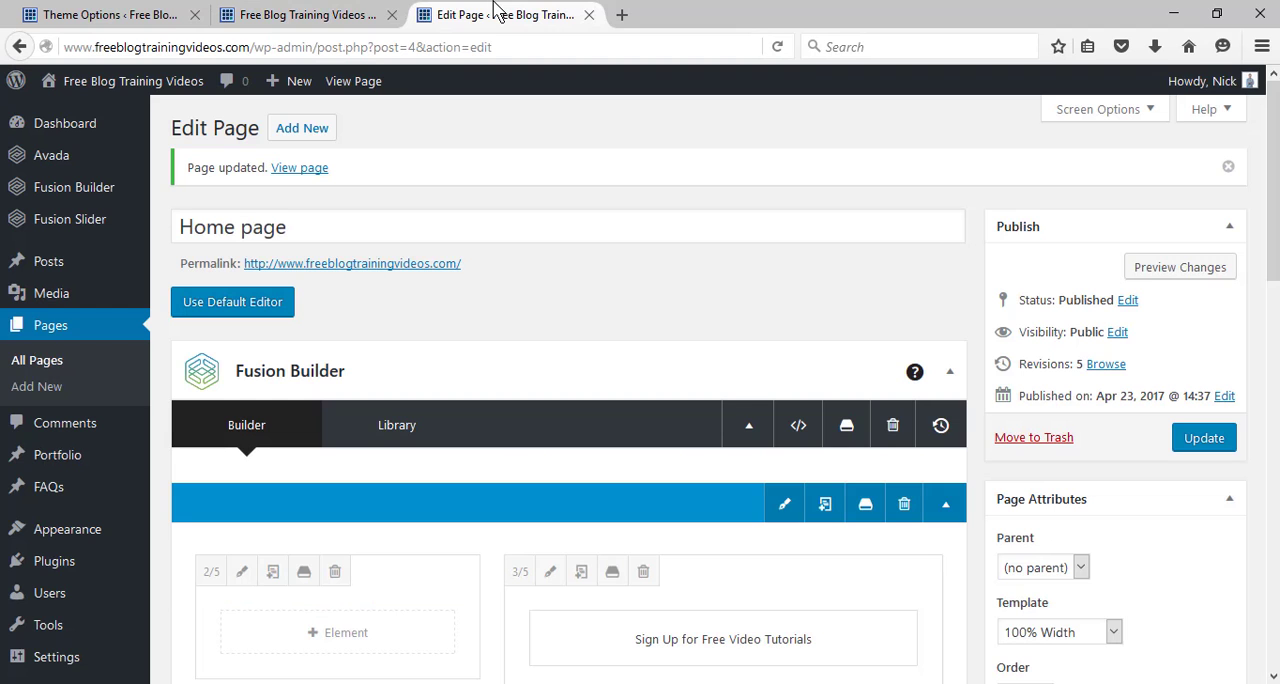
Set the empty column in the container below the banner to 2/3 width.
{"action": "scroll", "coordinate": [1266, 258], "scroll_direction": "down", "scroll_amount": 2}
{"action": "scroll", "coordinate": [725, 389], "scroll_direction": "down", "scroll_amount": 6}
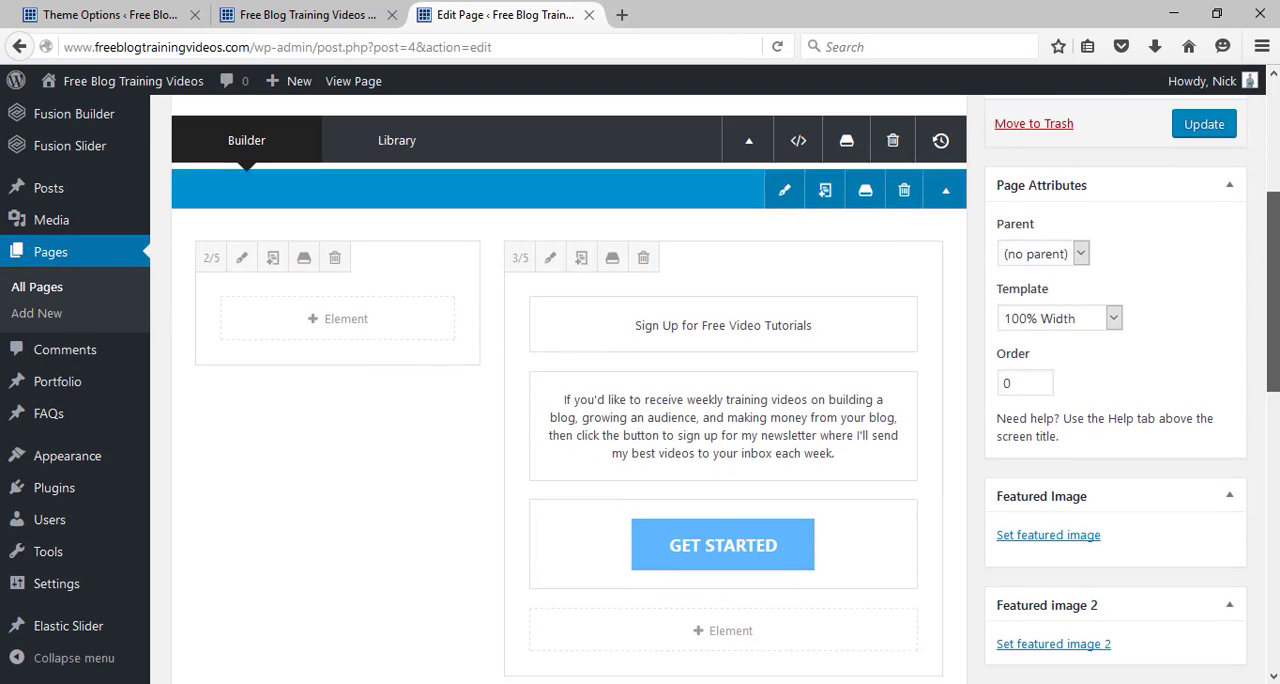
{"action": "scroll", "coordinate": [568, 389], "scroll_direction": "down", "scroll_amount": 1}
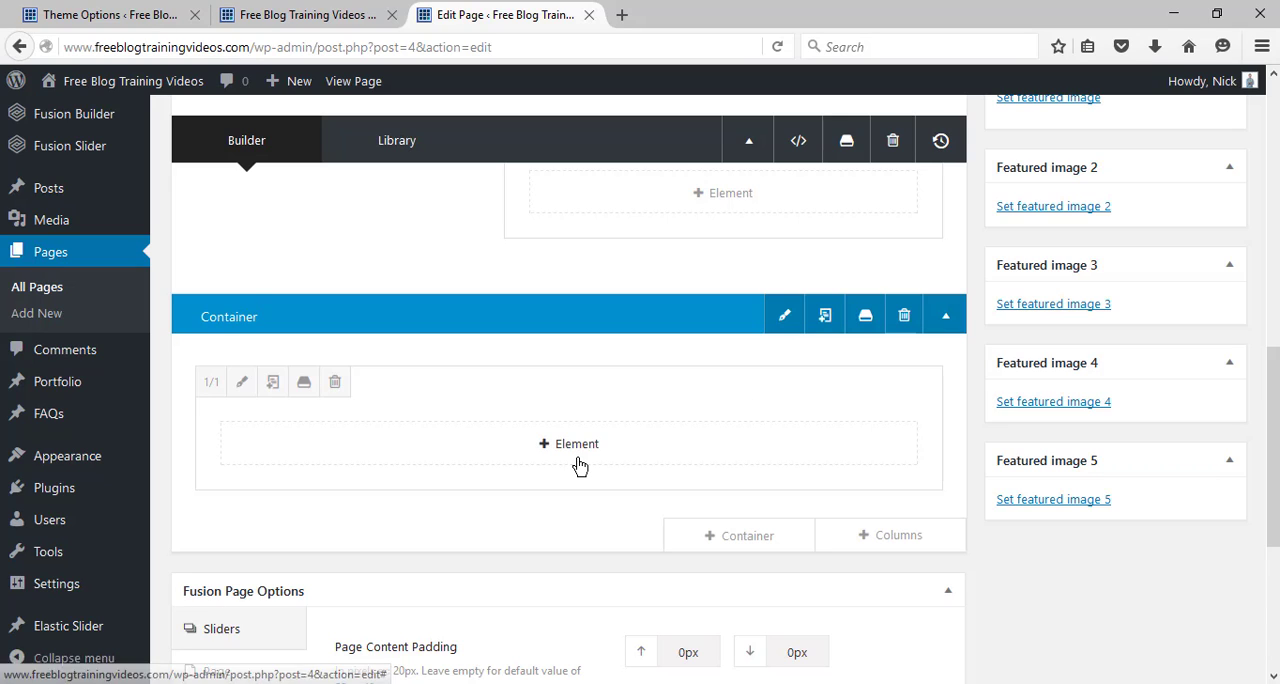
{"action": "left_click", "coordinate": [211, 386]}
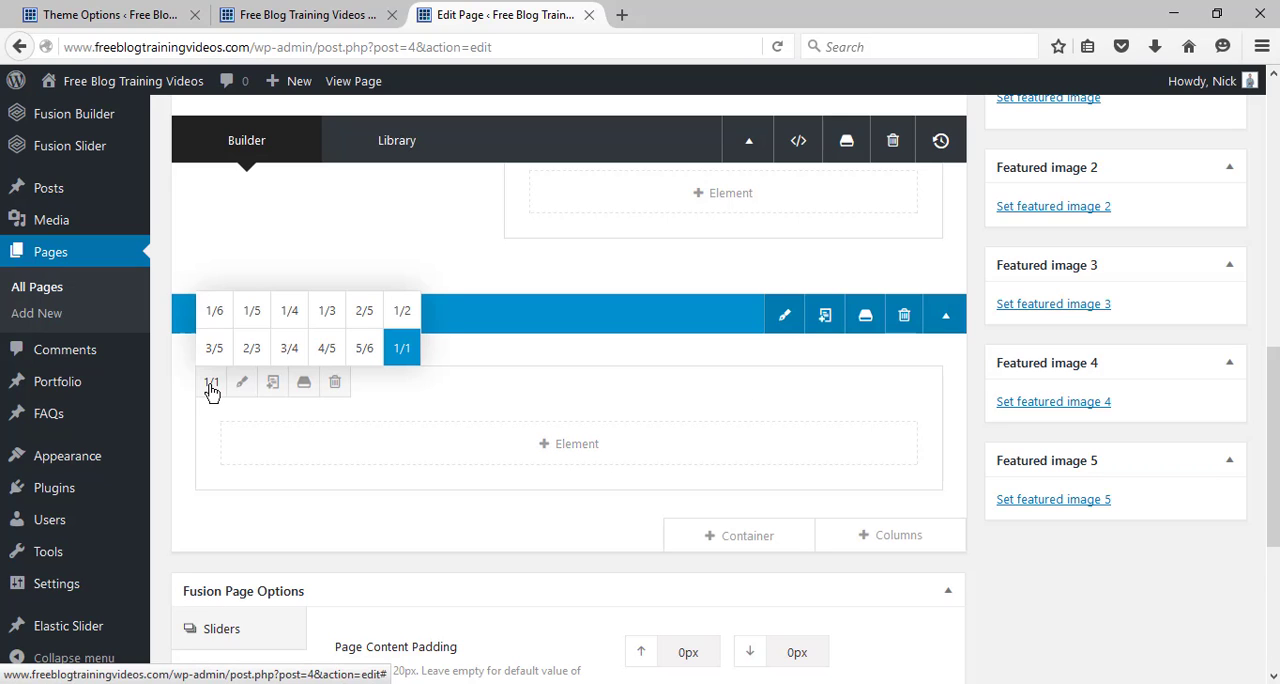
{"action": "left_click", "coordinate": [251, 347]}
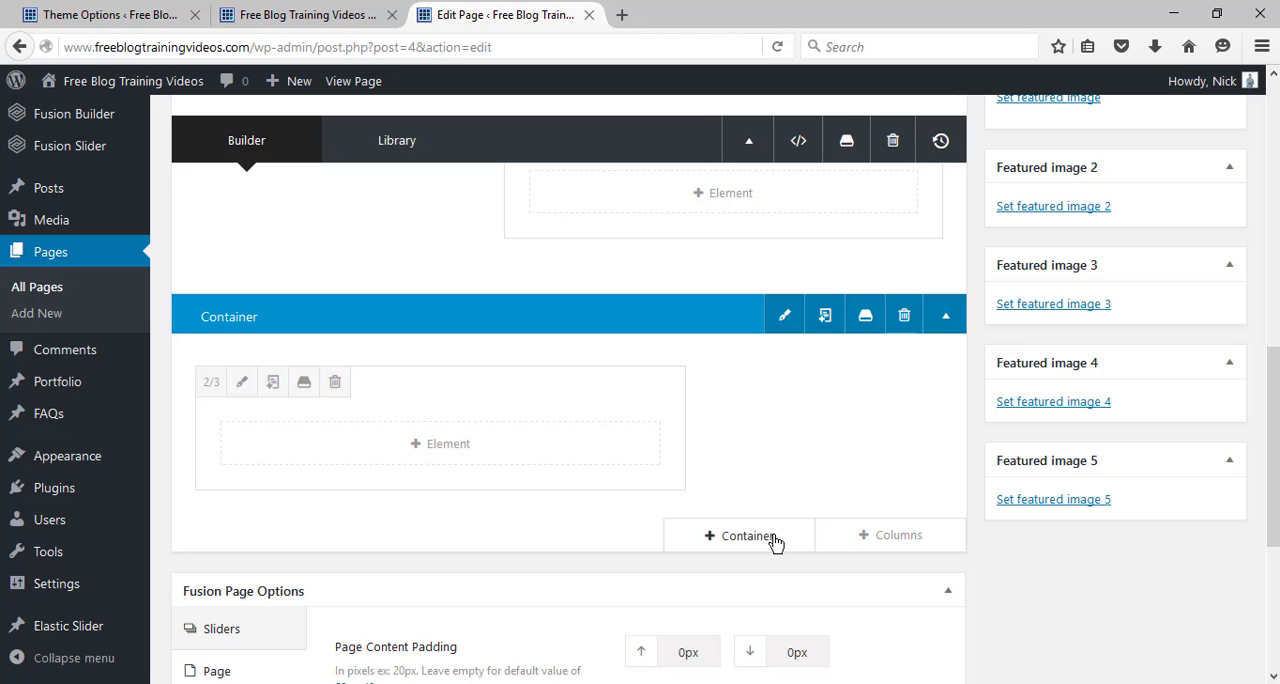
Insert a 1/6, 2/3, 1/6 column layout in the lower container and delete its original 2/3 column.
{"action": "left_click", "coordinate": [852, 543]}
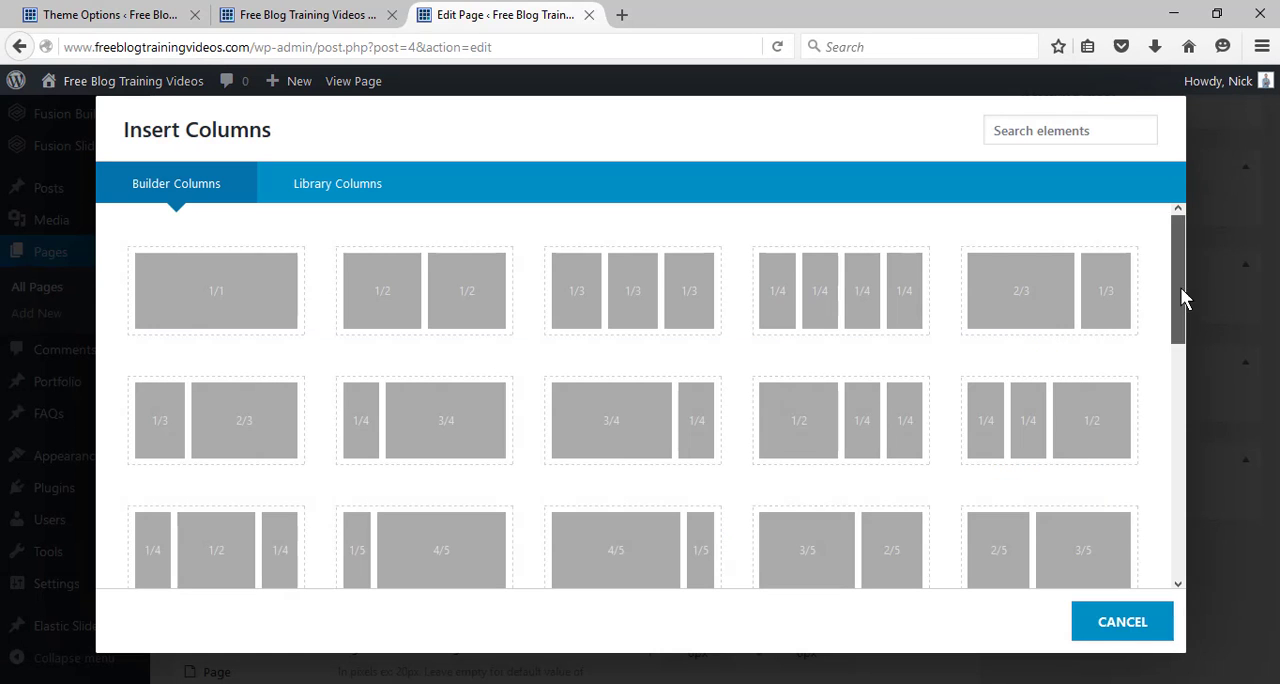
{"action": "left_click_drag", "start_coordinate": [1180, 287], "coordinate": [1188, 427]}
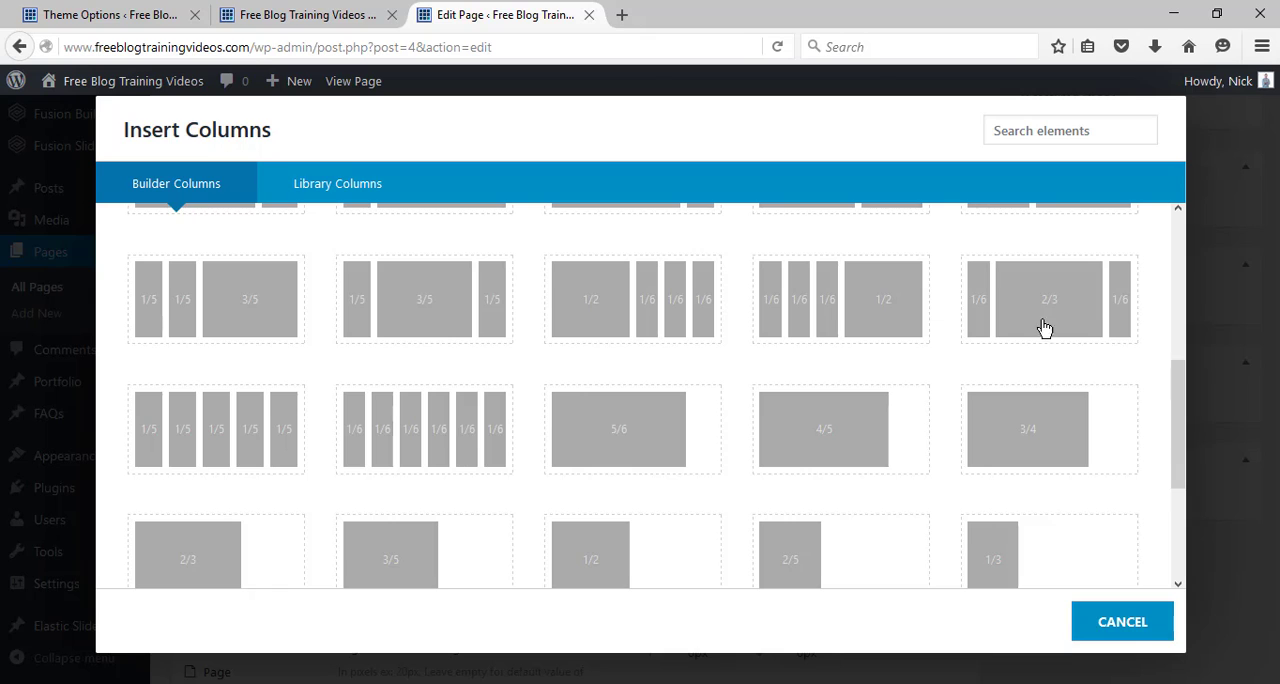
{"action": "left_click", "coordinate": [1128, 320]}
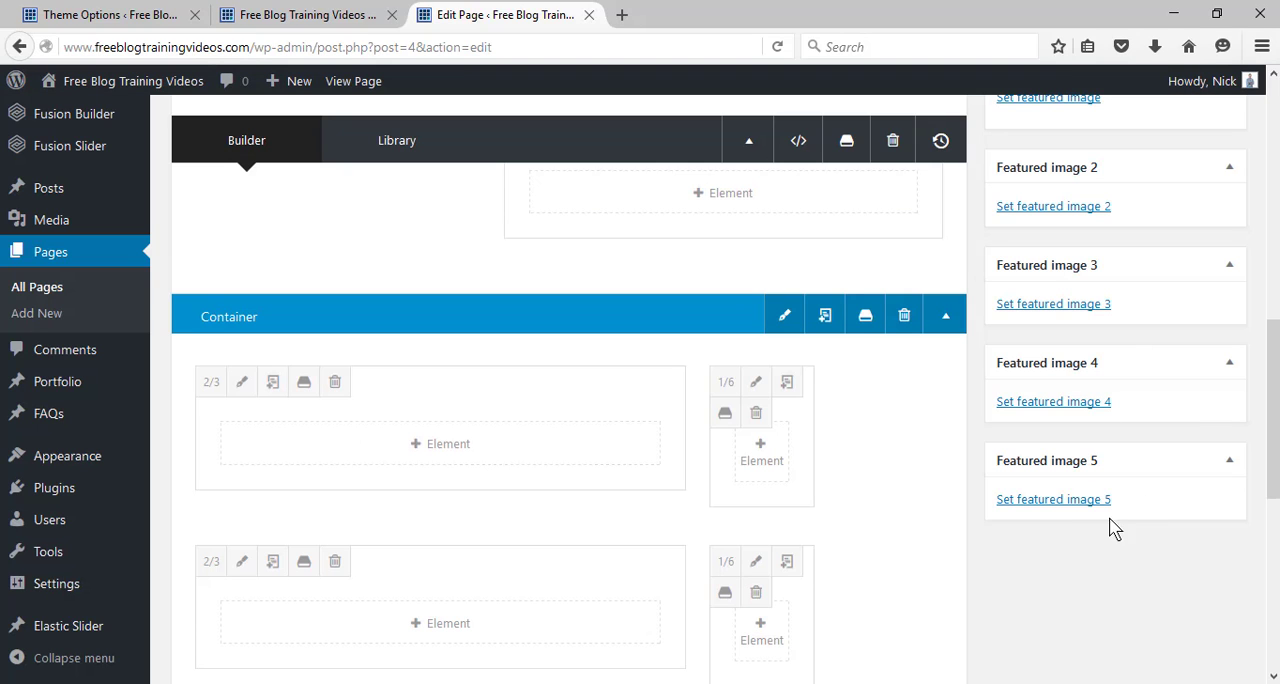
{"action": "mouse_move", "coordinate": [1274, 352]}
{"action": "left_mouse_down"}
{"action": "mouse_move", "coordinate": [1274, 397]}
{"action": "mouse_move", "coordinate": [1274, 370]}
{"action": "left_mouse_up"}
{"action": "left_click", "coordinate": [333, 328]}
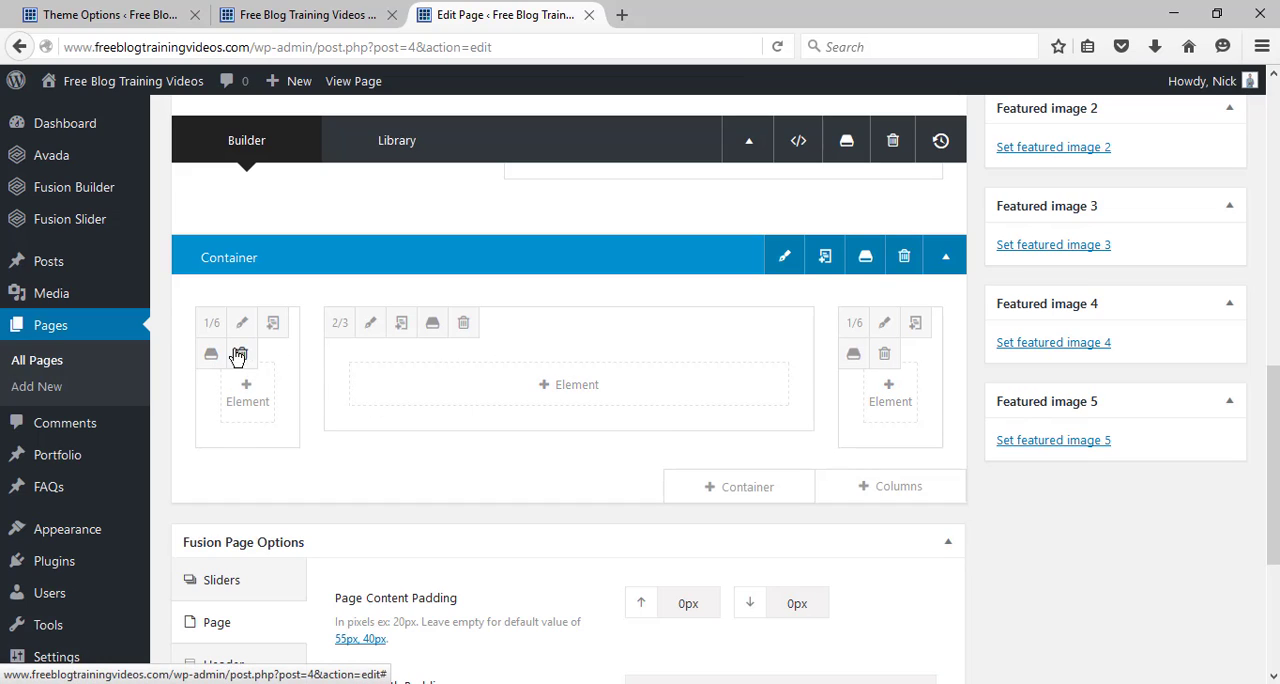
Add a Blog element to the middle 2/3 column and set its layout to Medium.
{"action": "left_click", "coordinate": [577, 392]}
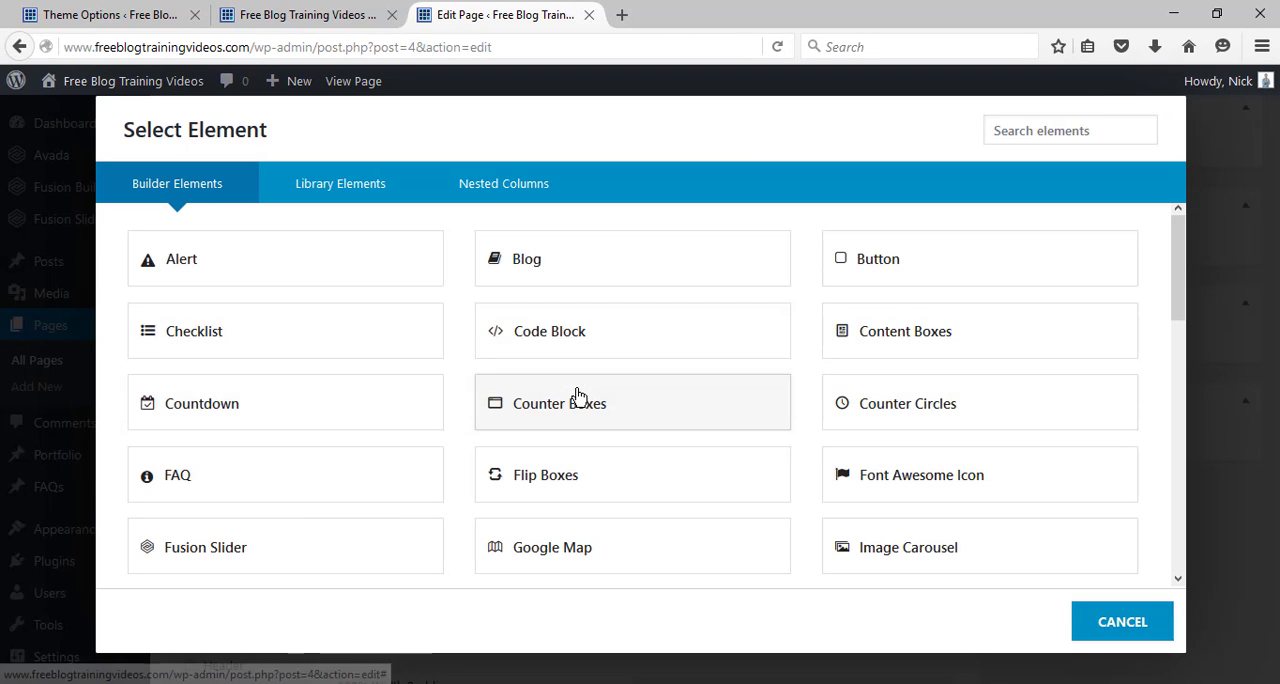
{"action": "left_click", "coordinate": [549, 272]}
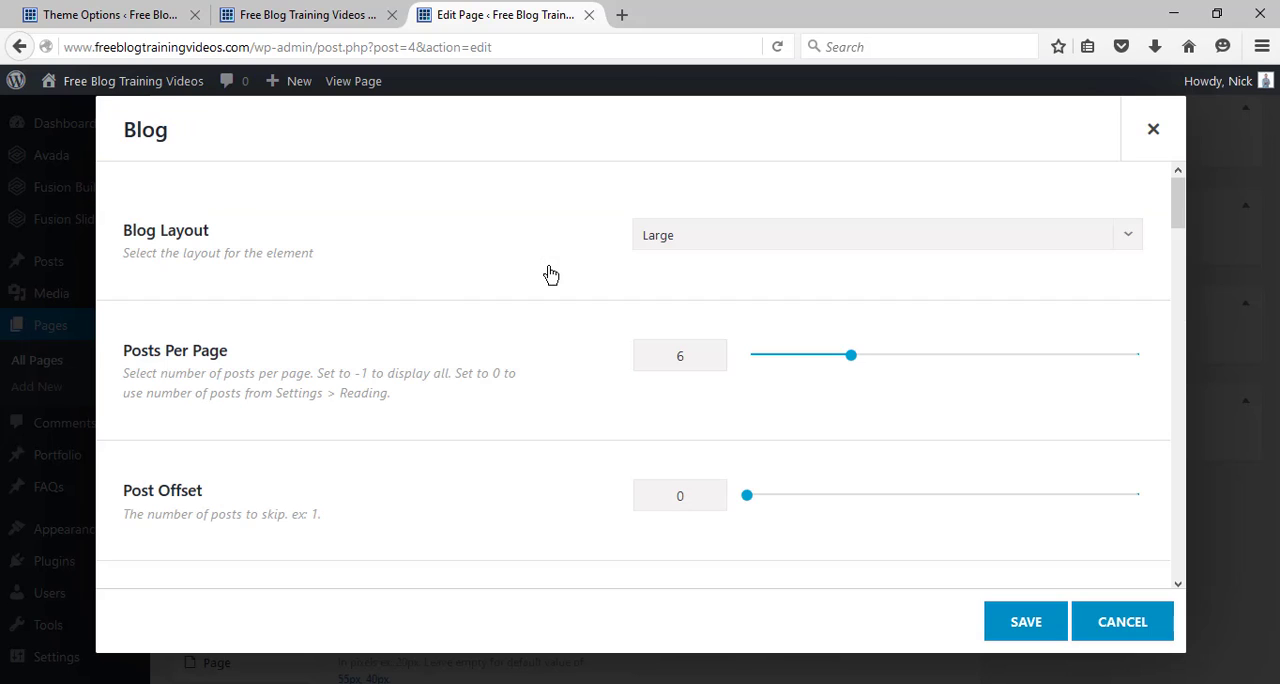
{"action": "left_click", "coordinate": [700, 240]}
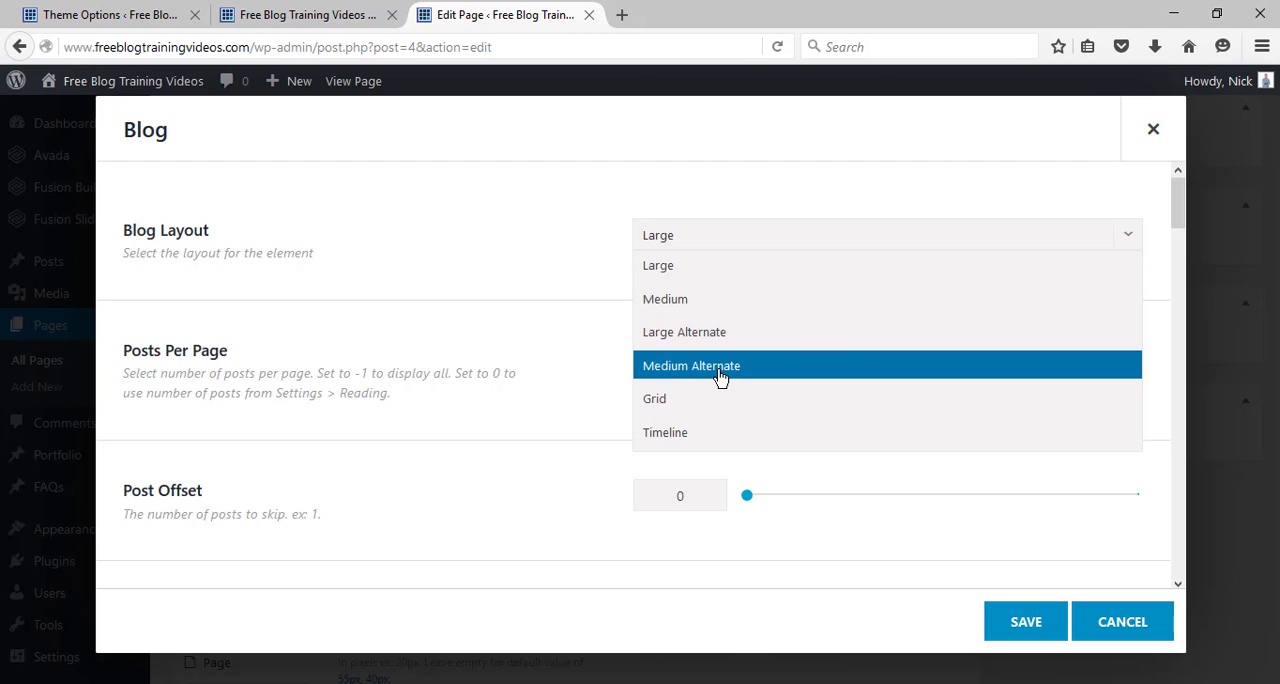
{"action": "left_click", "coordinate": [709, 318]}
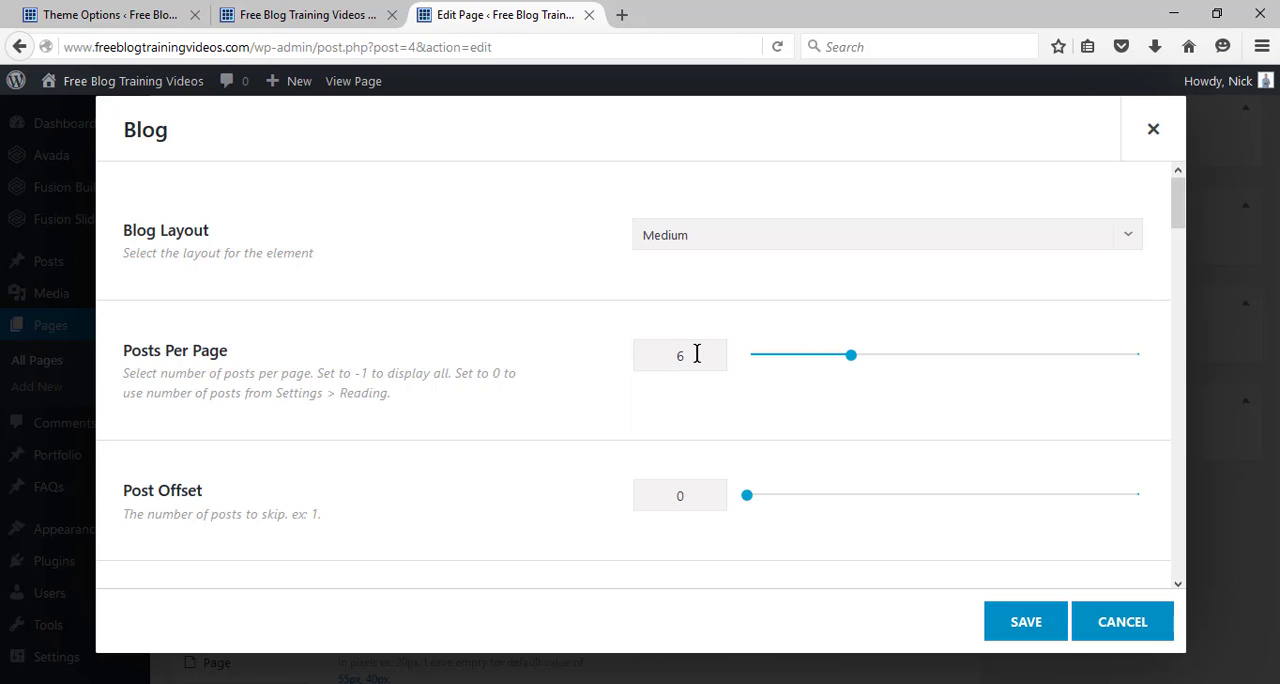
Review the Blog element's category, ordering, thumbnail, title, excerpt, tag and pagination options.
{"action": "left_click_drag", "start_coordinate": [1184, 234], "coordinate": [1179, 276]}
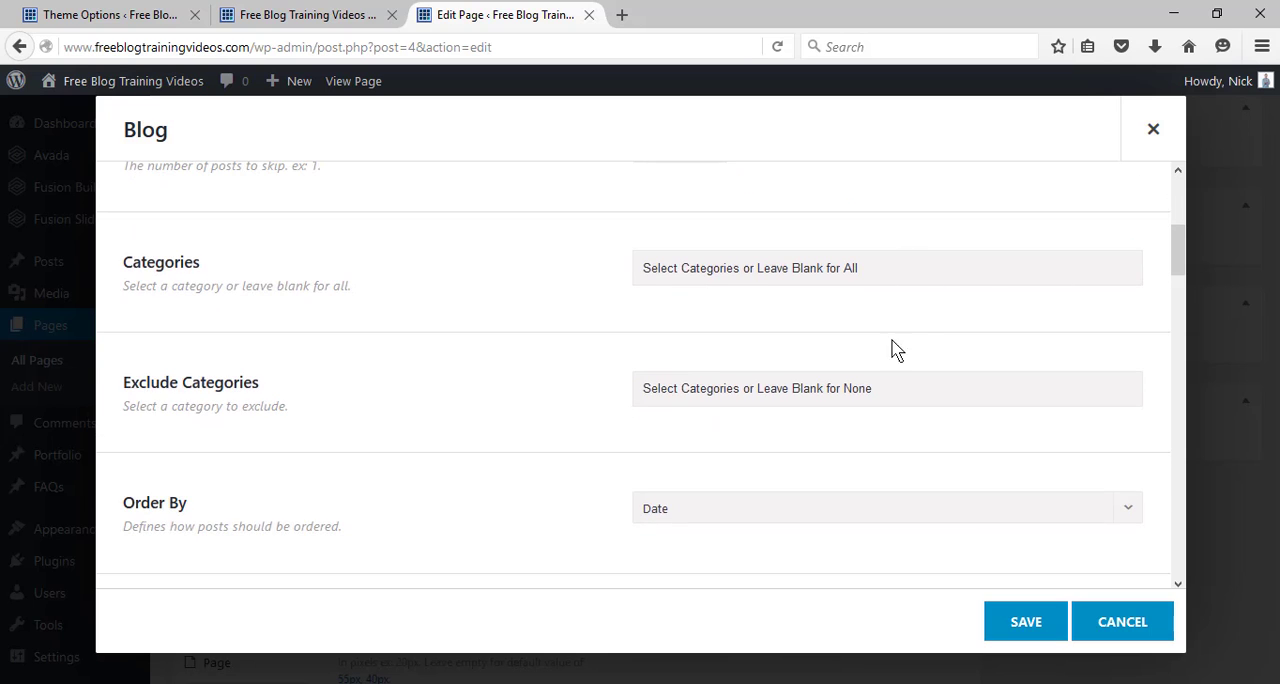
{"action": "left_click", "coordinate": [893, 390]}
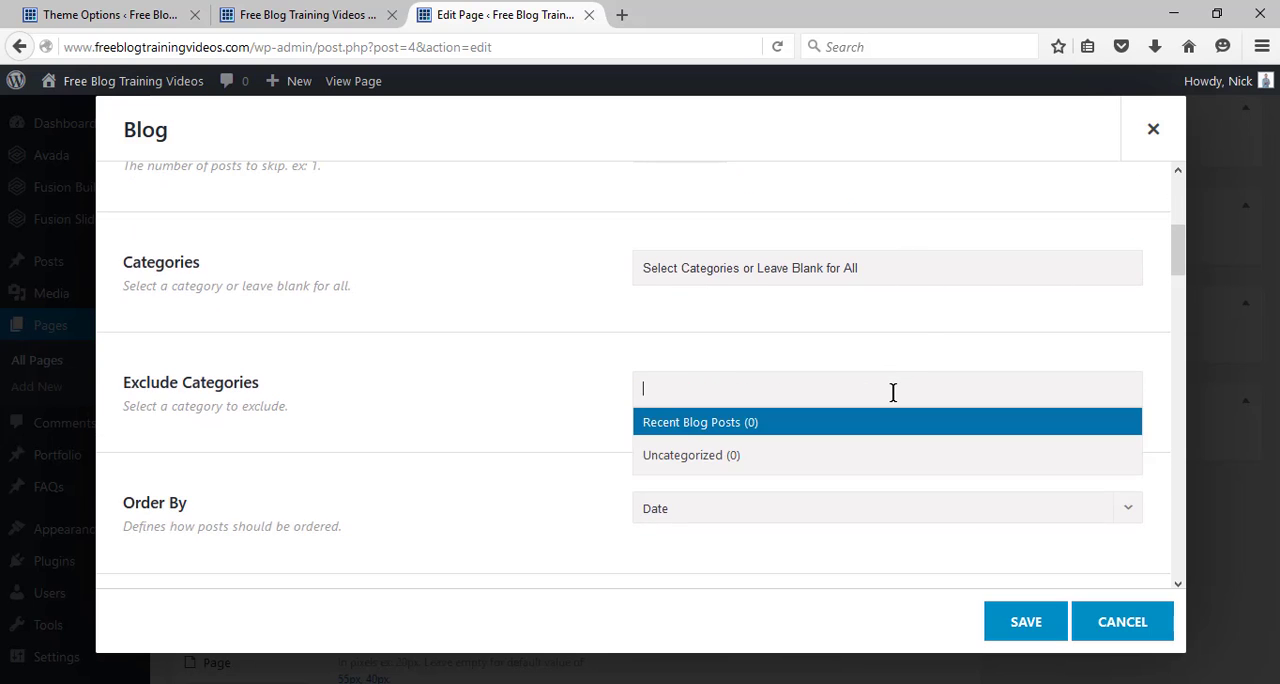
{"action": "left_click", "coordinate": [626, 364]}
{"action": "left_click_drag", "start_coordinate": [1180, 237], "coordinate": [1181, 270]}
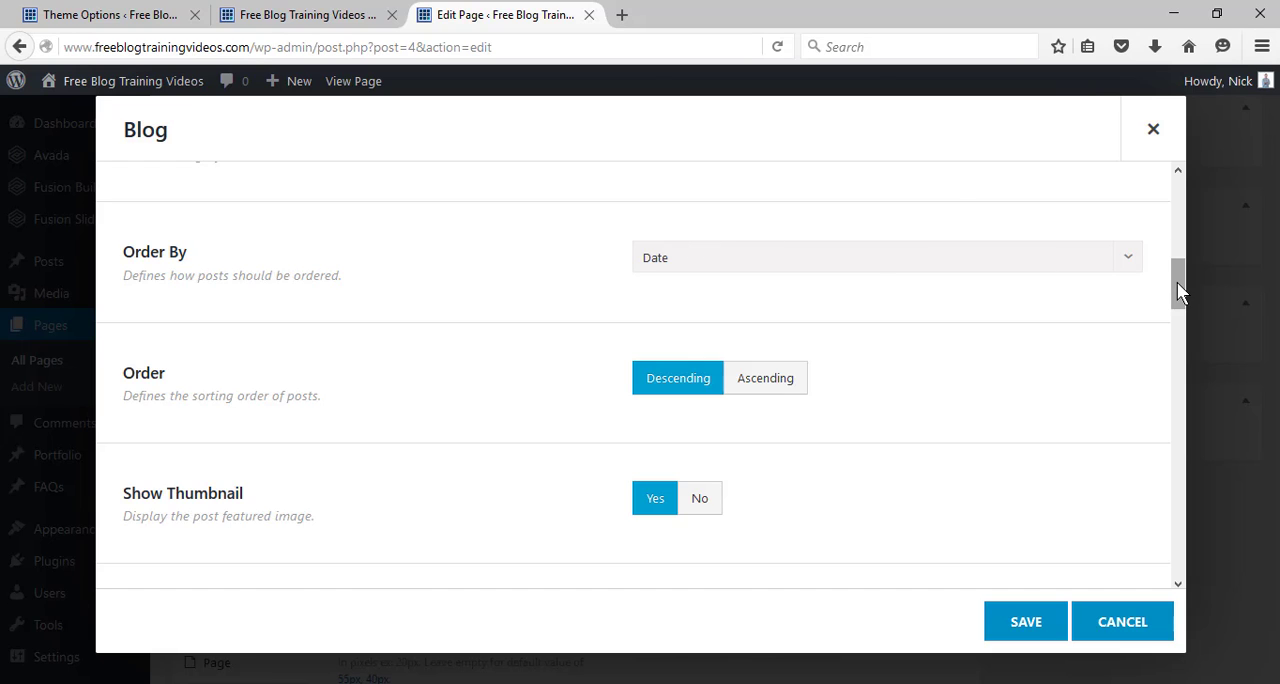
{"action": "left_click_drag", "start_coordinate": [1177, 282], "coordinate": [1177, 287]}
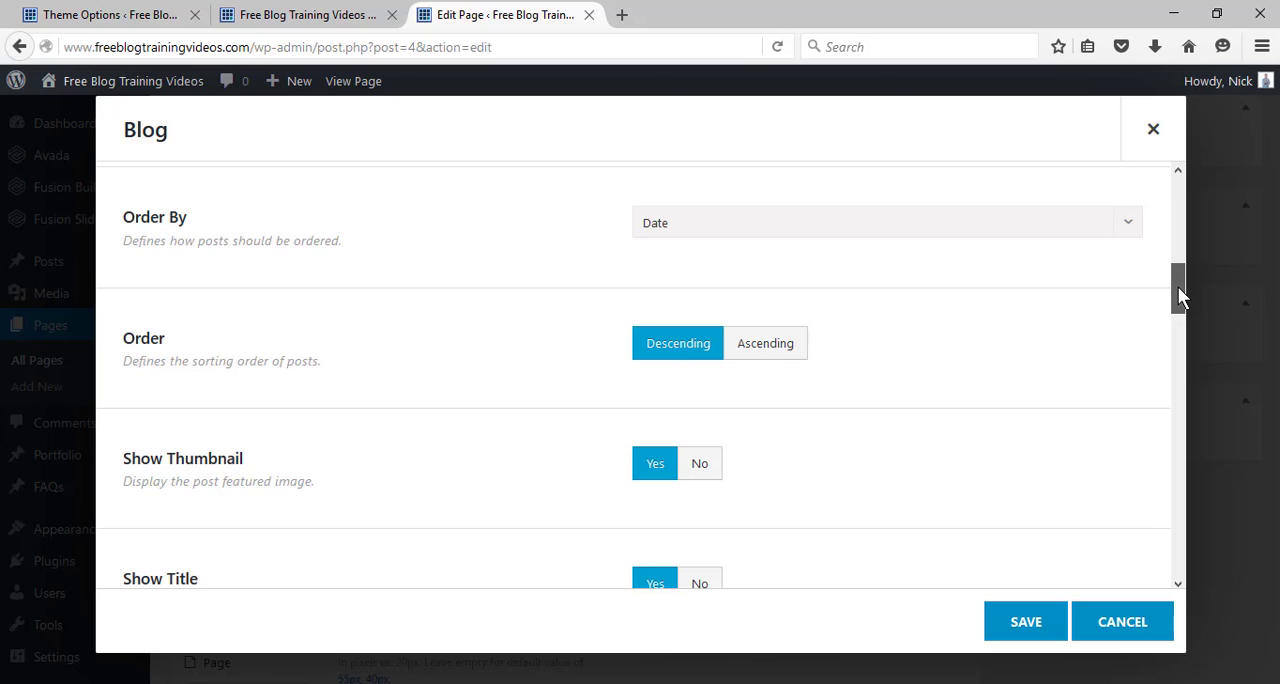
{"action": "left_click_drag", "start_coordinate": [1177, 288], "coordinate": [1176, 309]}
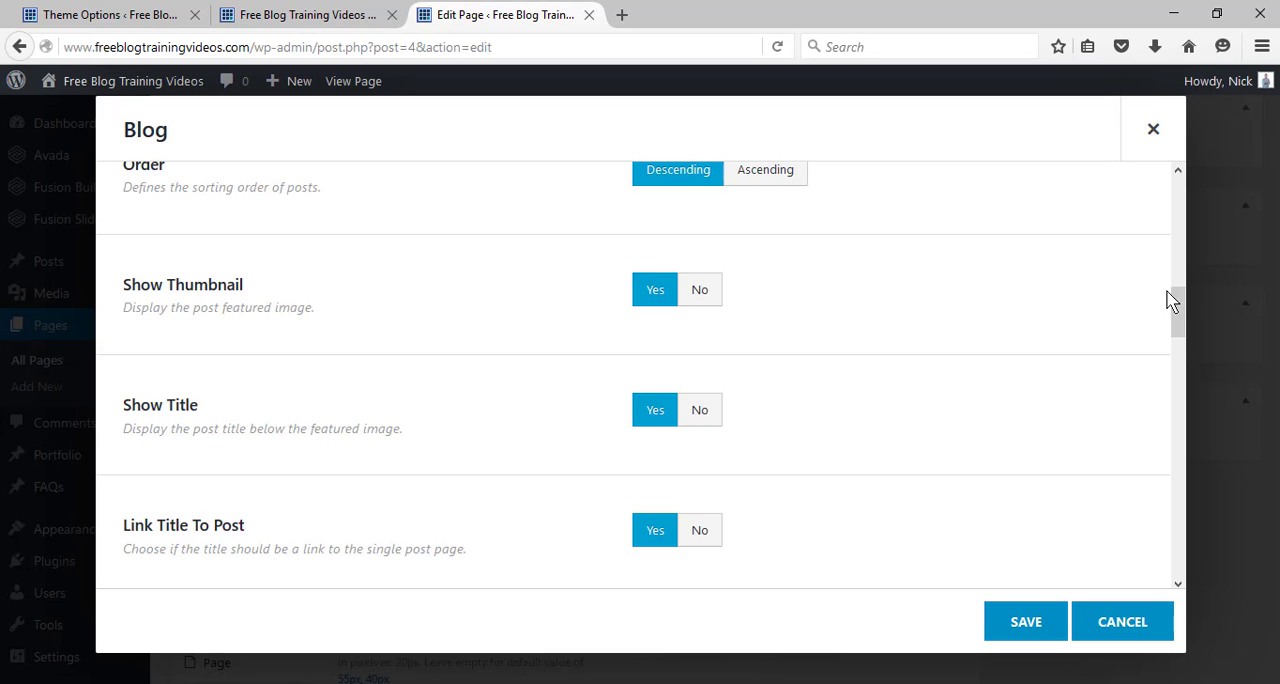
{"action": "left_click_drag", "start_coordinate": [1178, 312], "coordinate": [1177, 347]}
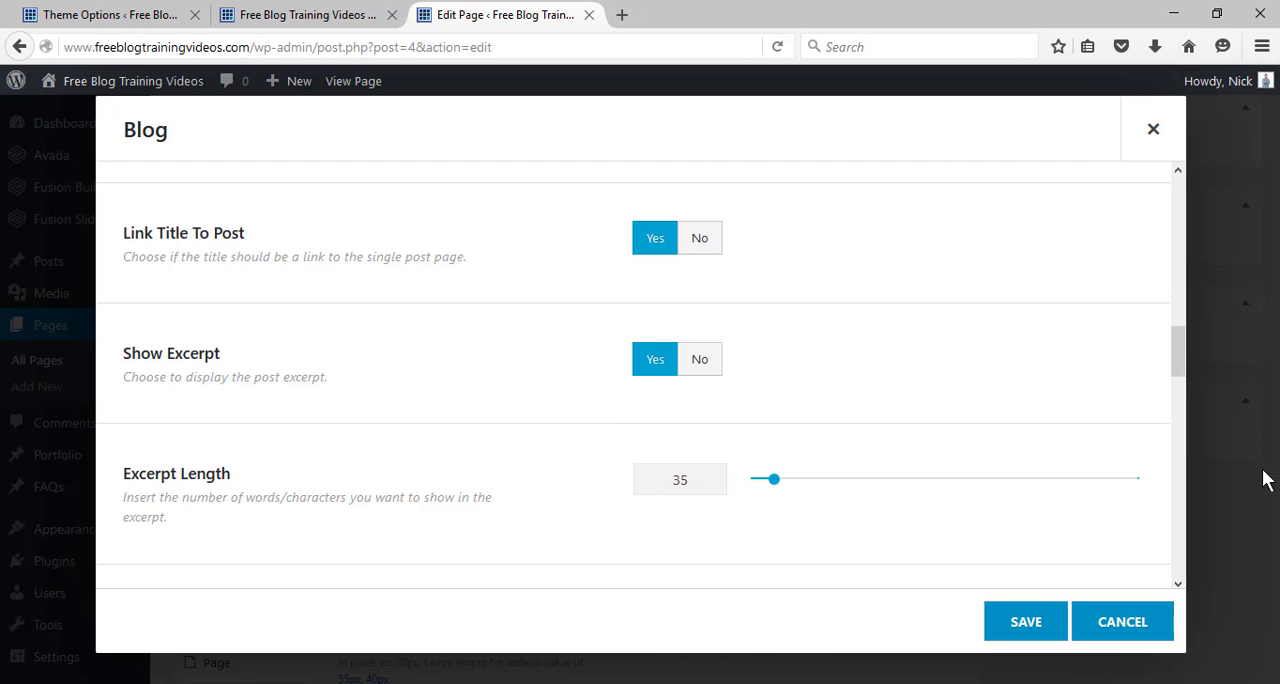
{"action": "left_click_drag", "start_coordinate": [1183, 370], "coordinate": [1100, 383]}
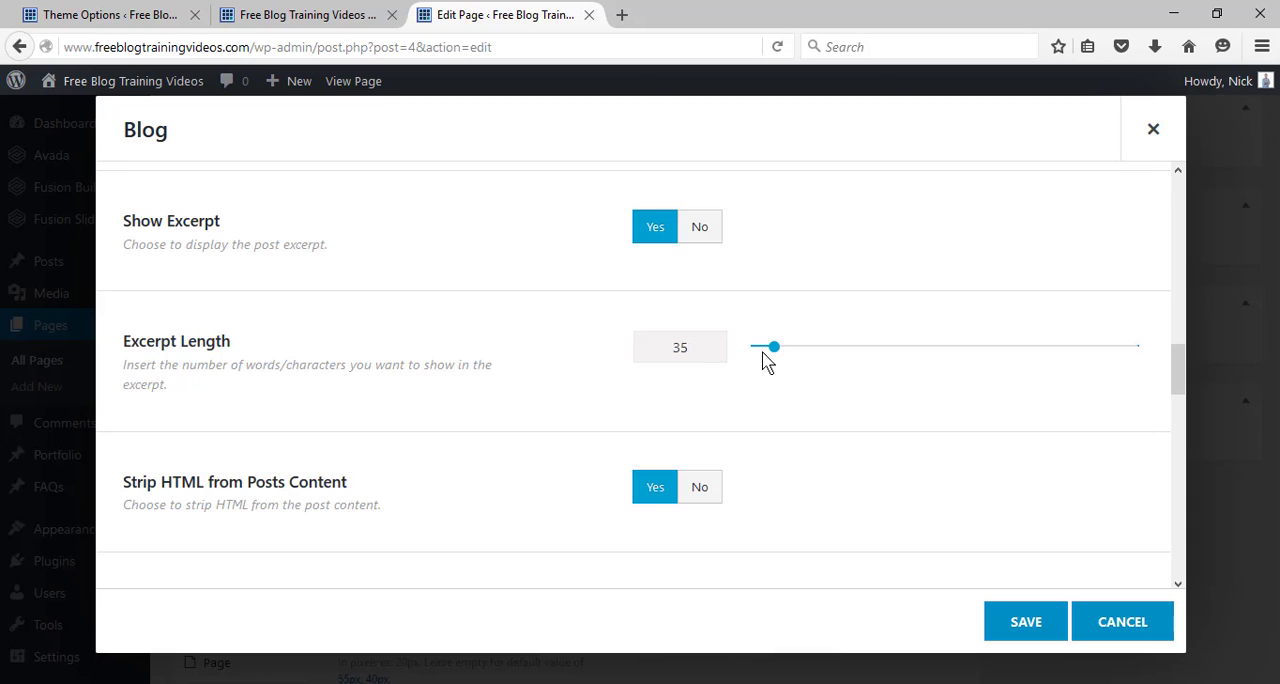
{"action": "left_click_drag", "start_coordinate": [1177, 371], "coordinate": [1183, 508]}
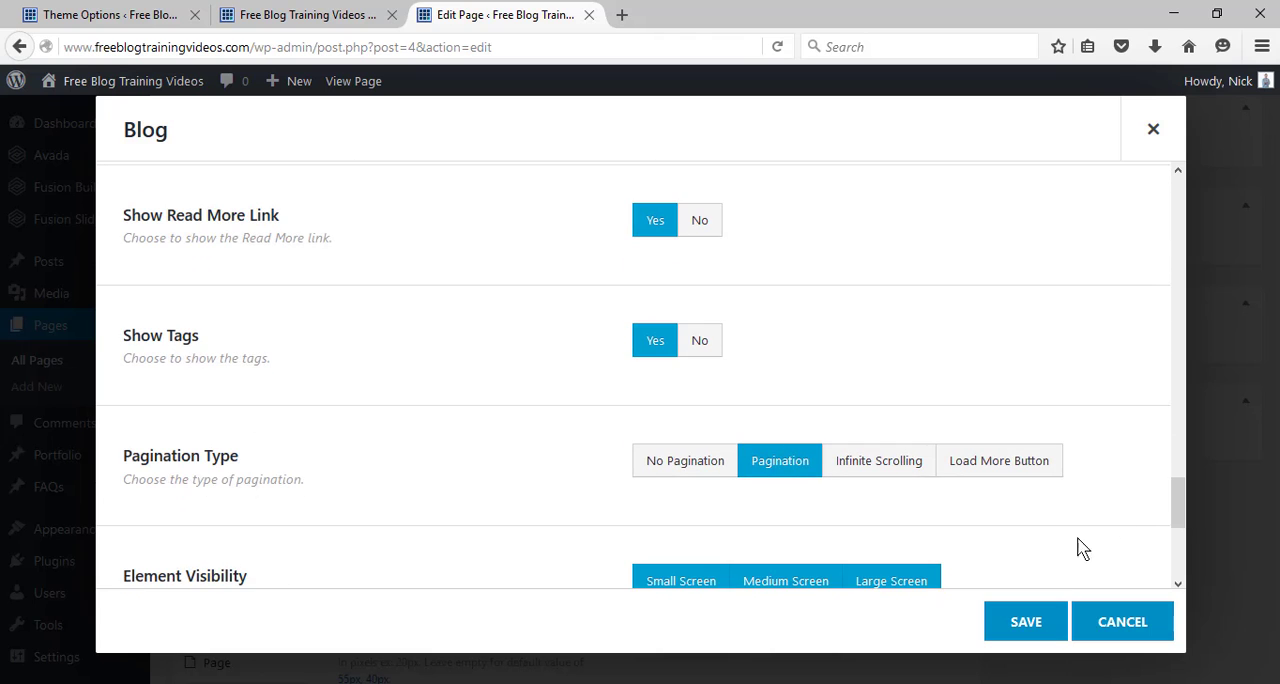
Save the Blog element and update the home page.
{"action": "left_click", "coordinate": [1036, 626]}
{"action": "left_click_drag", "start_coordinate": [1275, 450], "coordinate": [1277, 259]}
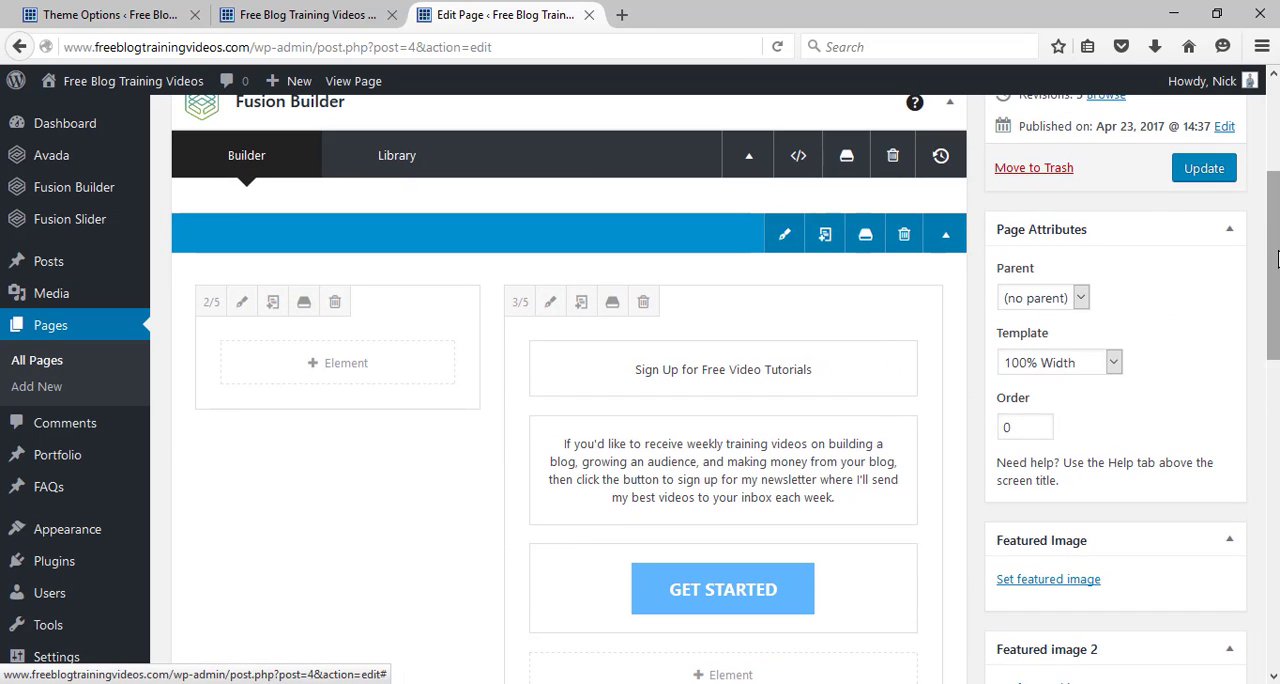
{"action": "left_click", "coordinate": [1190, 170]}
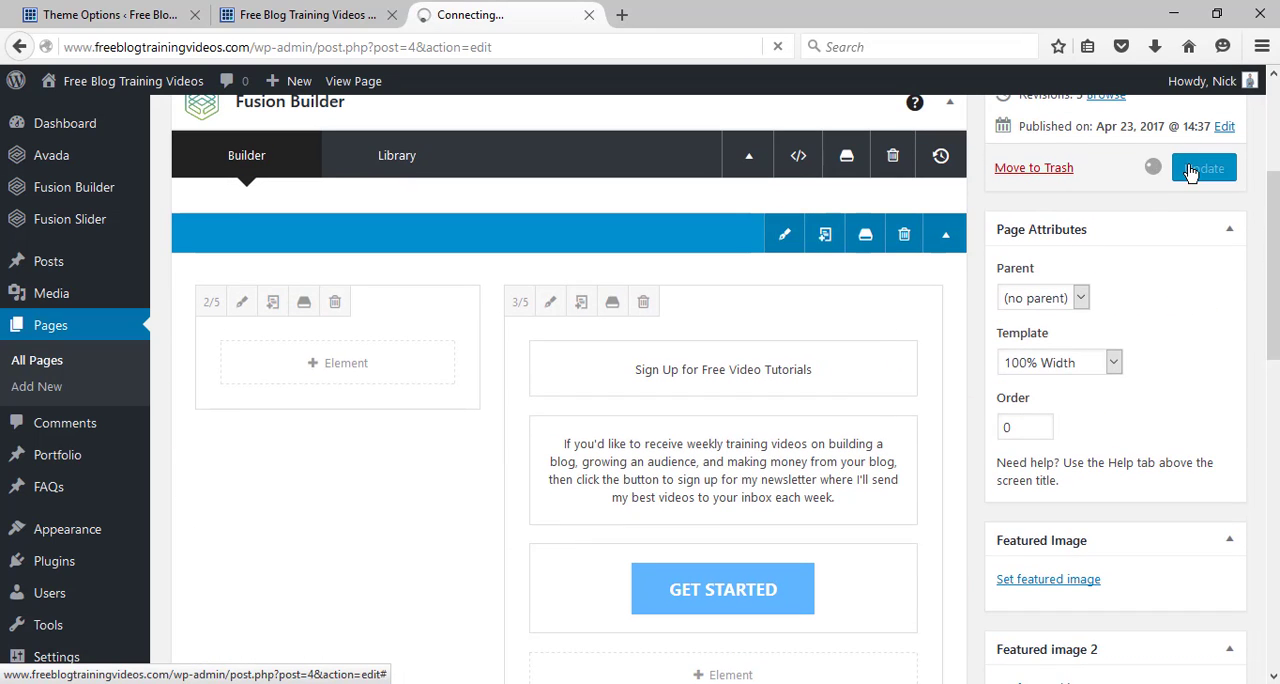
From the live home page, open two new blog post editors in separate browser tabs.
{"action": "left_click", "coordinate": [367, 12]}
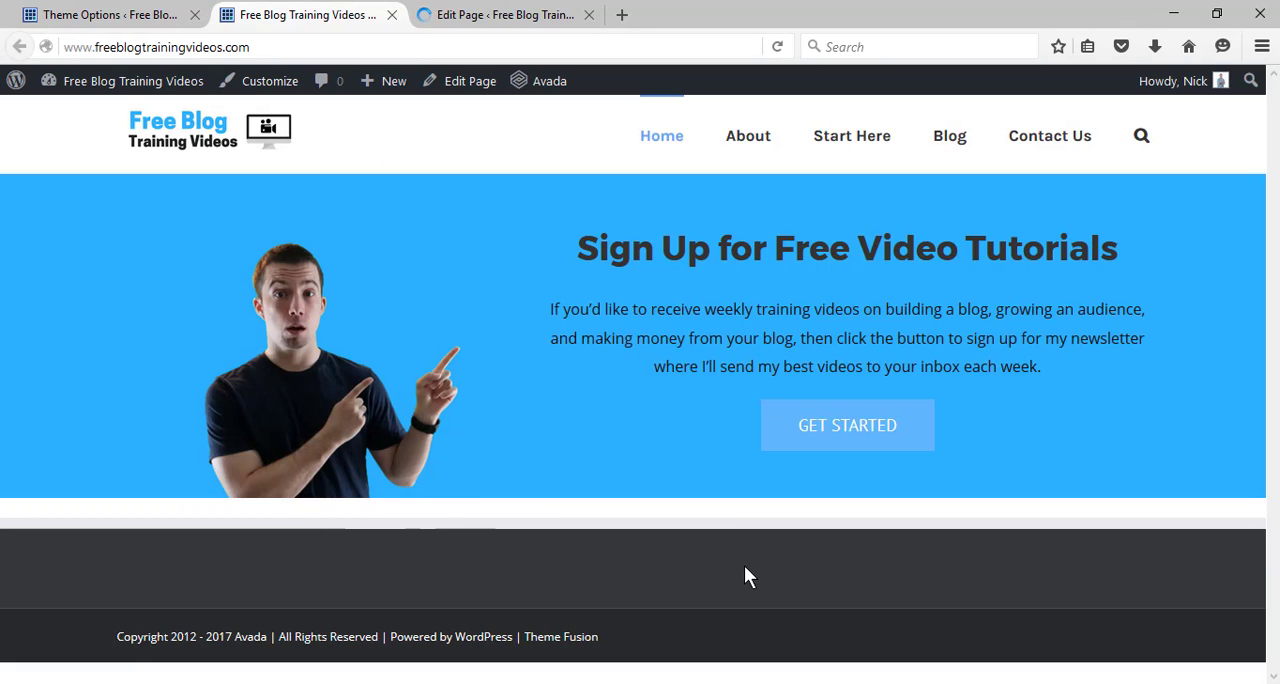
{"action": "mouse_move", "coordinate": [388, 89]}
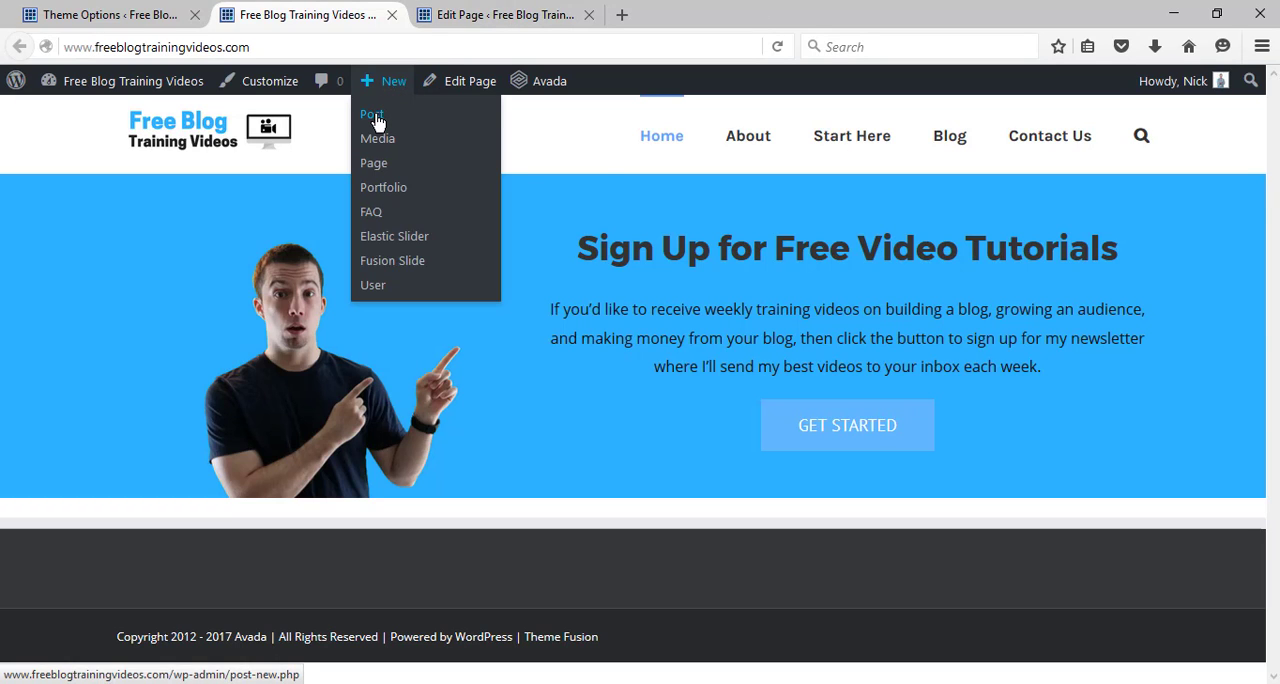
{"action": "right_click", "coordinate": [376, 120]}
{"action": "left_click", "coordinate": [404, 130]}
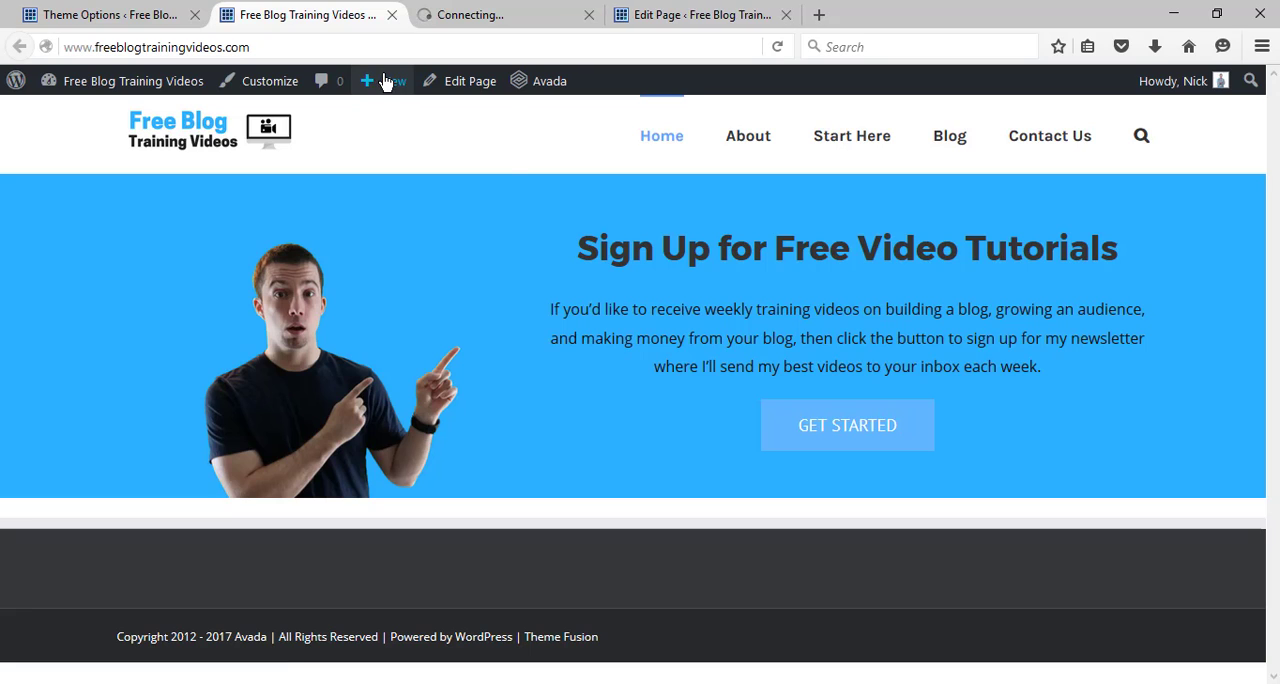
{"action": "mouse_move", "coordinate": [385, 80]}
{"action": "right_click", "coordinate": [376, 124]}
{"action": "left_click", "coordinate": [400, 131]}
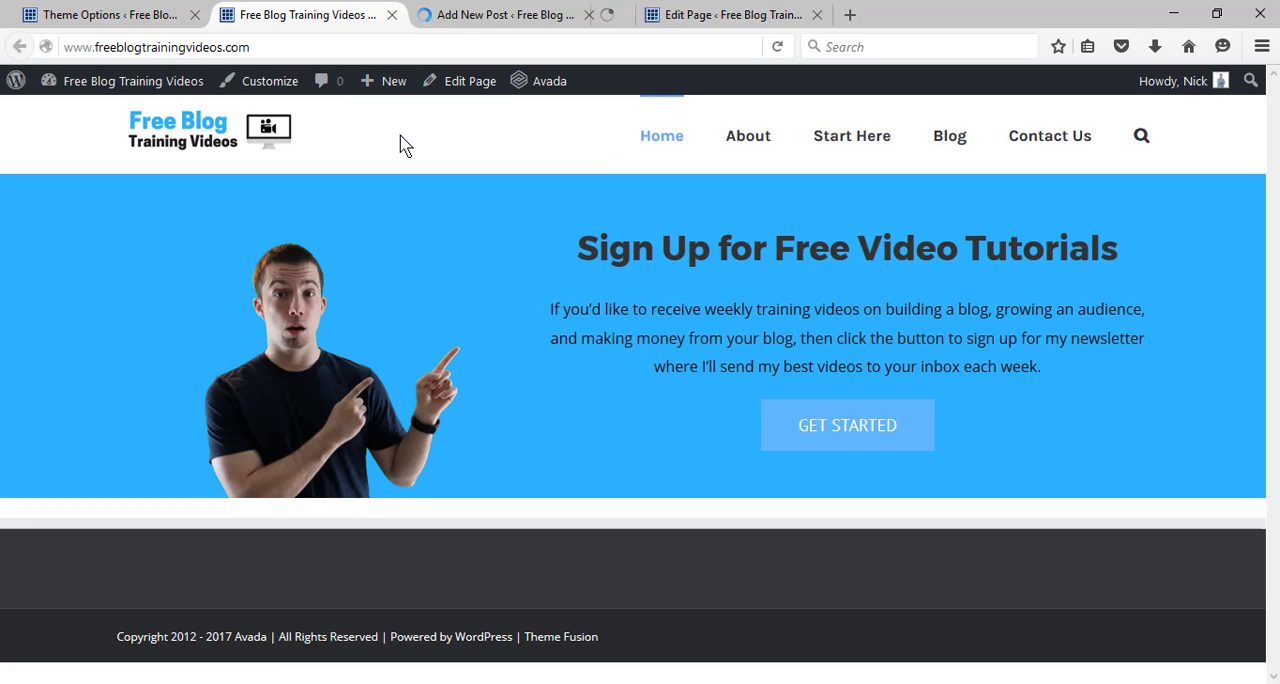
Title the first new post "Post #1" and place the cursor in its empty body.
{"action": "left_click", "coordinate": [455, 22]}
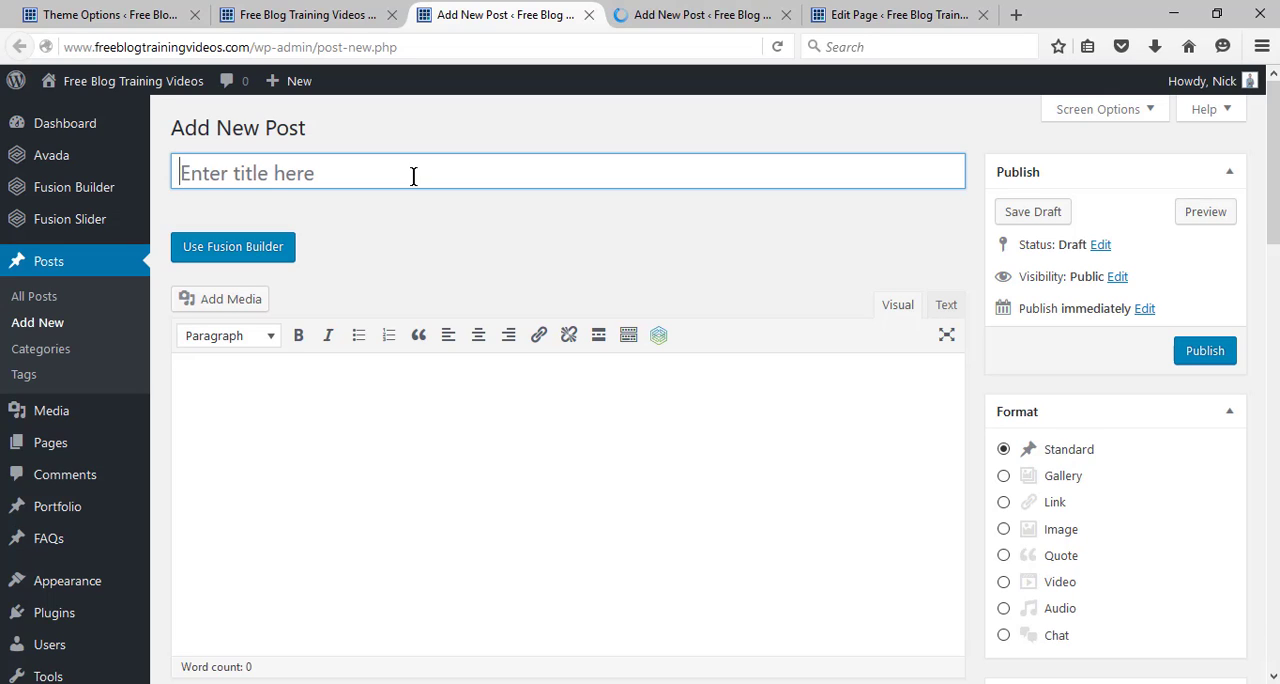
{"action": "type", "text": "POst"}
{"action": "key", "text": "BackSpace"}
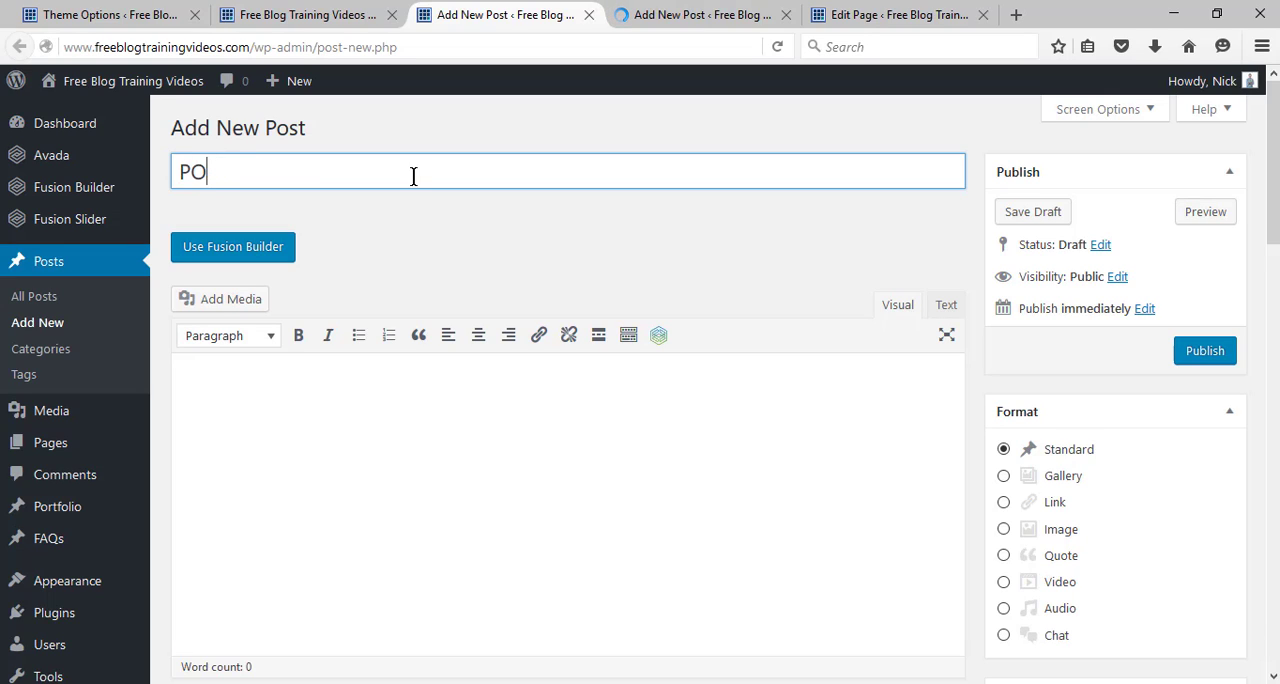
{"action": "key", "text": "BackSpace"}
{"action": "type", "text": "ost #1"}
{"action": "left_click", "coordinate": [381, 475]}
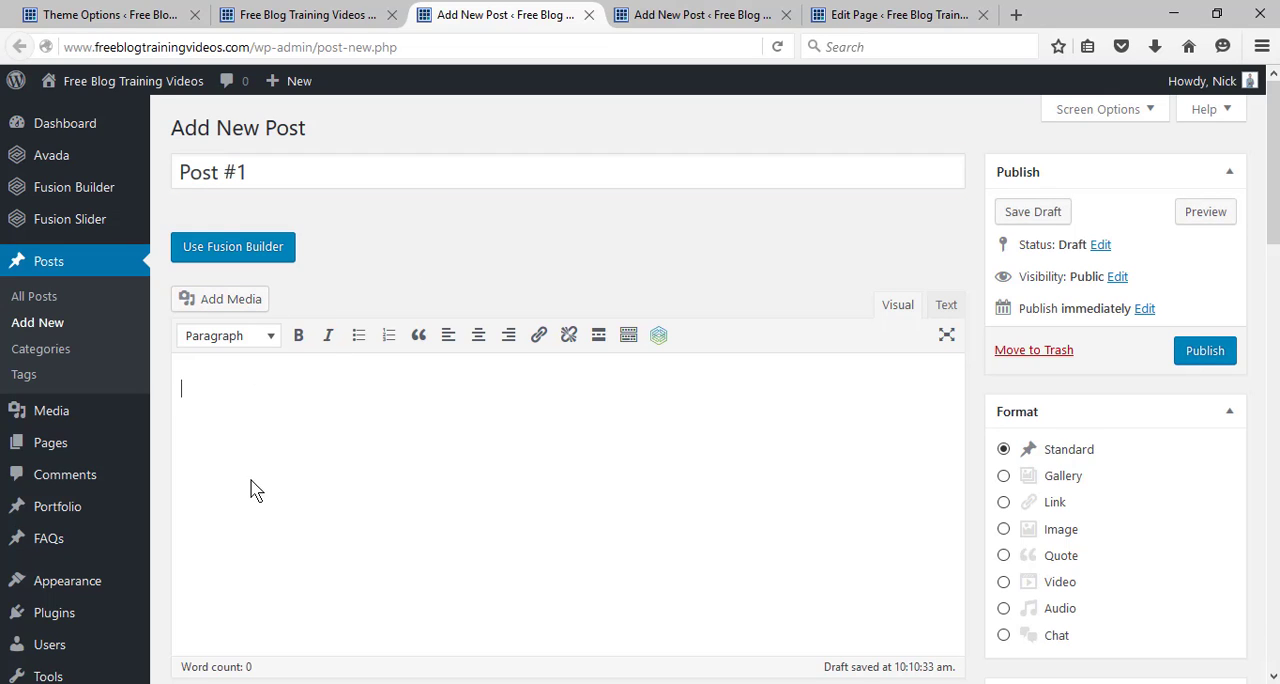
Paste the text of the "Welcome to FreeBlogTrainingVideos" Word document into the Post #1 body and publish the post.
{"action": "mouse_move", "coordinate": [285, 683]}
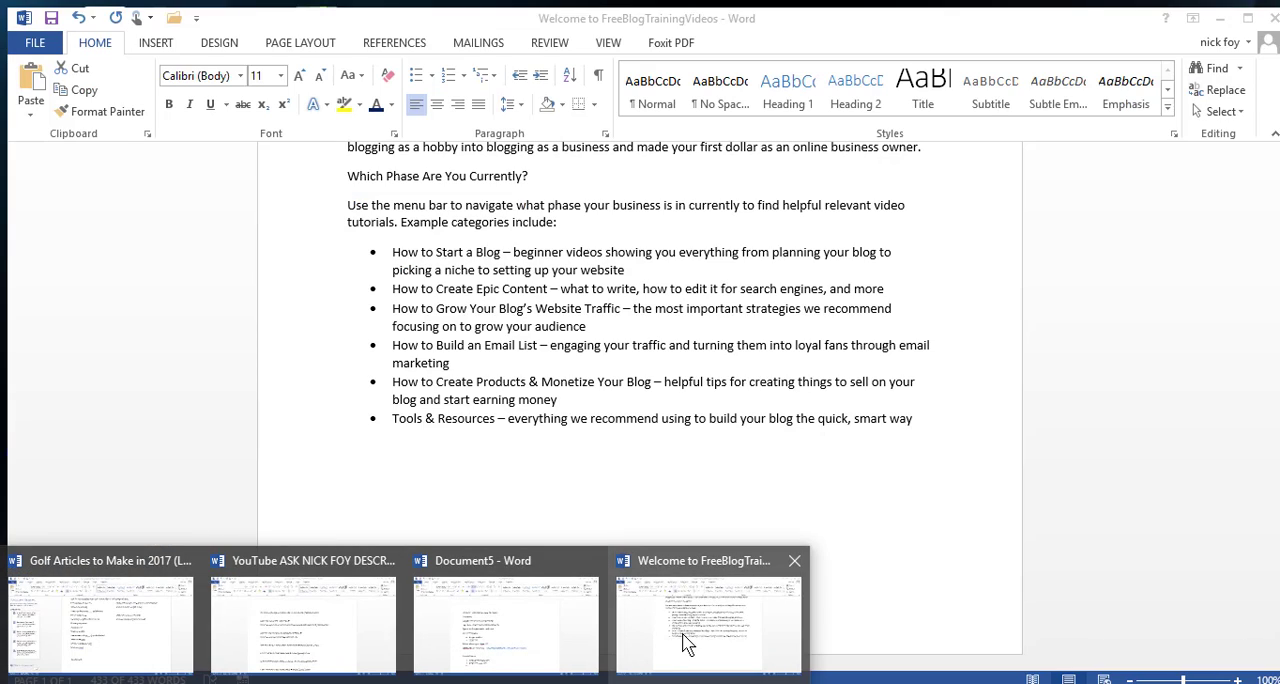
{"action": "left_click", "coordinate": [687, 643]}
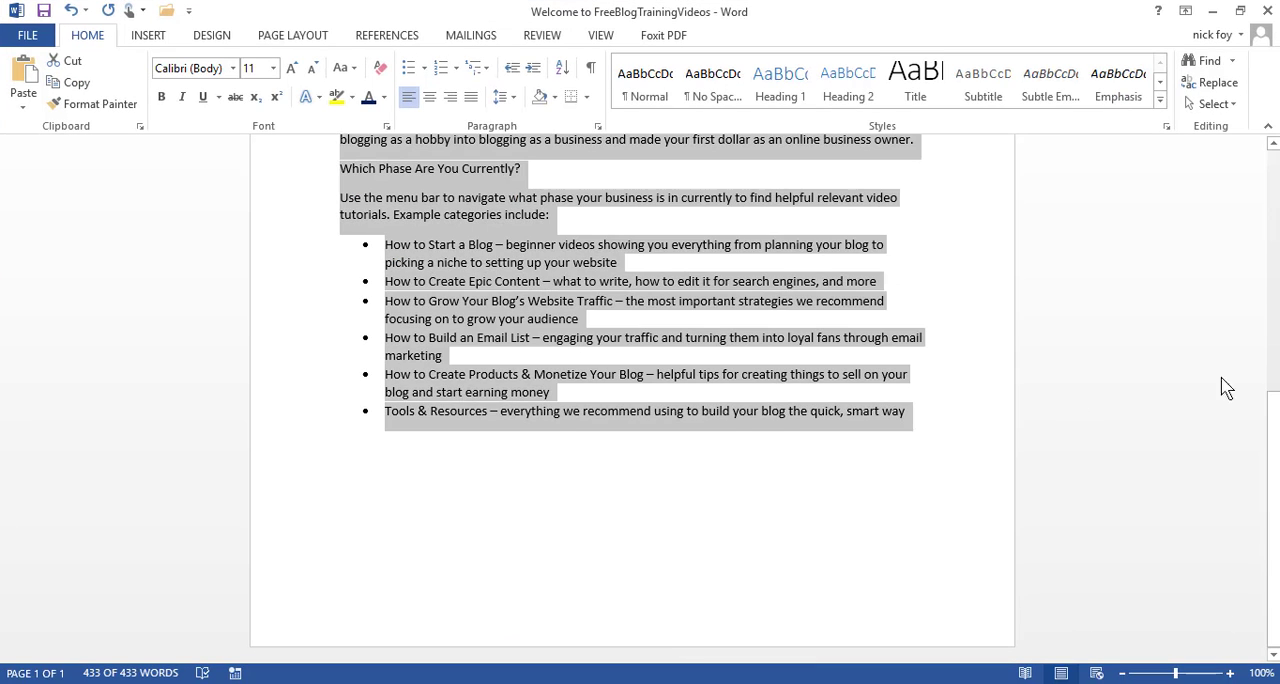
{"action": "left_click_drag", "start_coordinate": [1273, 417], "coordinate": [1273, 170]}
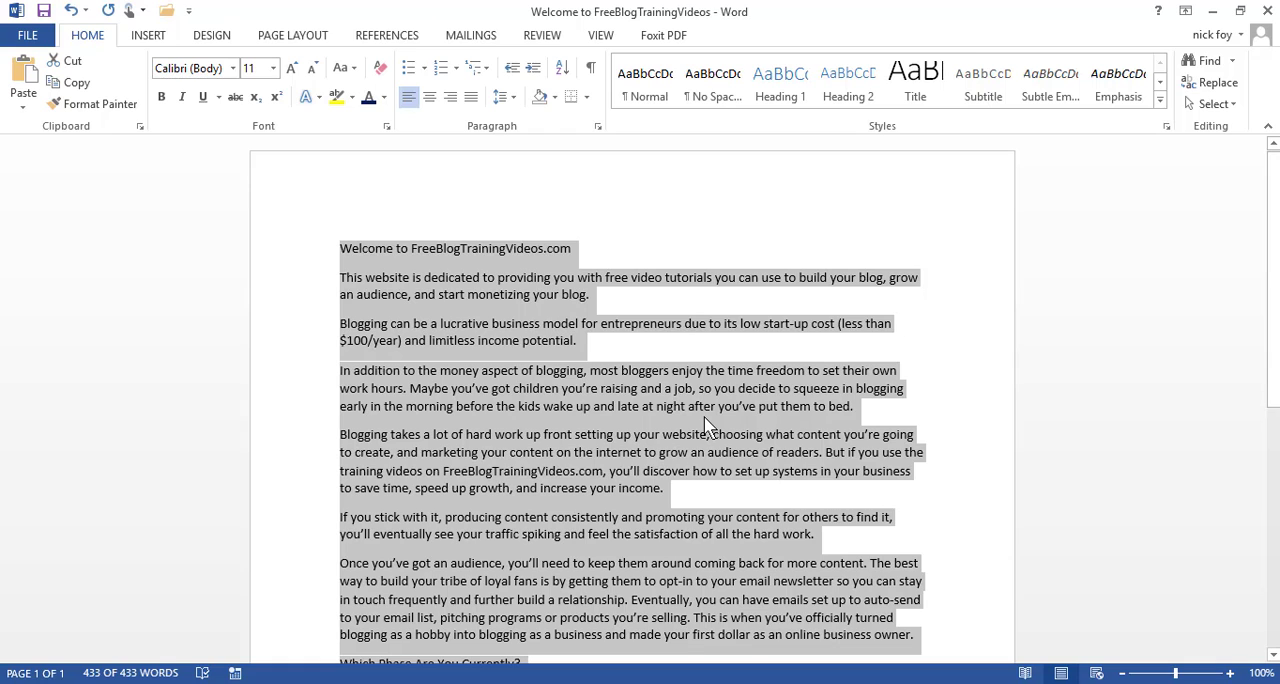
{"action": "left_click", "coordinate": [1212, 11]}
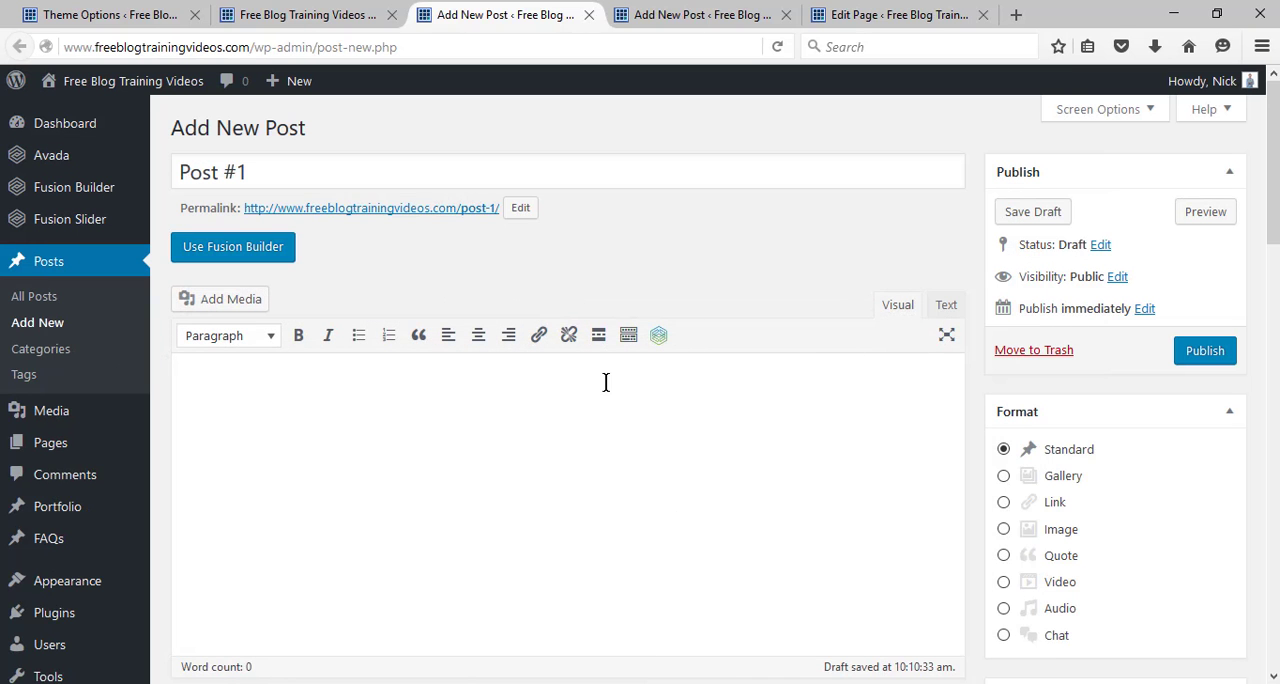
{"action": "key", "text": "ctrl+v"}
{"action": "left_click_drag", "start_coordinate": [1273, 284], "coordinate": [1273, 175]}
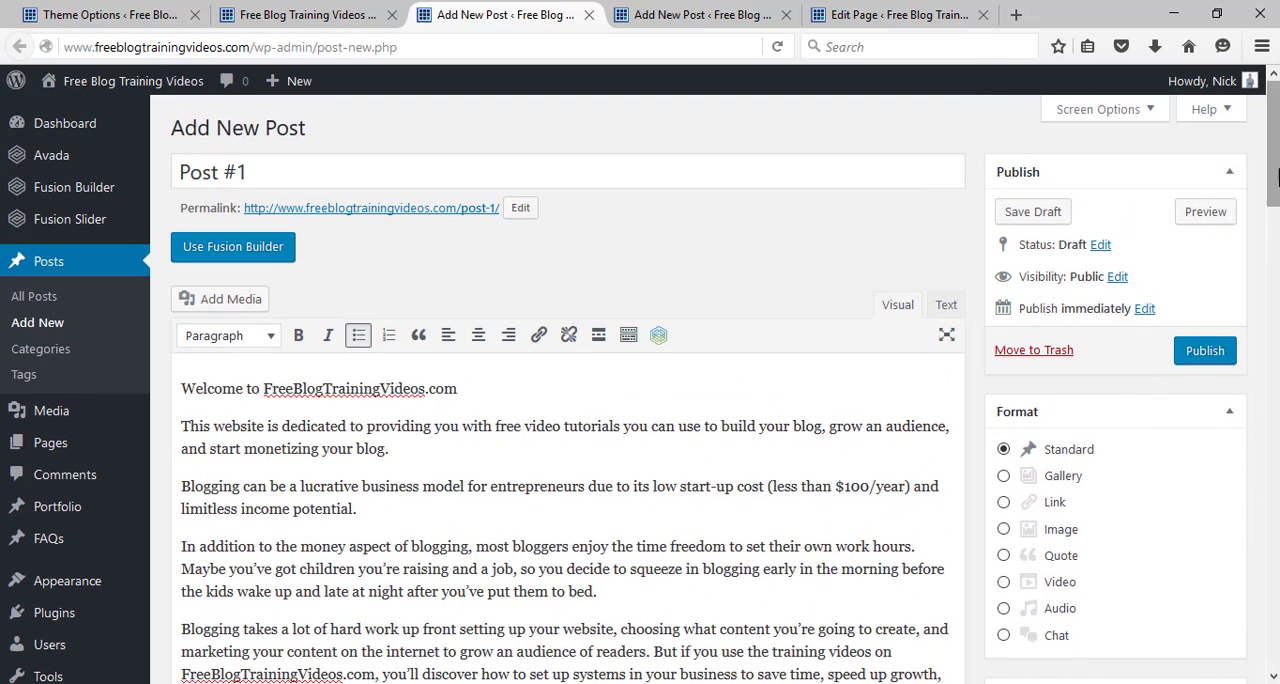
{"action": "left_click", "coordinate": [1206, 350]}
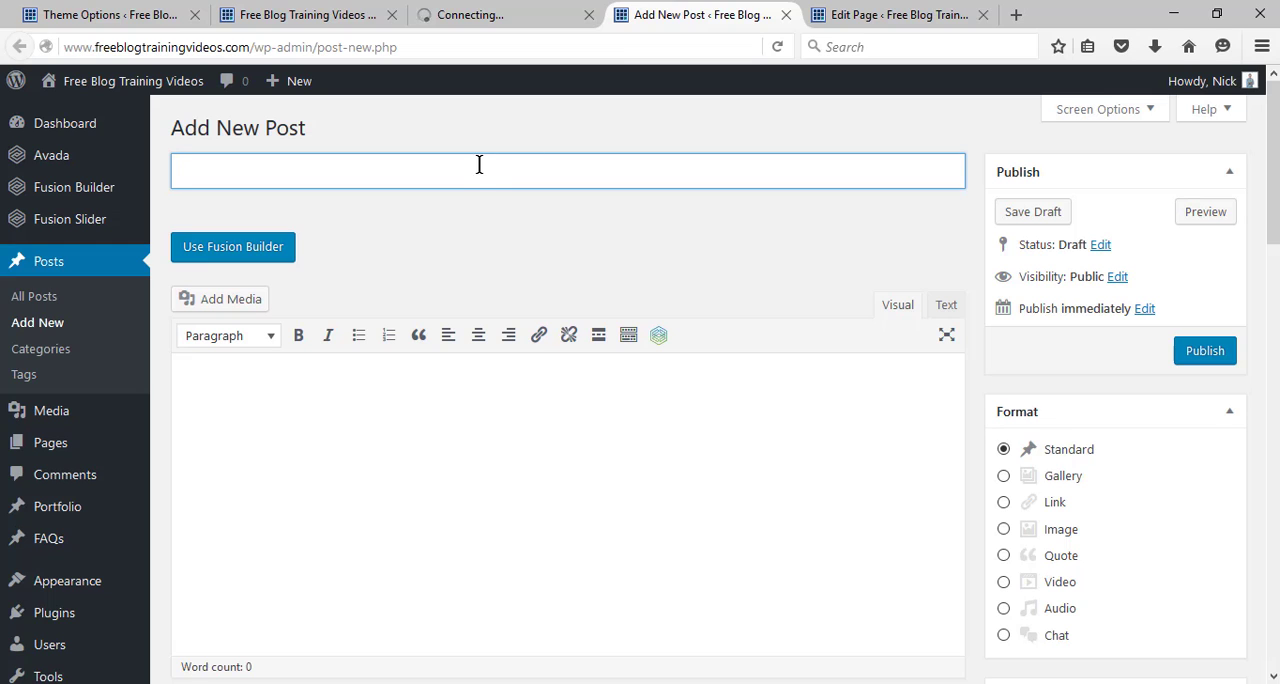
Title the second new post "Post #2", paste the same welcome text into its body and publish it.
{"action": "type", "text": "Post #2"}
{"action": "left_click", "coordinate": [466, 389]}
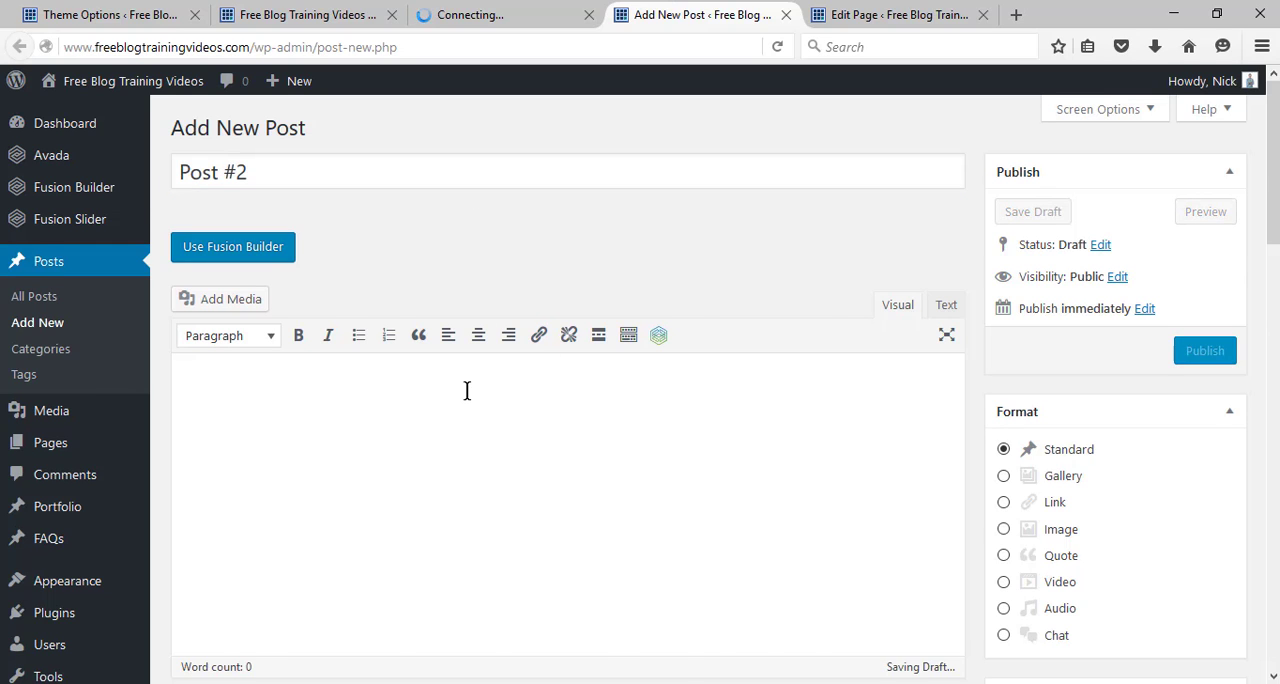
{"action": "key", "text": "ctrl+v"}
{"action": "left_click_drag", "start_coordinate": [1273, 260], "coordinate": [1273, 146]}
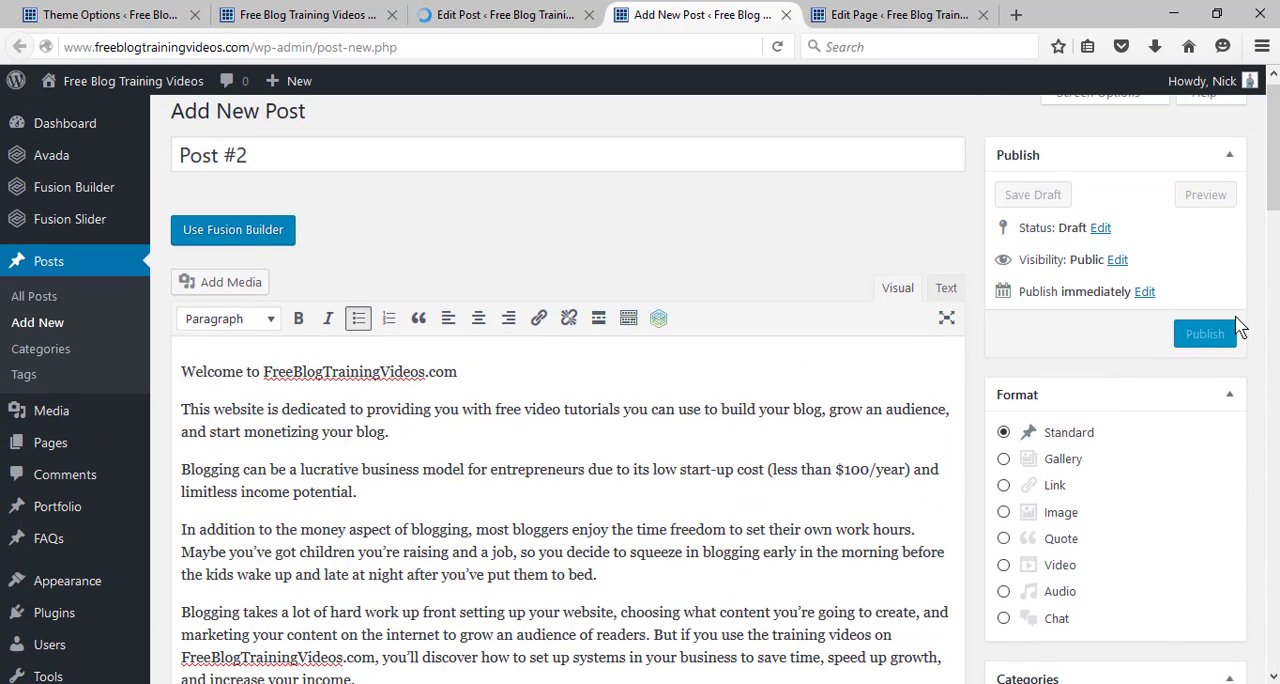
{"action": "left_click", "coordinate": [1208, 336]}
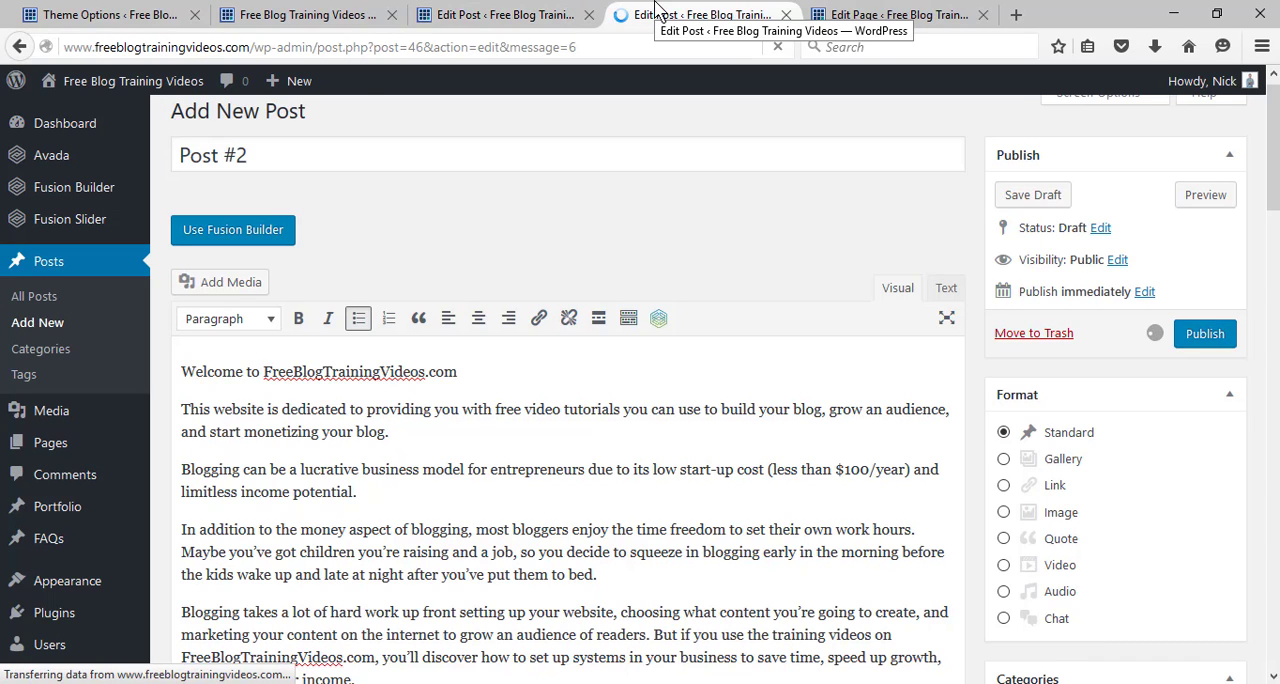
Reload the live home page and examine how the blog posts appear below the sign-up banner.
{"action": "left_click", "coordinate": [530, 14]}
{"action": "left_click", "coordinate": [315, 12]}
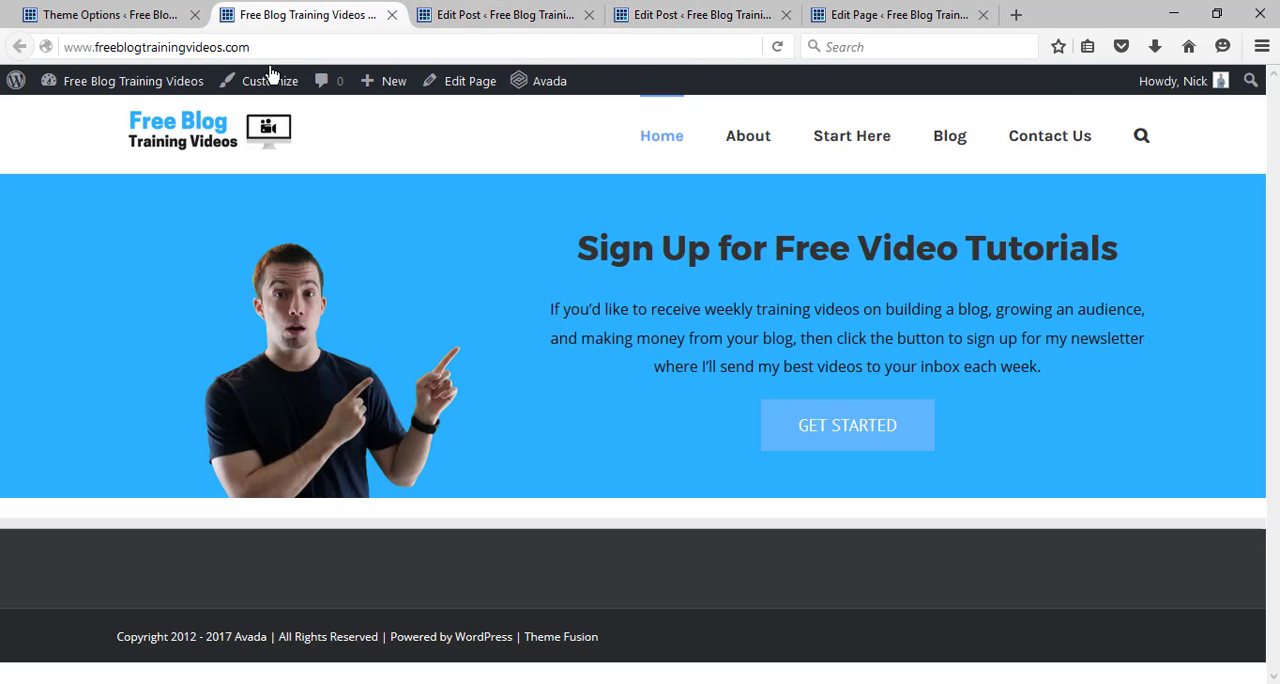
{"action": "left_click", "coordinate": [778, 47]}
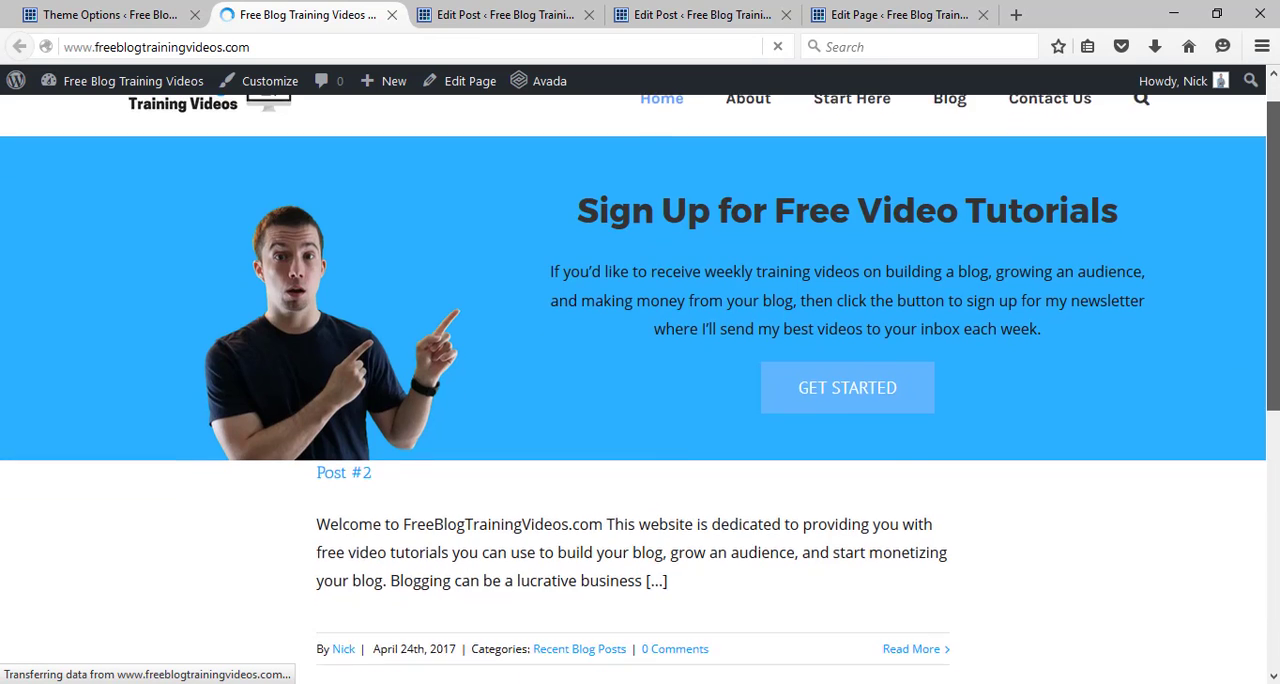
{"action": "scroll", "coordinate": [519, 566], "scroll_direction": "down", "scroll_amount": 2}
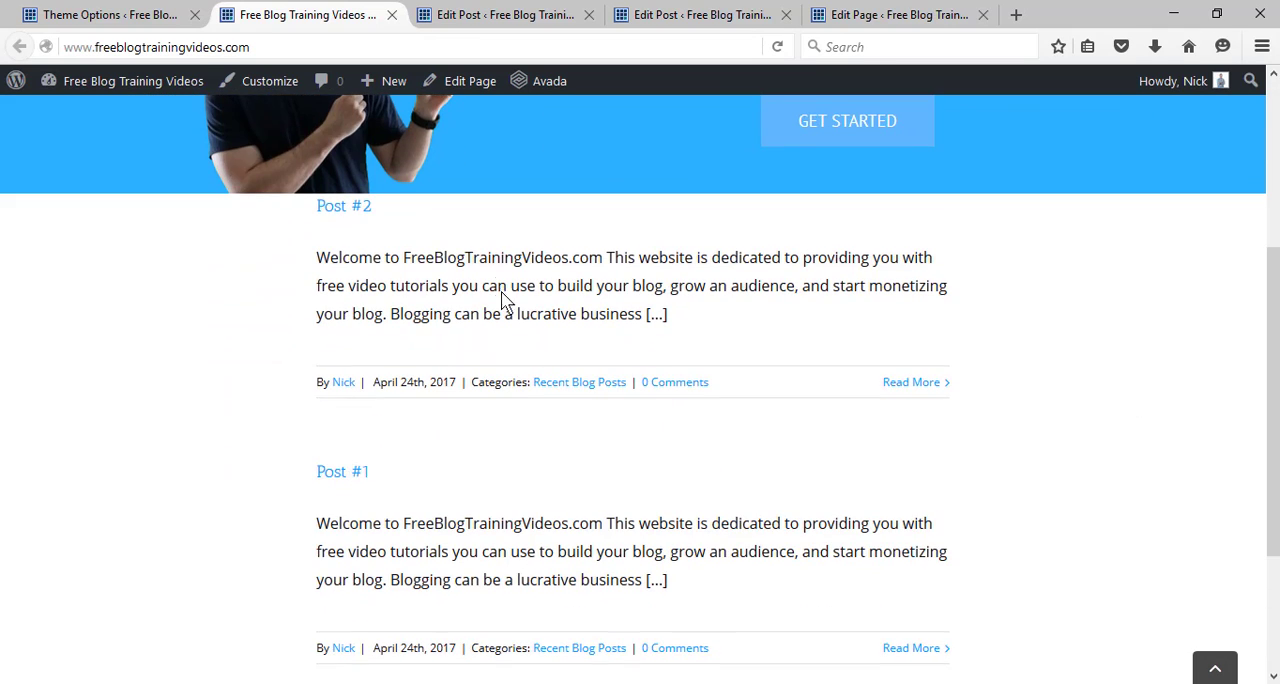
{"action": "mouse_move", "coordinate": [1275, 276]}
{"action": "left_mouse_down"}
{"action": "mouse_move", "coordinate": [1276, 328]}
{"action": "mouse_move", "coordinate": [1278, 128]}
{"action": "mouse_move", "coordinate": [1278, 262]}
{"action": "left_mouse_up"}
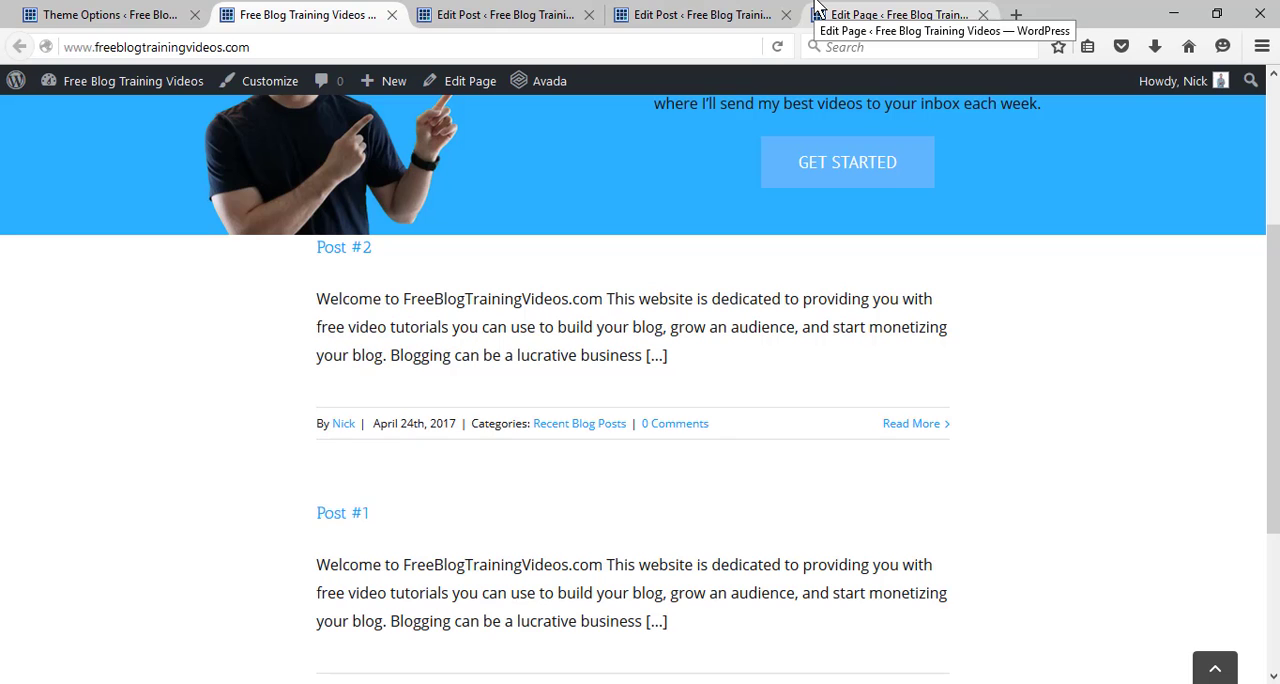
Set the Blog container's top padding to 35px, add bottom padding, and update the home page.
{"action": "left_click", "coordinate": [858, 12]}
{"action": "scroll", "coordinate": [640, 400], "scroll_direction": "down", "scroll_amount": 6}
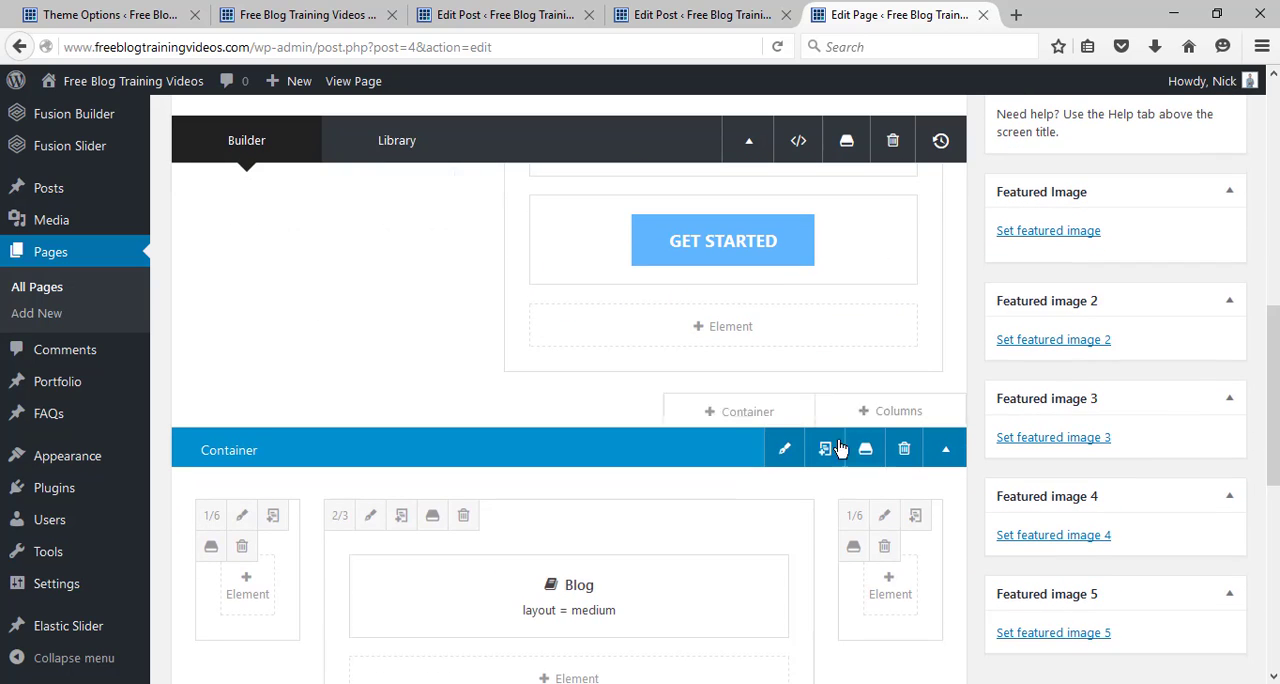
{"action": "left_click", "coordinate": [785, 451]}
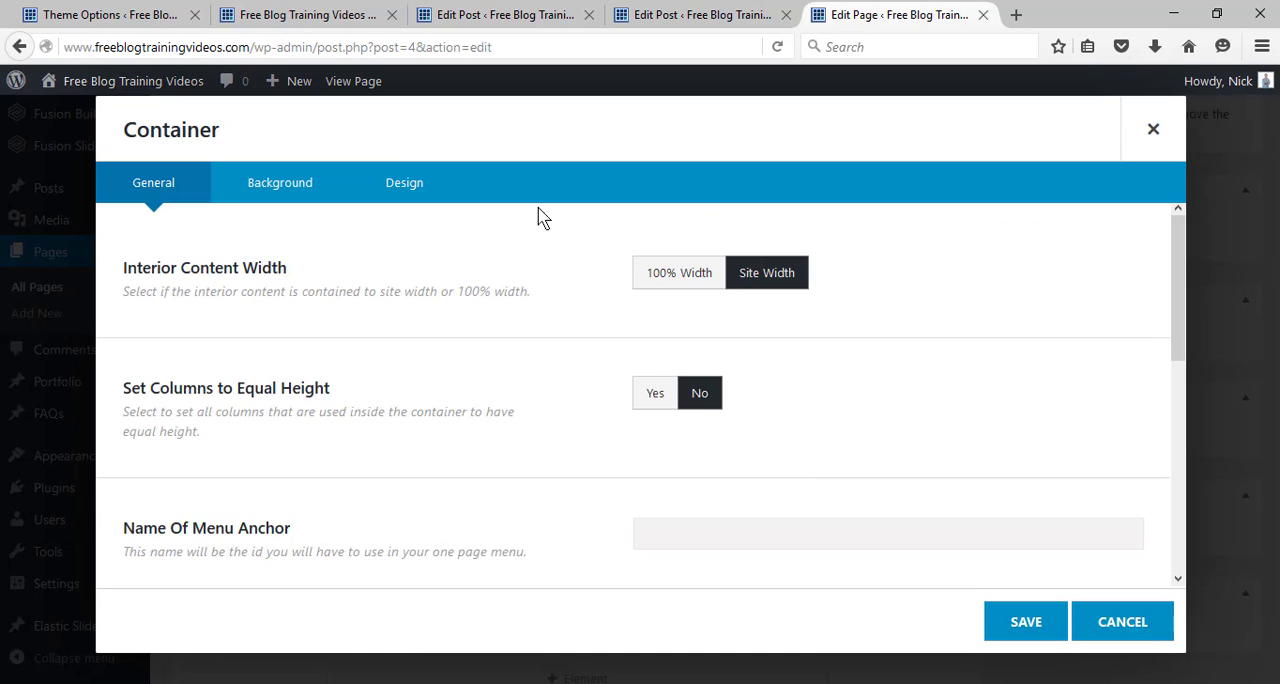
{"action": "left_click", "coordinate": [415, 190]}
{"action": "left_click_drag", "start_coordinate": [1181, 268], "coordinate": [1183, 366]}
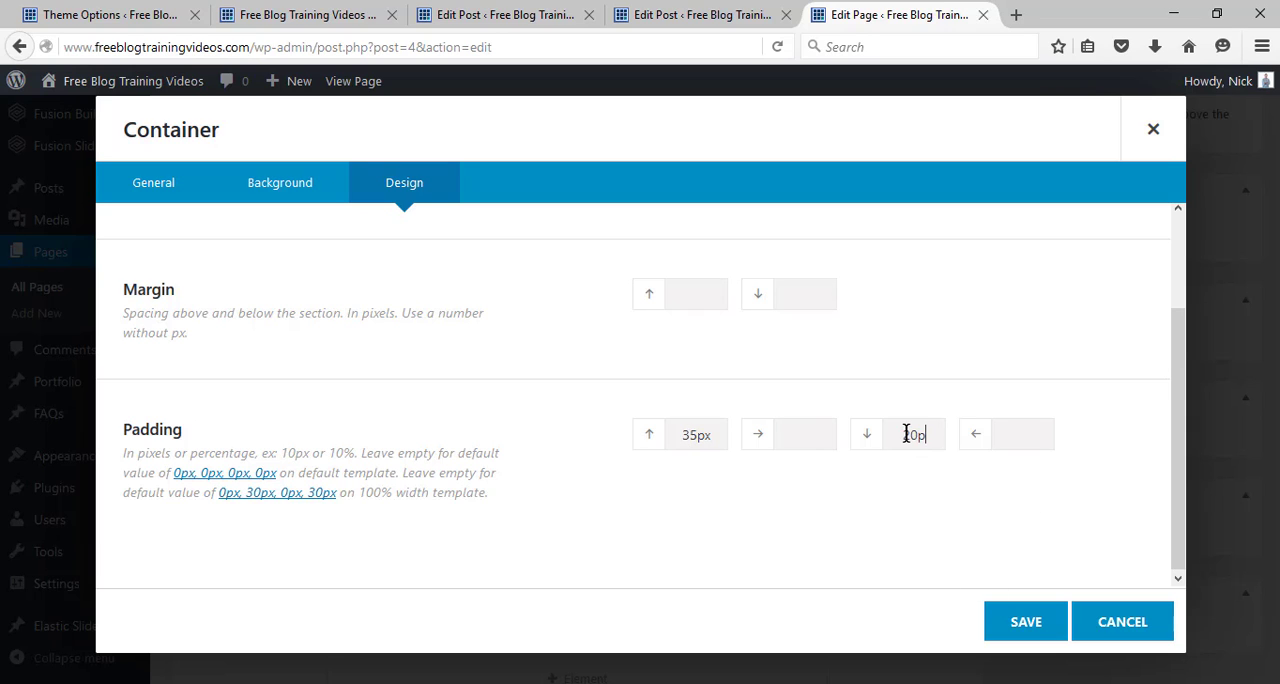
{"action": "left_click", "coordinate": [1025, 623]}
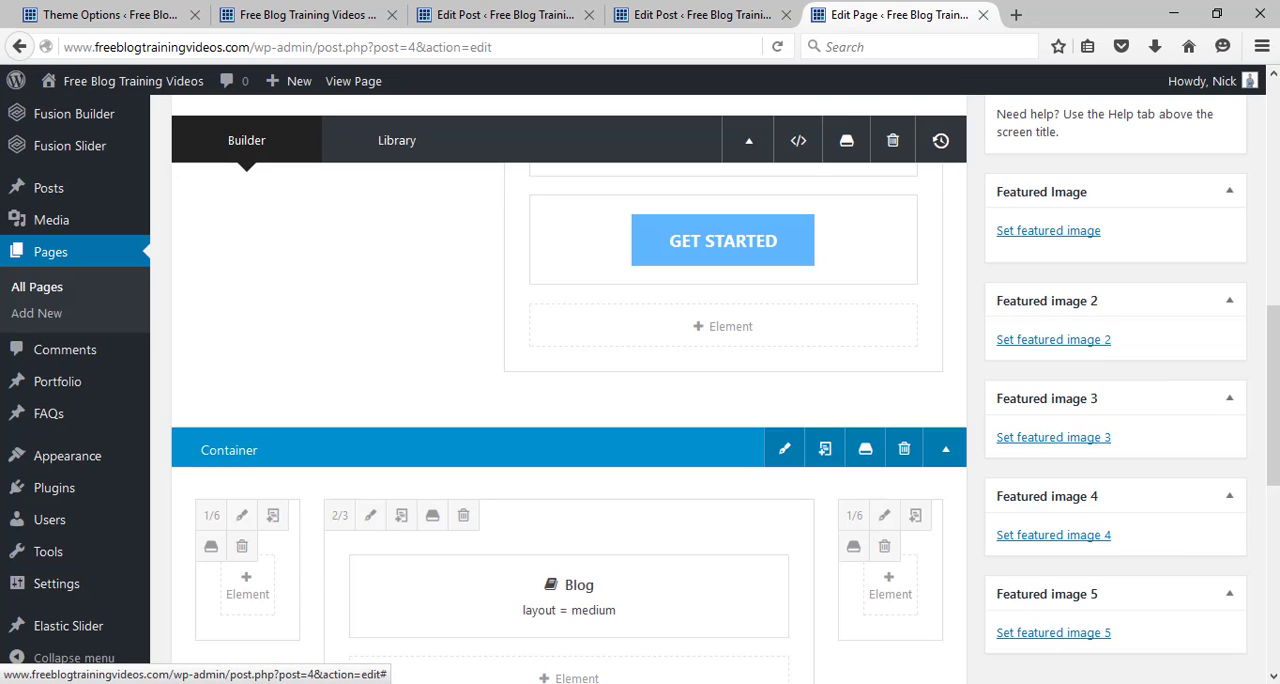
{"action": "left_click_drag", "start_coordinate": [1275, 393], "coordinate": [1275, 248]}
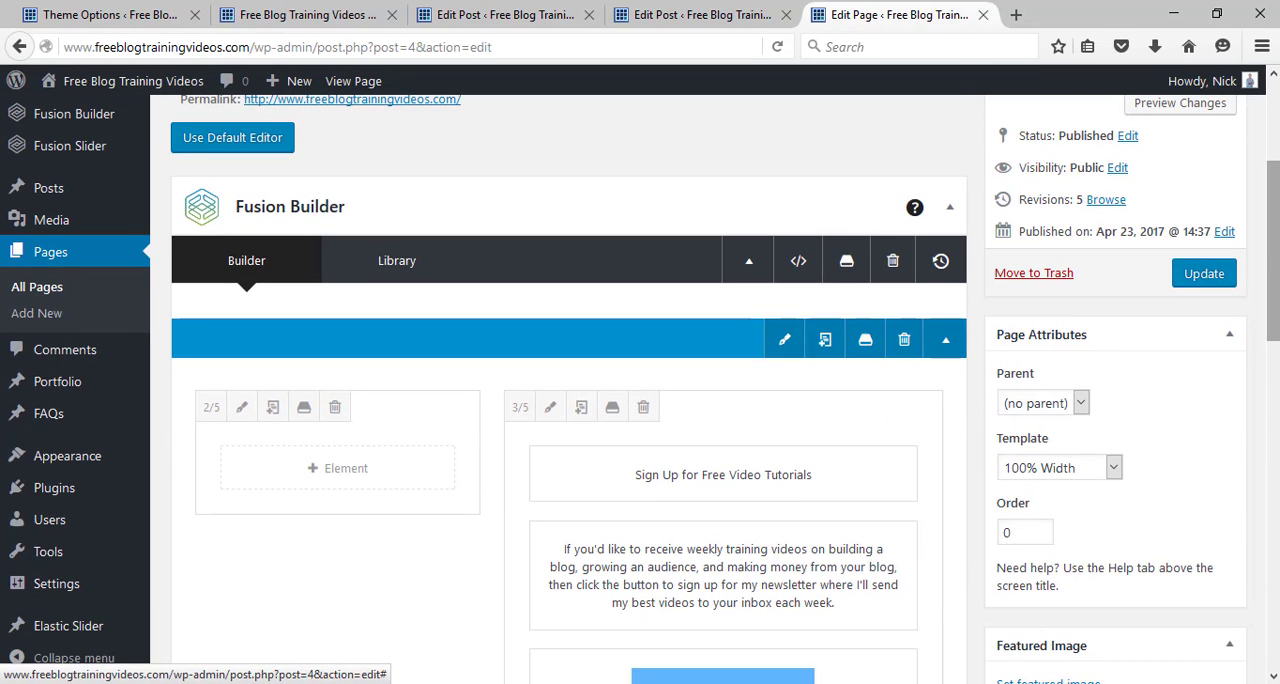
{"action": "left_click", "coordinate": [1204, 273]}
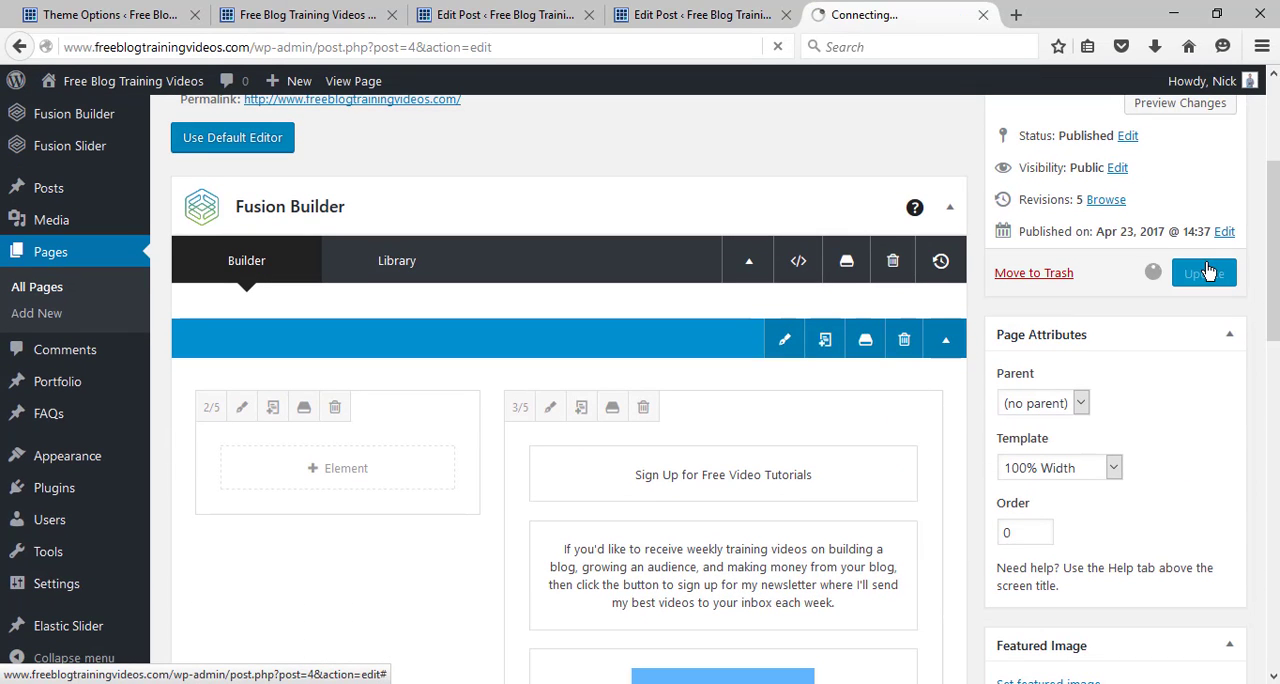
Upload the "what is a lag putt" image from the Pictures folder through Post #1's featured image settings.
{"action": "left_click", "coordinate": [657, 14]}
{"action": "left_click", "coordinate": [505, 14]}
{"action": "left_click_drag", "start_coordinate": [1273, 150], "coordinate": [1273, 324]}
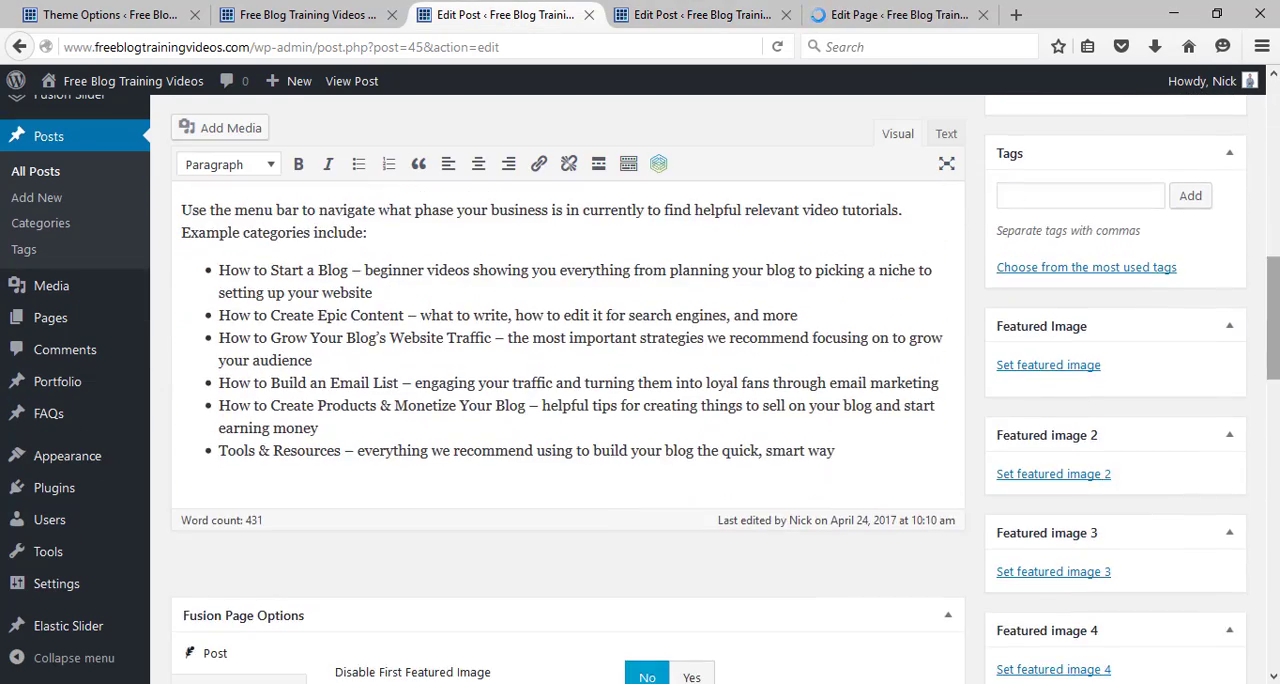
{"action": "left_click", "coordinate": [1029, 366]}
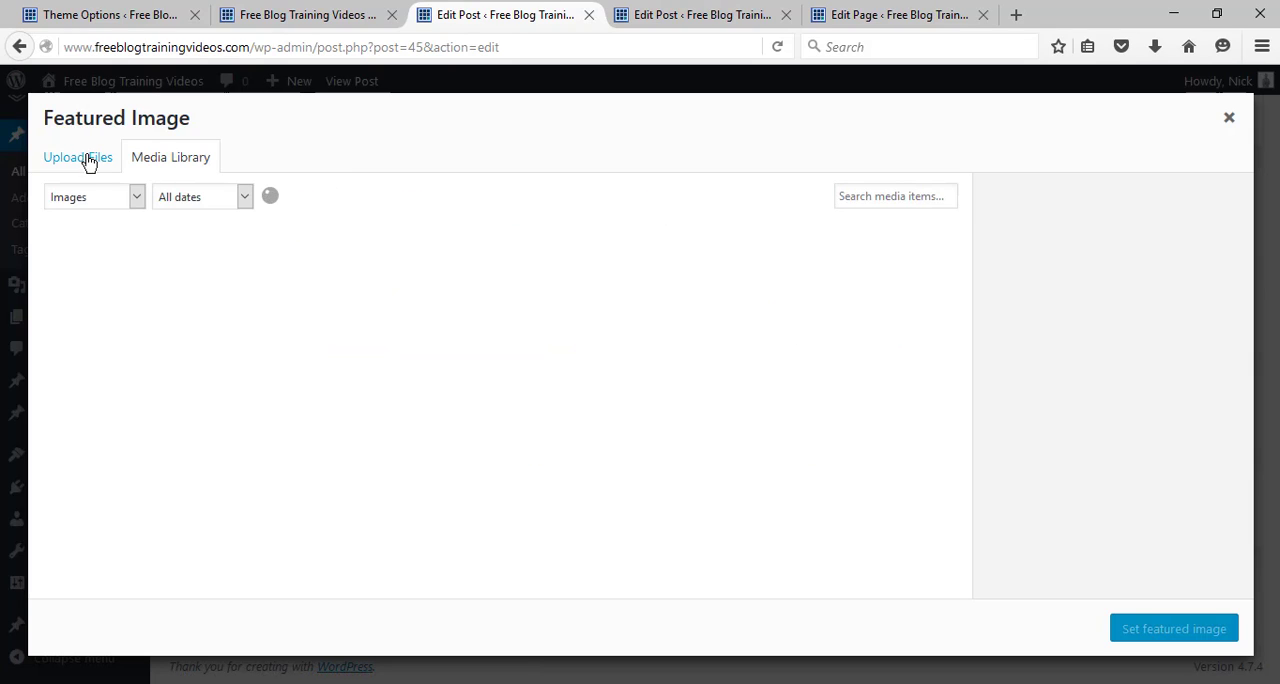
{"action": "left_click", "coordinate": [86, 160]}
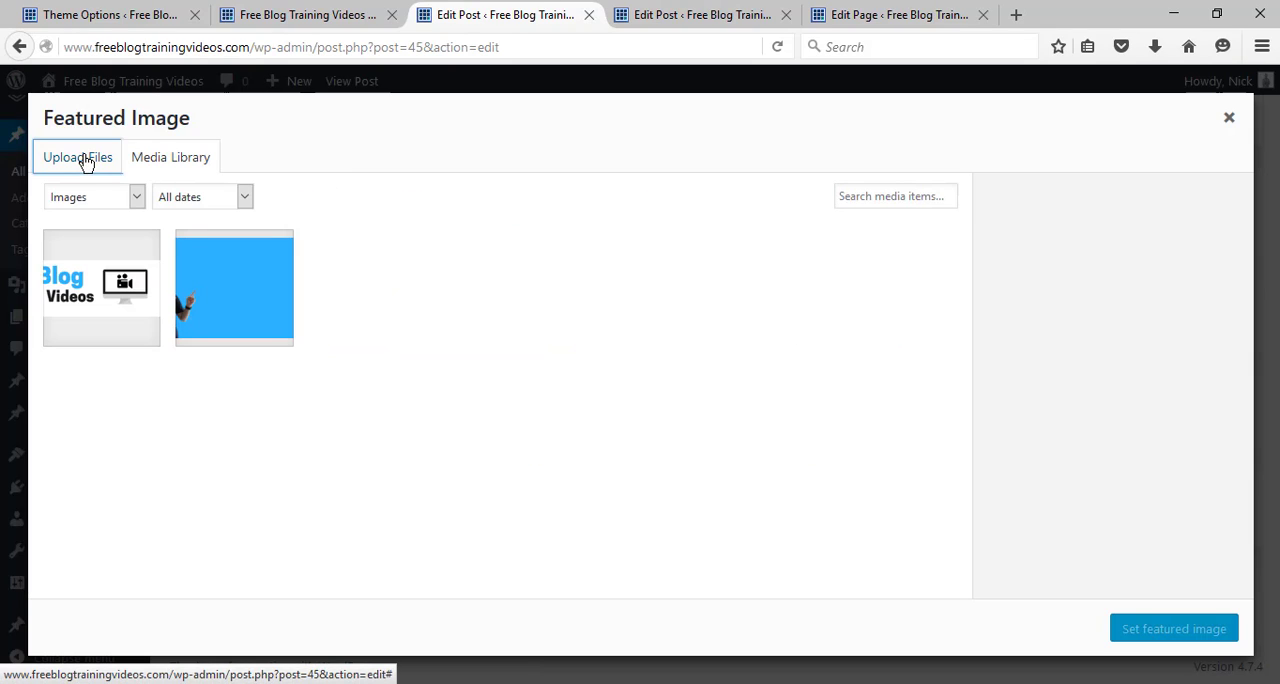
{"action": "left_click", "coordinate": [622, 417]}
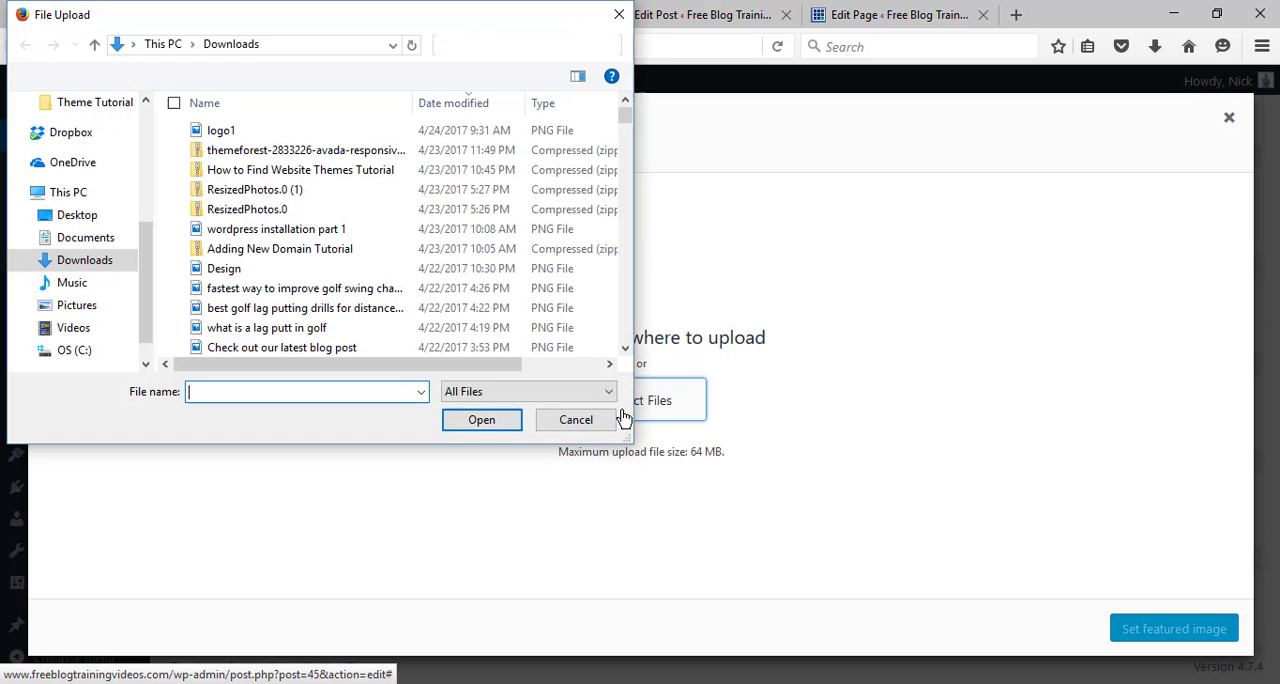
{"action": "left_click", "coordinate": [127, 305]}
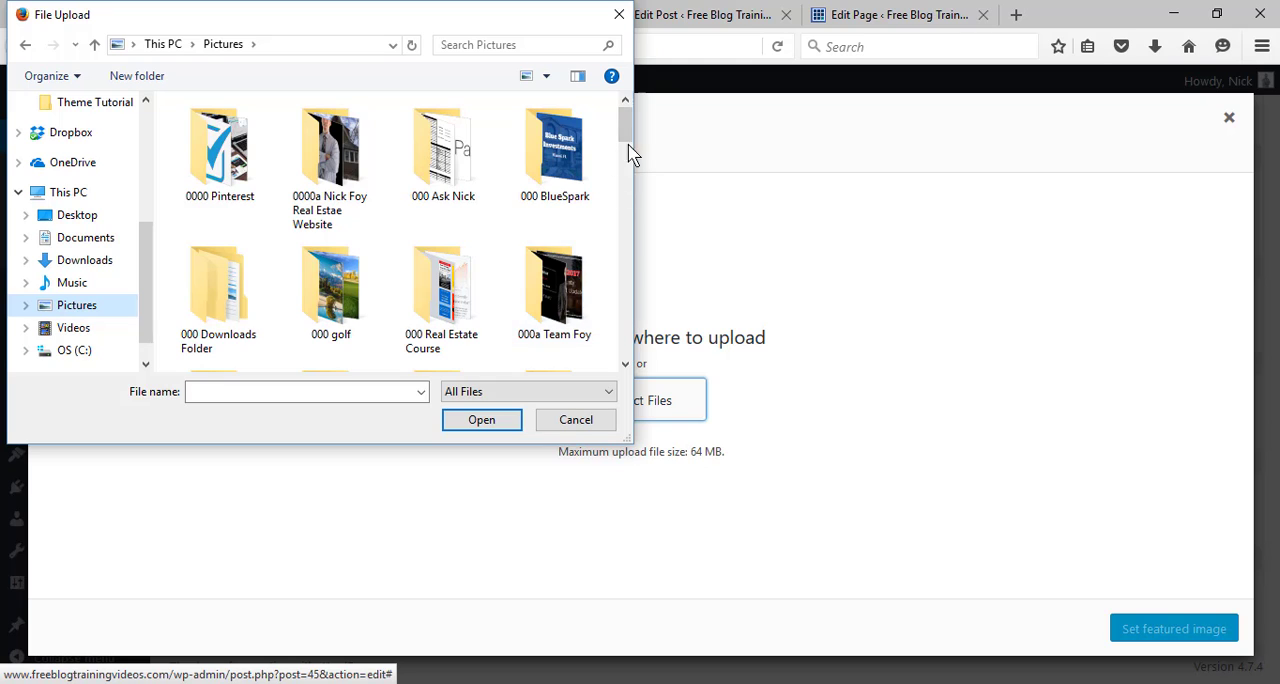
{"action": "left_click_drag", "start_coordinate": [629, 151], "coordinate": [630, 362]}
{"action": "left_click", "coordinate": [547, 228]}
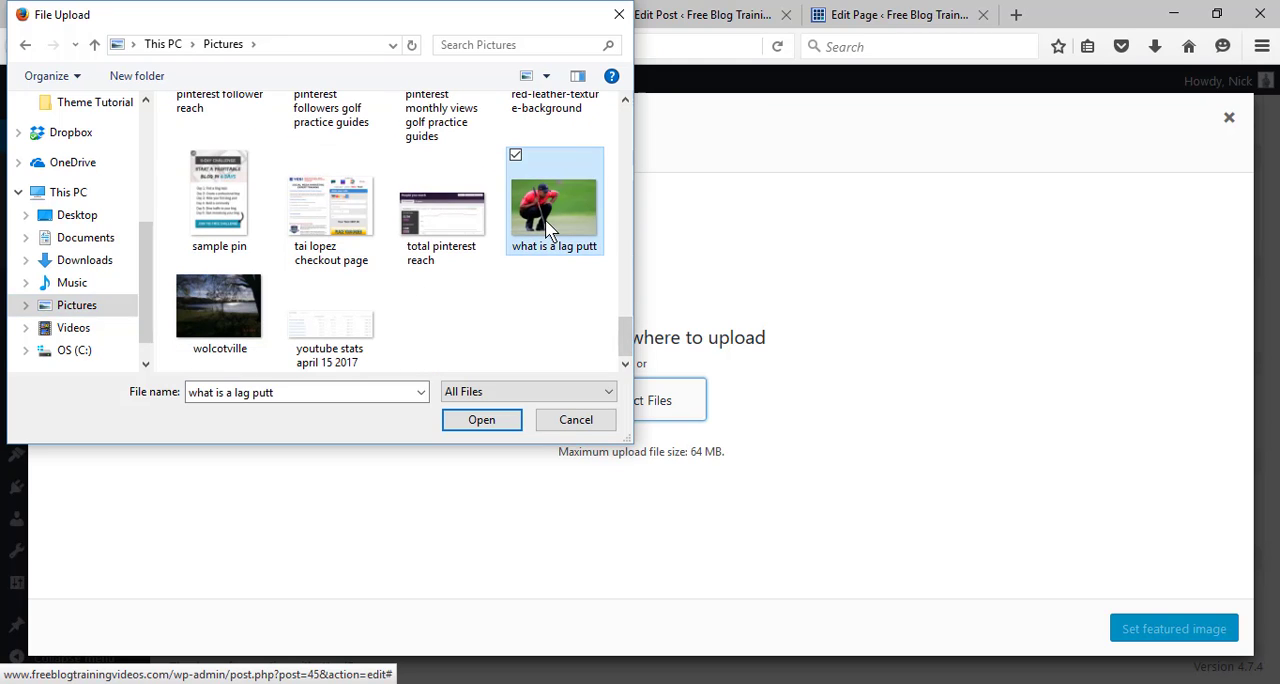
{"action": "left_click", "coordinate": [491, 426]}
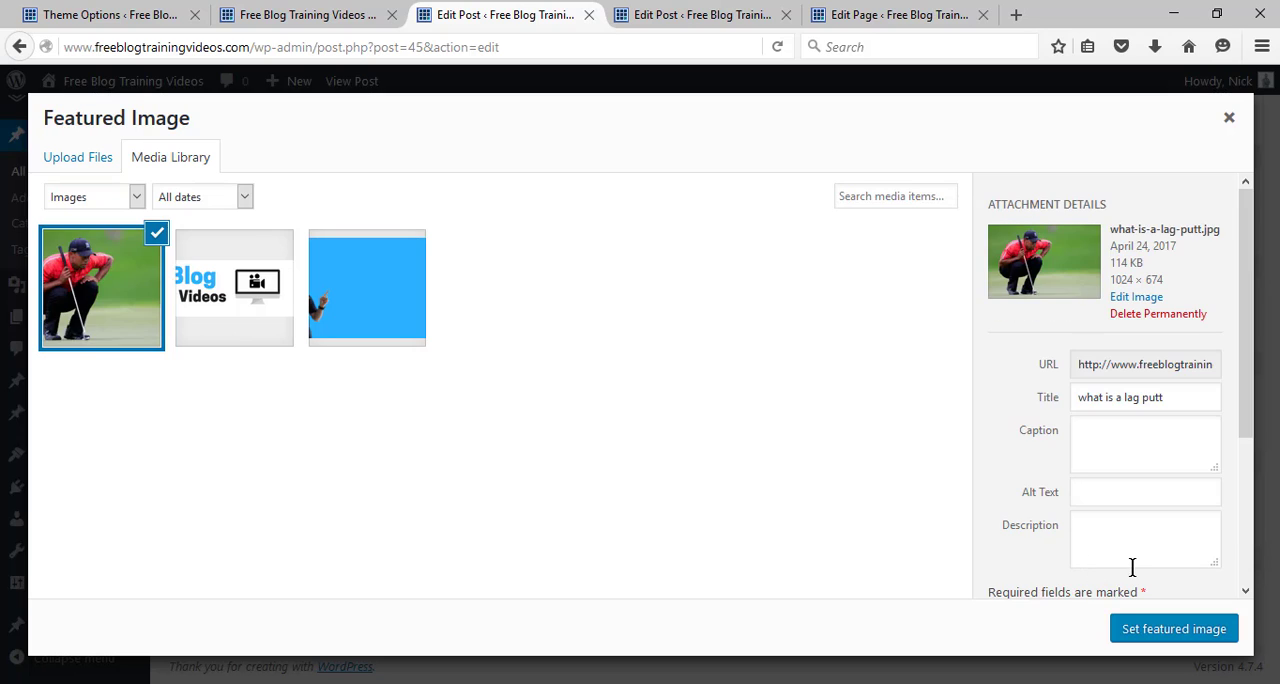
Set the uploaded what-is-a-lag-putt.jpg as the featured image of Post #1.
{"action": "right_click", "coordinate": [1257, 486]}
{"action": "left_click_drag", "start_coordinate": [1247, 409], "coordinate": [1251, 603]}
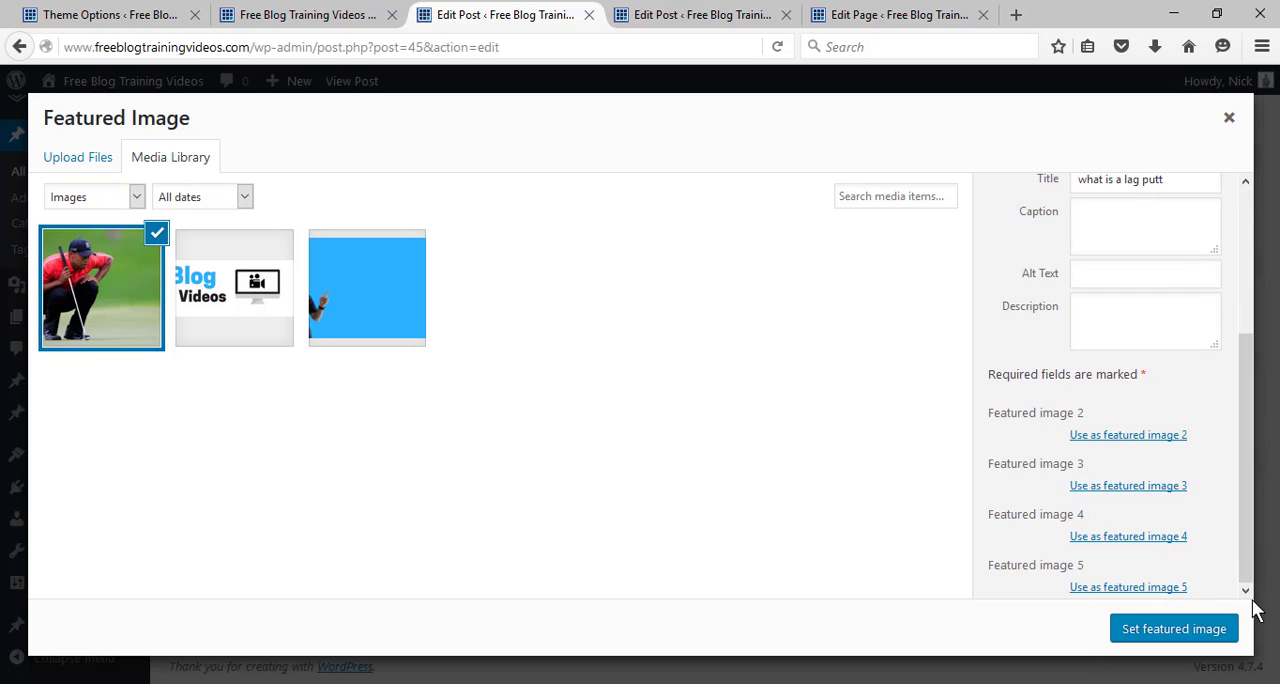
{"action": "left_click", "coordinate": [1208, 630]}
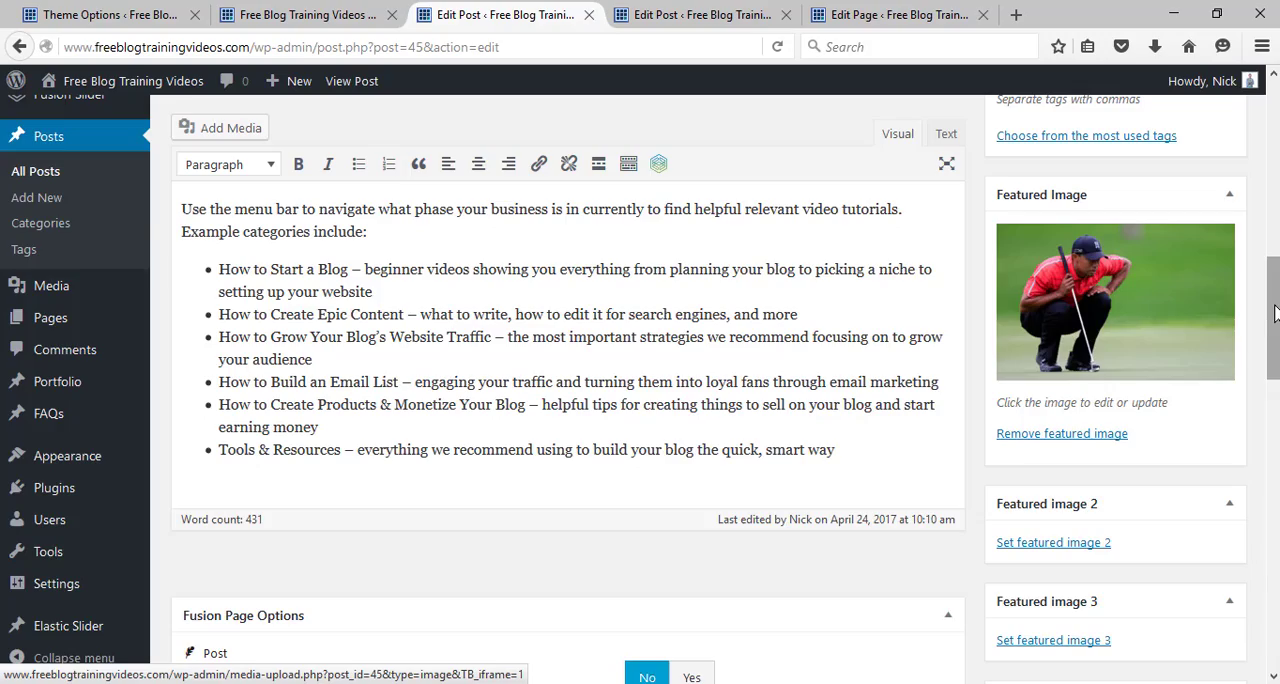
Update Post #1 and reload the live home page to check how its featured image displays in the blog section.
{"action": "left_click_drag", "start_coordinate": [1274, 313], "coordinate": [1273, 165]}
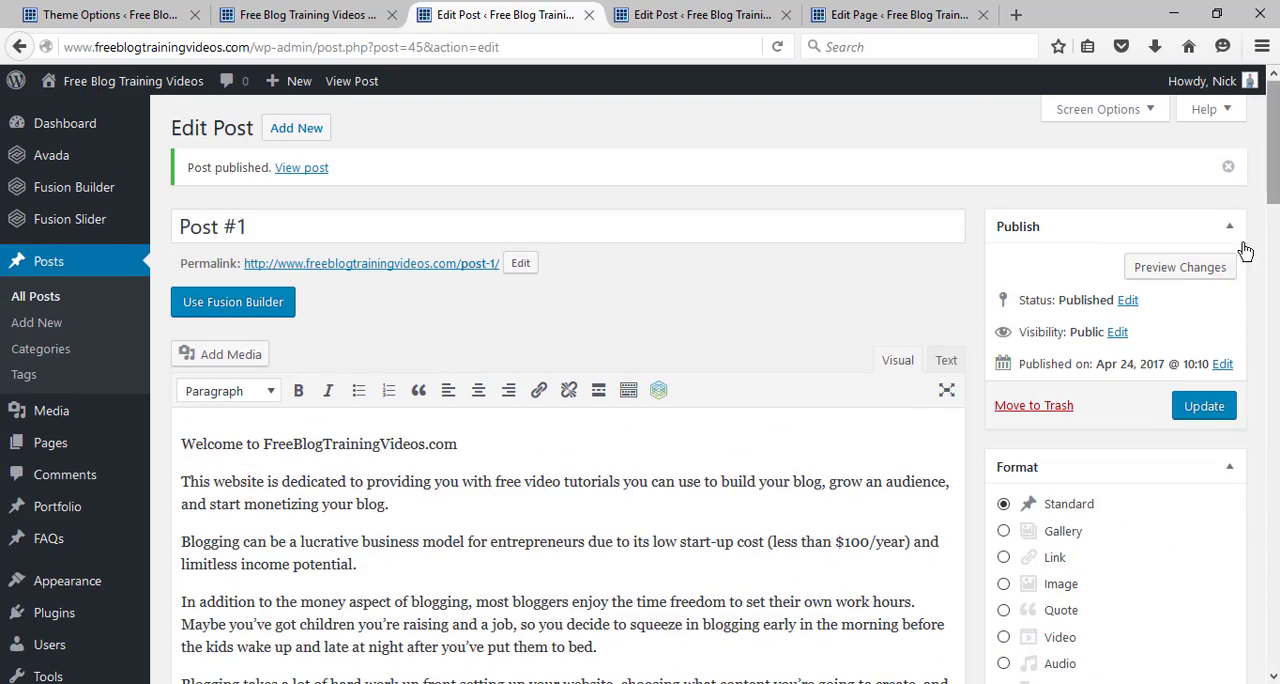
{"action": "left_click", "coordinate": [1210, 410]}
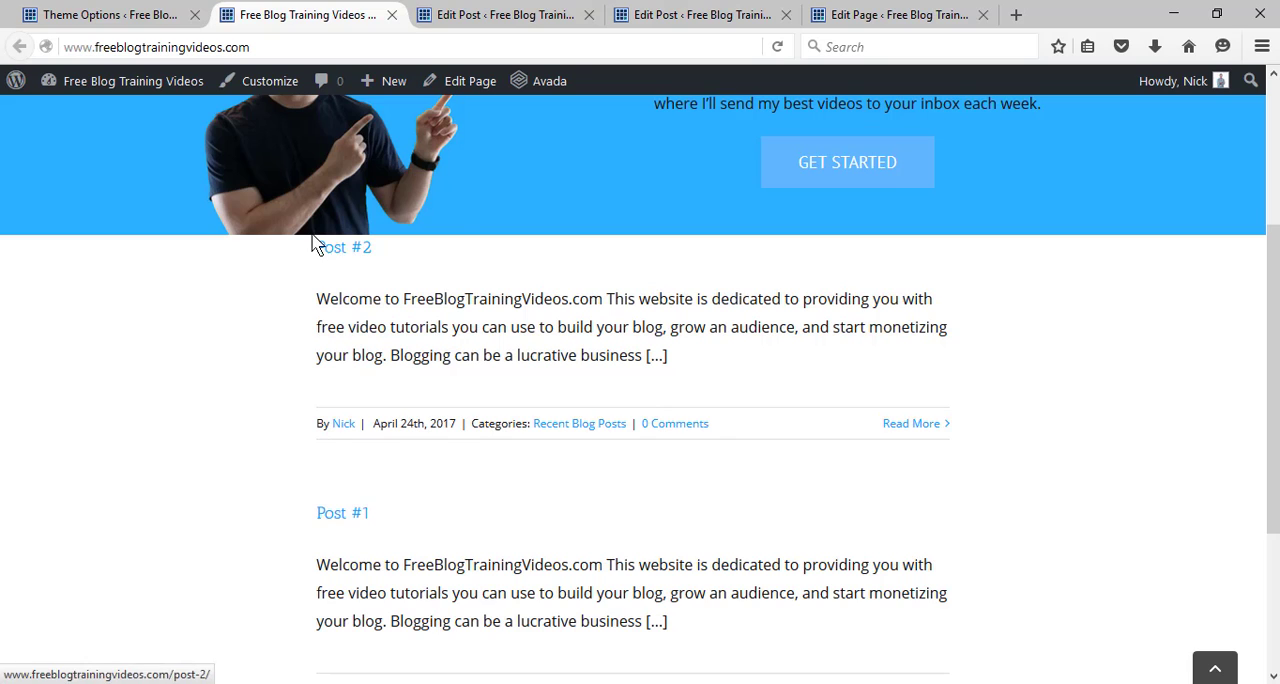
{"action": "left_click", "coordinate": [776, 47]}
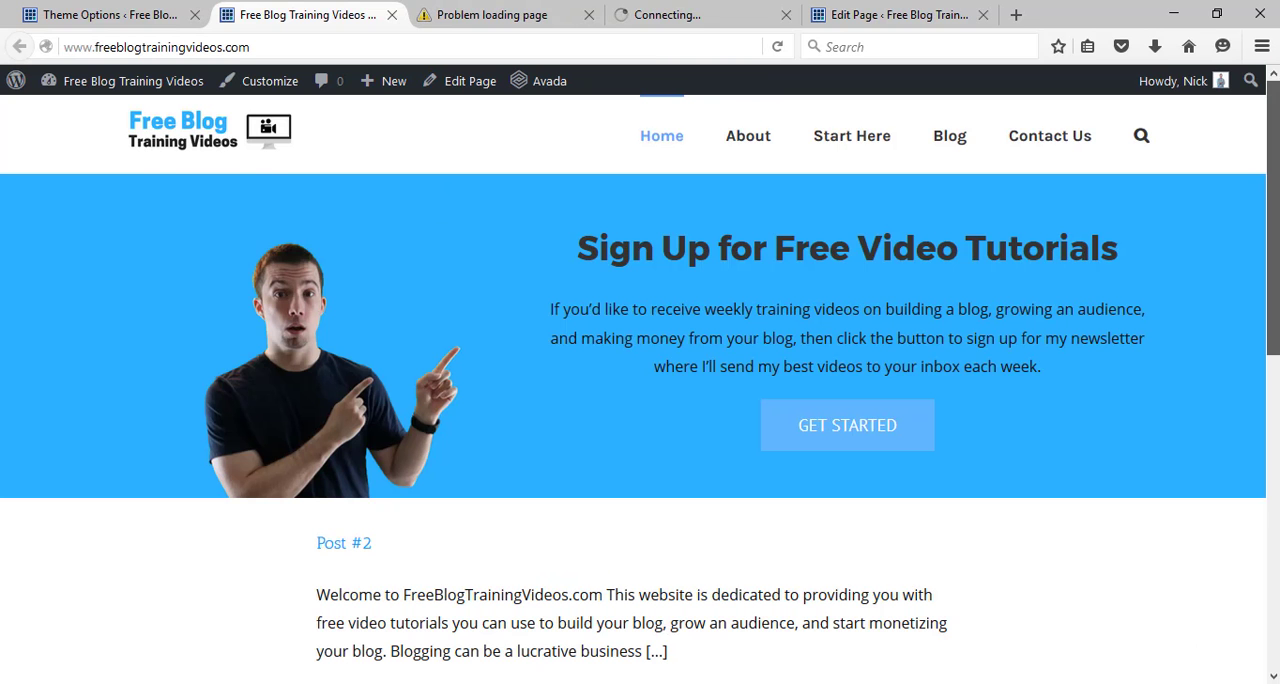
{"action": "scroll", "coordinate": [1260, 298], "scroll_direction": "down", "scroll_amount": 3}
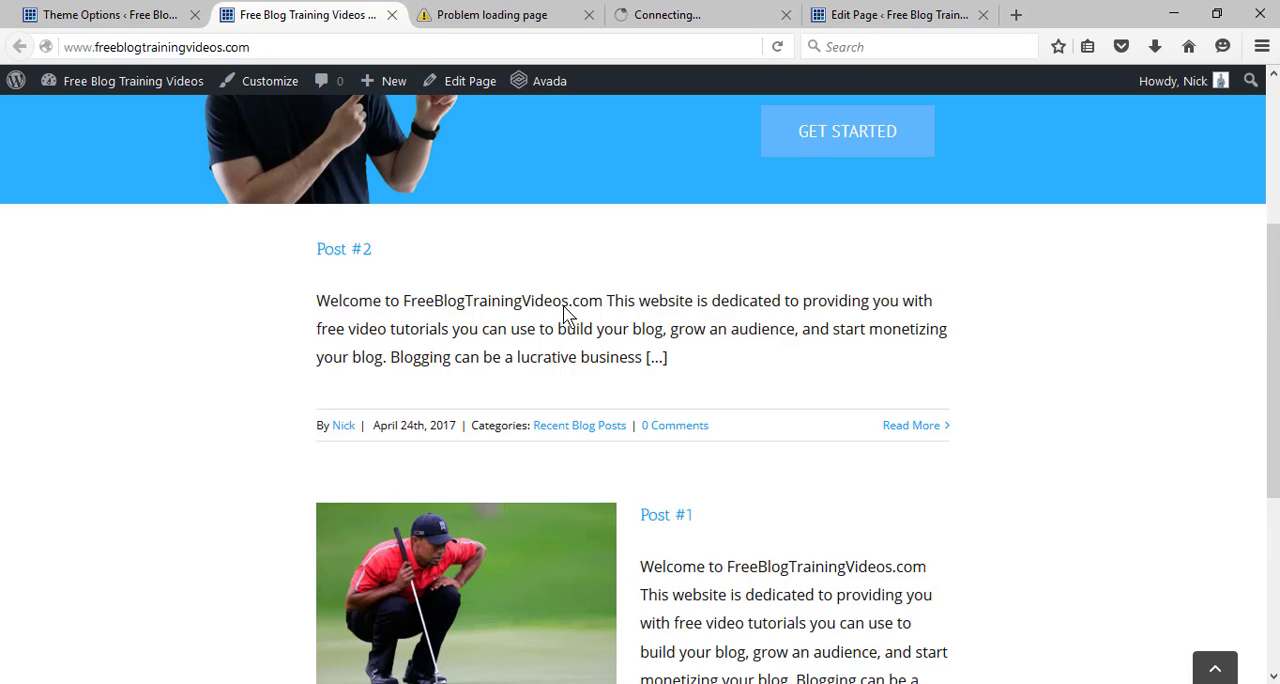
{"action": "left_click_drag", "start_coordinate": [1273, 335], "coordinate": [1273, 424]}
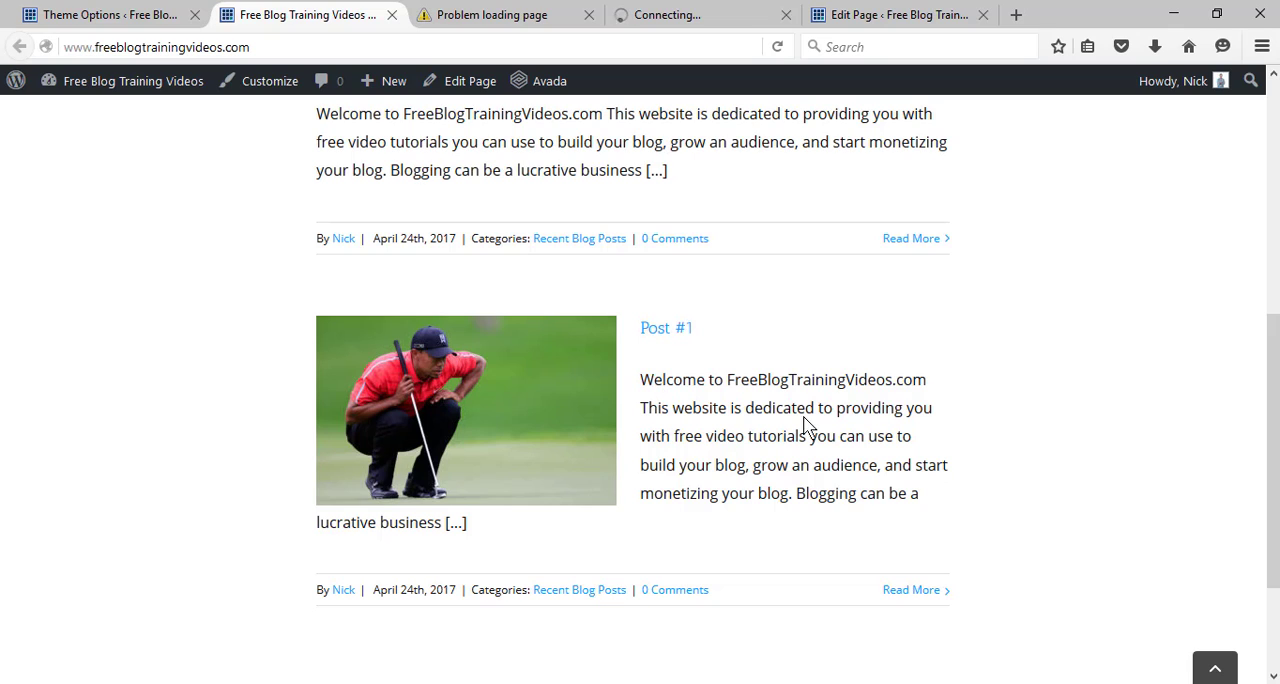
Set the home page's Blog element layout to Large Alternate, save the element, and update the page.
{"action": "left_click", "coordinate": [860, 16]}
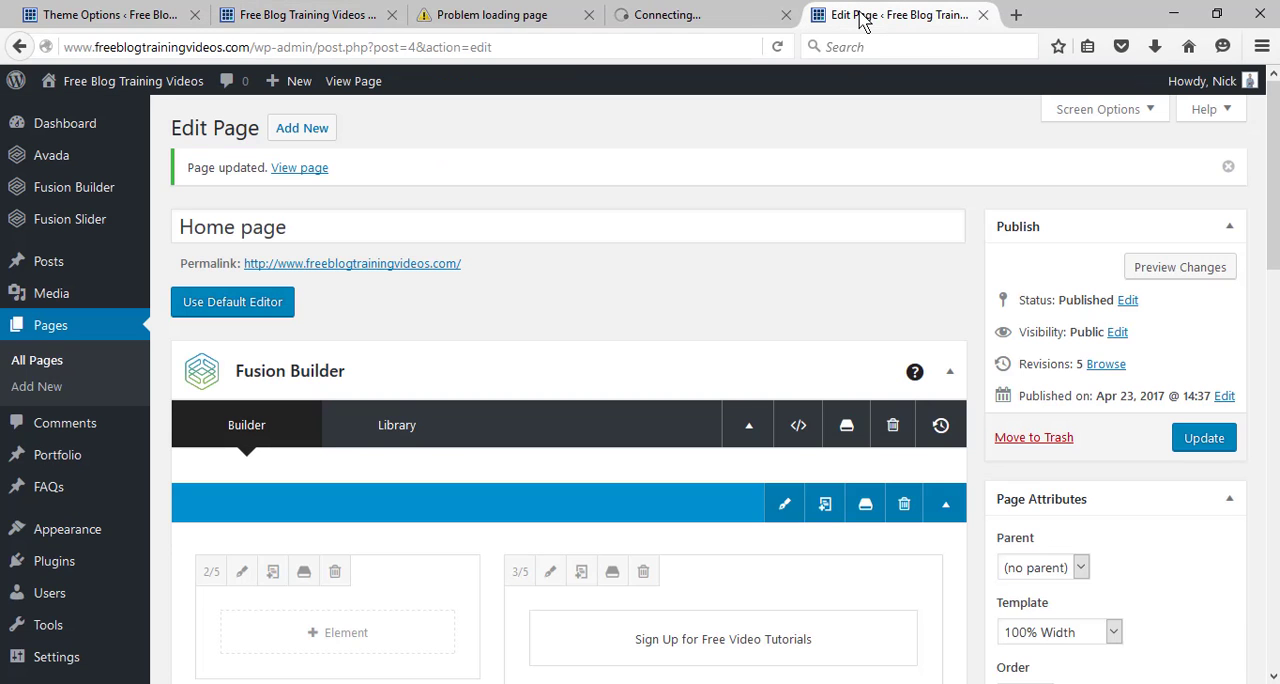
{"action": "scroll", "coordinate": [568, 390], "scroll_direction": "down", "scroll_amount": 8}
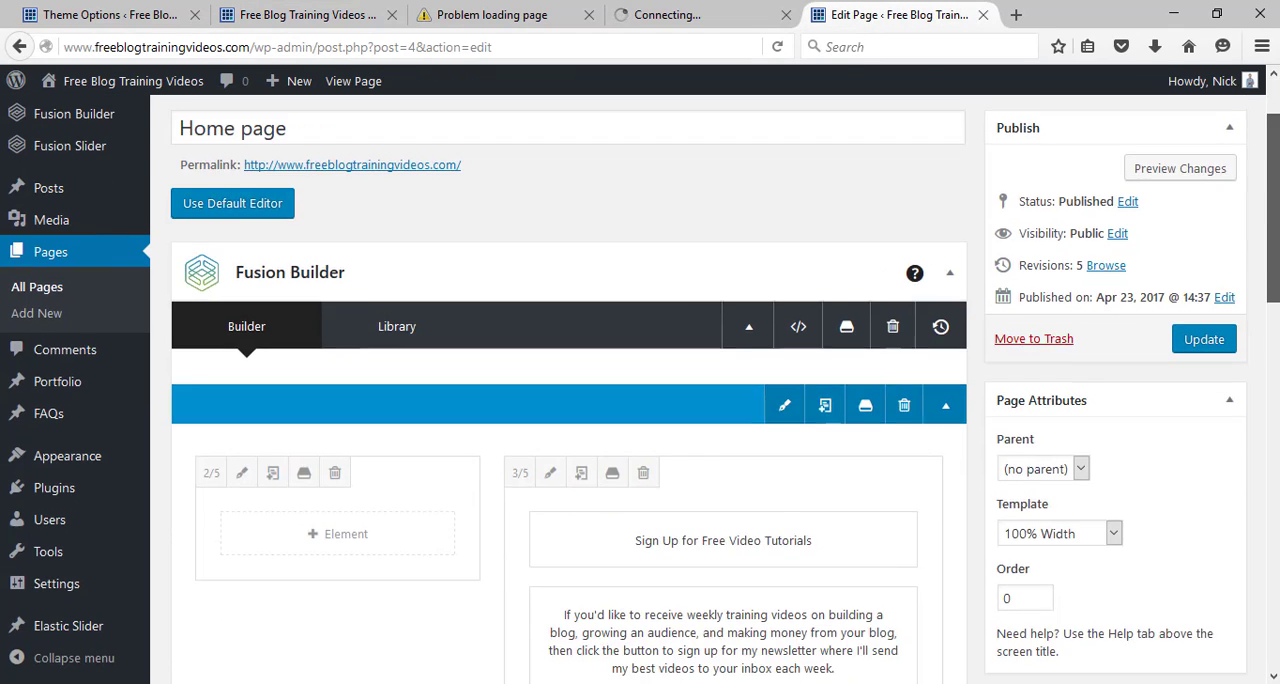
{"action": "scroll", "coordinate": [1189, 431], "scroll_direction": "down", "scroll_amount": 2}
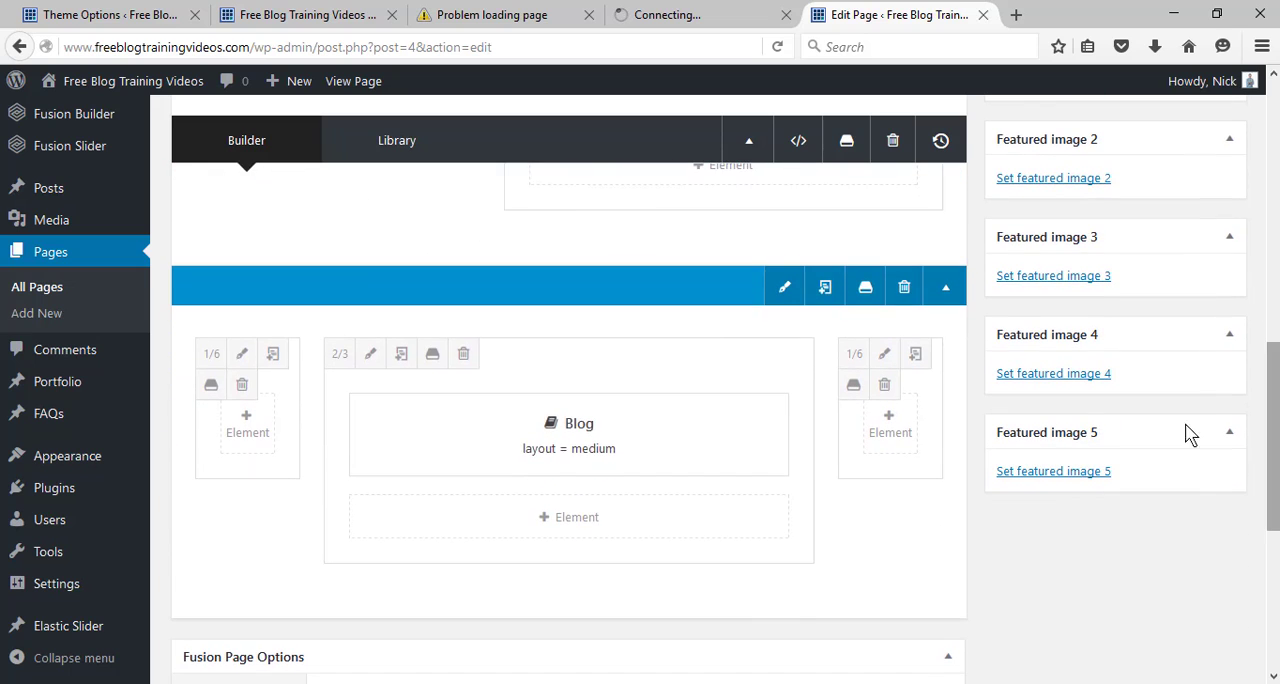
{"action": "left_click", "coordinate": [520, 443]}
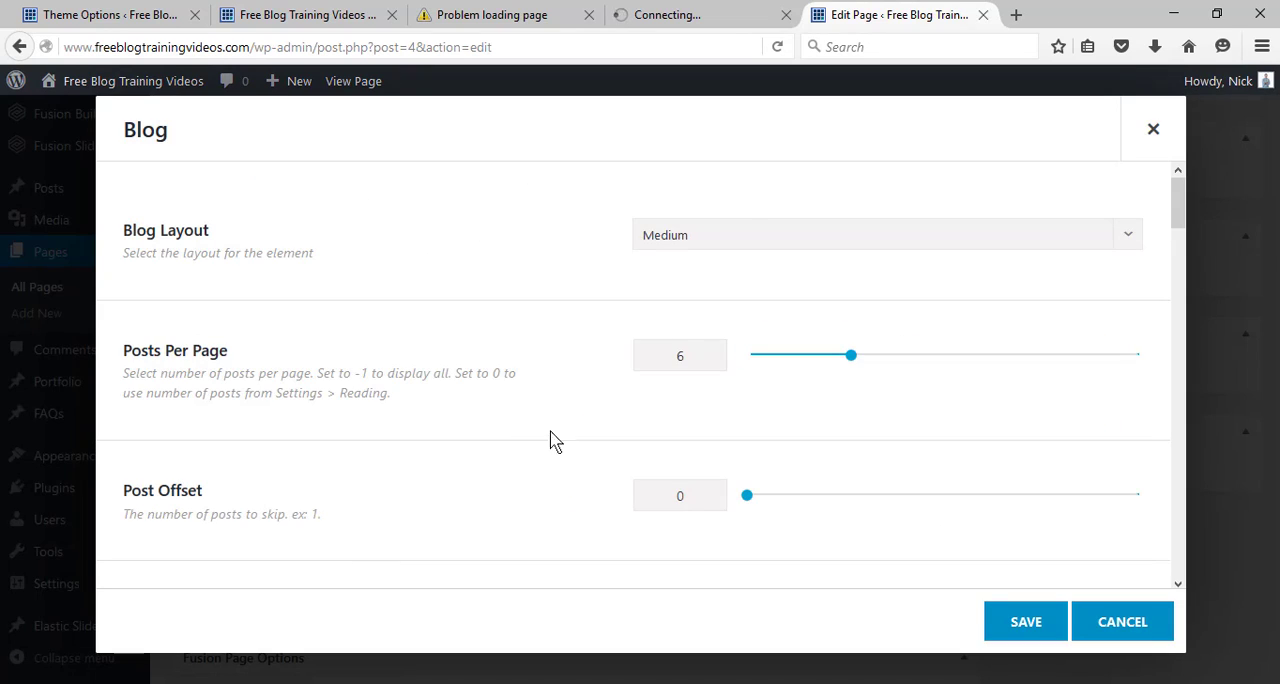
{"action": "left_click", "coordinate": [744, 227]}
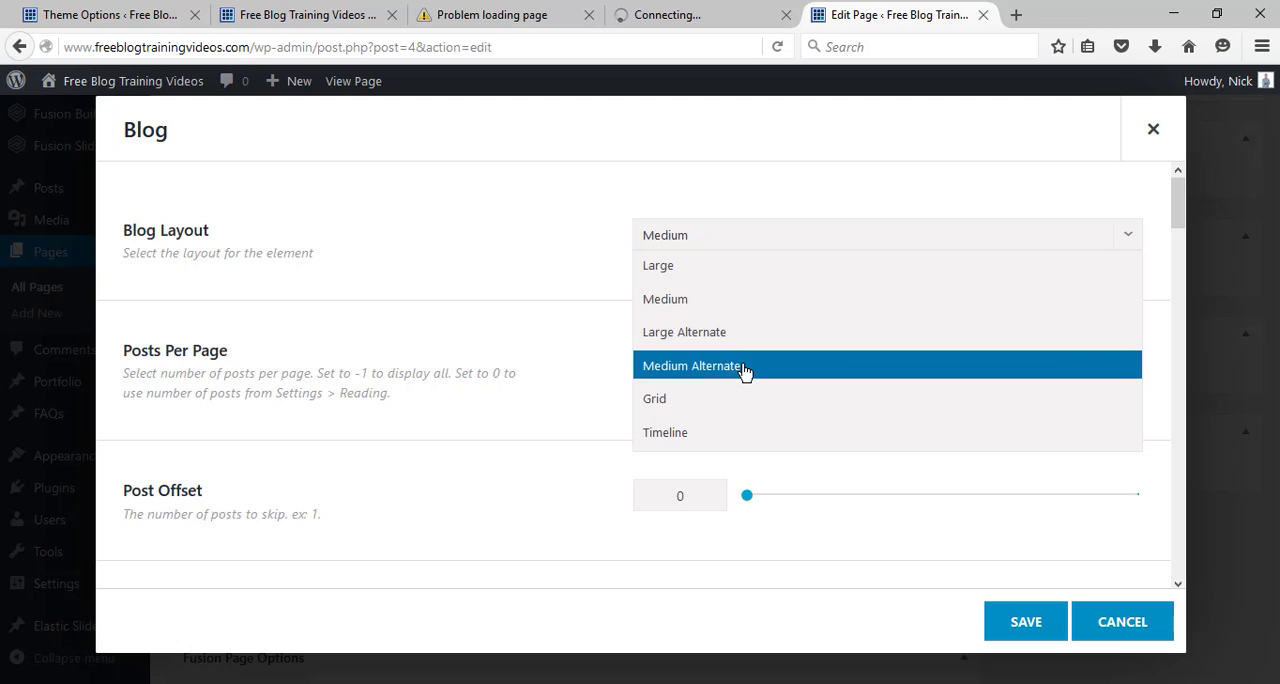
{"action": "left_click", "coordinate": [744, 368]}
{"action": "left_click", "coordinate": [729, 247]}
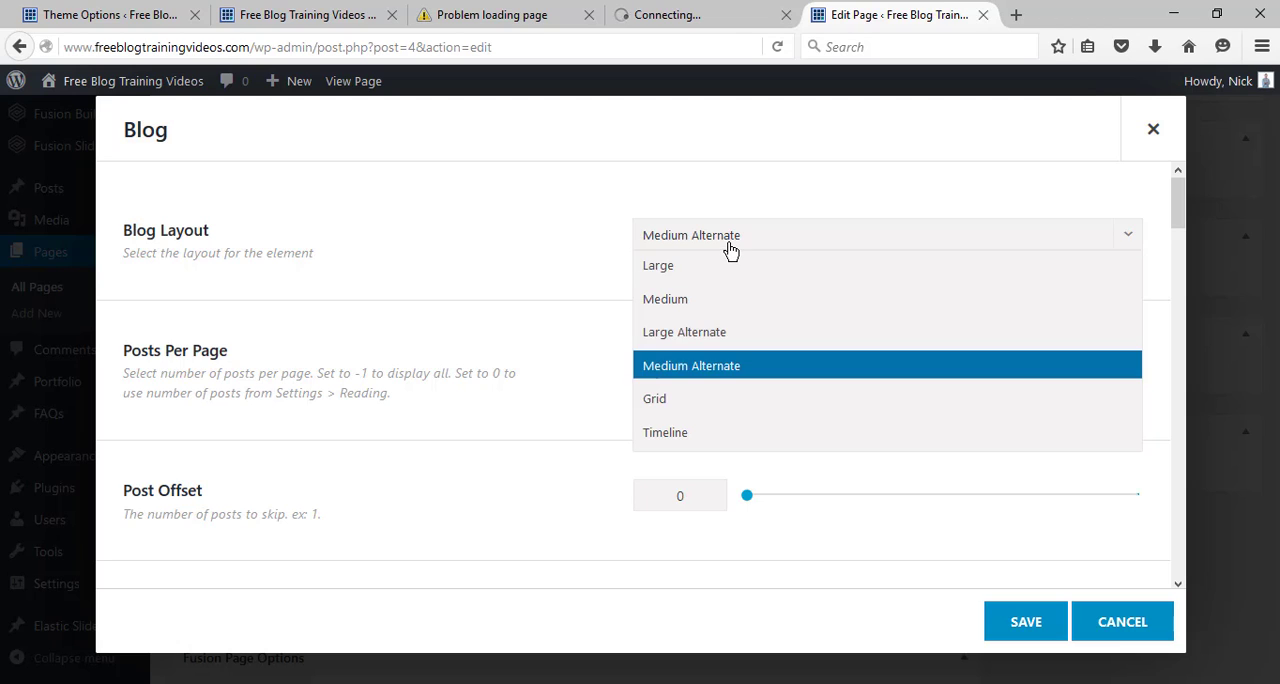
{"action": "left_click", "coordinate": [735, 343]}
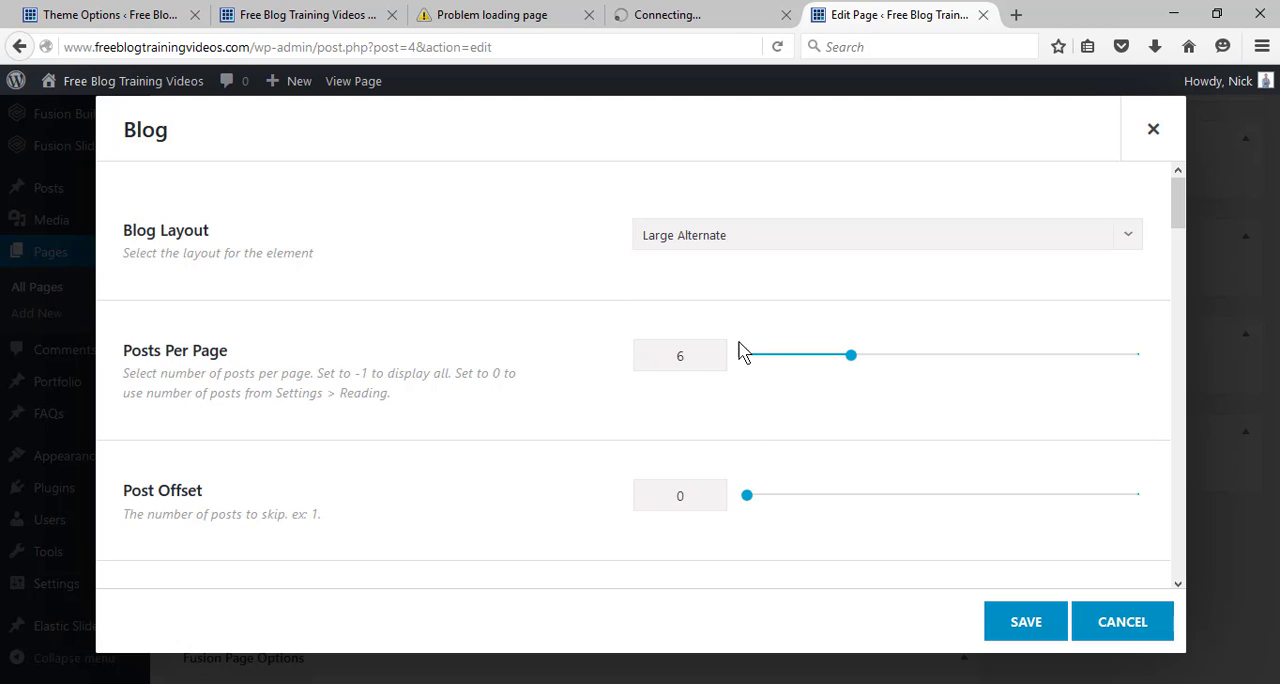
{"action": "left_click", "coordinate": [1024, 622]}
{"action": "left_click_drag", "start_coordinate": [1271, 449], "coordinate": [1262, 259]}
{"action": "left_click", "coordinate": [1202, 345]}
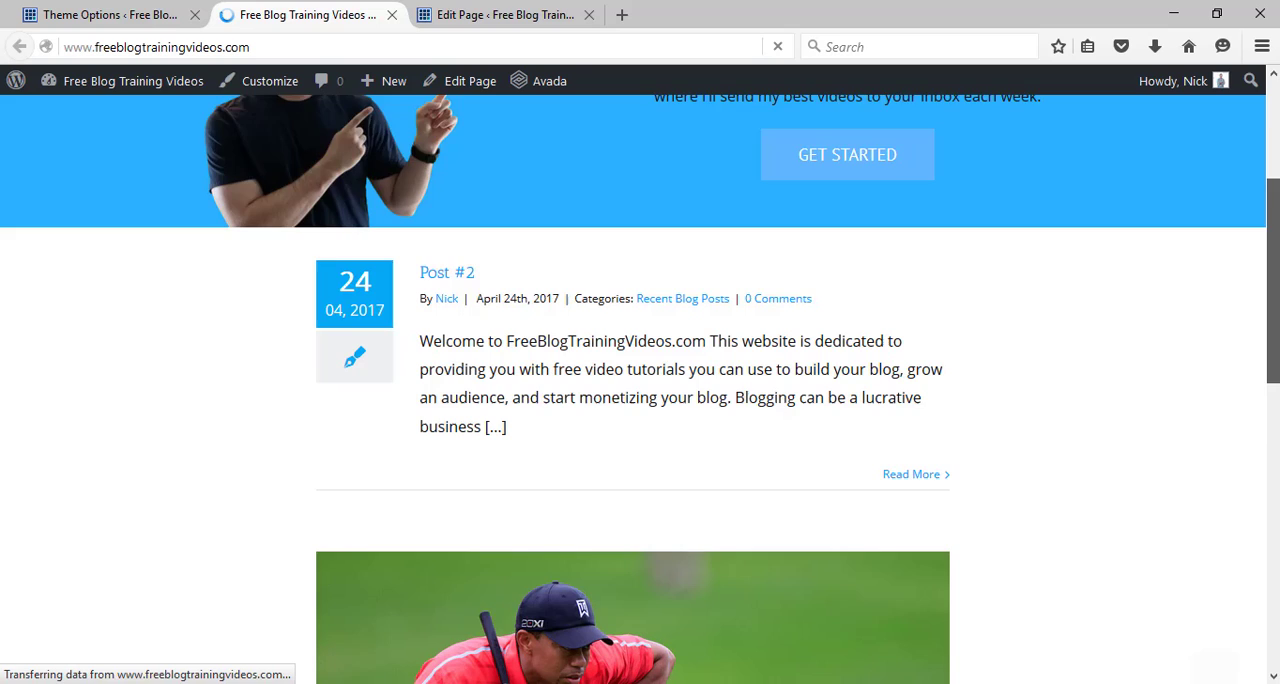
Examine the blog section on the live home page, checking the post images, date boxes and excerpts below the banner.
{"action": "scroll", "coordinate": [640, 390], "scroll_direction": "down", "scroll_amount": 4}
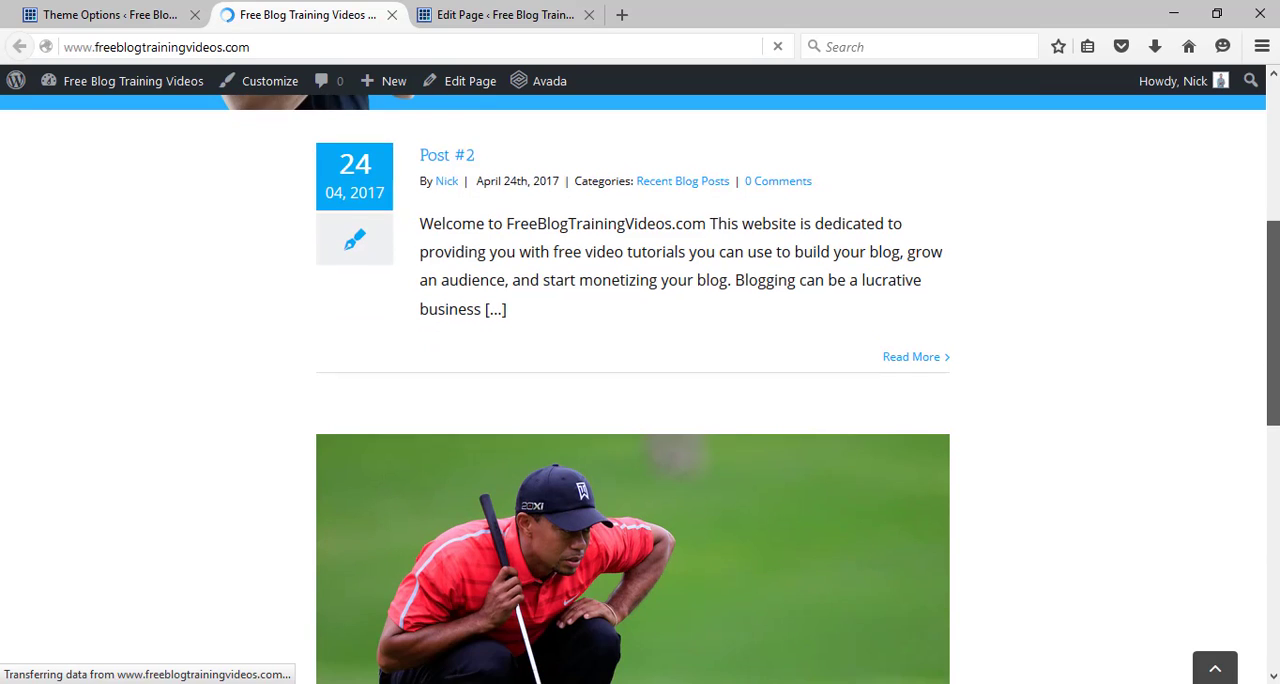
{"action": "scroll", "coordinate": [640, 390], "scroll_direction": "down", "scroll_amount": 3}
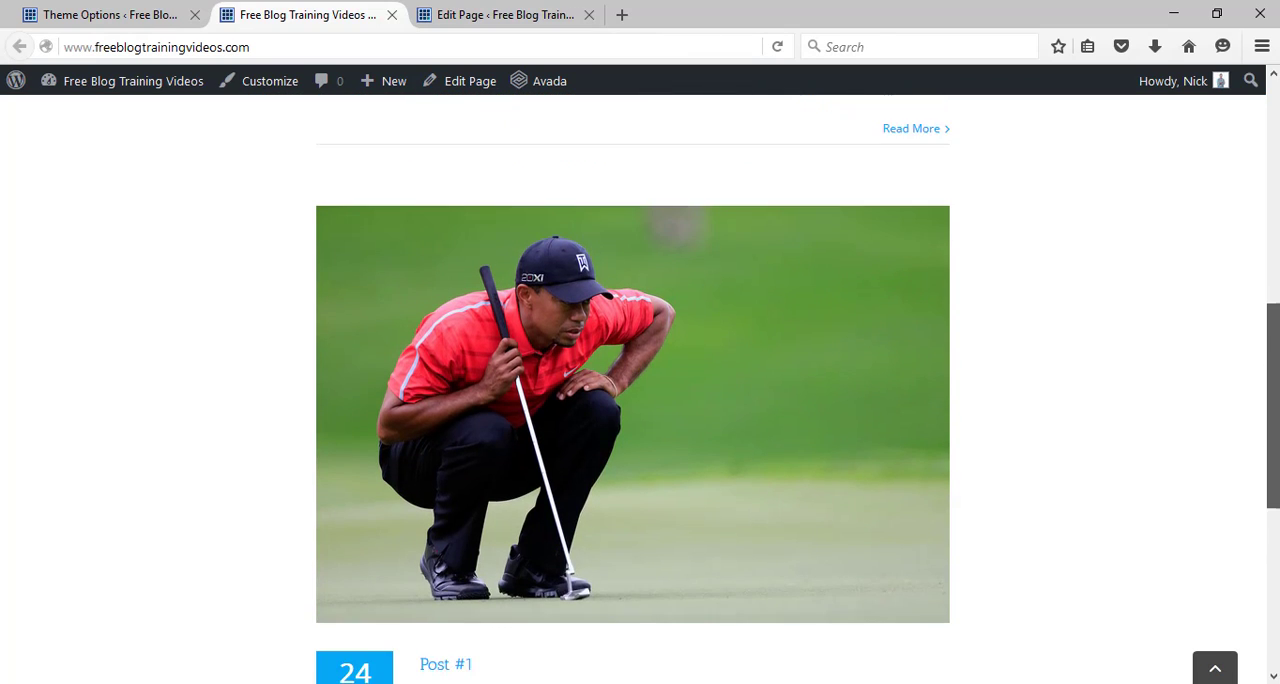
{"action": "scroll", "coordinate": [640, 390], "scroll_direction": "down", "scroll_amount": 3}
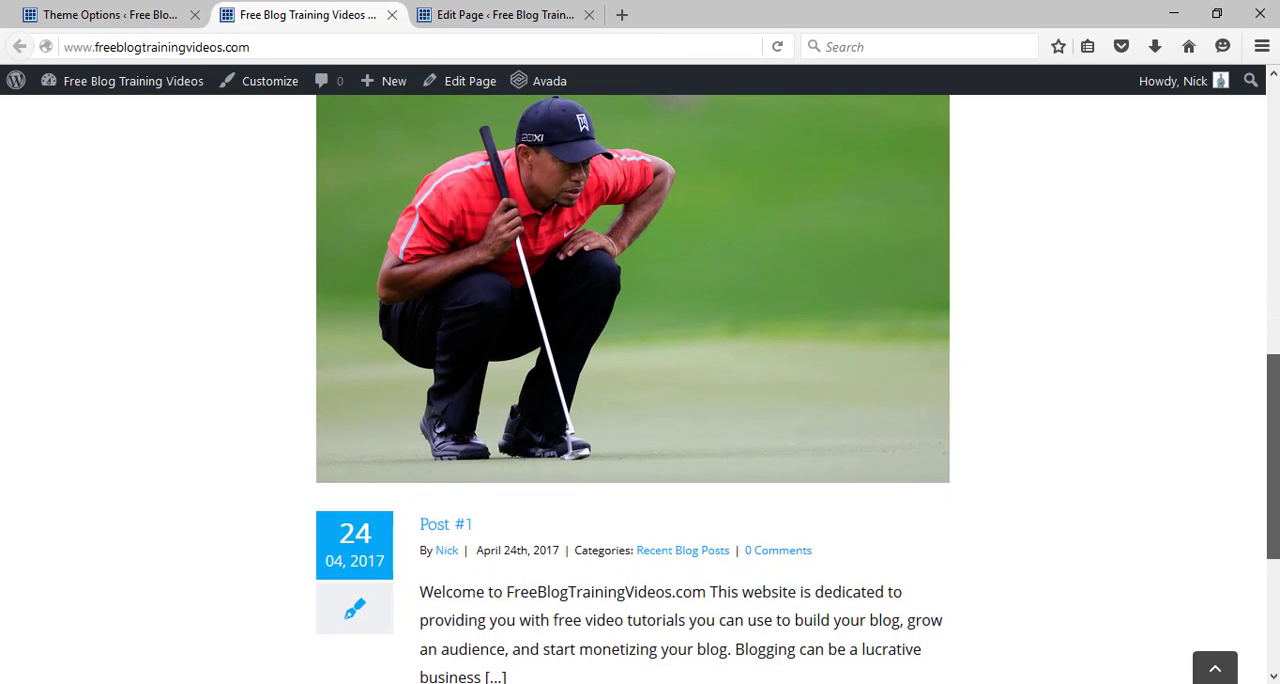
{"action": "scroll", "coordinate": [640, 390], "scroll_direction": "up", "scroll_amount": 2}
{"action": "scroll", "coordinate": [1277, 432], "scroll_direction": "up", "scroll_amount": 1}
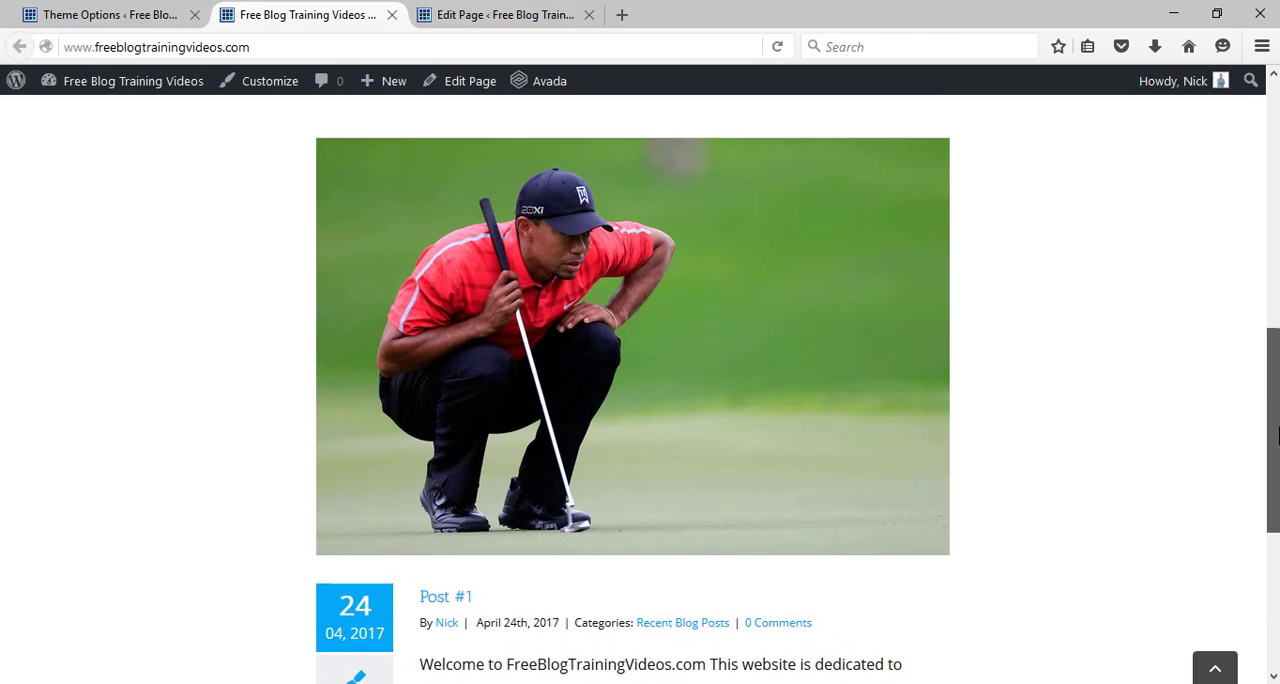
{"action": "scroll", "coordinate": [1277, 432], "scroll_direction": "down", "scroll_amount": 2}
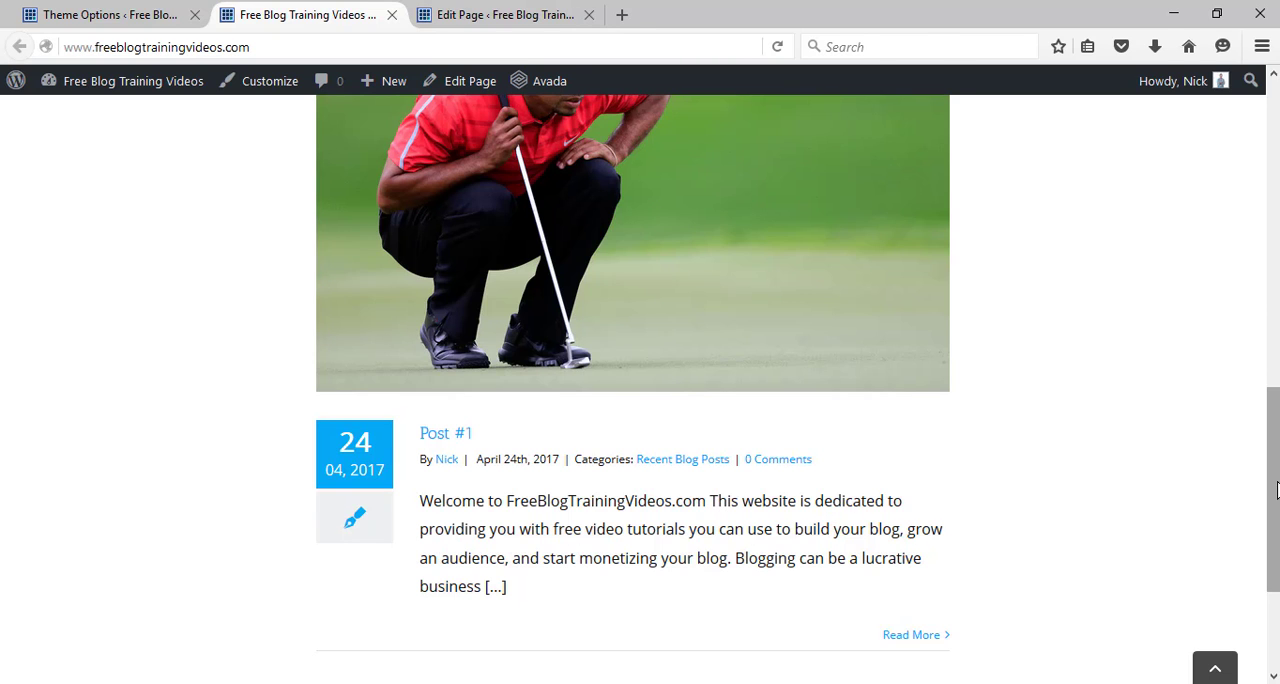
{"action": "left_click_drag", "start_coordinate": [1277, 490], "coordinate": [1276, 437]}
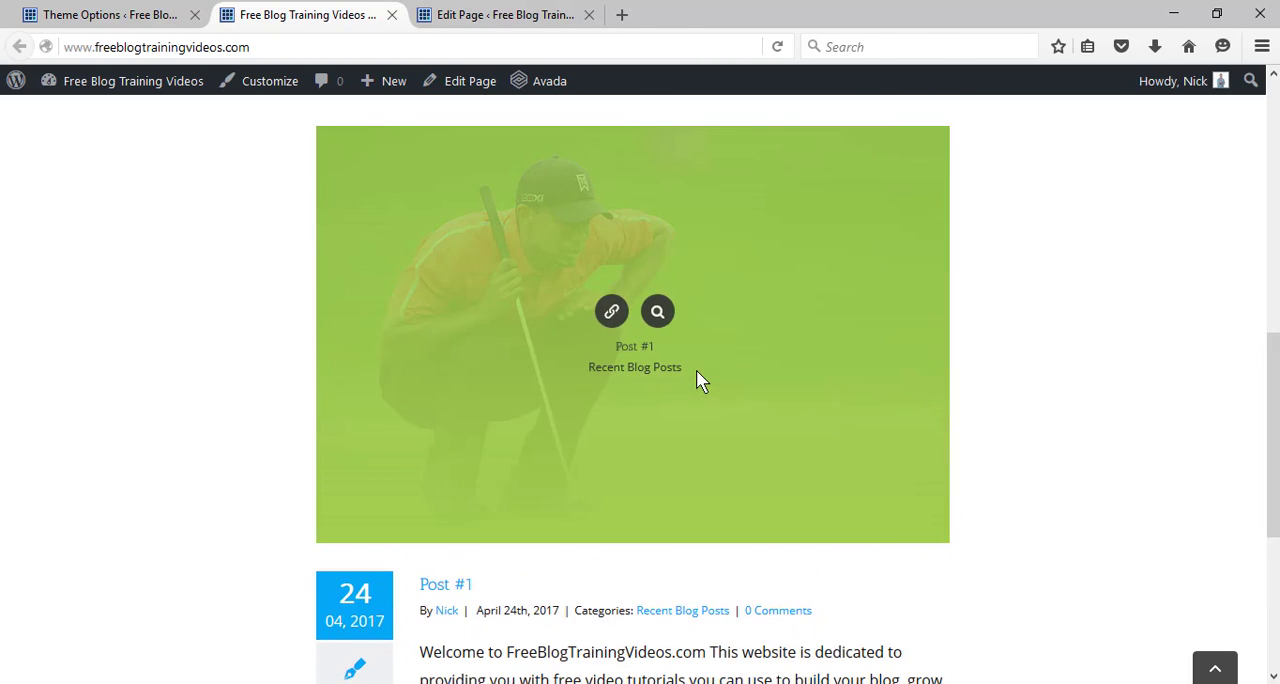
{"action": "left_click_drag", "start_coordinate": [1274, 380], "coordinate": [1277, 460]}
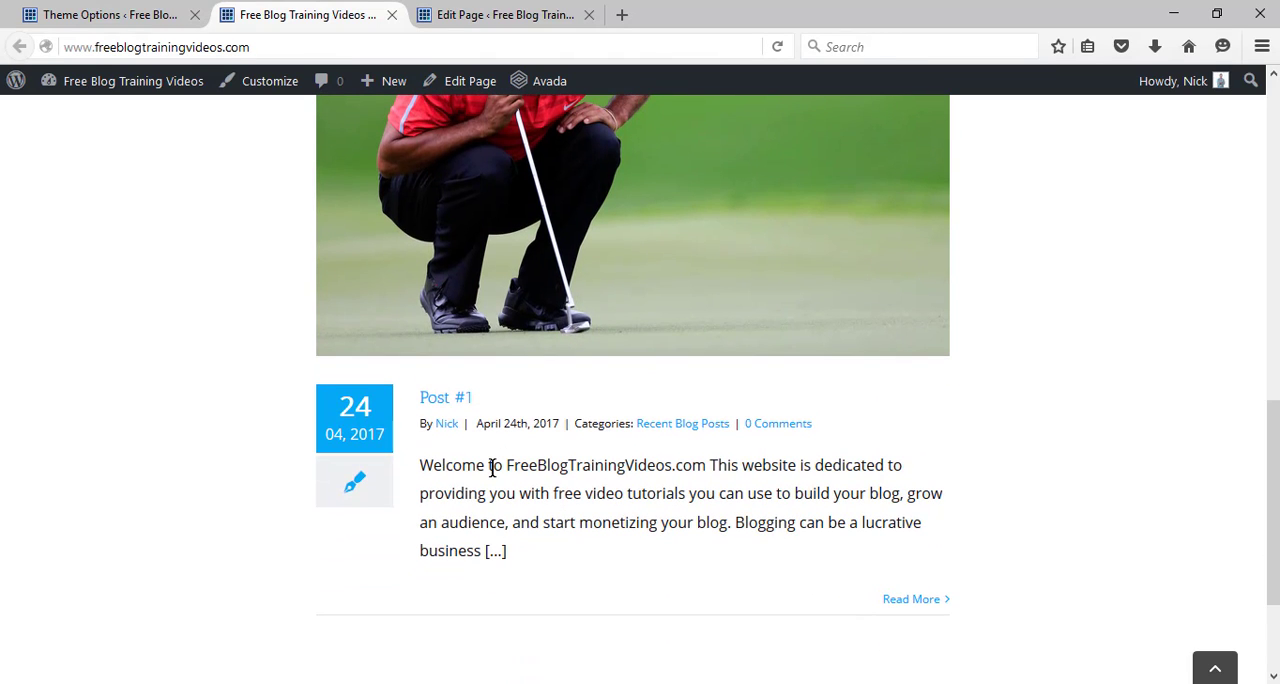
{"action": "left_click_drag", "start_coordinate": [1273, 447], "coordinate": [1273, 128]}
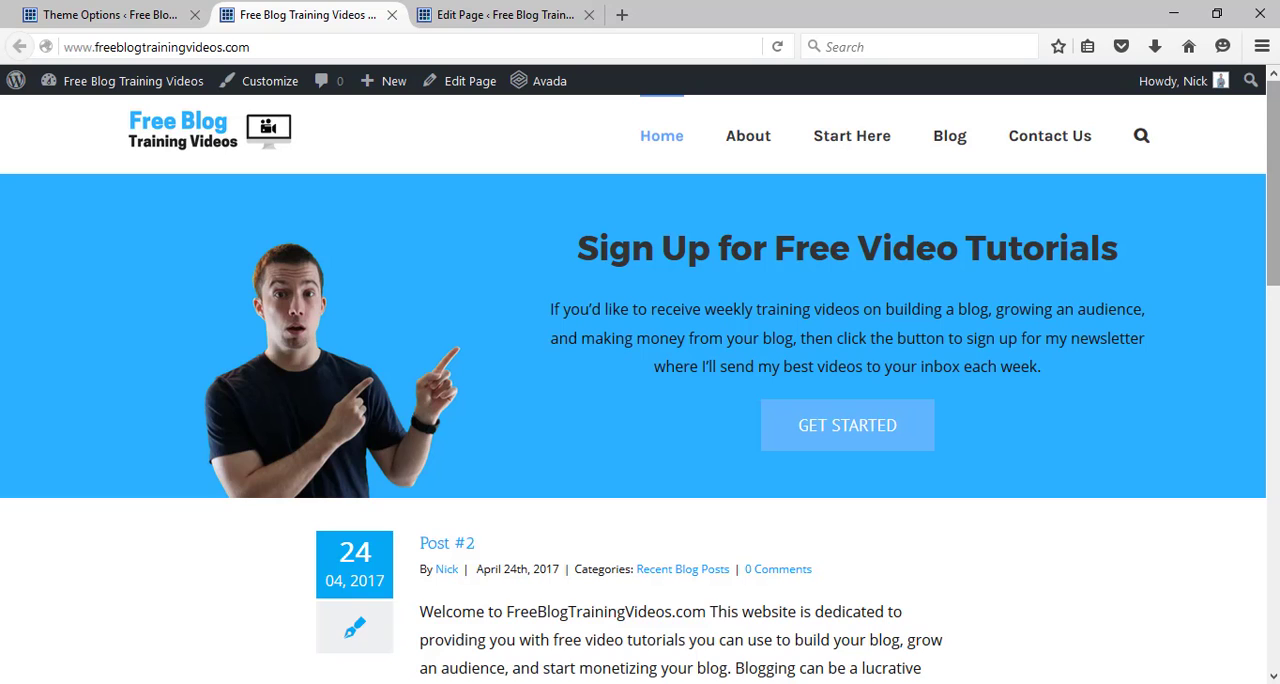
{"action": "scroll", "coordinate": [640, 389], "scroll_direction": "down", "scroll_amount": 3}
{"action": "left_click_drag", "start_coordinate": [1273, 288], "coordinate": [1273, 305]}
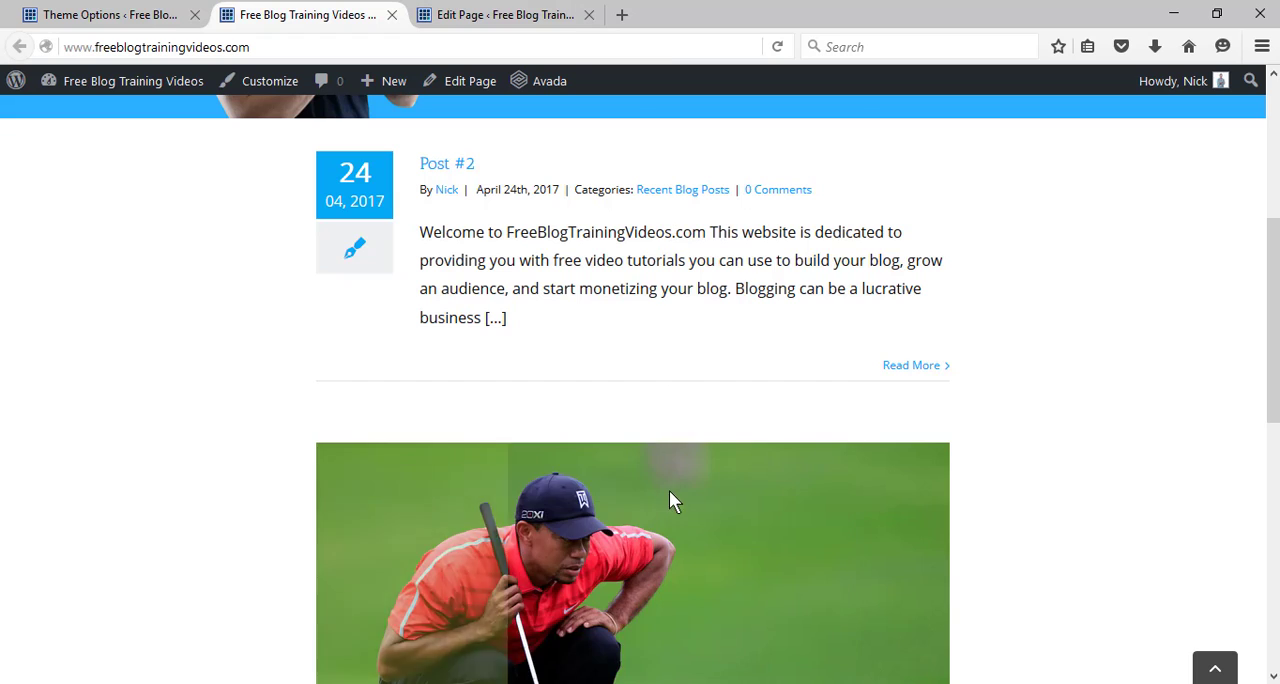
{"action": "left_click_drag", "start_coordinate": [1274, 312], "coordinate": [1276, 403]}
{"action": "left_click_drag", "start_coordinate": [1274, 445], "coordinate": [1278, 174]}
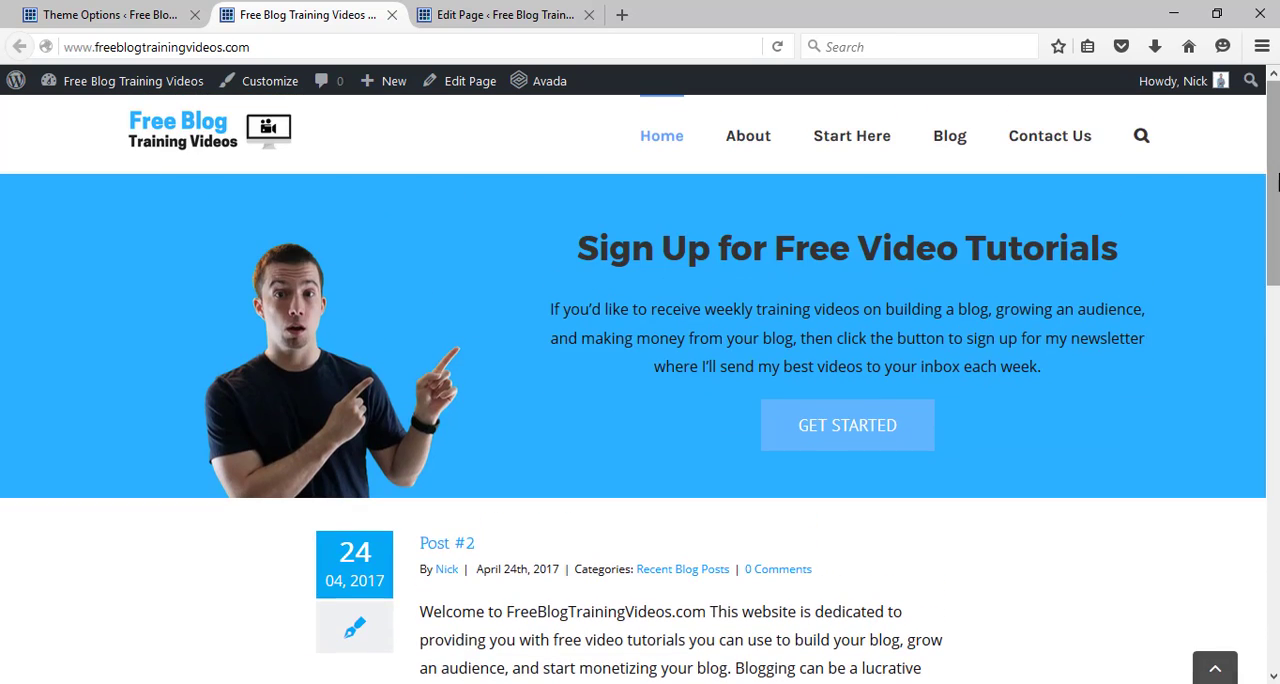
Open the site's Blog page in a new tab, dismiss the Reader View notice, and examine the post layout.
{"action": "right_click", "coordinate": [953, 142]}
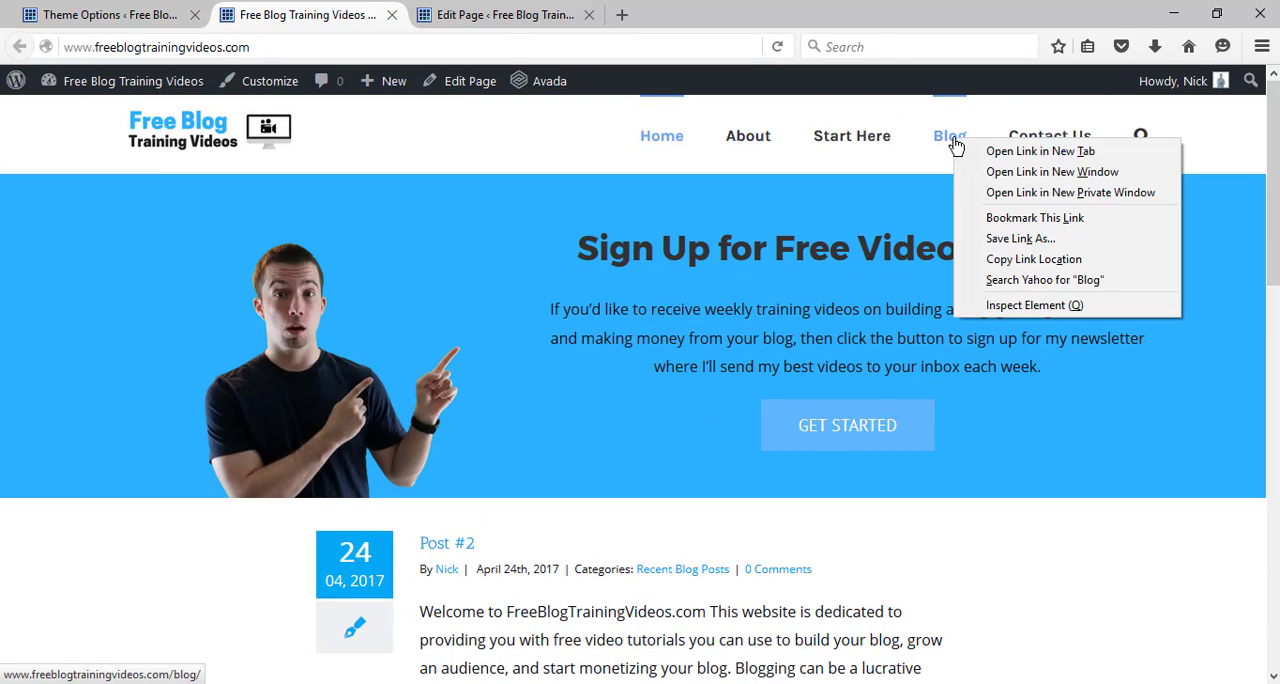
{"action": "left_click", "coordinate": [975, 153]}
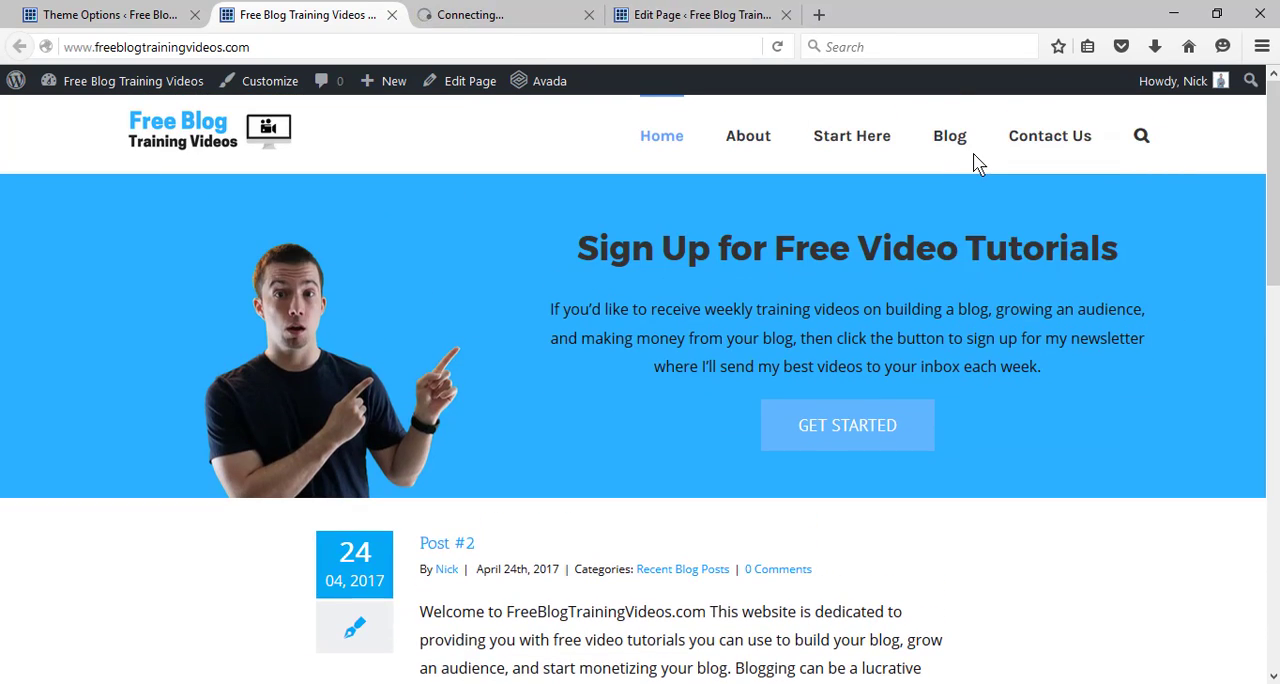
{"action": "left_click", "coordinate": [490, 17]}
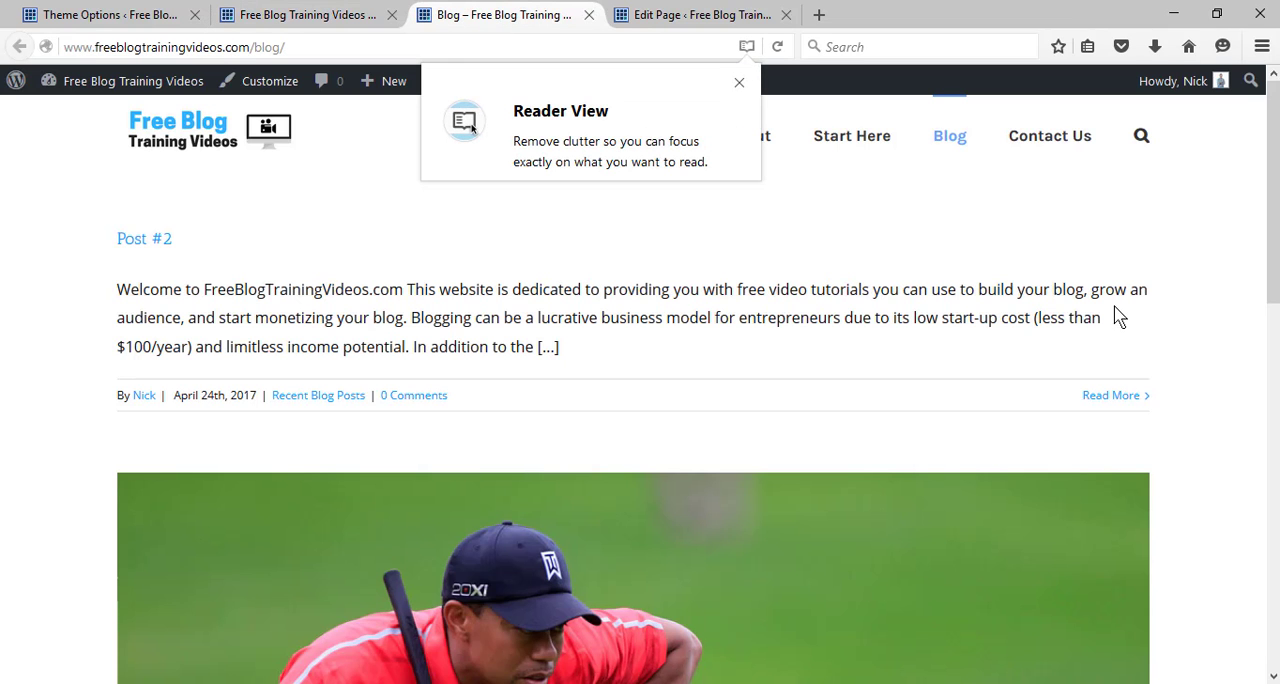
{"action": "scroll", "coordinate": [1120, 316], "scroll_direction": "down", "scroll_amount": 10}
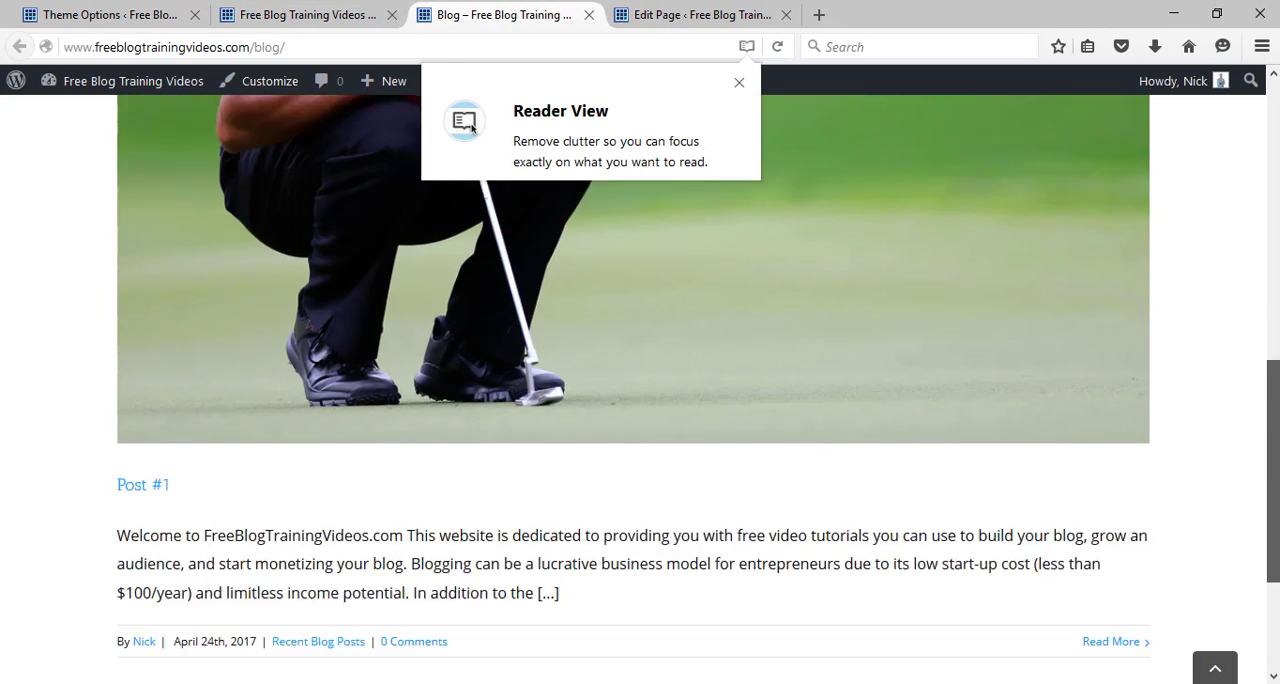
{"action": "scroll", "coordinate": [770, 200], "scroll_direction": "up", "scroll_amount": 10}
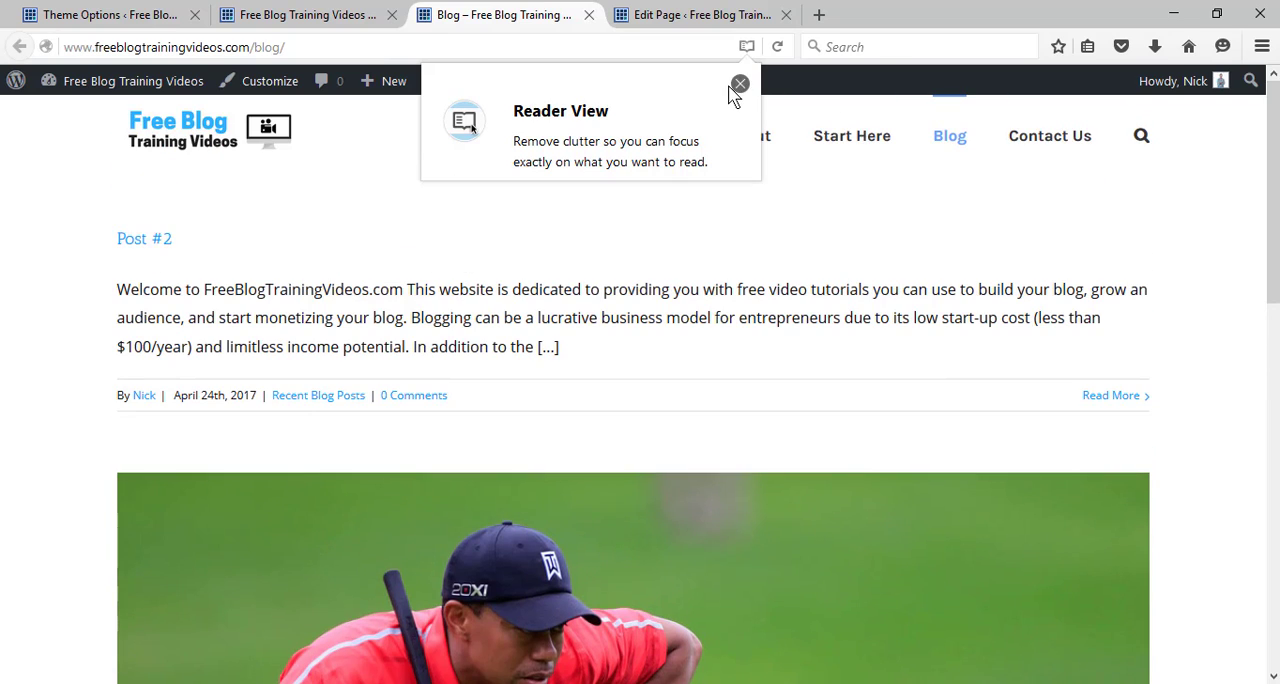
{"action": "left_click", "coordinate": [739, 85]}
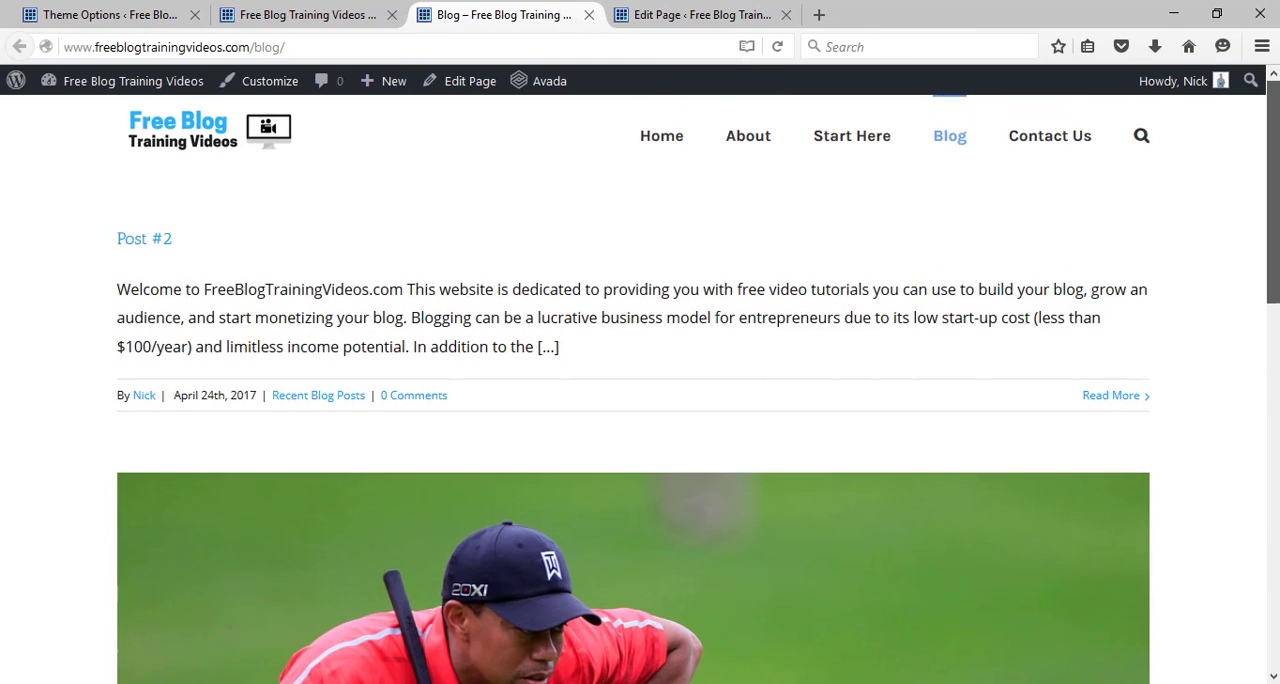
{"action": "scroll", "coordinate": [640, 390], "scroll_direction": "down", "scroll_amount": 8}
{"action": "scroll", "coordinate": [640, 390], "scroll_direction": "up", "scroll_amount": 4}
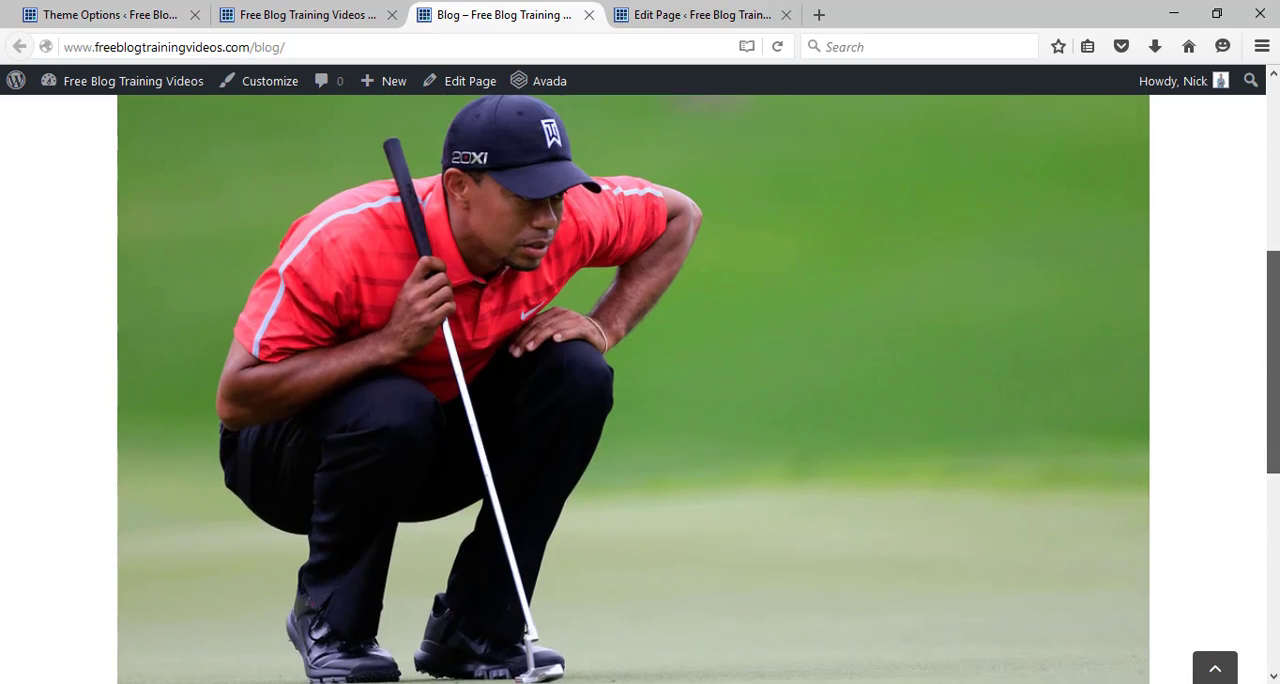
{"action": "scroll", "coordinate": [640, 390], "scroll_direction": "up", "scroll_amount": 4}
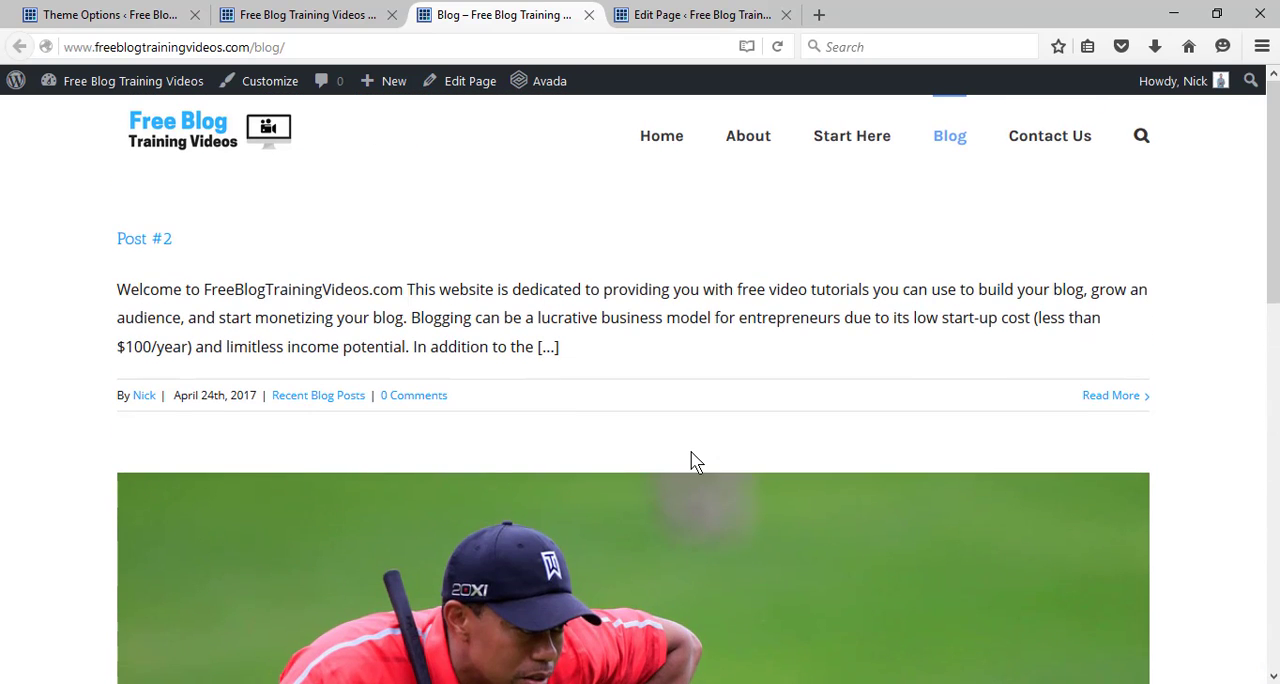
Go from the Blog page to the Home page and review its sign-up banner and blog section.
{"action": "left_click", "coordinate": [667, 148]}
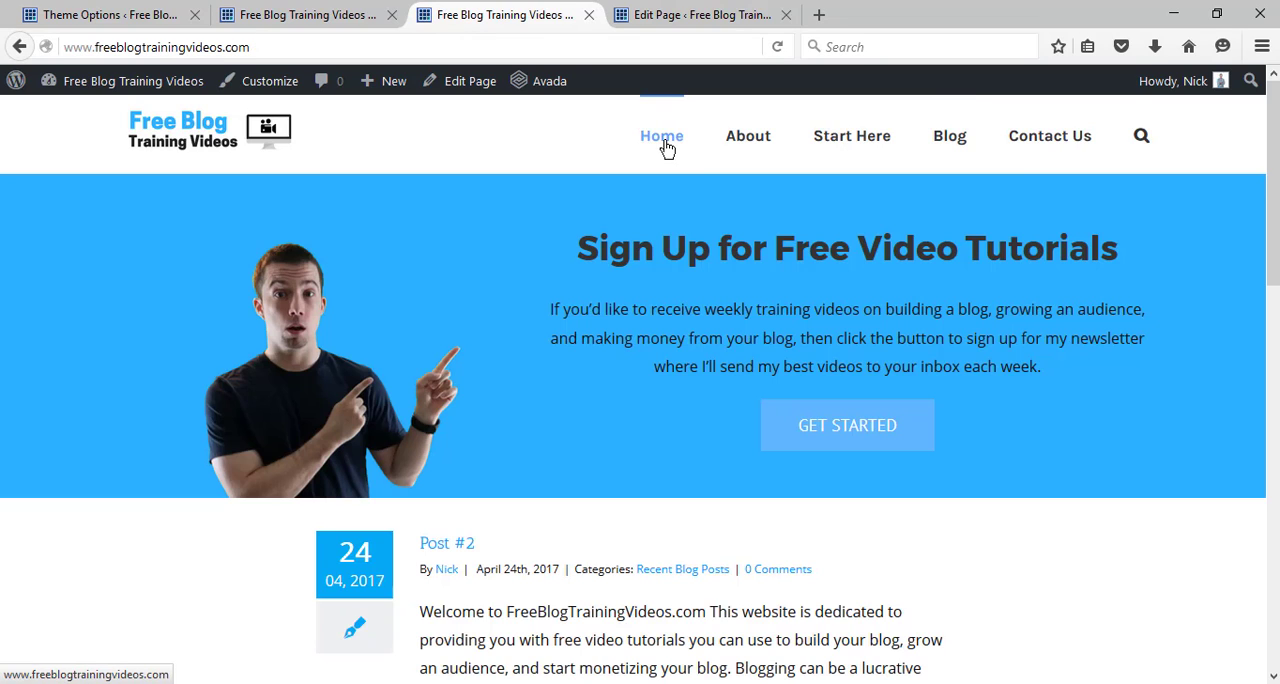
{"action": "scroll", "coordinate": [1277, 112], "scroll_direction": "down", "scroll_amount": 4}
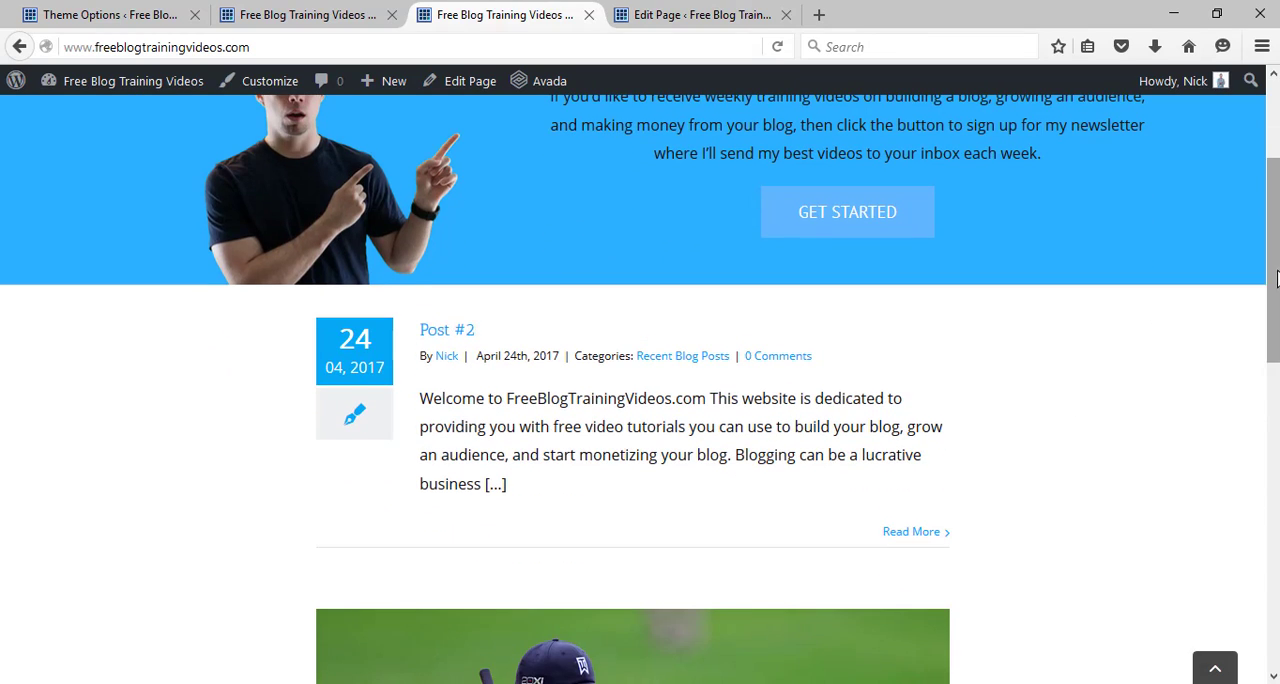
{"action": "scroll", "coordinate": [1250, 306], "scroll_direction": "up", "scroll_amount": 2}
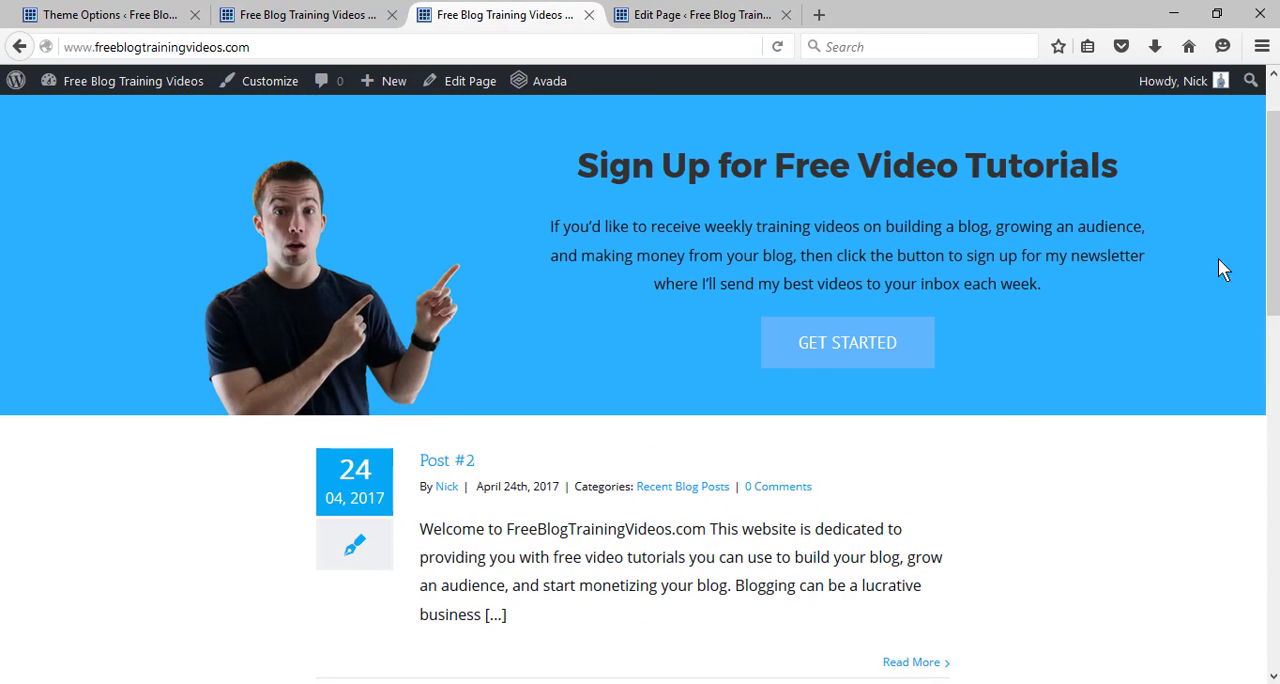
{"action": "scroll", "coordinate": [1277, 197], "scroll_direction": "up", "scroll_amount": 1}
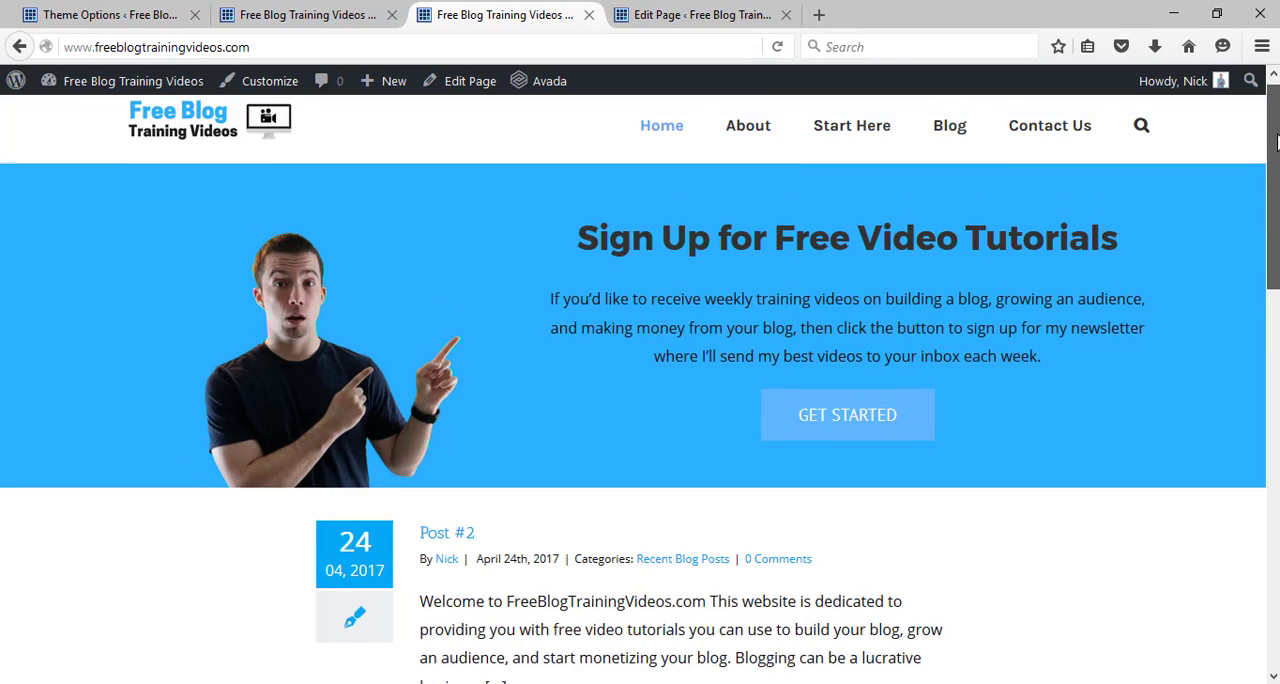
Examine the Post #2 excerpt and the following post's featured image below the banner on the live home page.
{"action": "scroll", "coordinate": [547, 278], "scroll_direction": "down", "scroll_amount": 4}
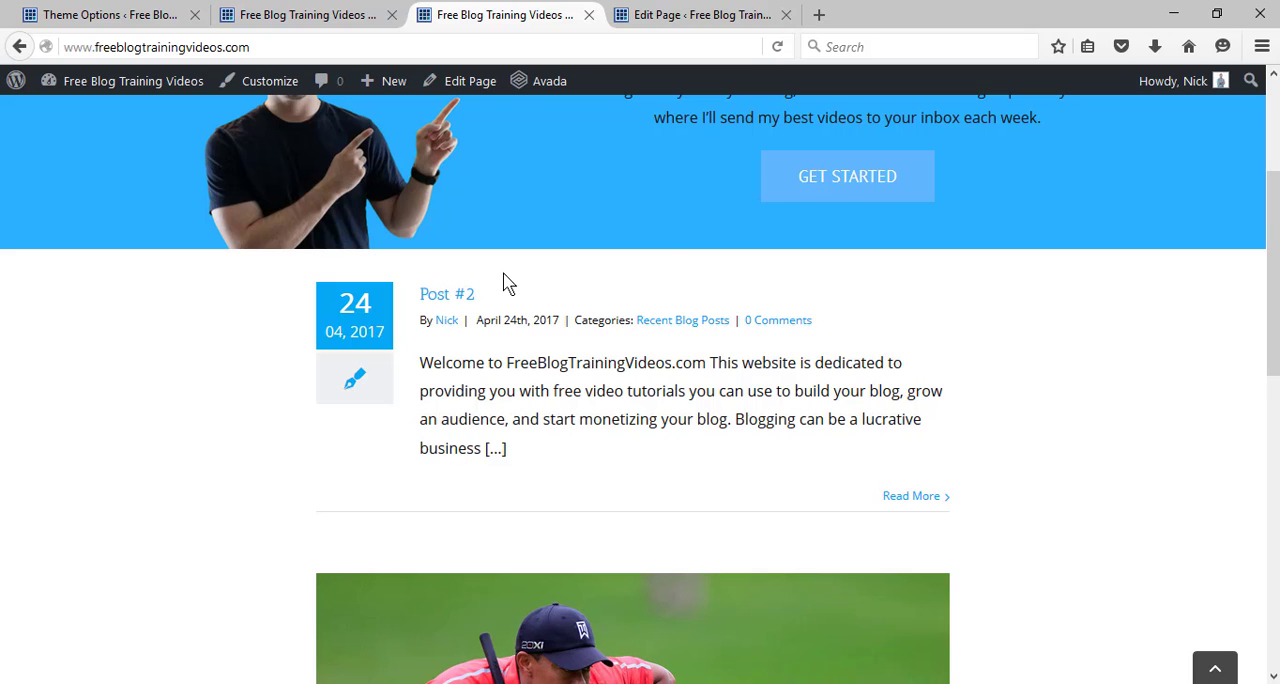
{"action": "scroll", "coordinate": [880, 370], "scroll_direction": "down", "scroll_amount": 3}
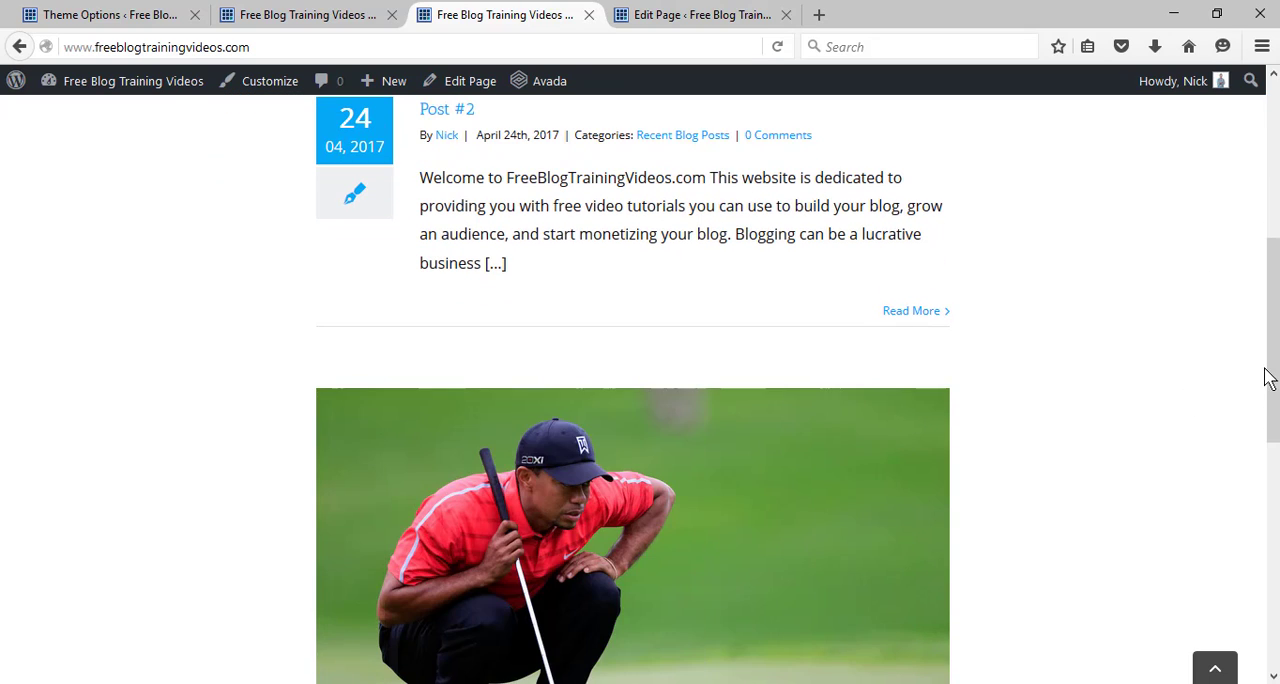
{"action": "left_click_drag", "start_coordinate": [1268, 376], "coordinate": [1276, 230]}
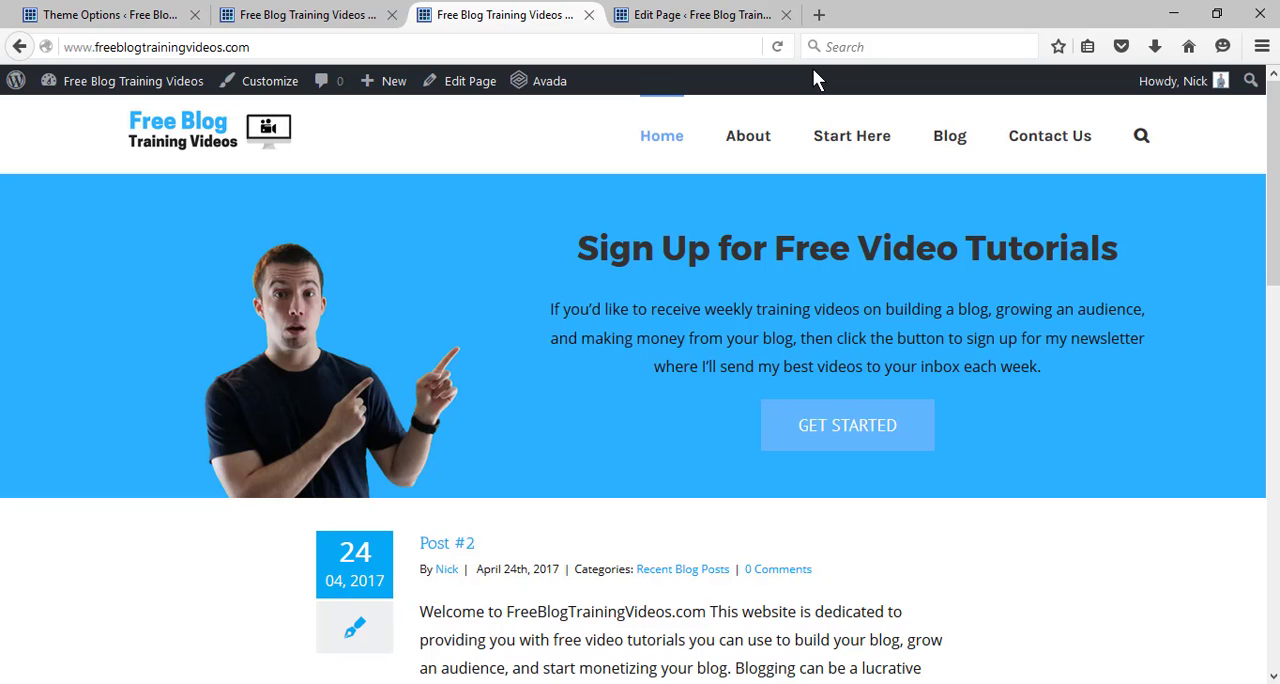
Review the home page's banner columns and elements in the Fusion Builder editor, and compare them with the live home page.
{"action": "left_click", "coordinate": [645, 15]}
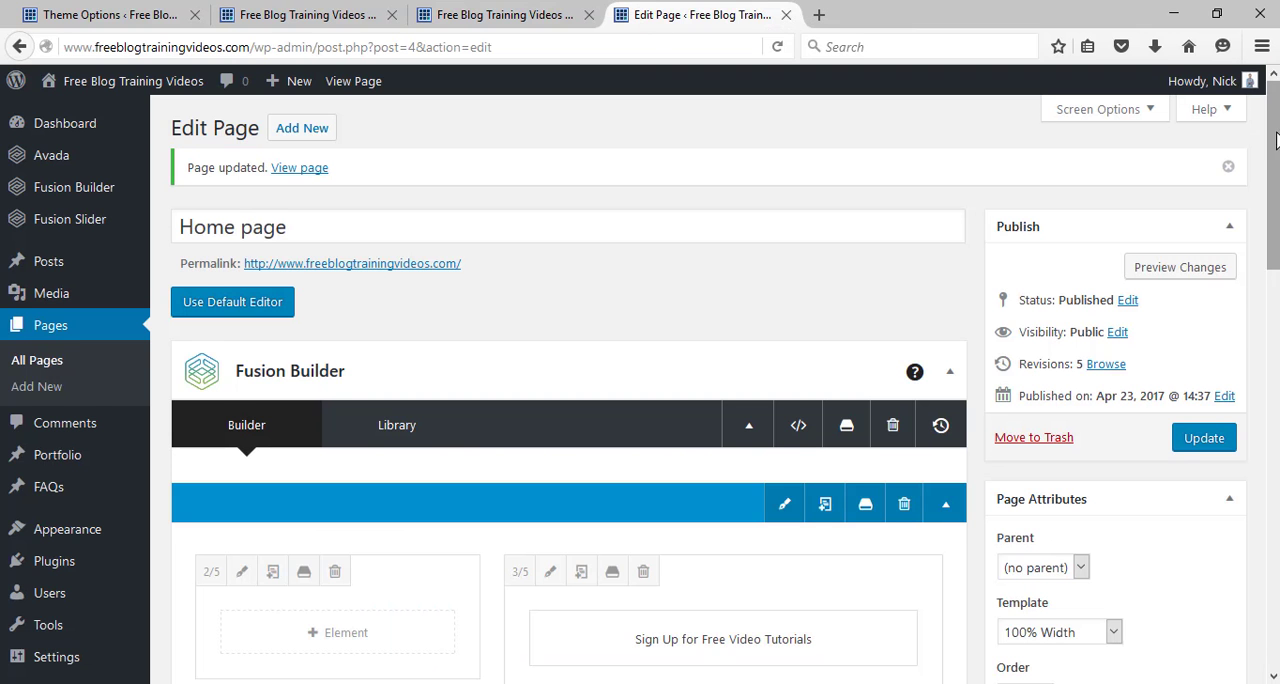
{"action": "left_click_drag", "start_coordinate": [1276, 138], "coordinate": [1277, 216]}
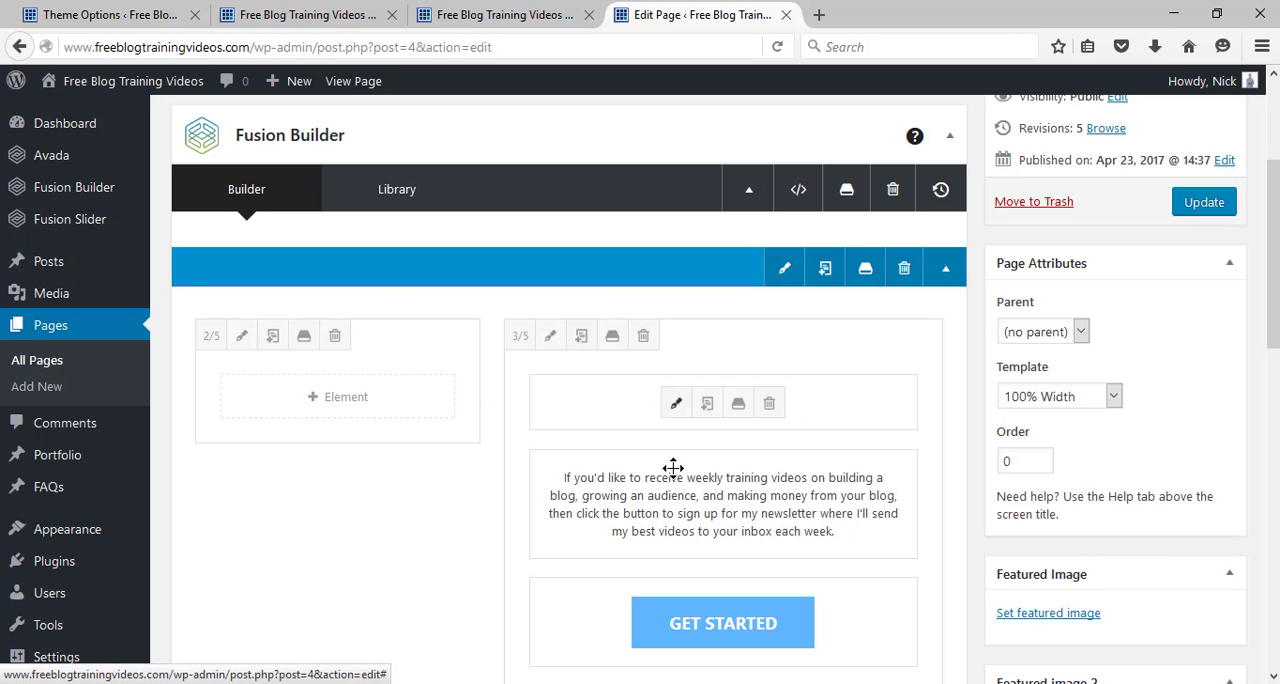
{"action": "scroll", "coordinate": [640, 400], "scroll_direction": "down", "scroll_amount": 1}
{"action": "scroll", "coordinate": [1190, 215], "scroll_direction": "up", "scroll_amount": 1}
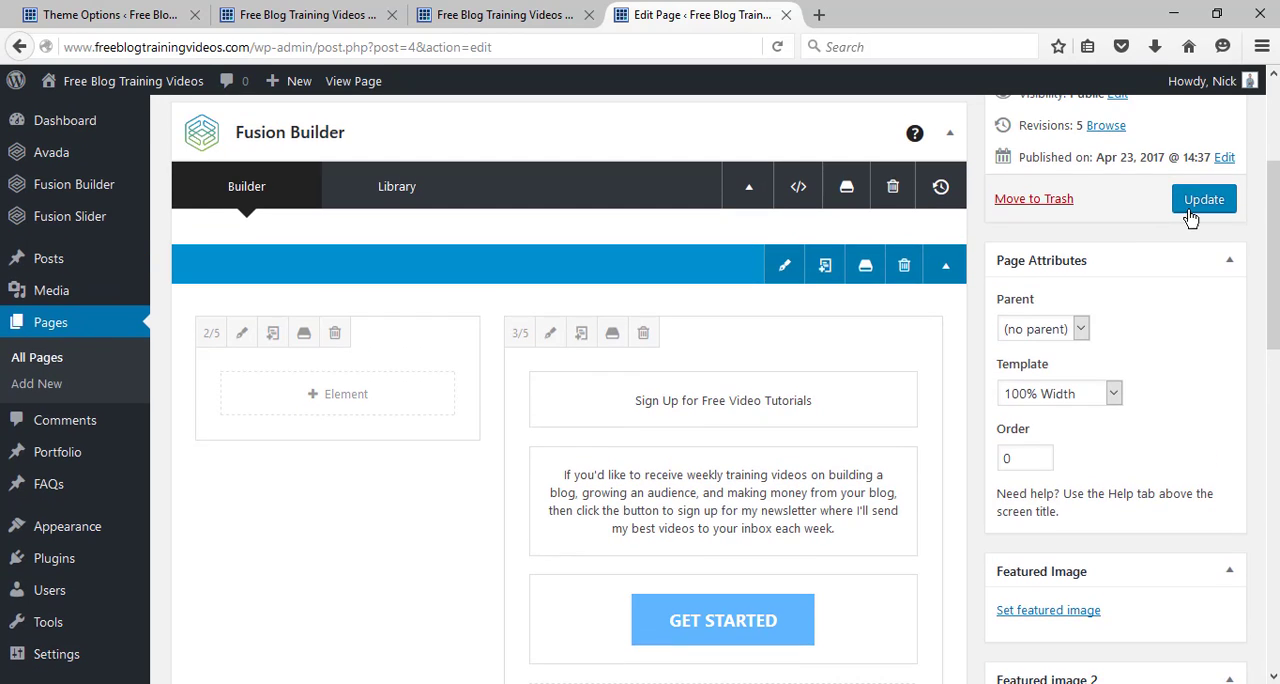
{"action": "left_click", "coordinate": [507, 20]}
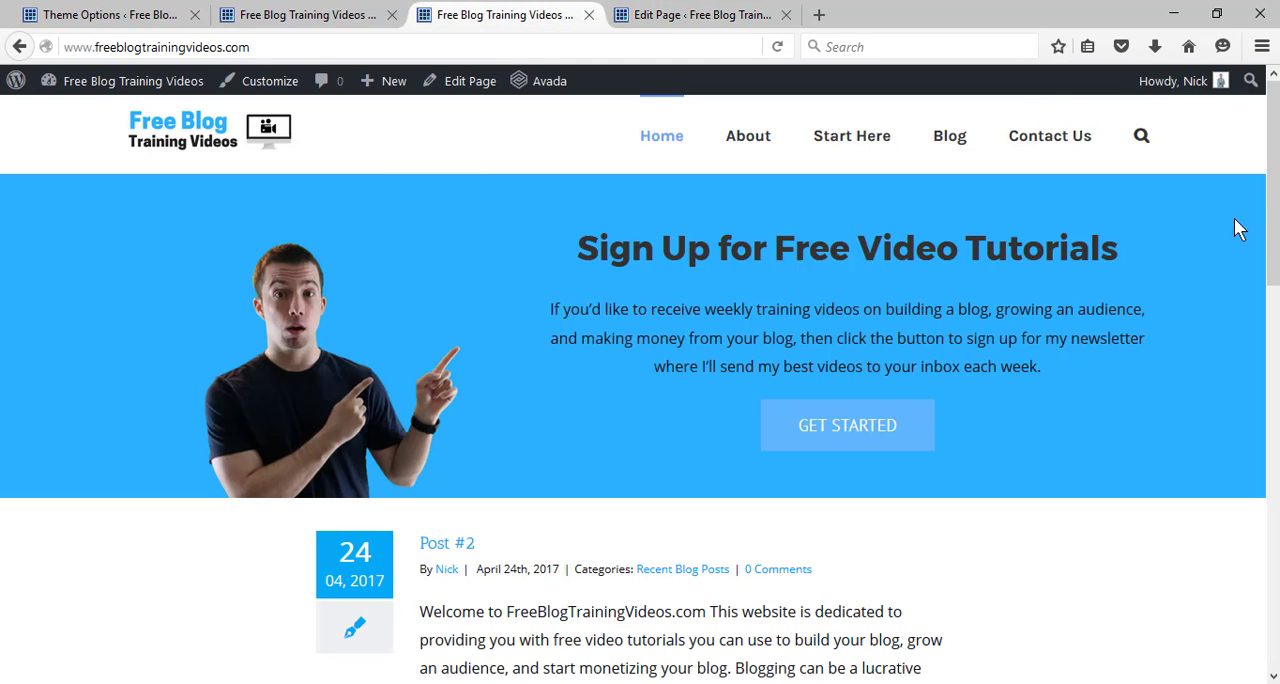
{"action": "mouse_move", "coordinate": [1276, 179]}
{"action": "left_mouse_down"}
{"action": "mouse_move", "coordinate": [1276, 205]}
{"action": "mouse_move", "coordinate": [1275, 184]}
{"action": "left_mouse_up"}
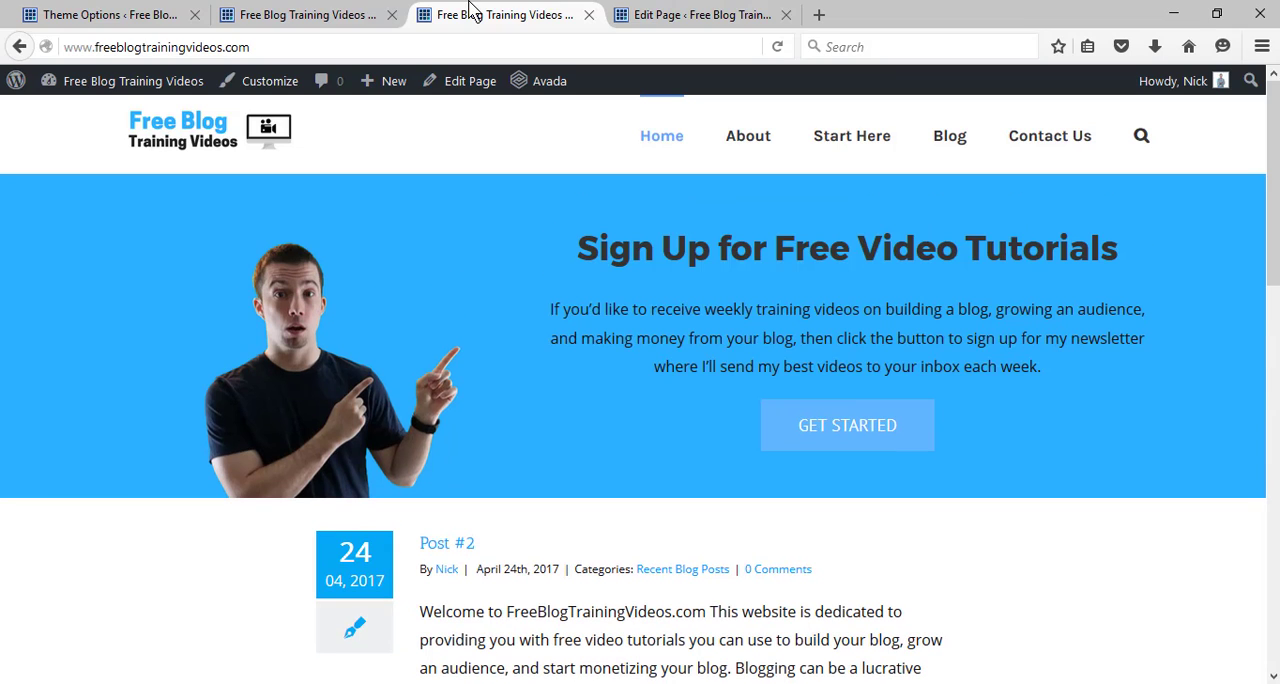